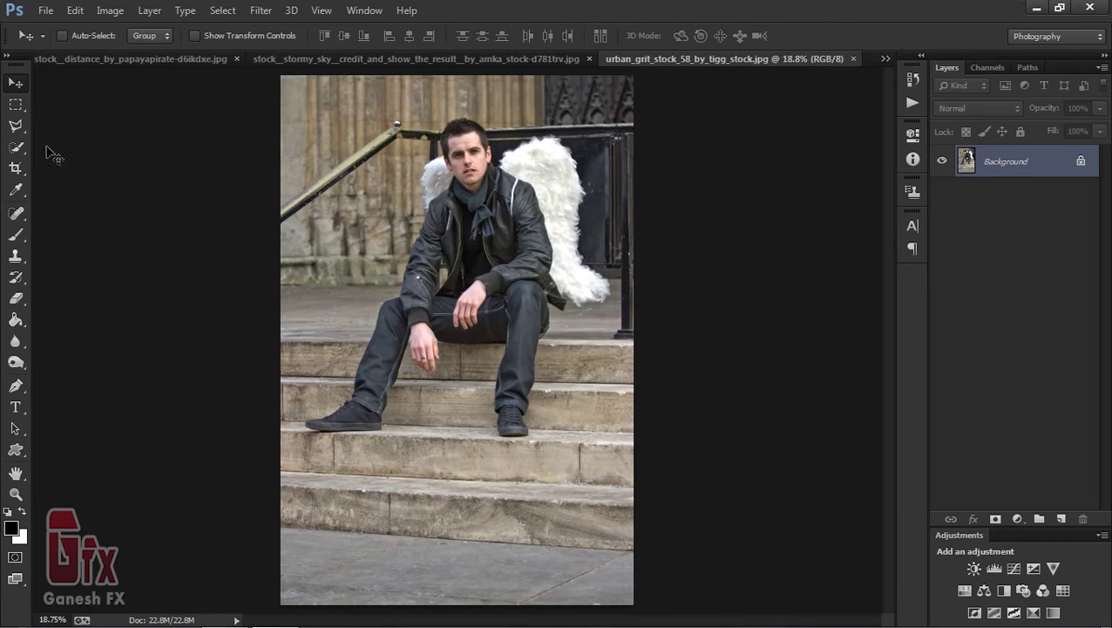
# - Paint a Quick Selection over the man's jacket, wings, legs and shoes
pyautogui.click(19, 154)
pyautogui.click(114, 142)
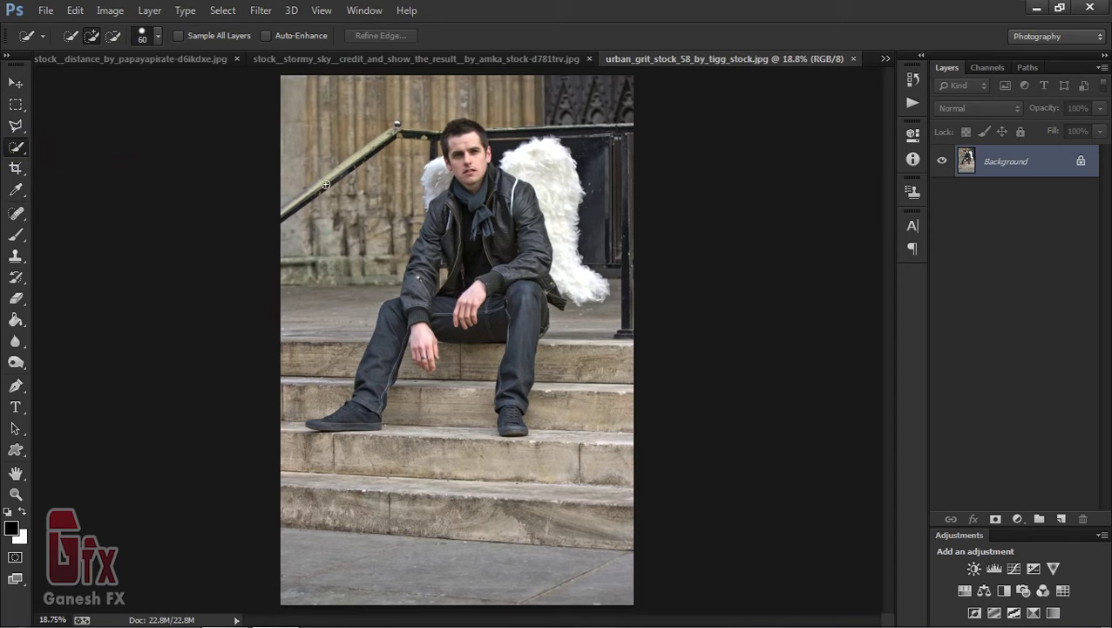
pyautogui.scroll(2, 493, 221)
pyautogui.scroll(2, 493, 221)
pyautogui.moveTo(504, 203)
pyautogui.mouseDown()
pyautogui.moveTo(486, 256)
pyautogui.moveTo(435, 104)
pyautogui.mouseUp()
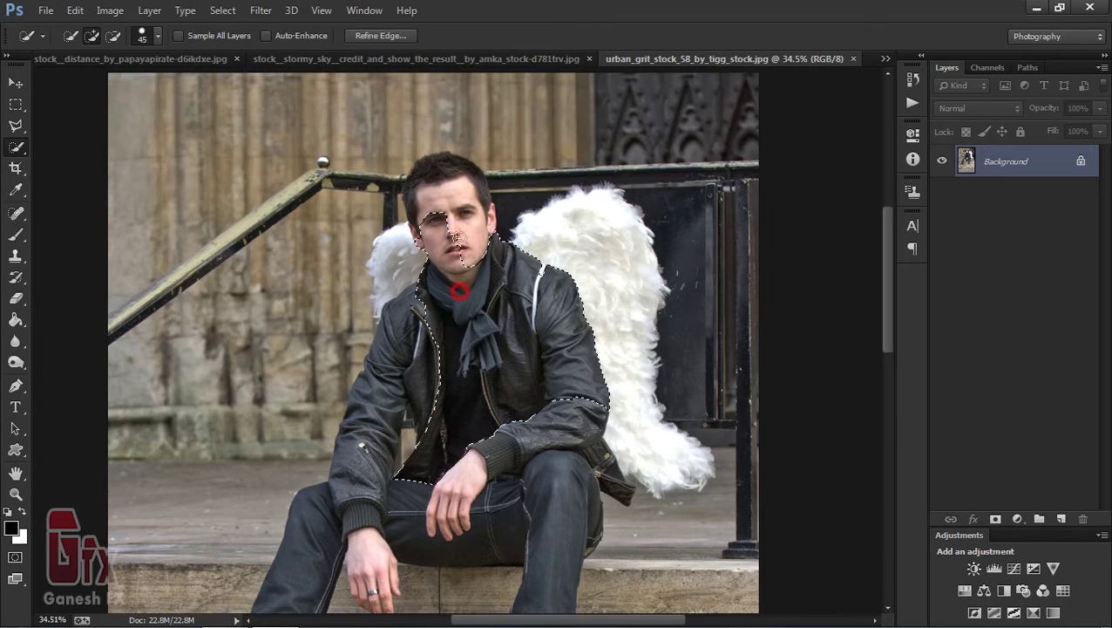
pyautogui.moveTo(435, 104); pyautogui.dragTo(409, 256)
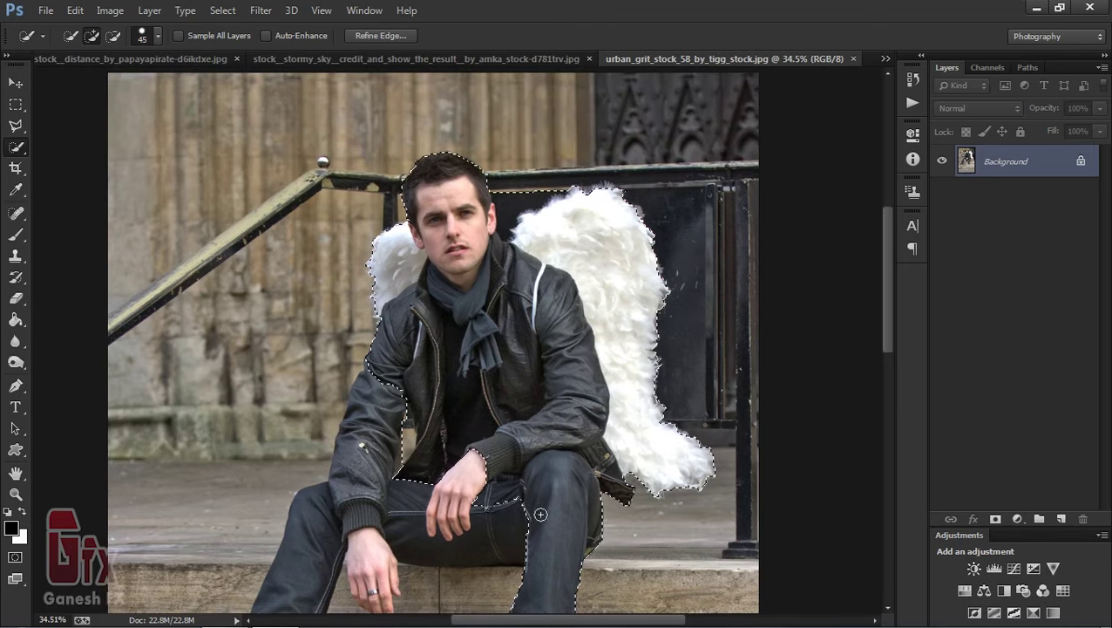
pyautogui.moveTo(460, 490)
pyautogui.mouseDown()
pyautogui.moveTo(482, 295)
pyautogui.moveTo(483, 156)
pyautogui.mouseUp()
pyautogui.moveTo(270, 440)
pyautogui.mouseDown()
pyautogui.moveTo(460, 391)
pyautogui.moveTo(401, 357)
pyautogui.mouseUp()
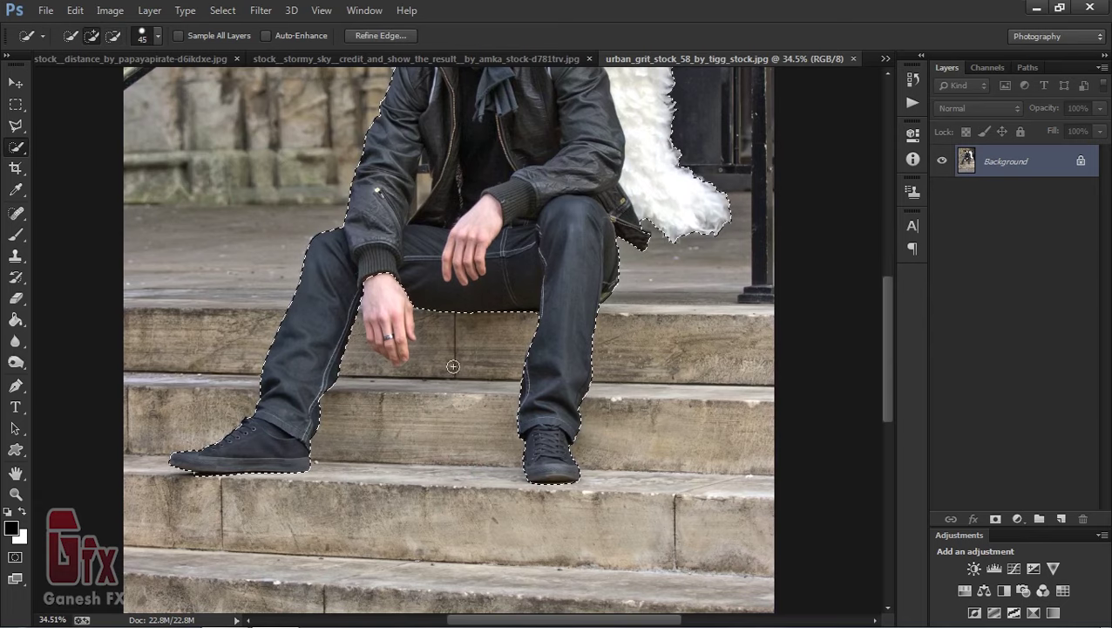
# - With a smaller brush, add the man's hand down to the fingertips
pyautogui.scroll(5, 460, 348)
pyautogui.scroll(-5, 517, 162)
pyautogui.keyDown('alt'); pyautogui.scroll(3, 392, 348); pyautogui.keyUp('alt')
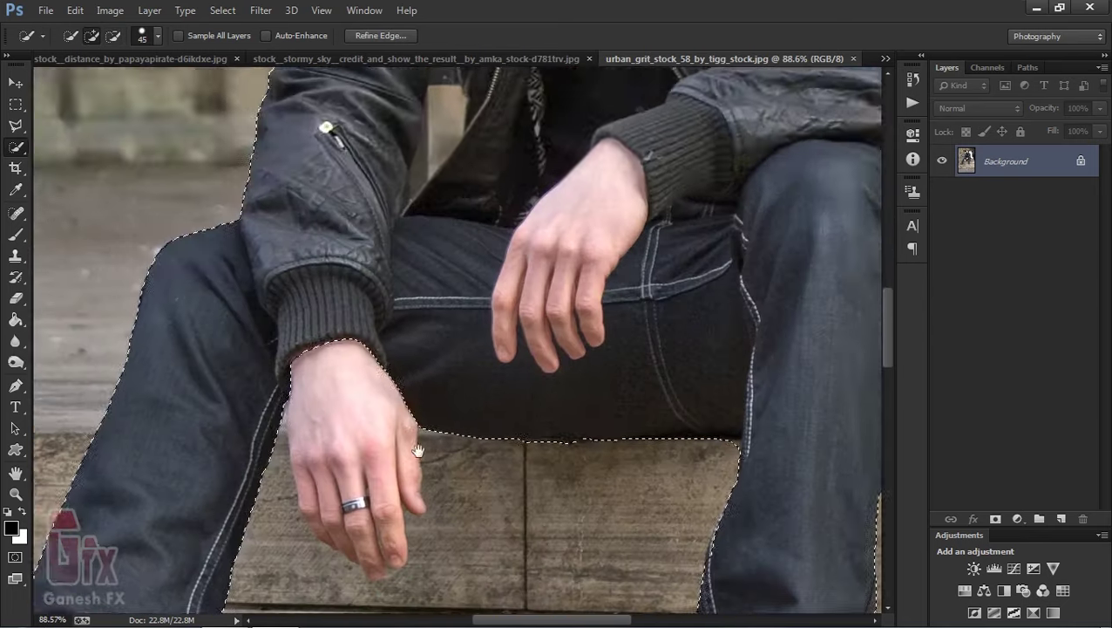
pyautogui.scroll(-2, 390, 301)
pyautogui.press('[')
pyautogui.moveTo(357, 302); pyautogui.dragTo(424, 459)
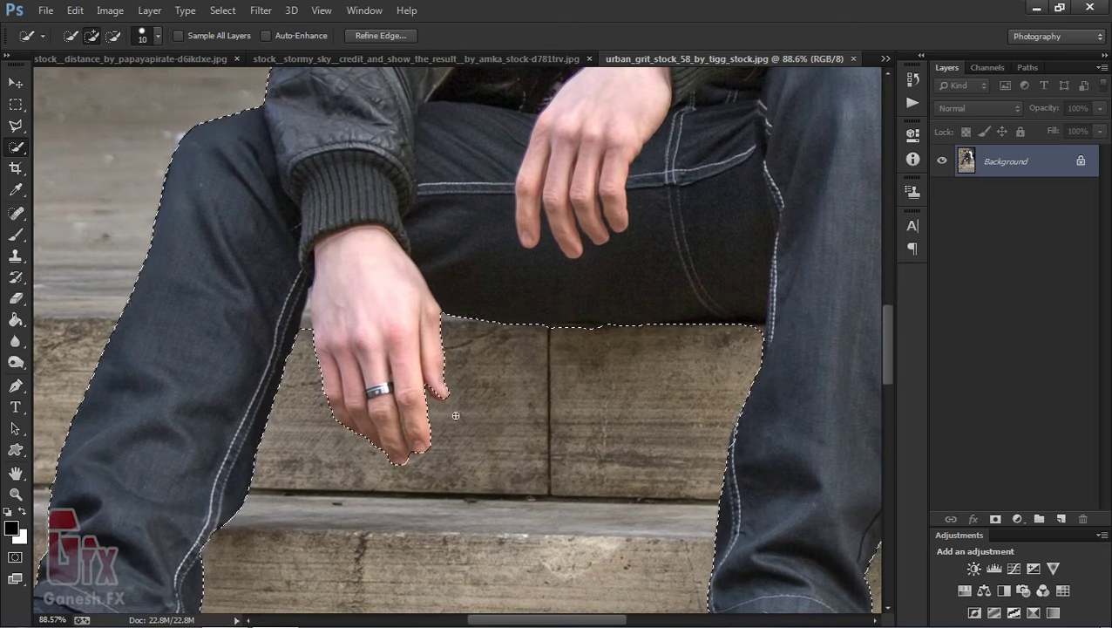
# - Subtract the steps at the feet and the background gap beside the arm
pyautogui.press('alt')
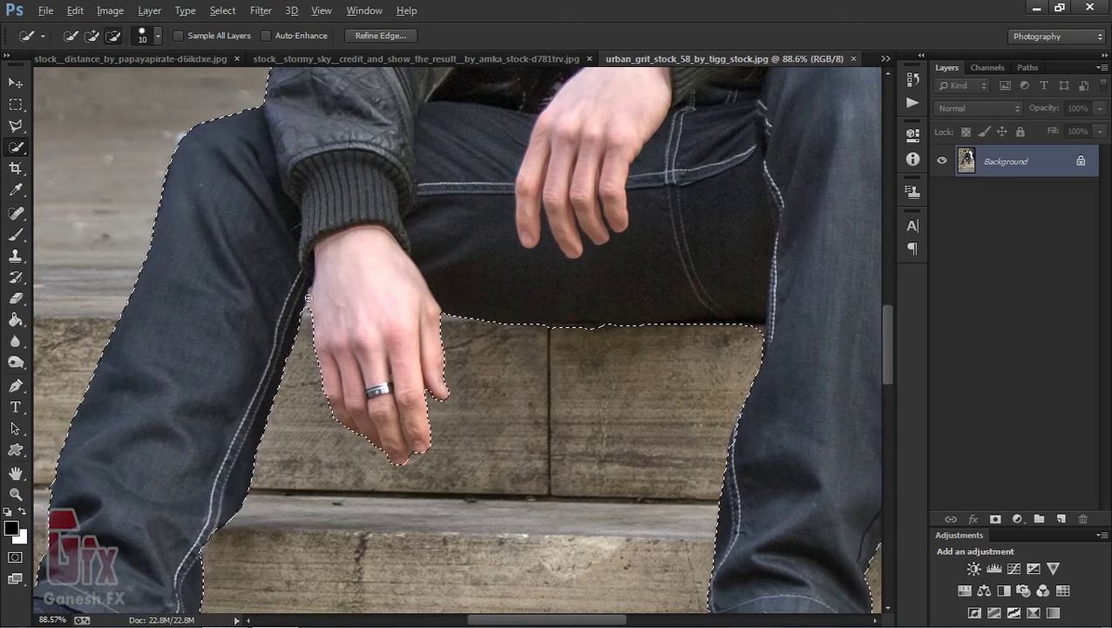
pyautogui.moveTo(665, 450)
pyautogui.mouseDown()
pyautogui.moveTo(595, 219)
pyautogui.moveTo(166, 427)
pyautogui.moveTo(279, 419)
pyautogui.mouseUp()
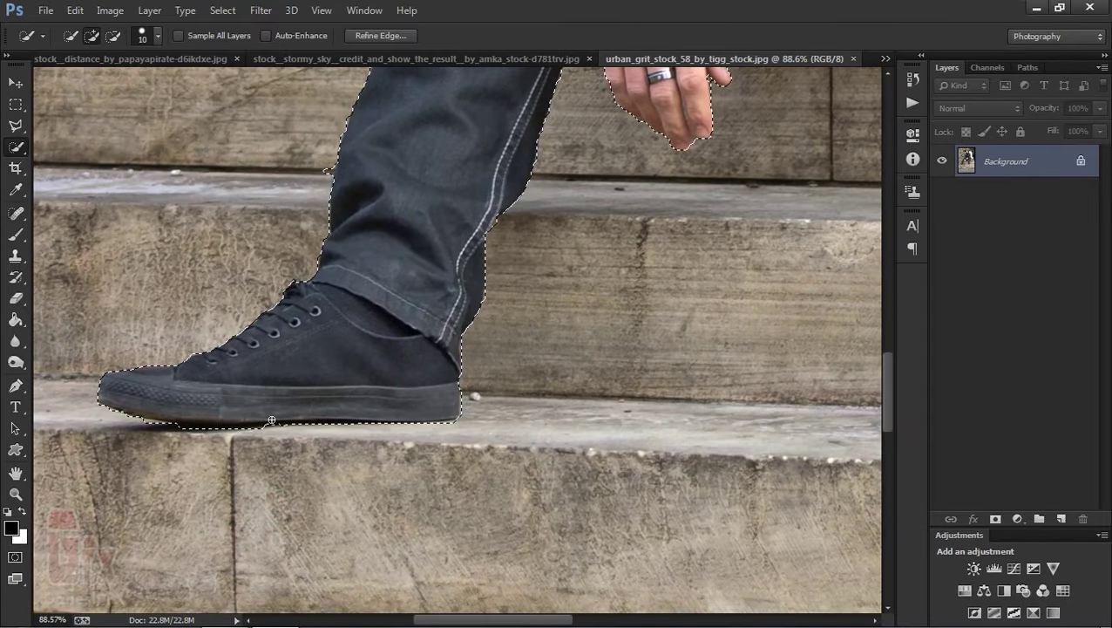
pyautogui.keyDown('alt'); pyautogui.click(519, 299); pyautogui.keyUp('alt')
pyautogui.scroll(5, 519, 298)
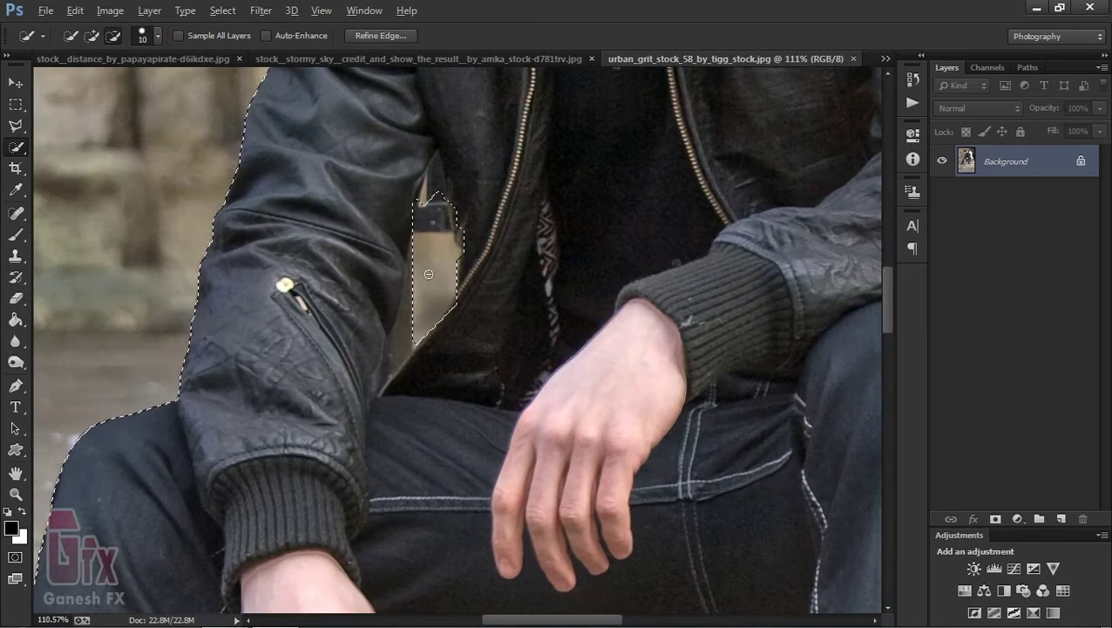
pyautogui.moveTo(409, 320)
pyautogui.mouseDown()
pyautogui.moveTo(452, 169)
pyautogui.moveTo(453, 282)
pyautogui.mouseUp()
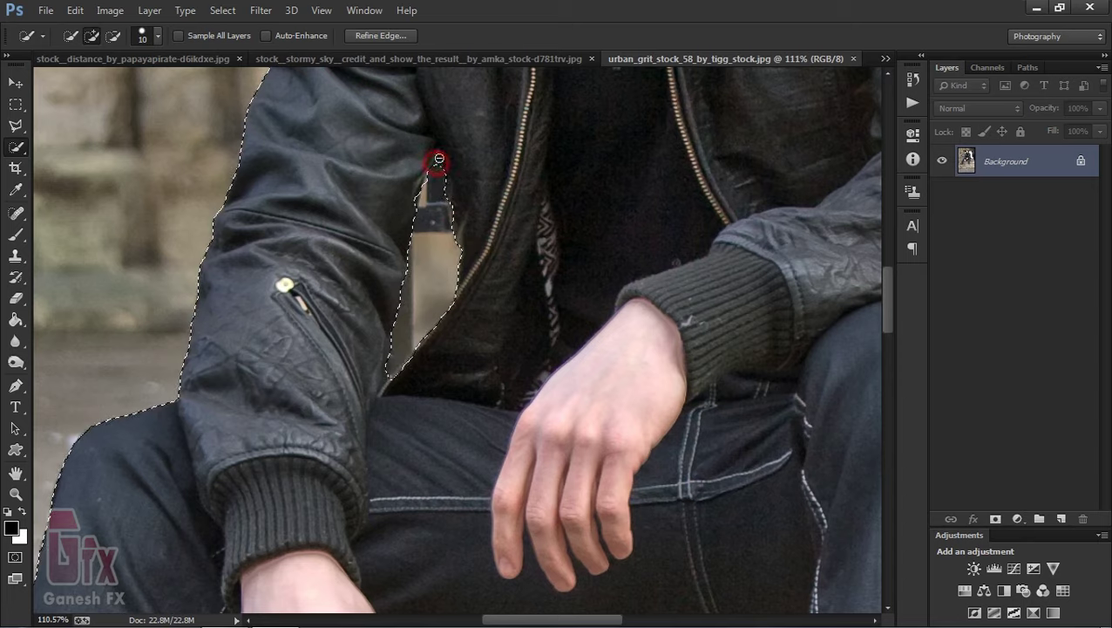
pyautogui.scroll(-1, 453, 282)
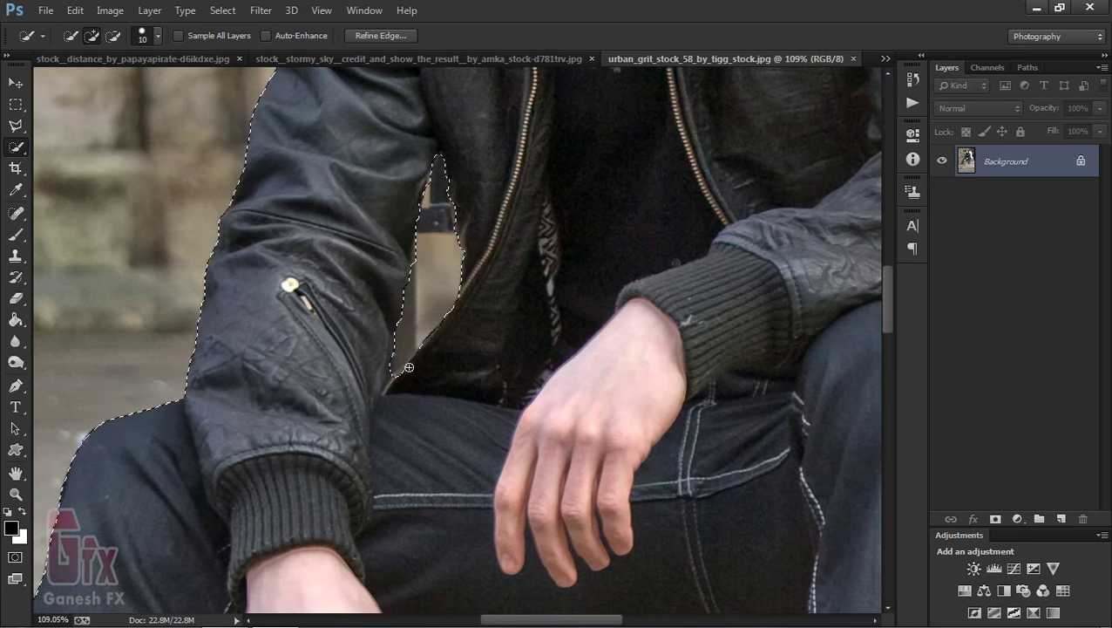
pyautogui.scroll(-4, 392, 358)
pyautogui.scroll(-1, 392, 359)
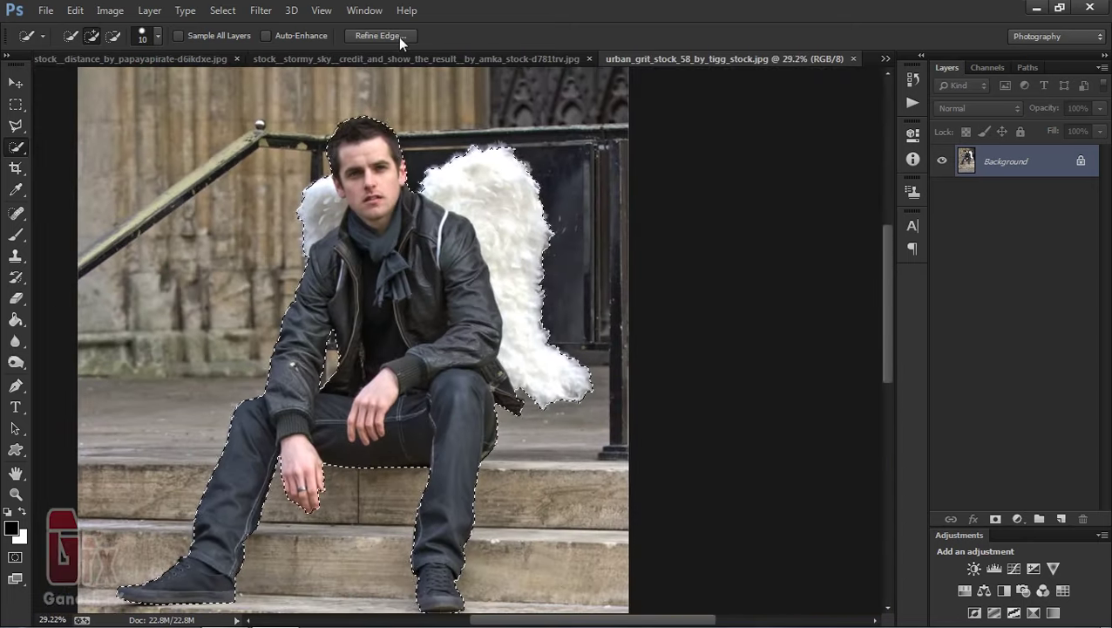
# - In Refine Edge, paint the Refine Radius along the feathery wing edges
pyautogui.click(398, 36)
pyautogui.moveTo(315, 111); pyautogui.dragTo(769, 103)
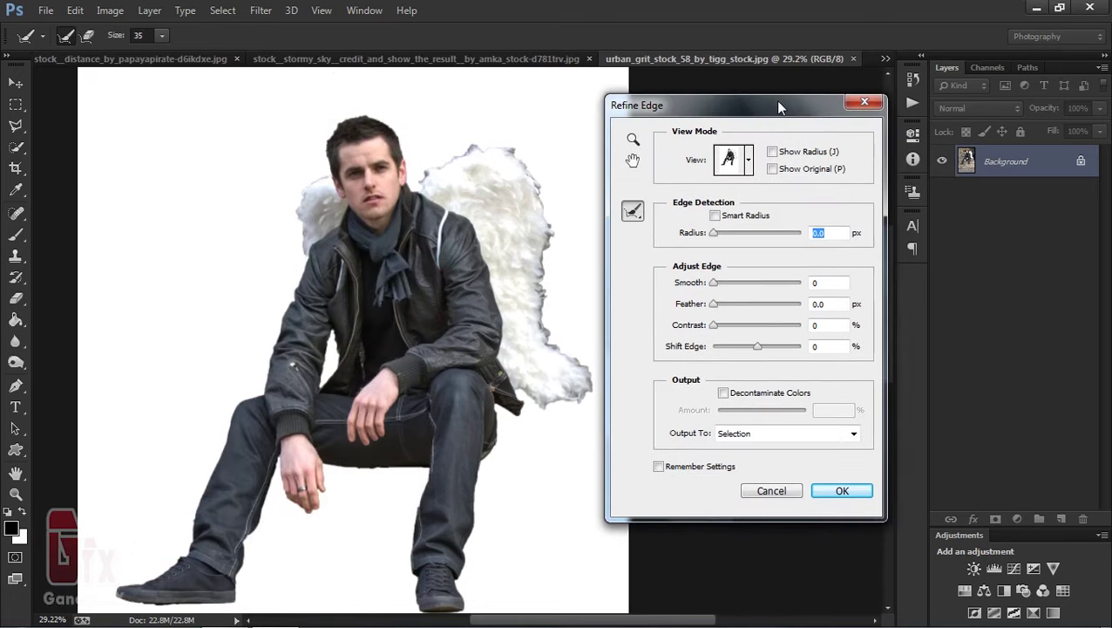
pyautogui.scroll(2, 474, 166)
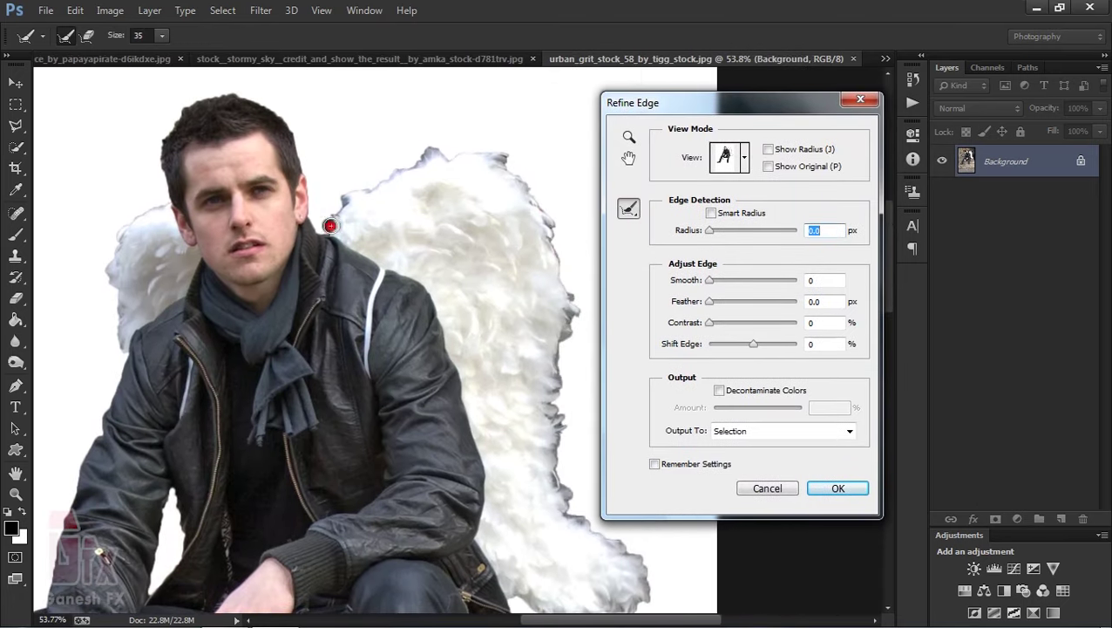
pyautogui.moveTo(331, 226); pyautogui.dragTo(382, 179)
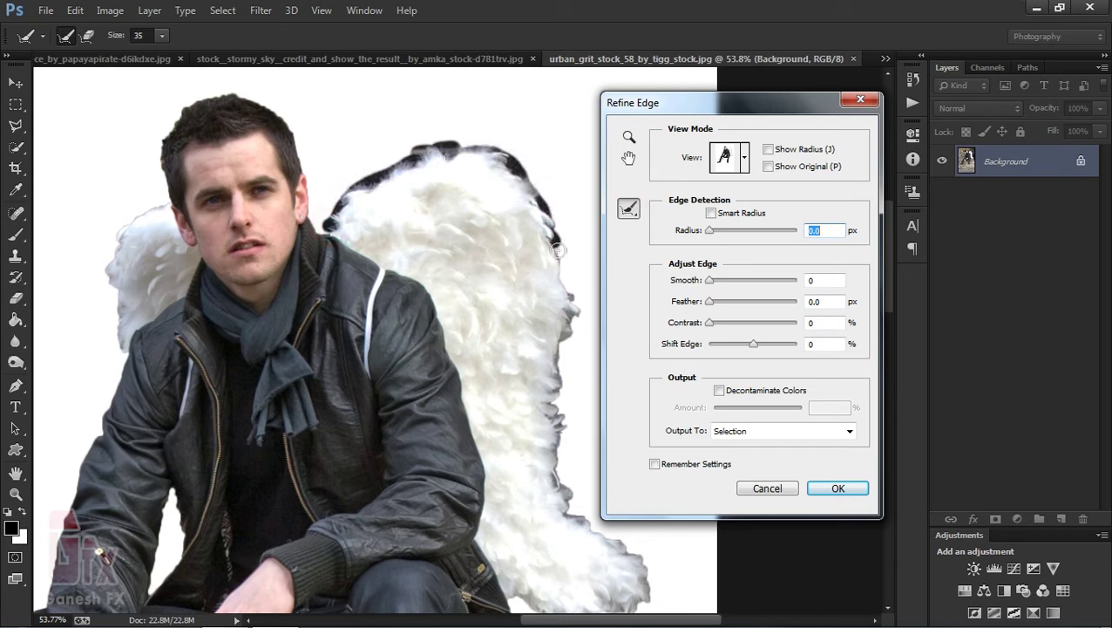
pyautogui.moveTo(558, 250); pyautogui.dragTo(560, 370)
pyautogui.moveTo(556, 449); pyautogui.dragTo(568, 344)
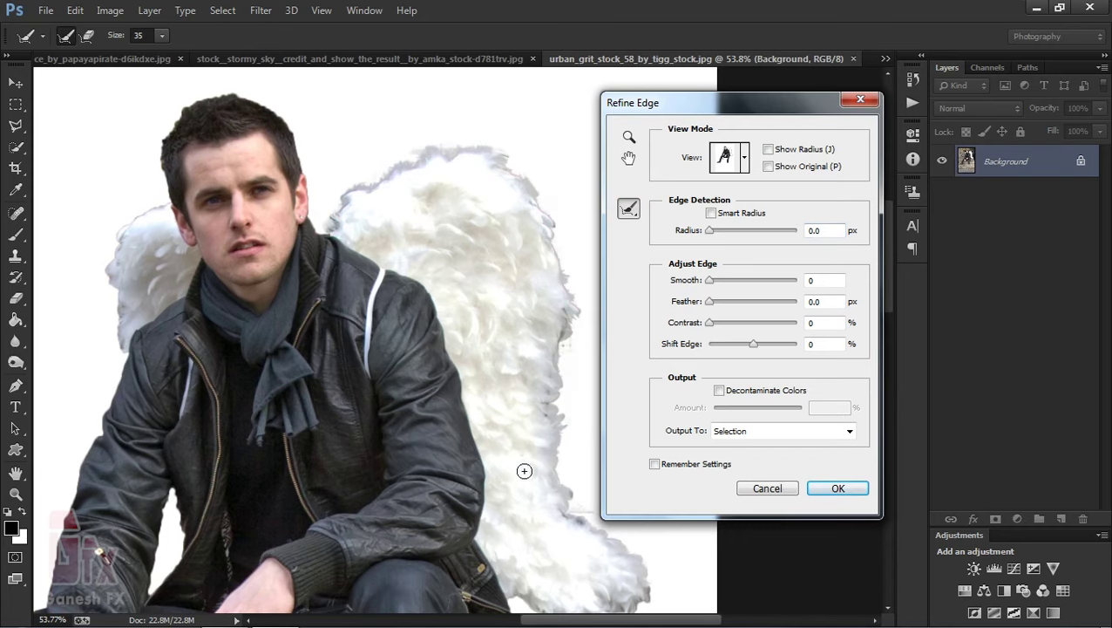
pyautogui.moveTo(521, 469); pyautogui.dragTo(468, 319)
pyautogui.moveTo(456, 401); pyautogui.dragTo(510, 426)
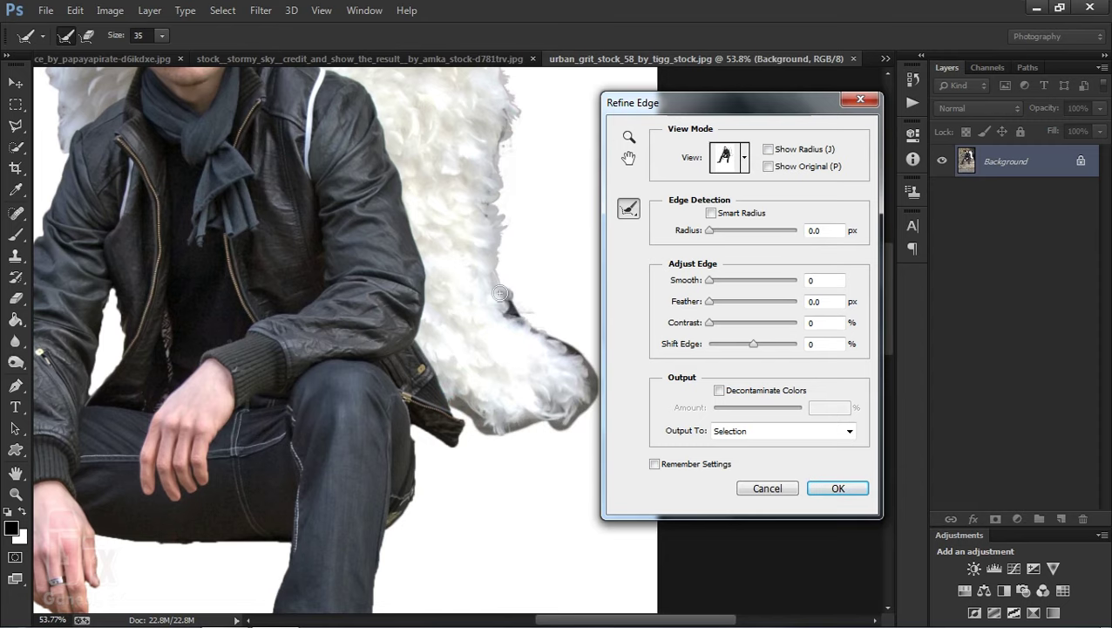
pyautogui.moveTo(488, 196)
pyautogui.mouseDown()
pyautogui.moveTo(484, 326)
pyautogui.moveTo(491, 208)
pyautogui.mouseUp()
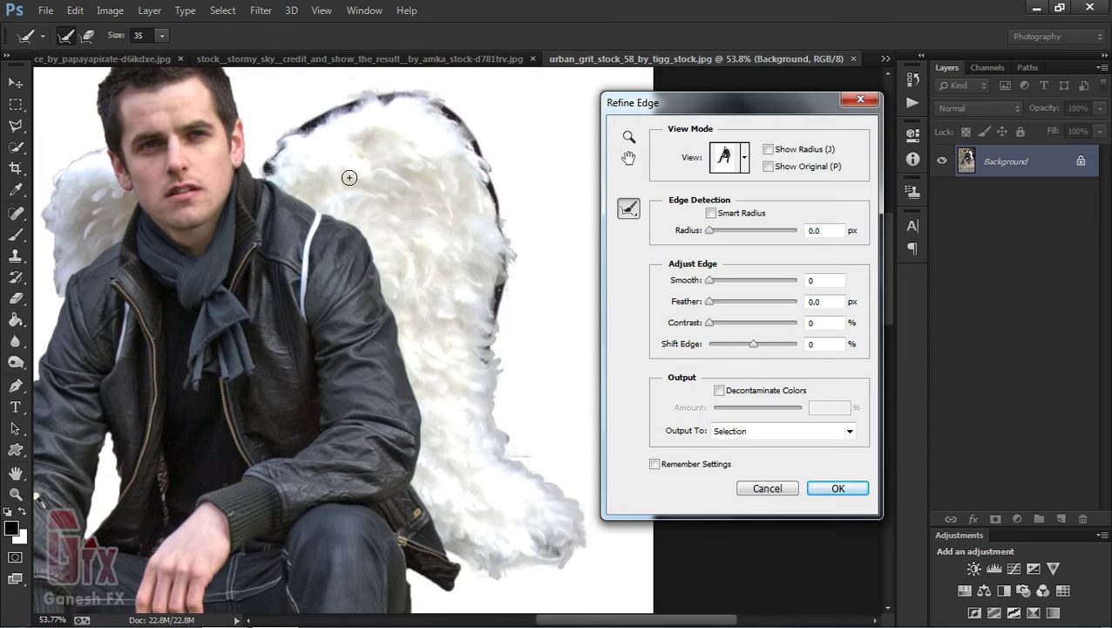
pyautogui.moveTo(69, 139); pyautogui.dragTo(286, 192)
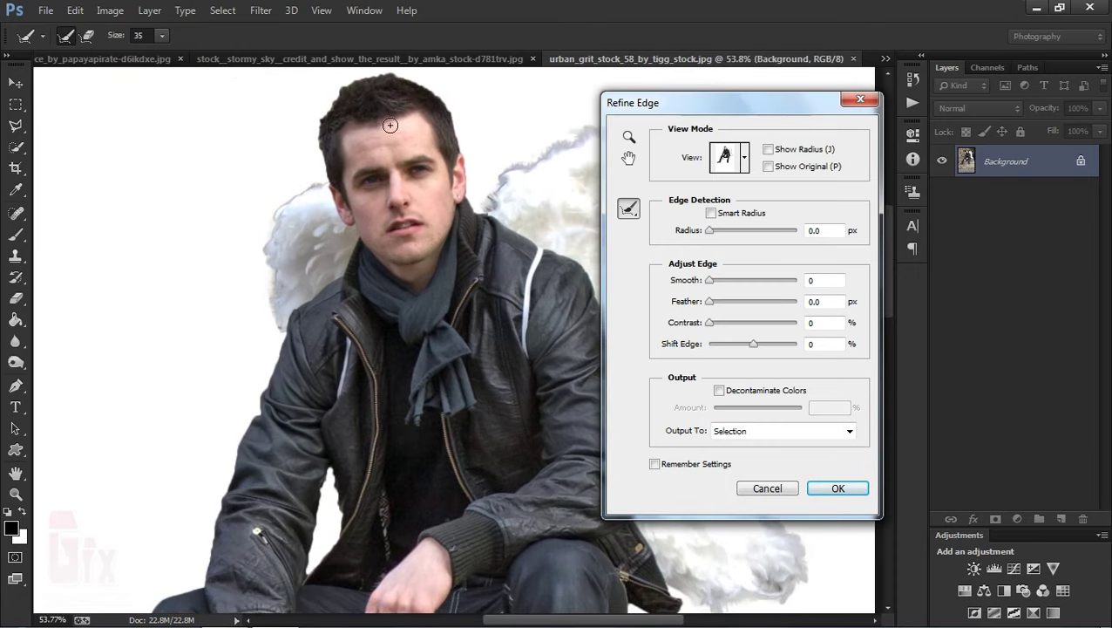
pyautogui.moveTo(472, 213); pyautogui.dragTo(406, 184)
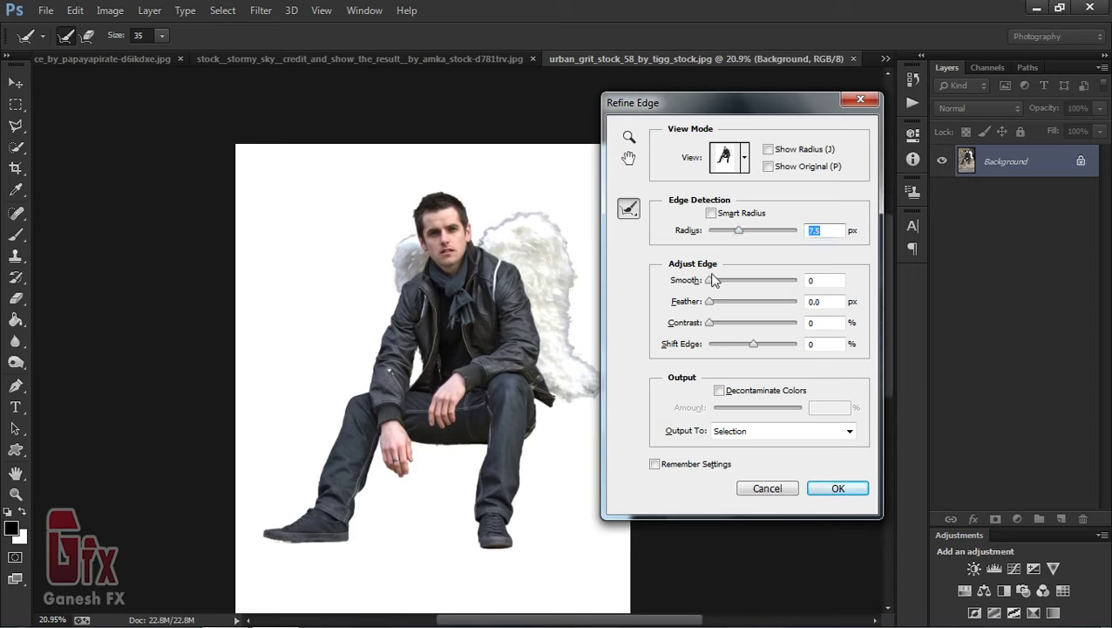
# - Apply Smooth 9, Feather 1.0 px, Contrast 7%, Shift Edge -35% and radius 4.9 px
pyautogui.click(713, 323)
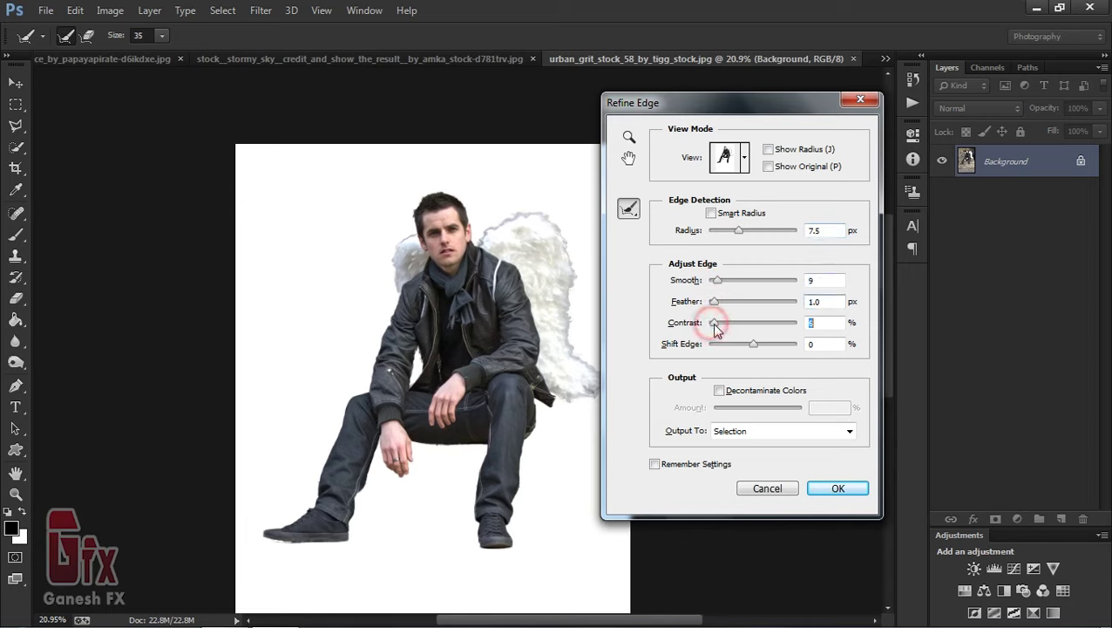
pyautogui.moveTo(744, 347); pyautogui.dragTo(742, 347)
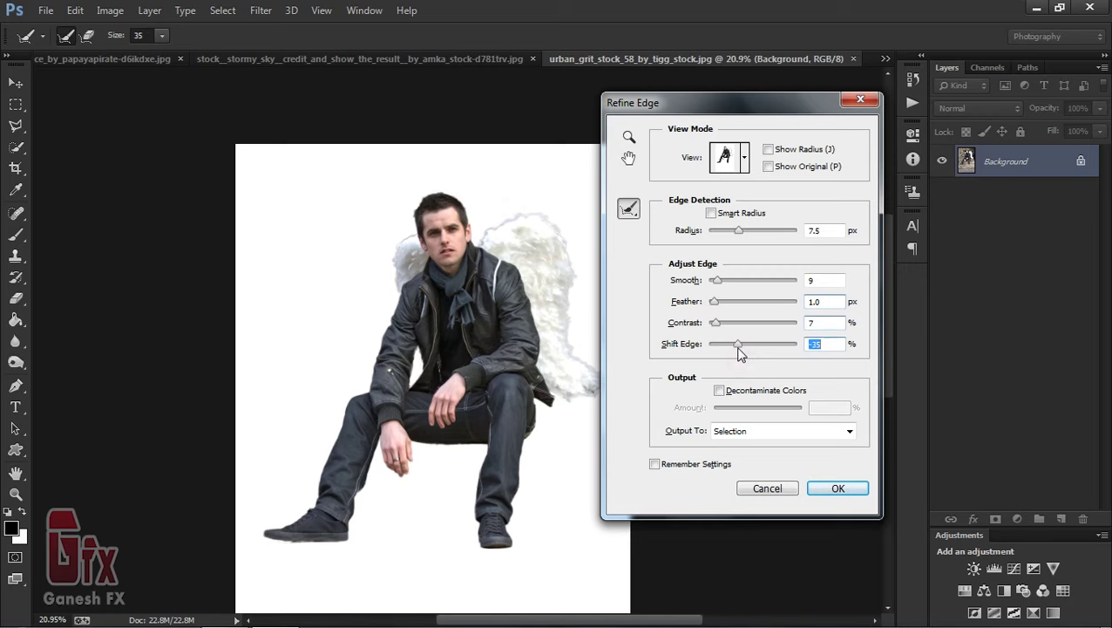
pyautogui.click(763, 230)
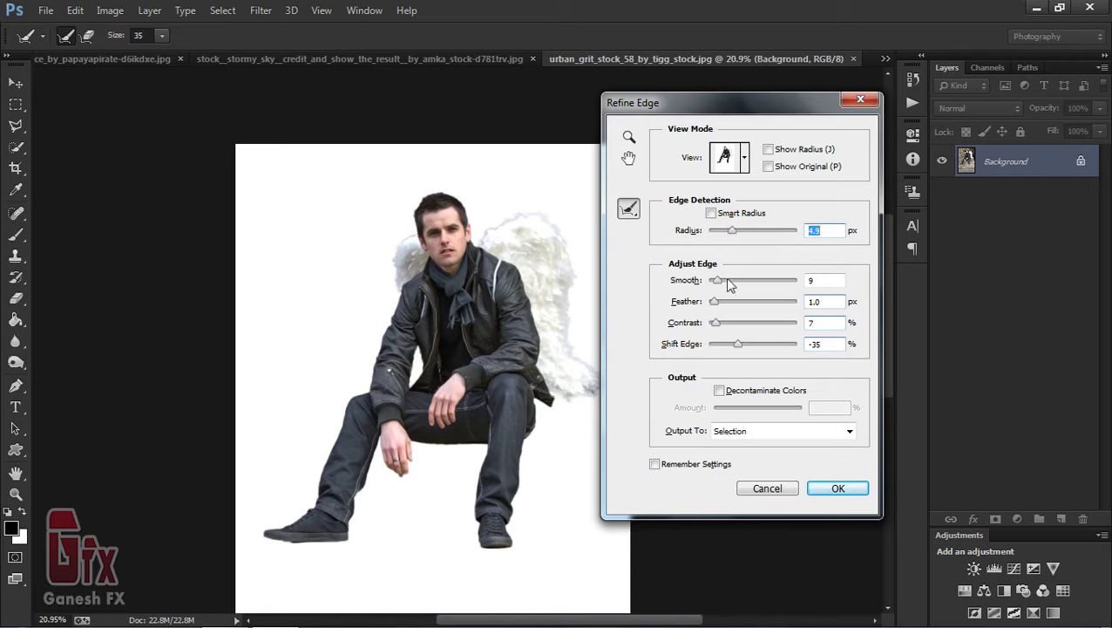
pyautogui.click(840, 489)
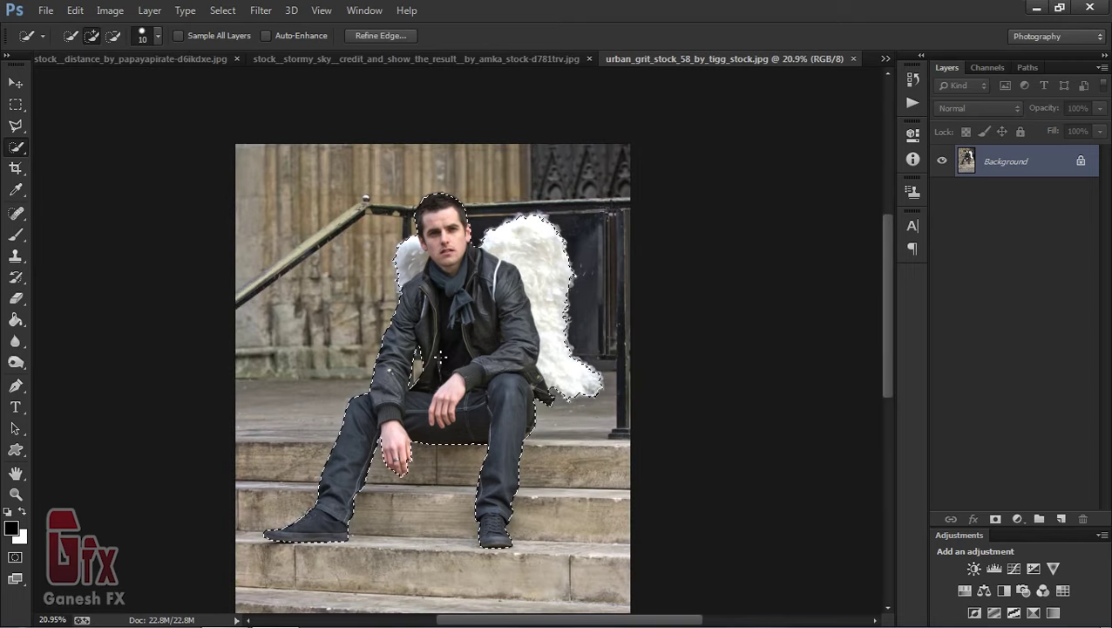
# - Move the selected man onto the stormy sky as Layer 1 and close the steps photo
pyautogui.click(17, 83)
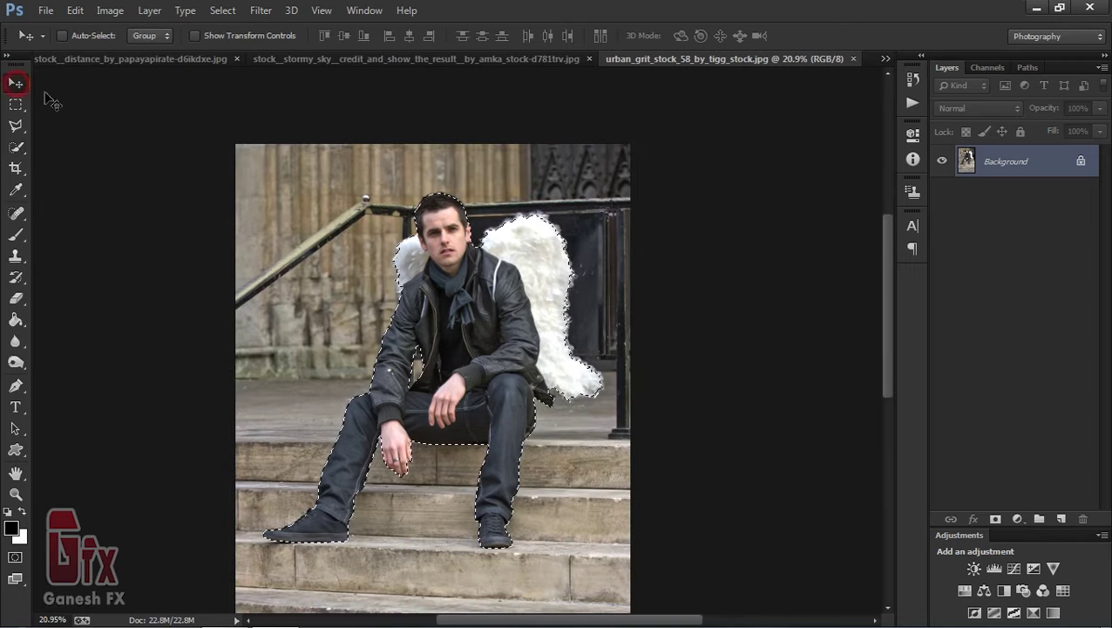
pyautogui.moveTo(454, 349)
pyautogui.mouseDown()
pyautogui.moveTo(453, 58)
pyautogui.moveTo(472, 258)
pyautogui.mouseUp()
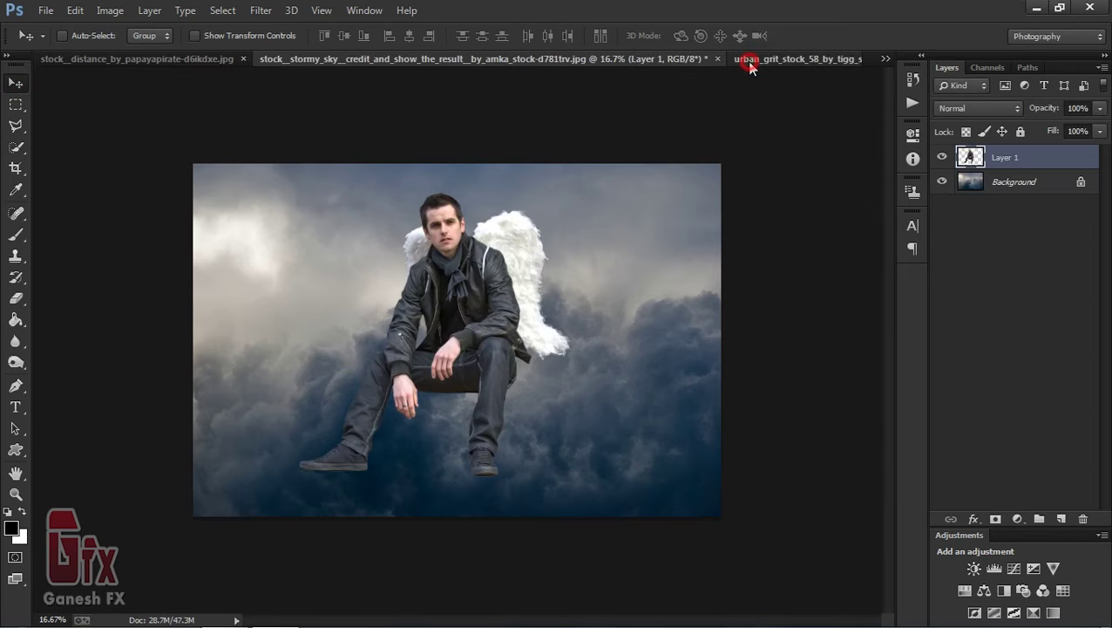
pyautogui.click(748, 61)
pyautogui.click(847, 59)
pyautogui.moveTo(449, 312); pyautogui.dragTo(494, 316)
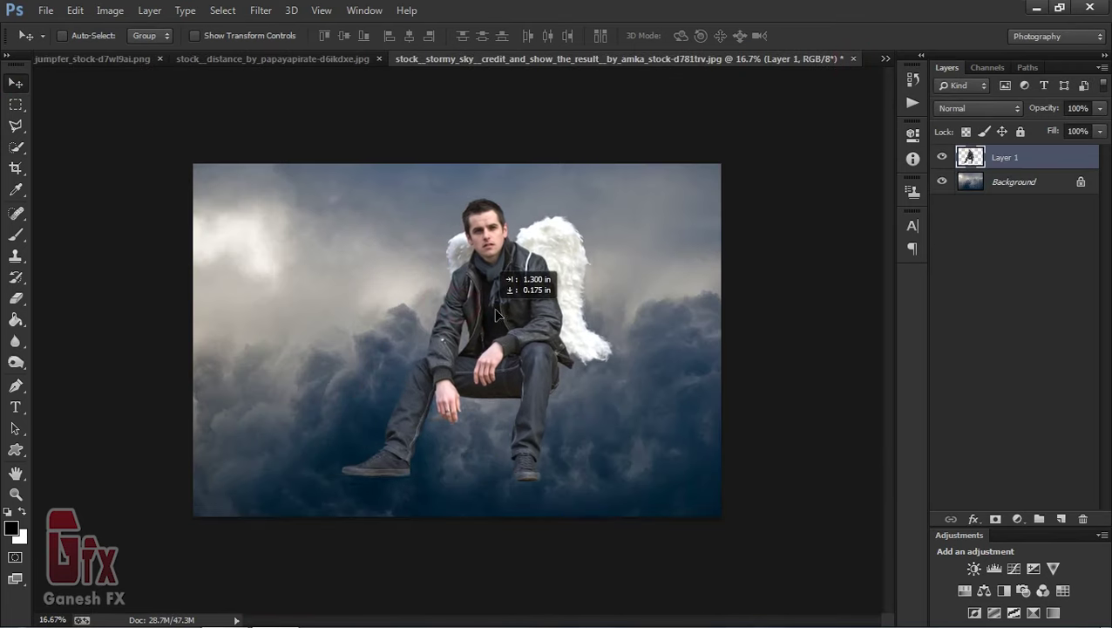
pyautogui.click(324, 60)
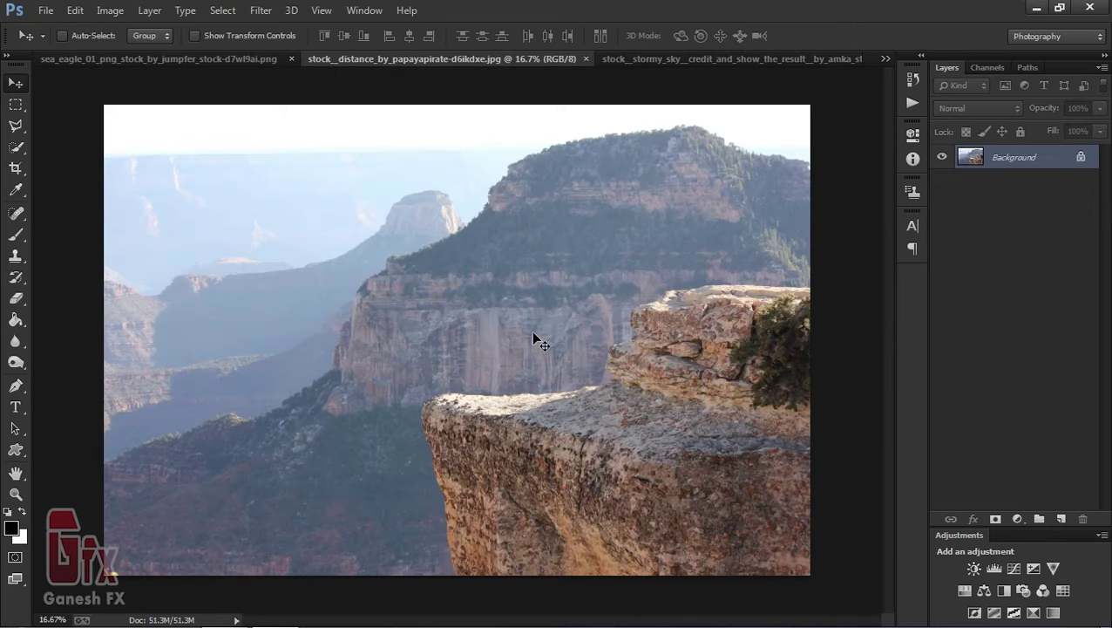
# - Quick-select the foreground rock ledge in the canyon photo, including its upper and left edges
pyautogui.click(22, 147)
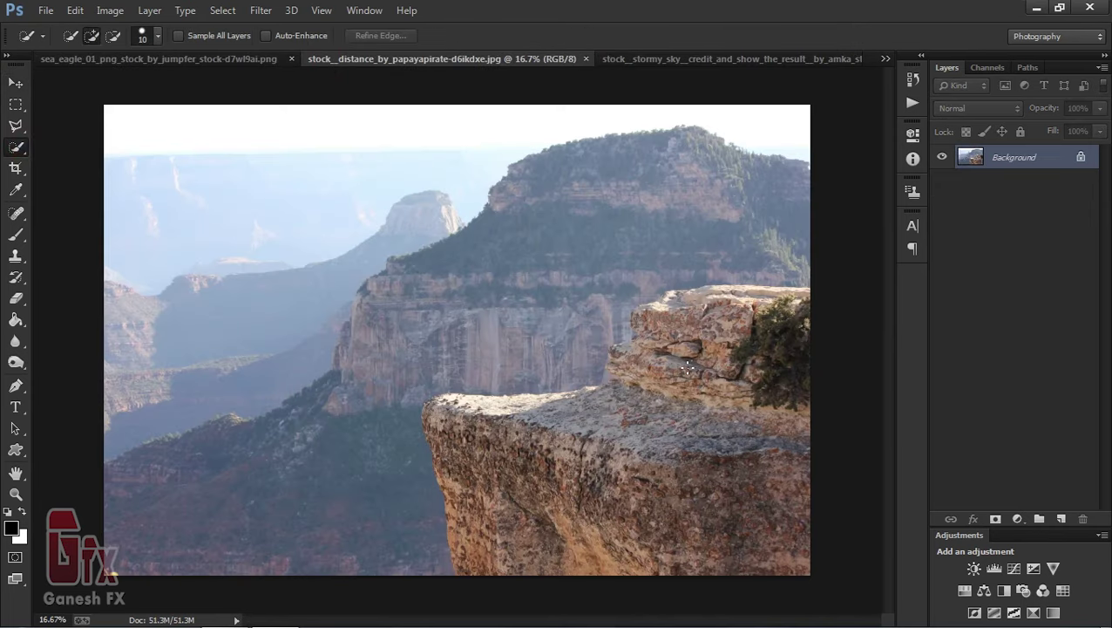
pyautogui.moveTo(641, 430)
pyautogui.mouseDown()
pyautogui.moveTo(469, 568)
pyautogui.moveTo(445, 419)
pyautogui.mouseUp()
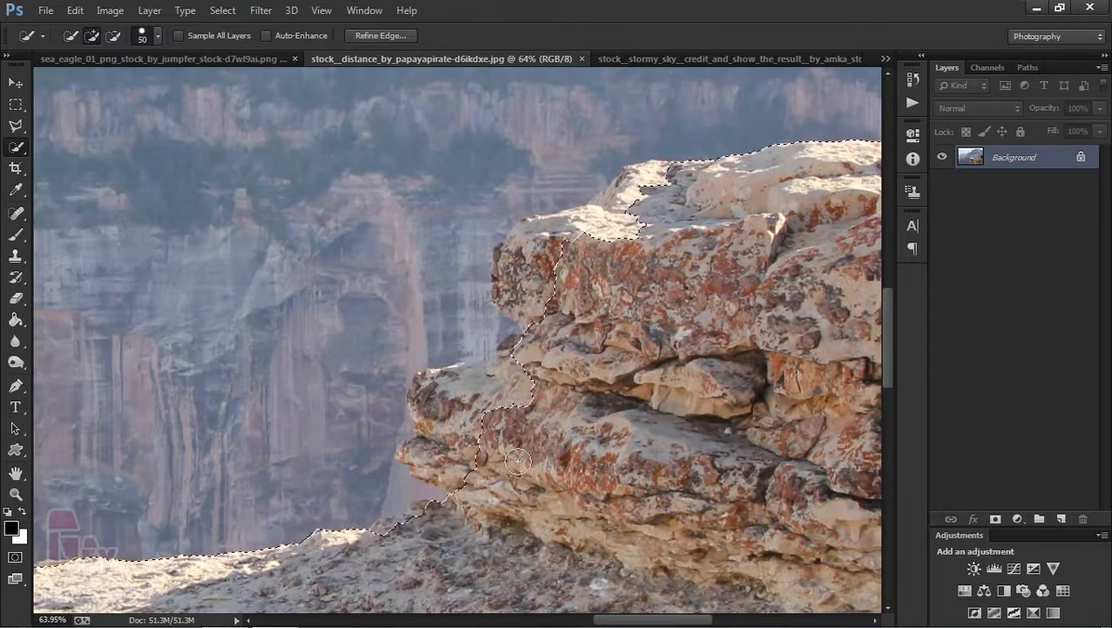
pyautogui.scroll(5, 431, 406)
pyautogui.moveTo(429, 404)
pyautogui.mouseDown()
pyautogui.moveTo(383, 490)
pyautogui.moveTo(430, 480)
pyautogui.mouseUp()
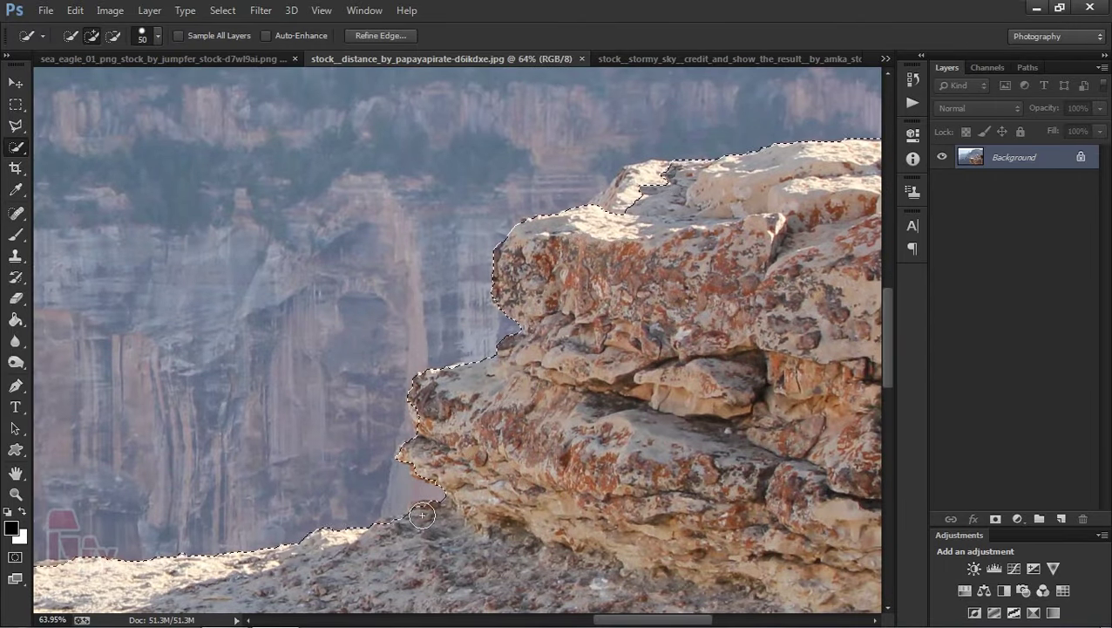
pyautogui.scroll(-5, 632, 296)
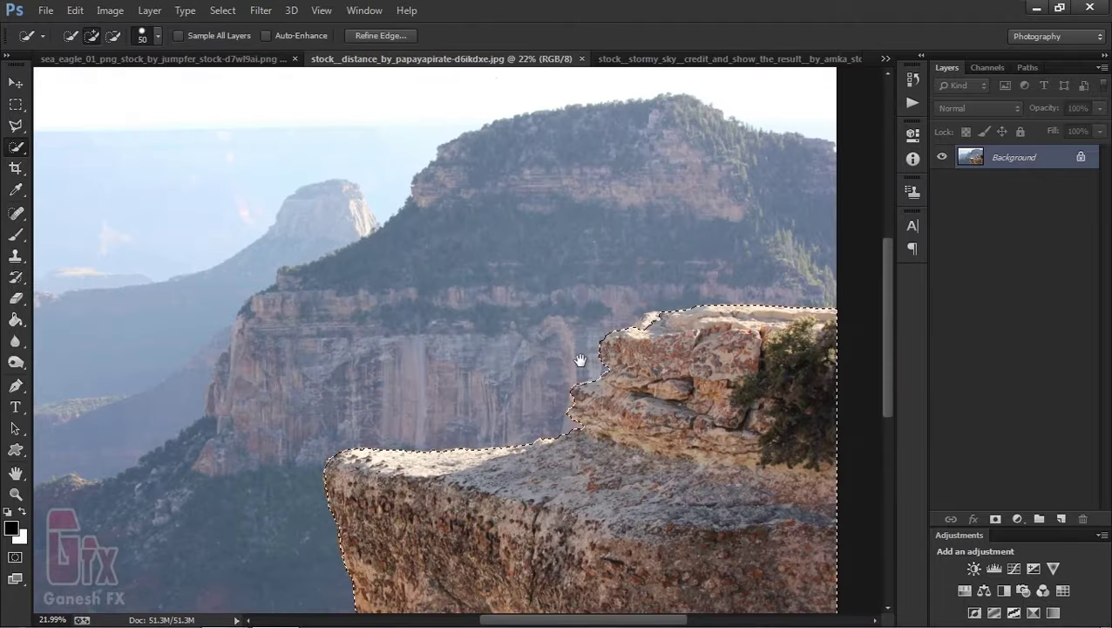
pyautogui.scroll(-1, 523, 366)
pyautogui.scroll(-1, 397, 447)
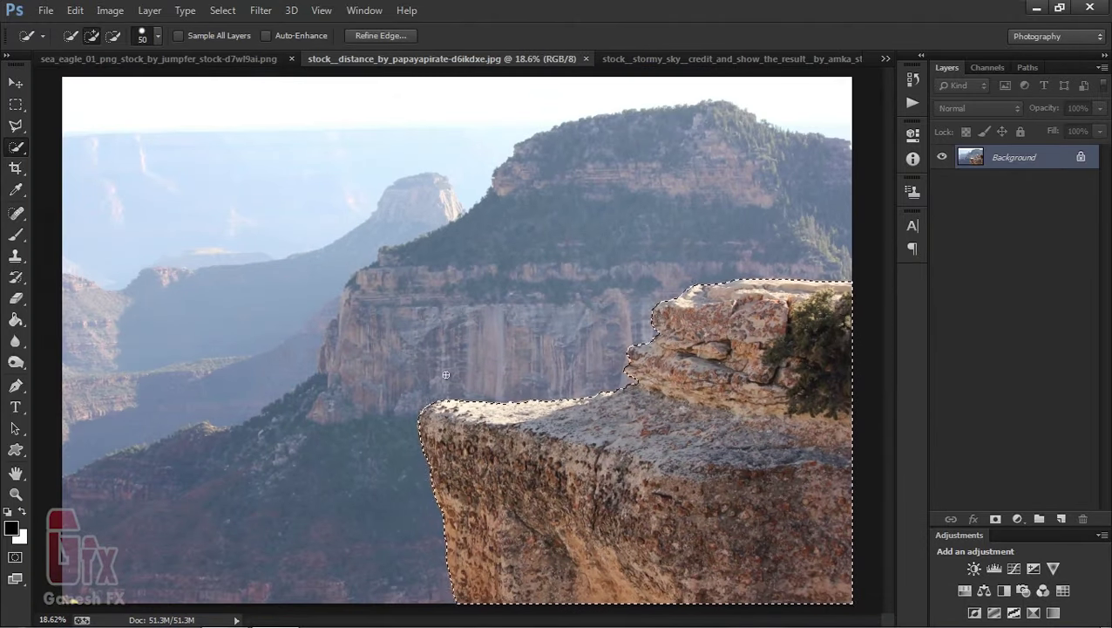
# - Refine the ledge selection with Smooth 11, Feather 1.0, Contrast 5 and Shift Edge -23
pyautogui.click(395, 39)
pyautogui.moveTo(738, 106); pyautogui.dragTo(264, 147)
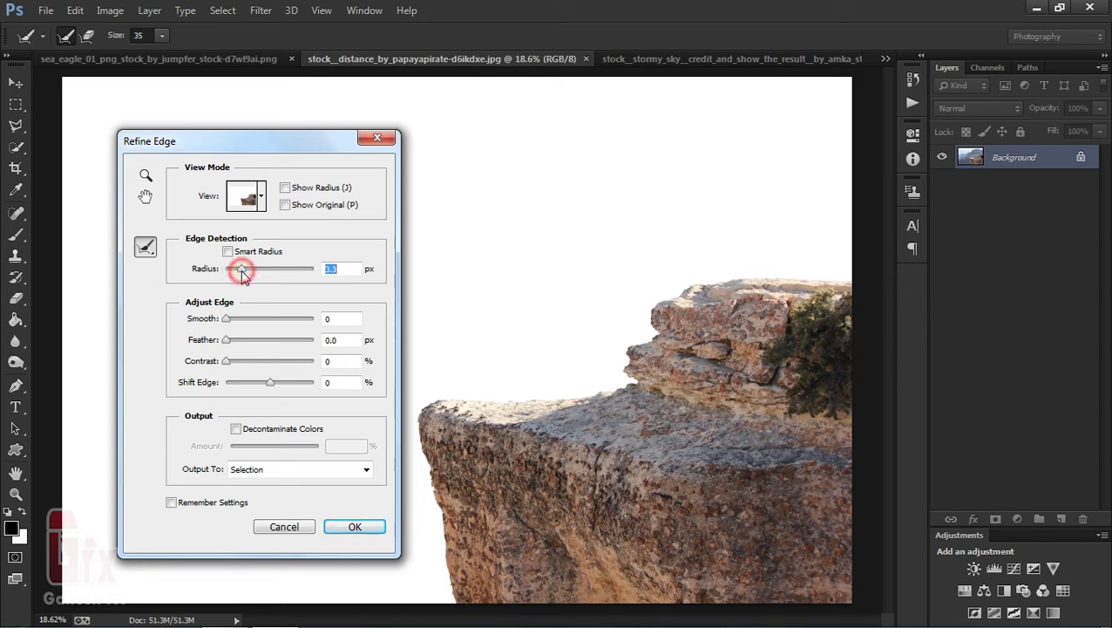
pyautogui.click(235, 320)
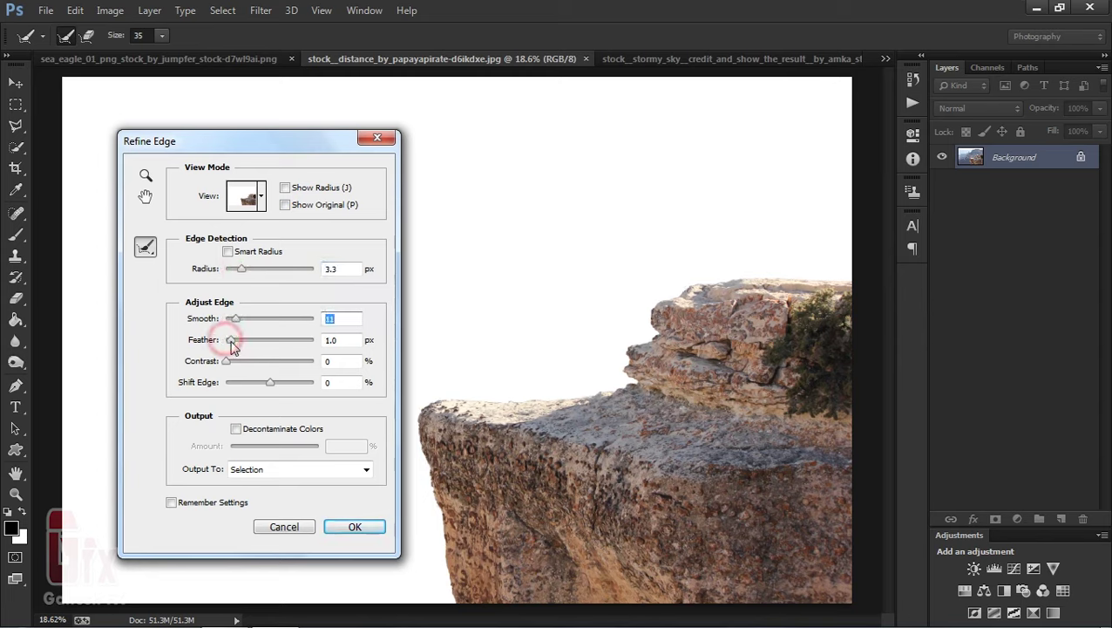
pyautogui.click(229, 361)
pyautogui.click(261, 384)
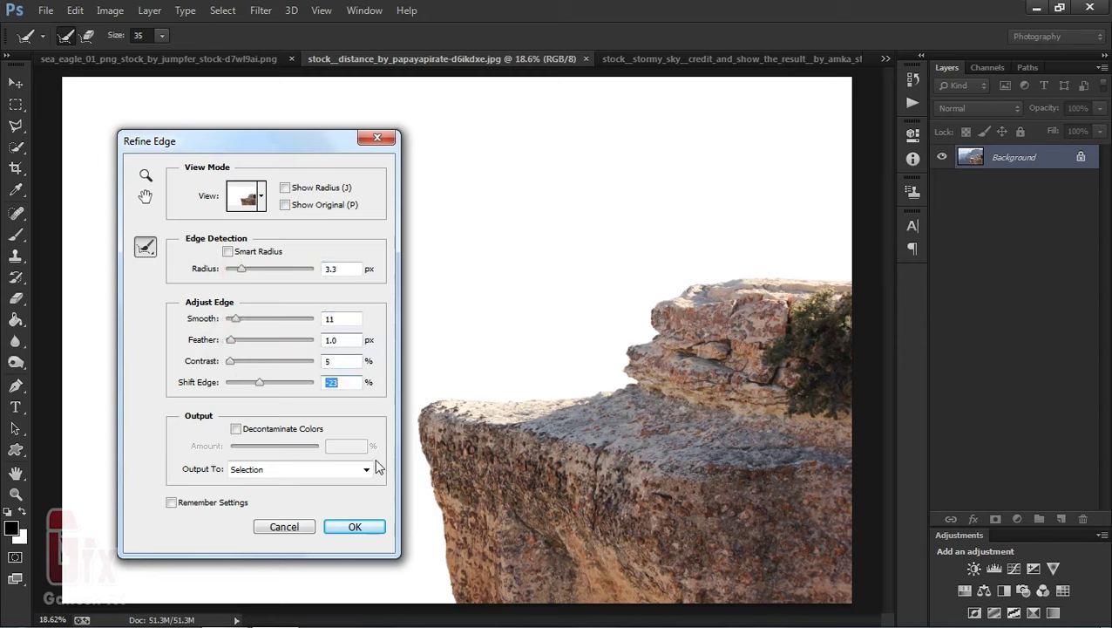
pyautogui.click(380, 532)
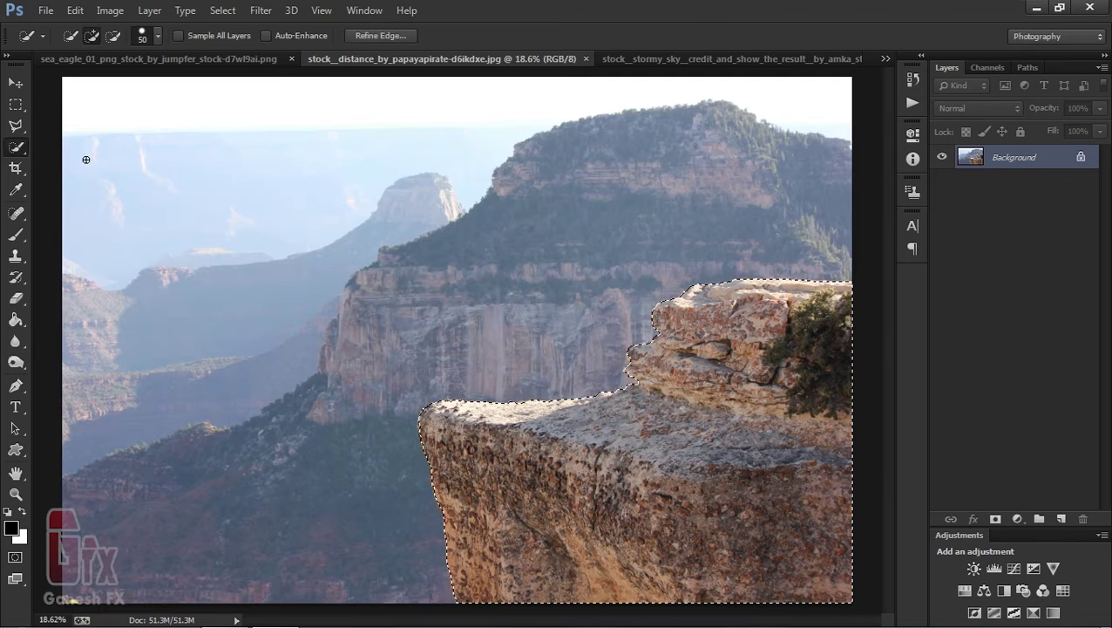
pyautogui.click(17, 81)
# - Place the rock ledge as Layer 2 below the man, scaled to 92.6% and shifted right
pyautogui.moveTo(608, 456); pyautogui.dragTo(478, 68)
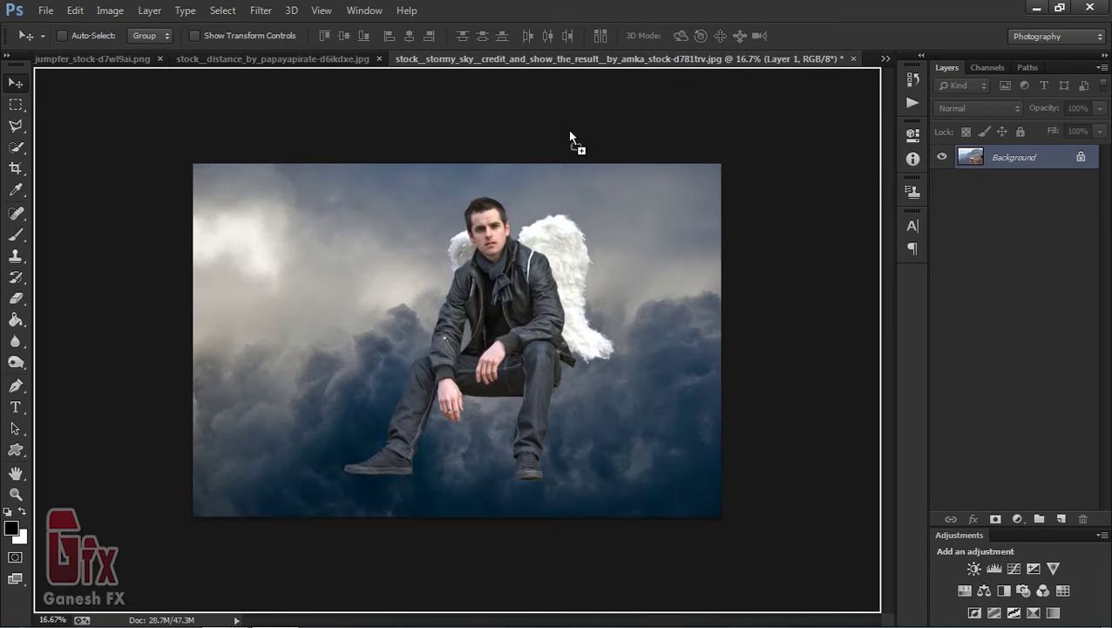
pyautogui.moveTo(622, 58)
pyautogui.mouseDown()
pyautogui.moveTo(515, 266)
pyautogui.moveTo(585, 338)
pyautogui.mouseUp()
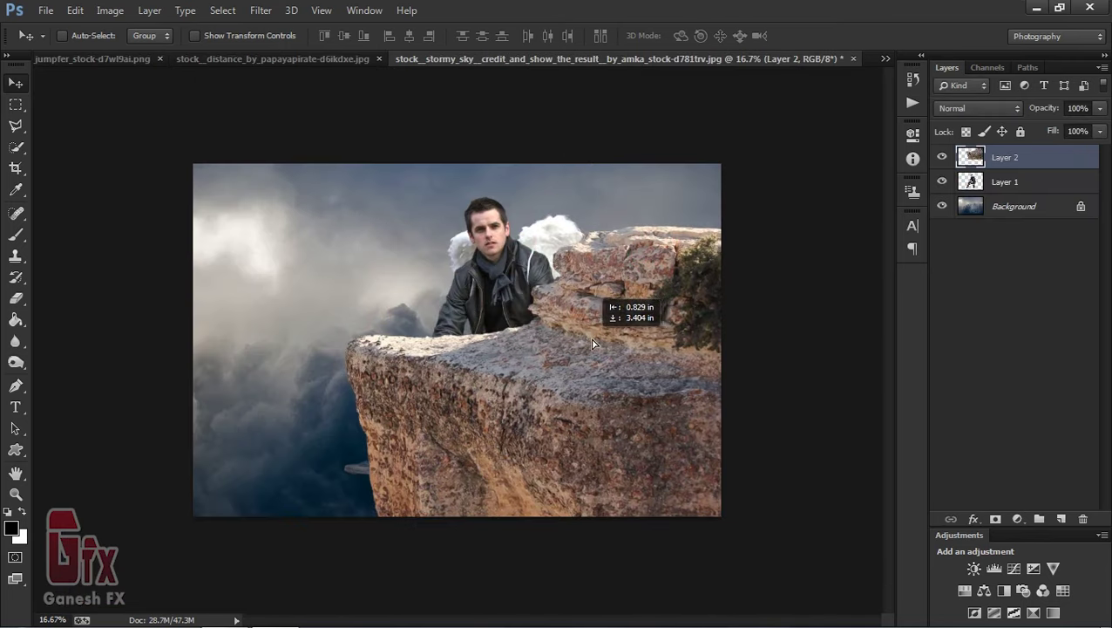
pyautogui.moveTo(1037, 157); pyautogui.dragTo(1042, 190)
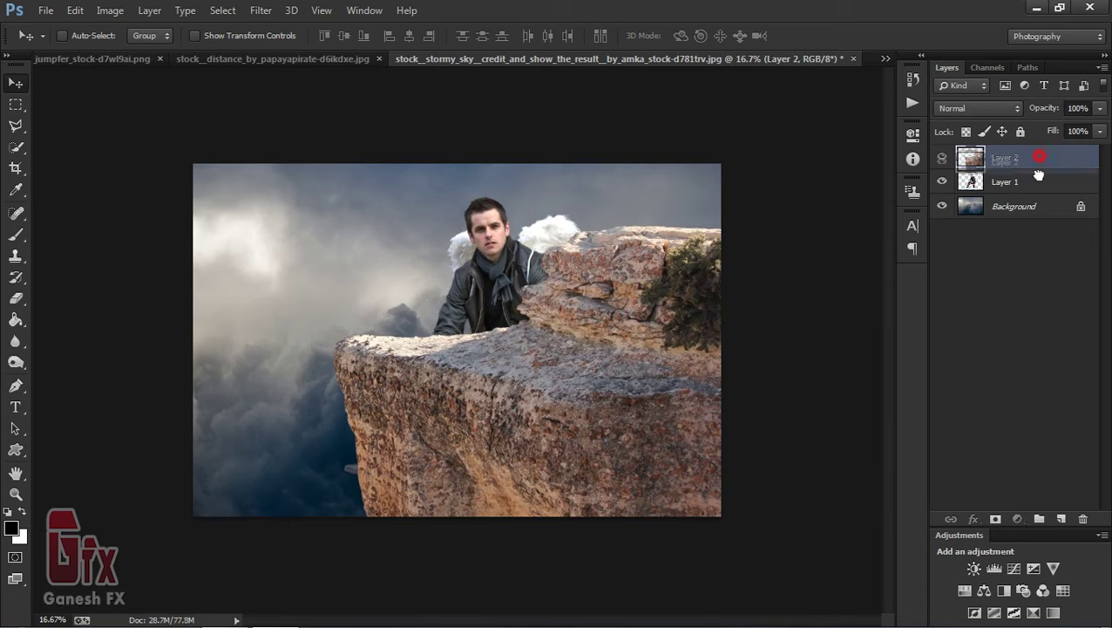
pyautogui.hotkey('ctrl', 't')
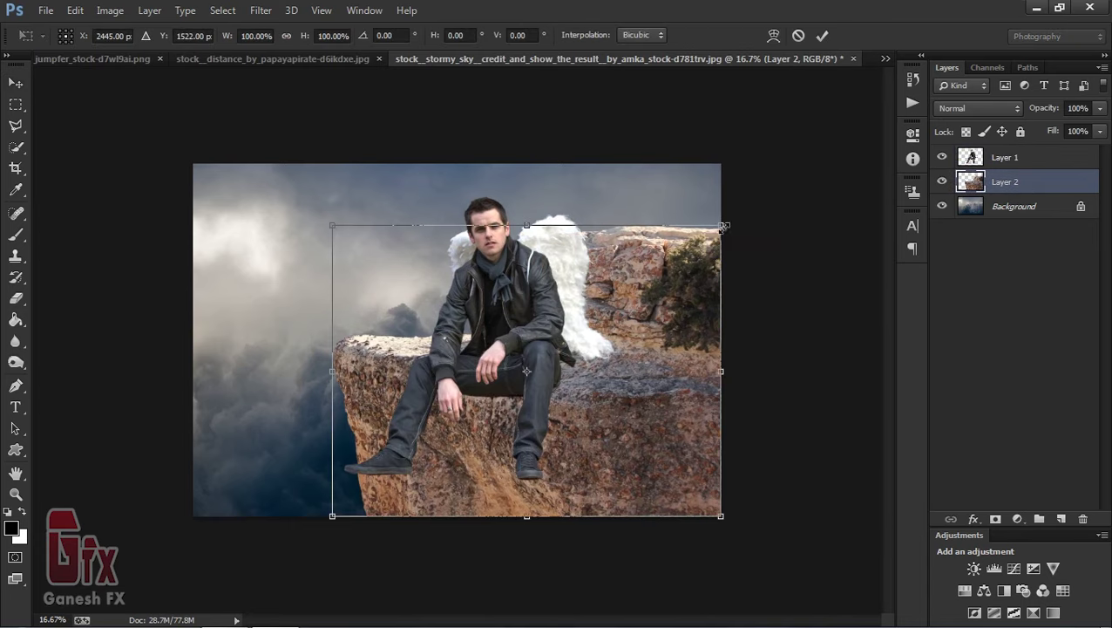
pyautogui.moveTo(721, 224); pyautogui.dragTo(709, 232)
pyautogui.moveTo(661, 281); pyautogui.dragTo(726, 294)
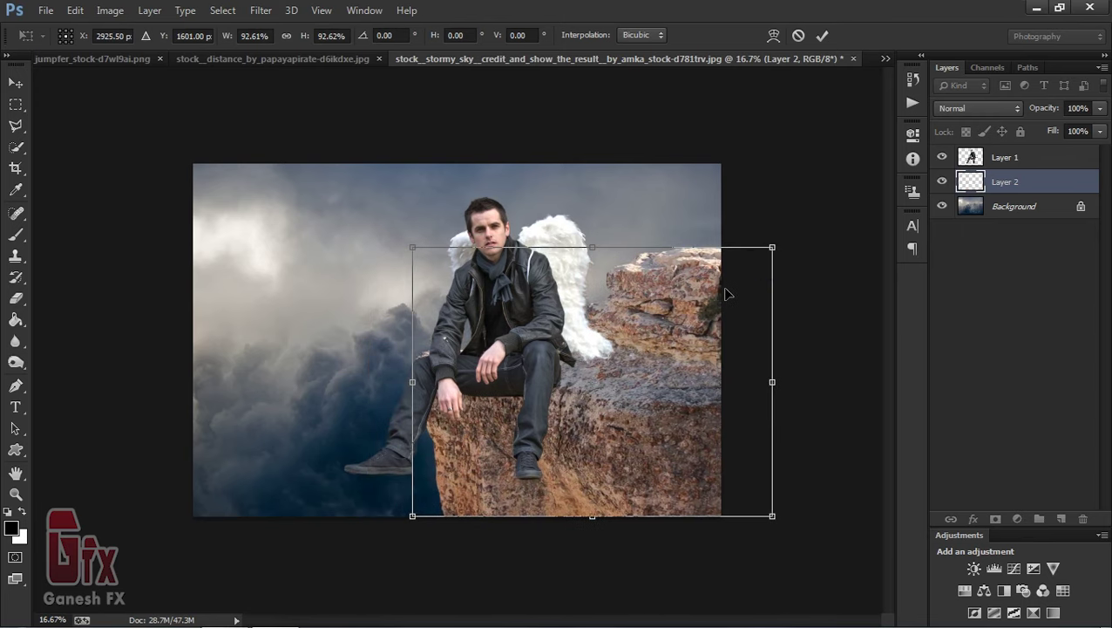
pyautogui.press('Return')
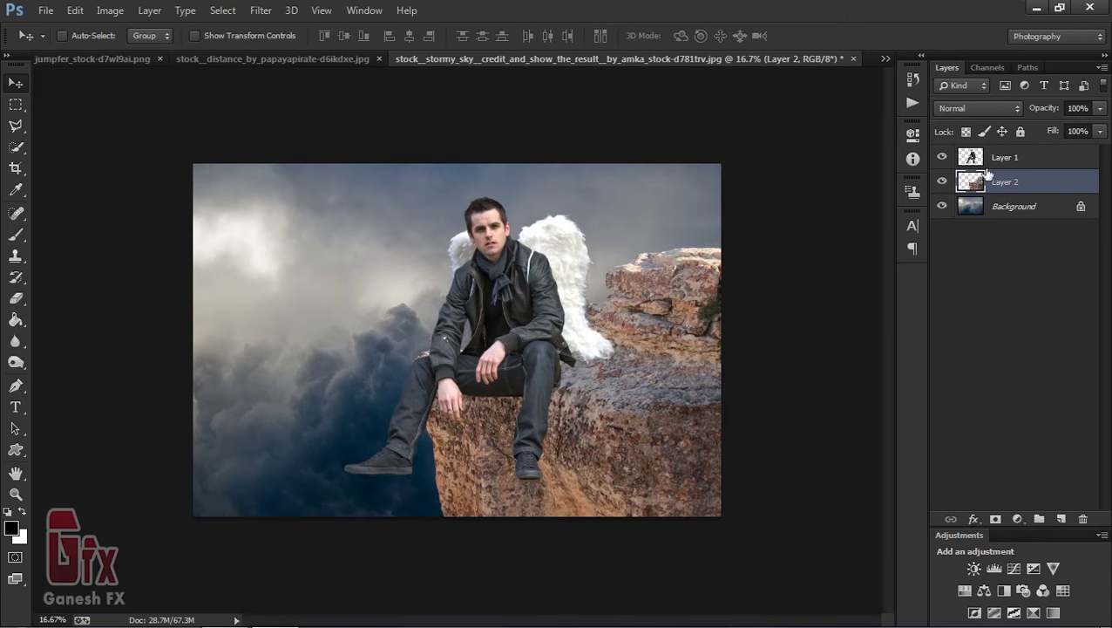
# - Scale the man's Layer 1 to about 90%, raise him onto the ledge, and zoom to 25%
pyautogui.click(987, 160)
pyautogui.hotkey('ctrl', 't')
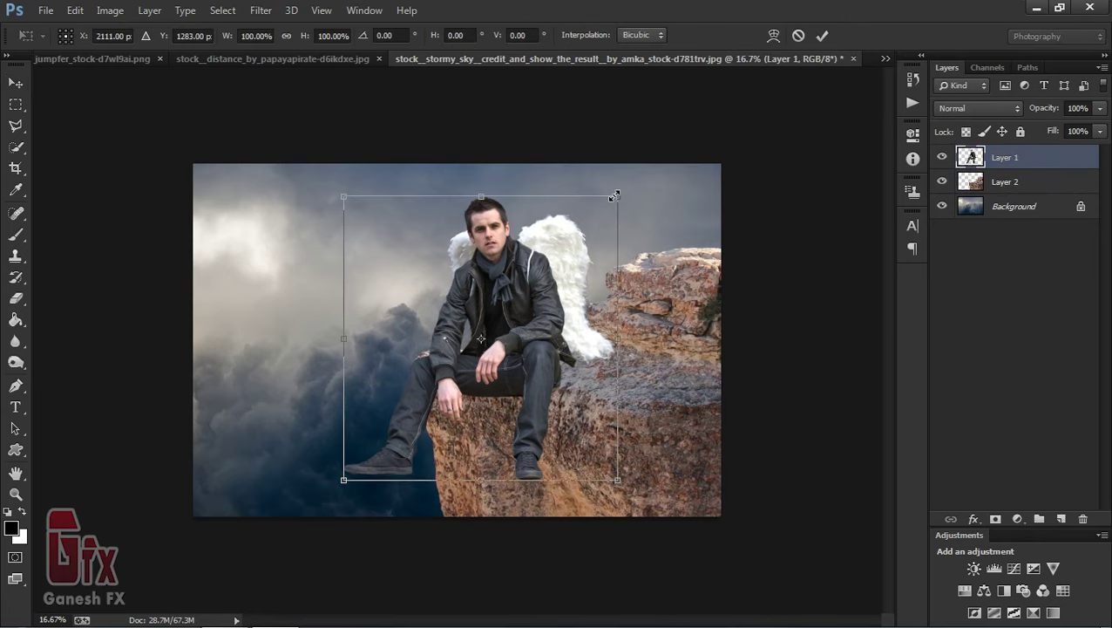
pyautogui.moveTo(615, 195); pyautogui.dragTo(585, 230)
pyautogui.moveTo(498, 341); pyautogui.dragTo(503, 304)
pyautogui.click(597, 446)
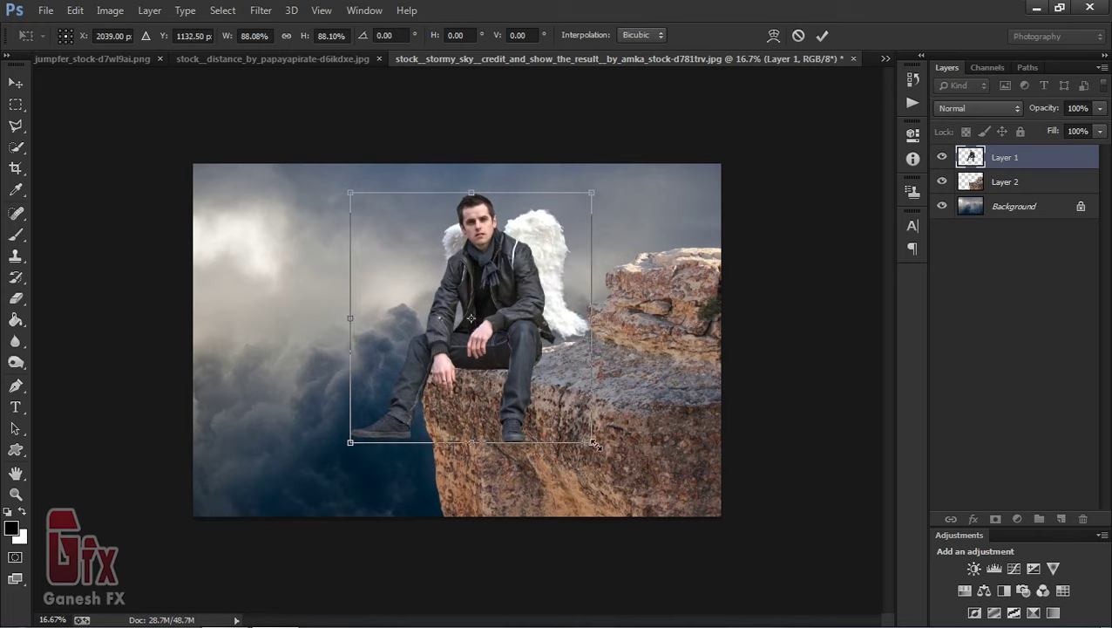
pyautogui.moveTo(598, 447); pyautogui.dragTo(601, 449)
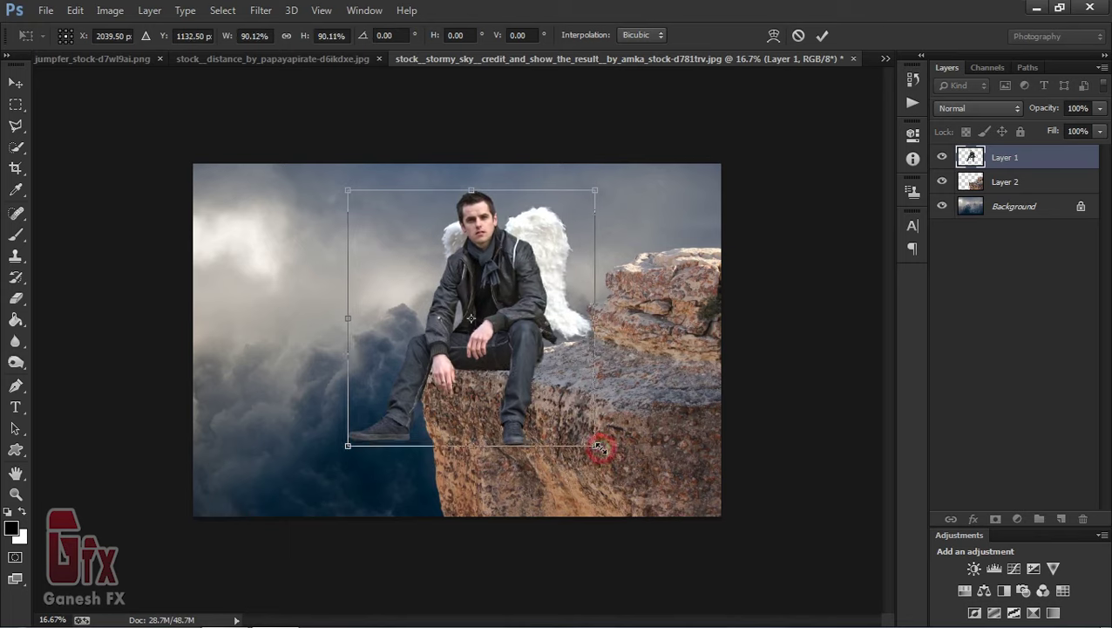
pyautogui.doubleClick(491, 340)
pyautogui.moveTo(480, 342); pyautogui.dragTo(488, 352)
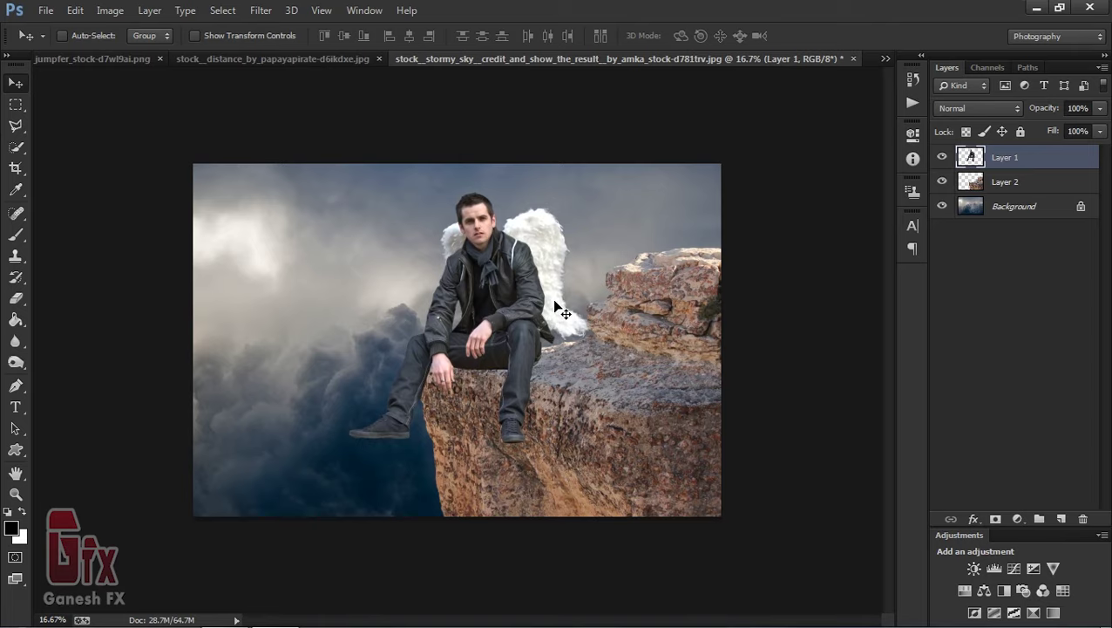
pyautogui.hotkey('ctrl', '+')
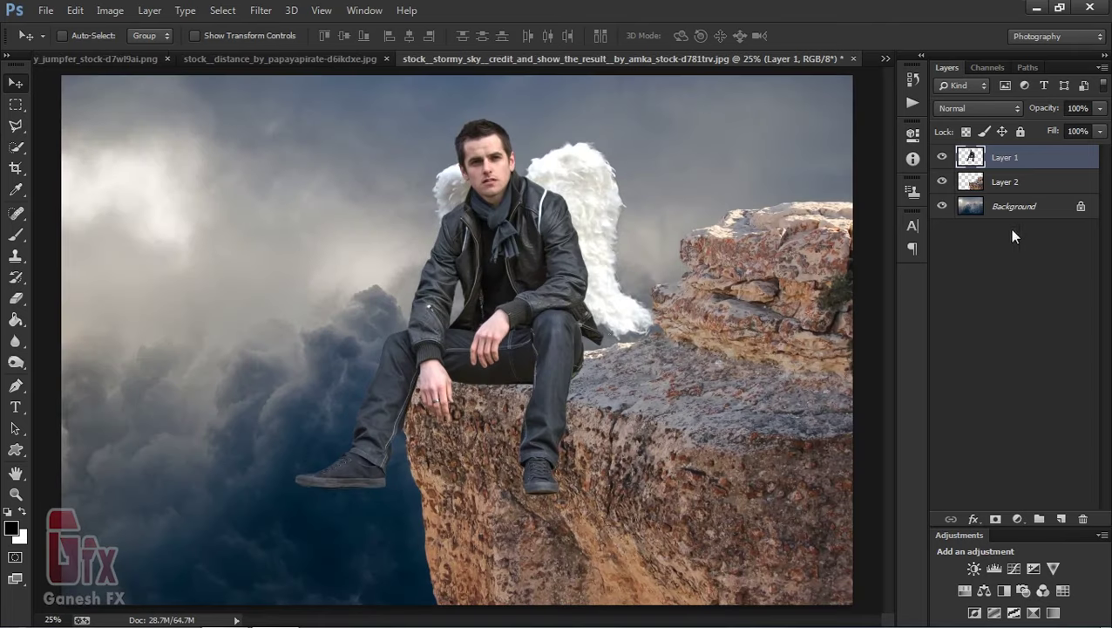
# - Unlock the sky Background as Layer 0 and flip it horizontally
pyautogui.doubleClick(1037, 217)
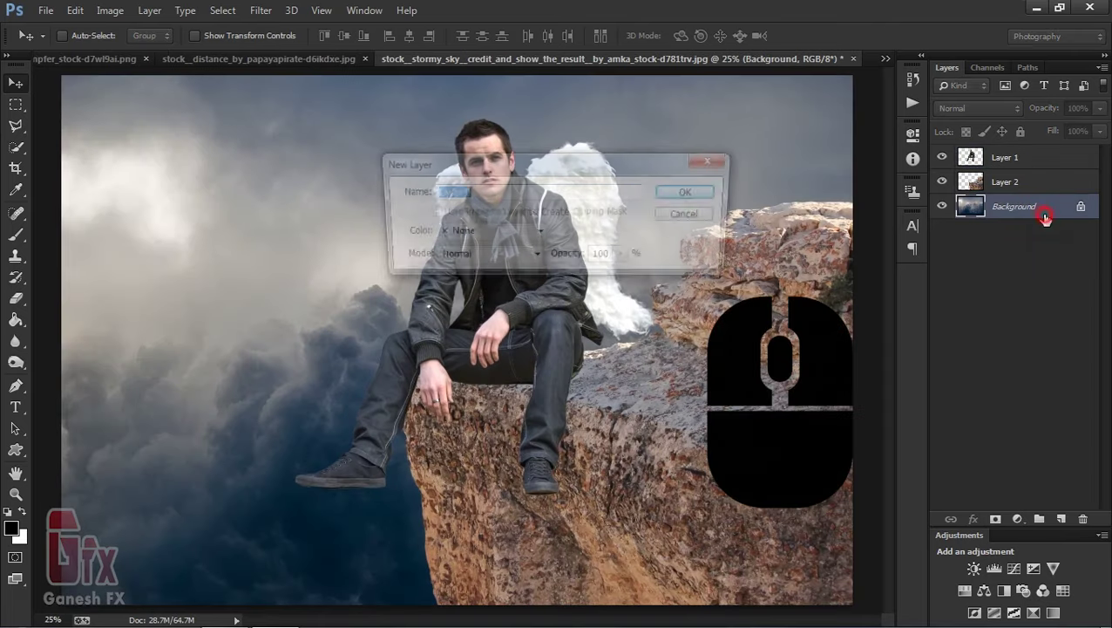
pyautogui.click(689, 192)
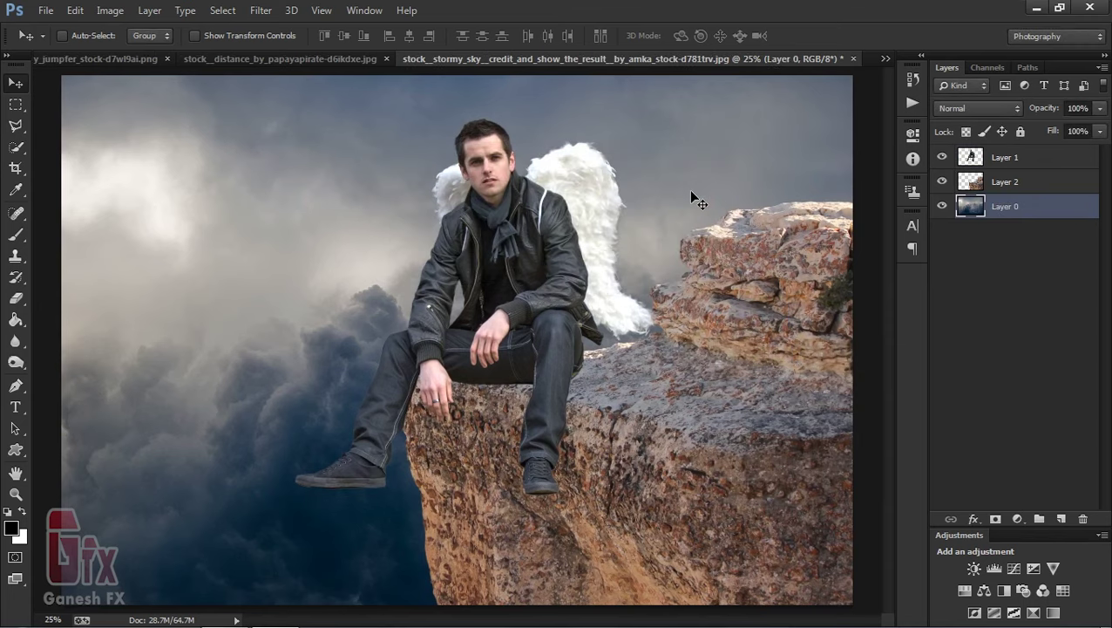
pyautogui.click(75, 9)
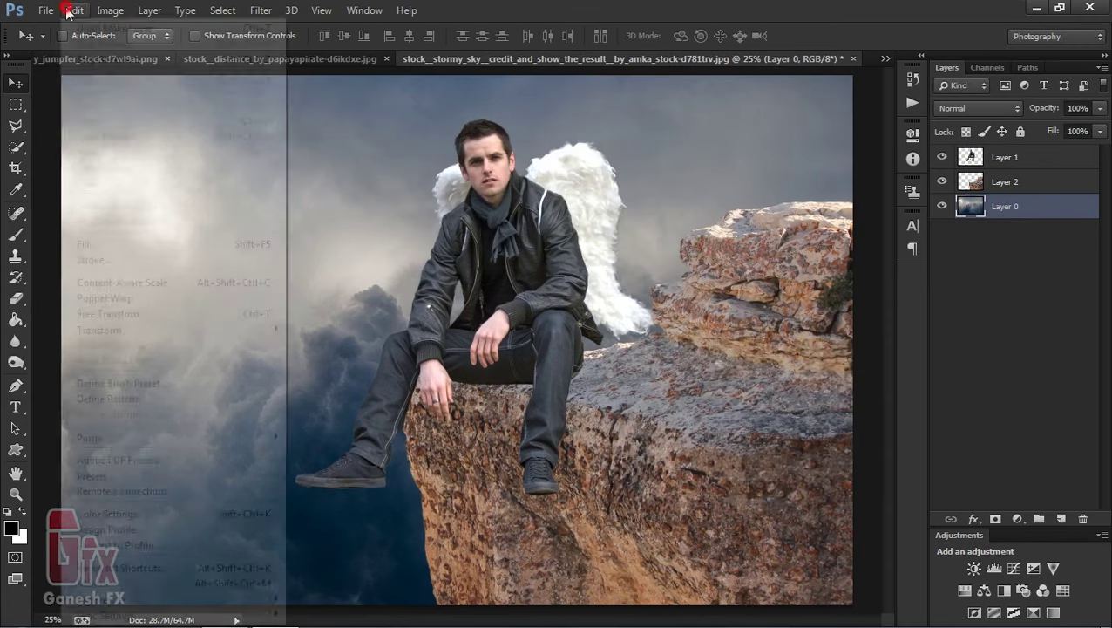
pyautogui.click(142, 311)
pyautogui.rightClick(212, 303)
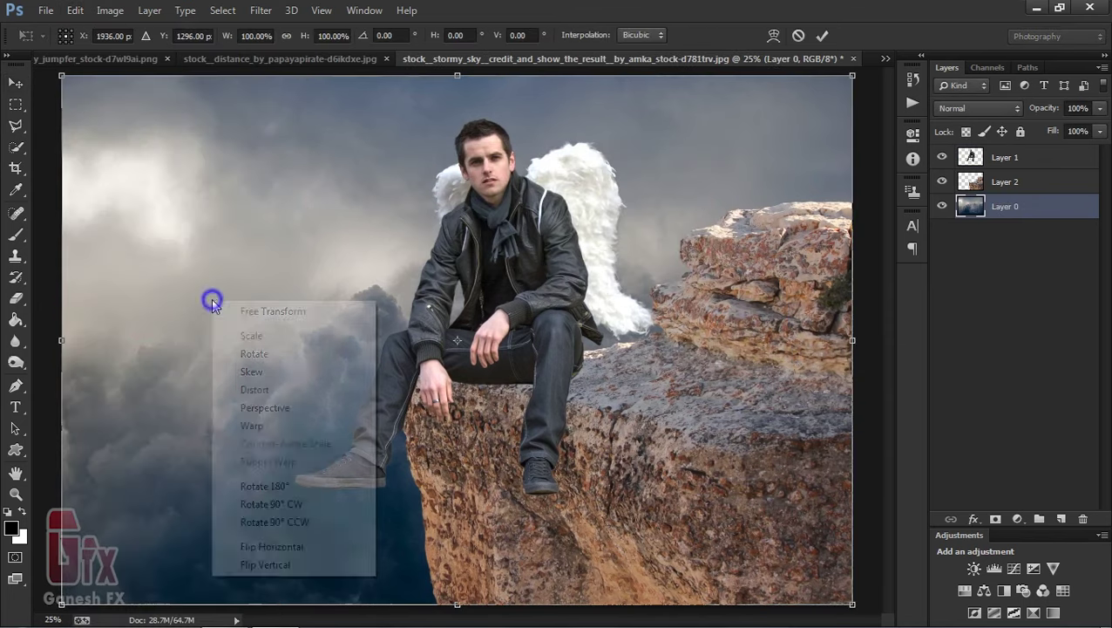
pyautogui.click(270, 547)
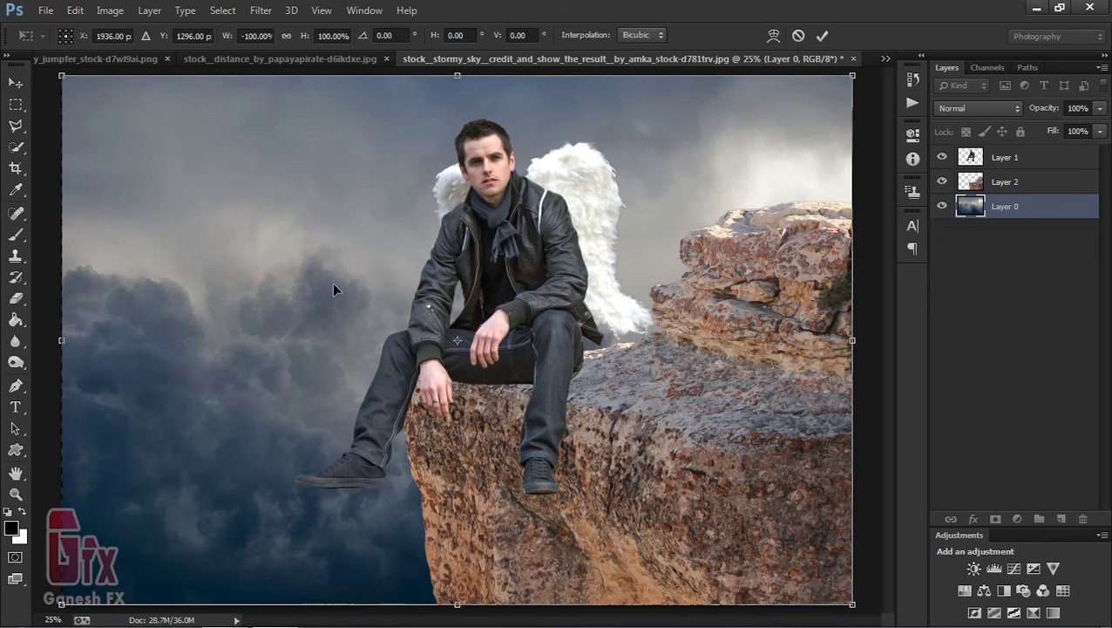
pyautogui.press('Return')
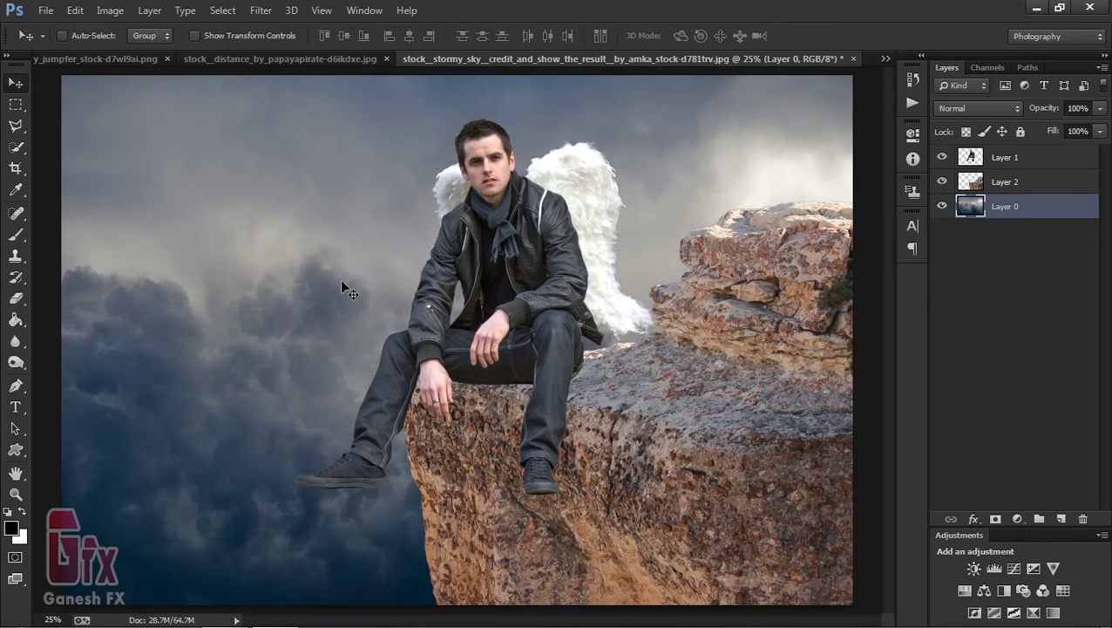
pyautogui.click(1030, 180)
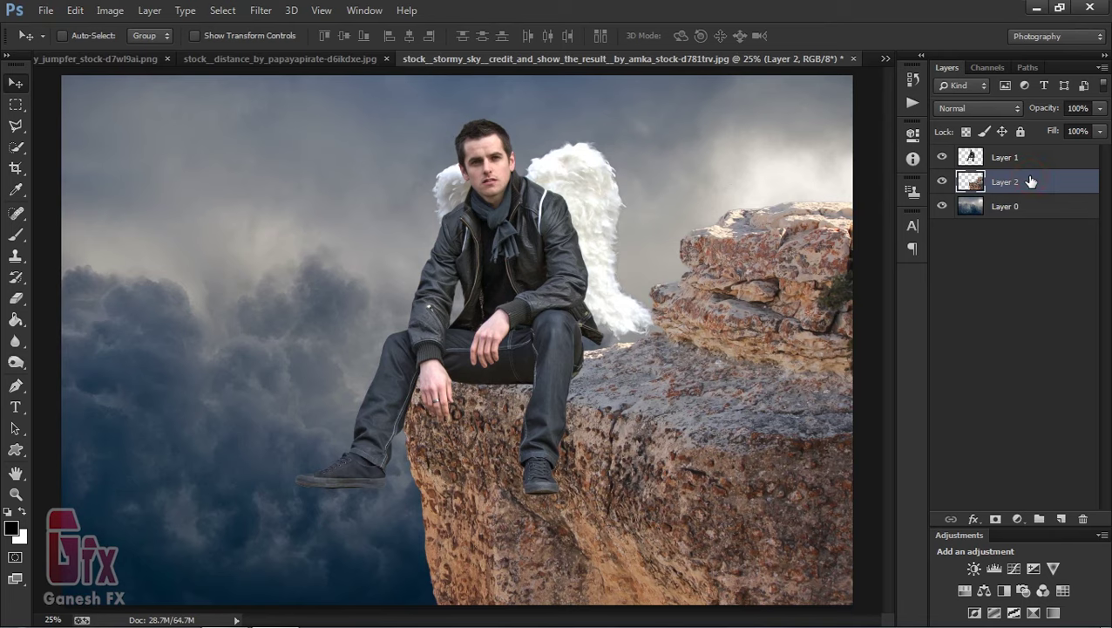
# - Apply Oil Paint to the rock: Stylization 1.14, Cleanliness 0.5, Scale 0.8, Shine 0.2
pyautogui.click(262, 11)
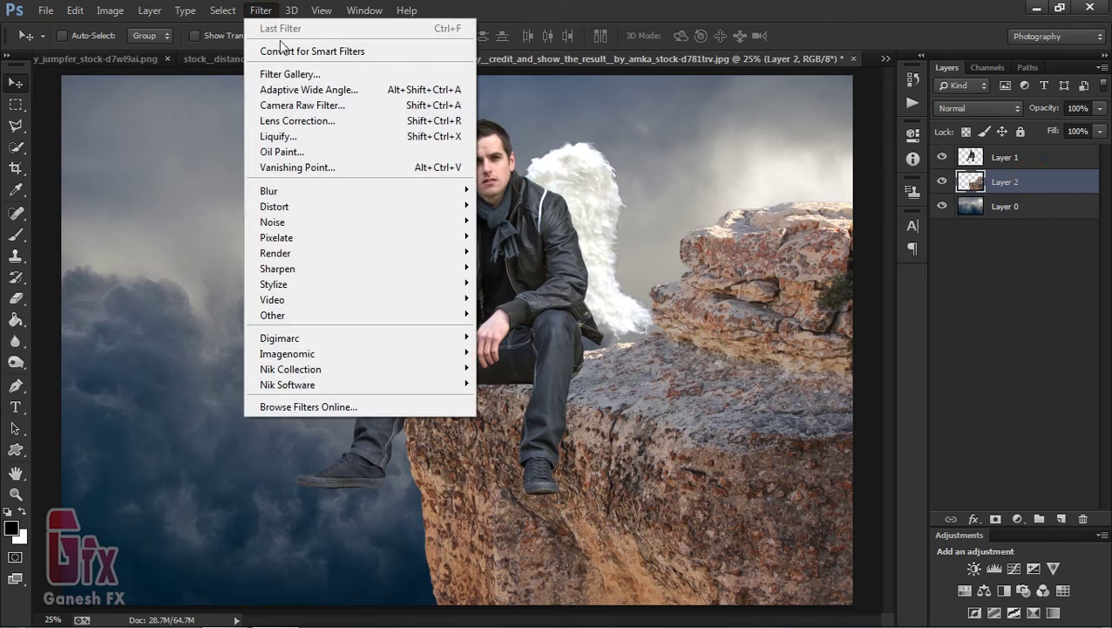
pyautogui.click(338, 152)
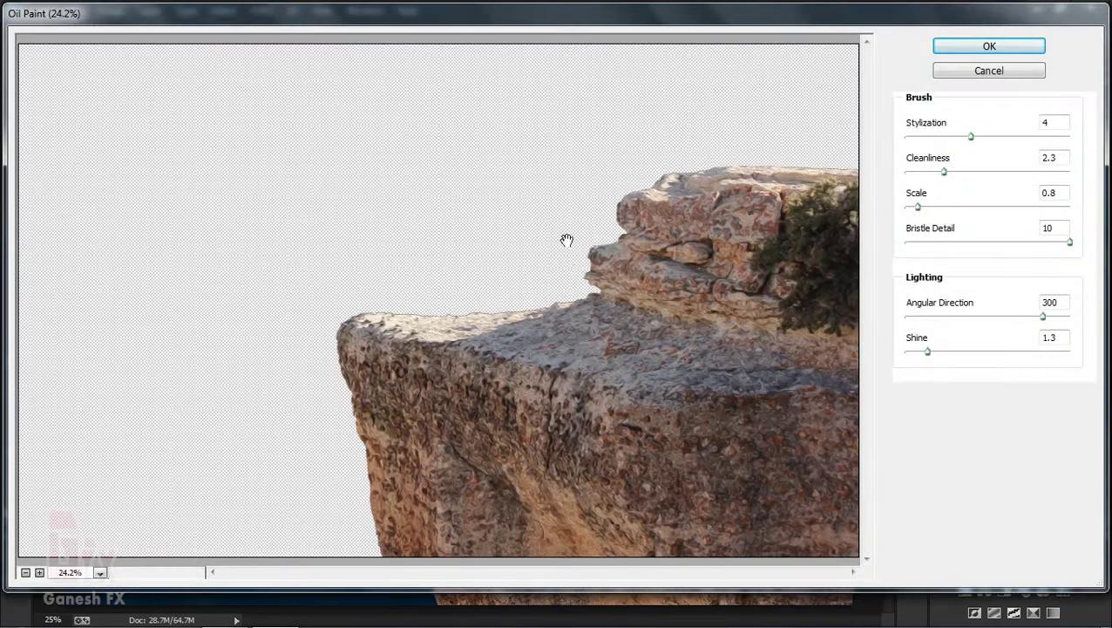
pyautogui.keyDown('ctrl'); pyautogui.click(469, 362); pyautogui.keyUp('ctrl')
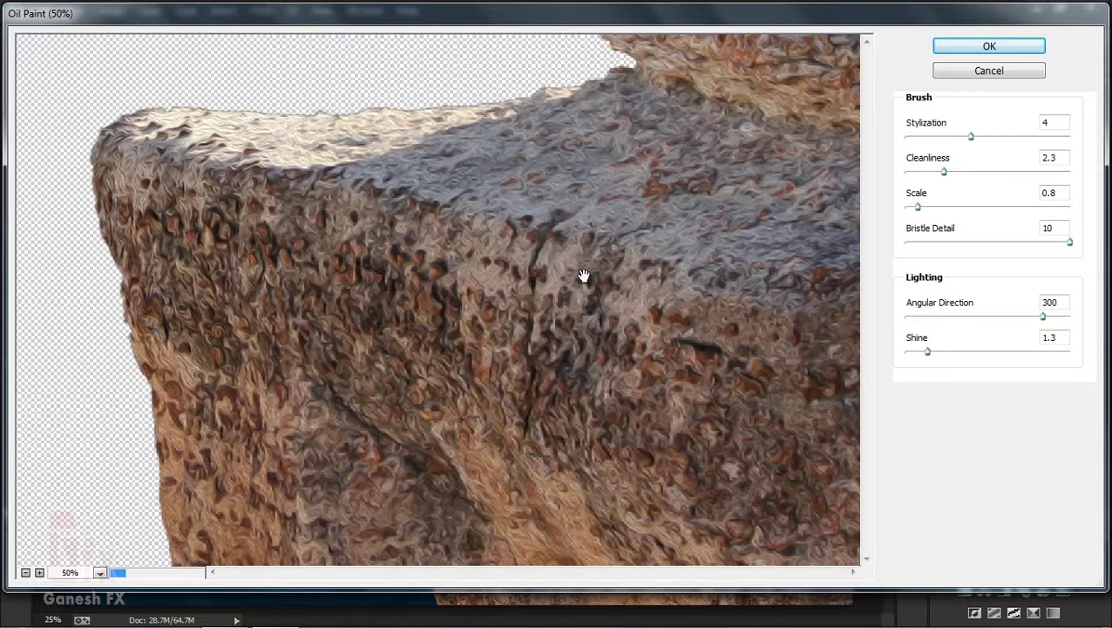
pyautogui.moveTo(597, 191); pyautogui.dragTo(585, 292)
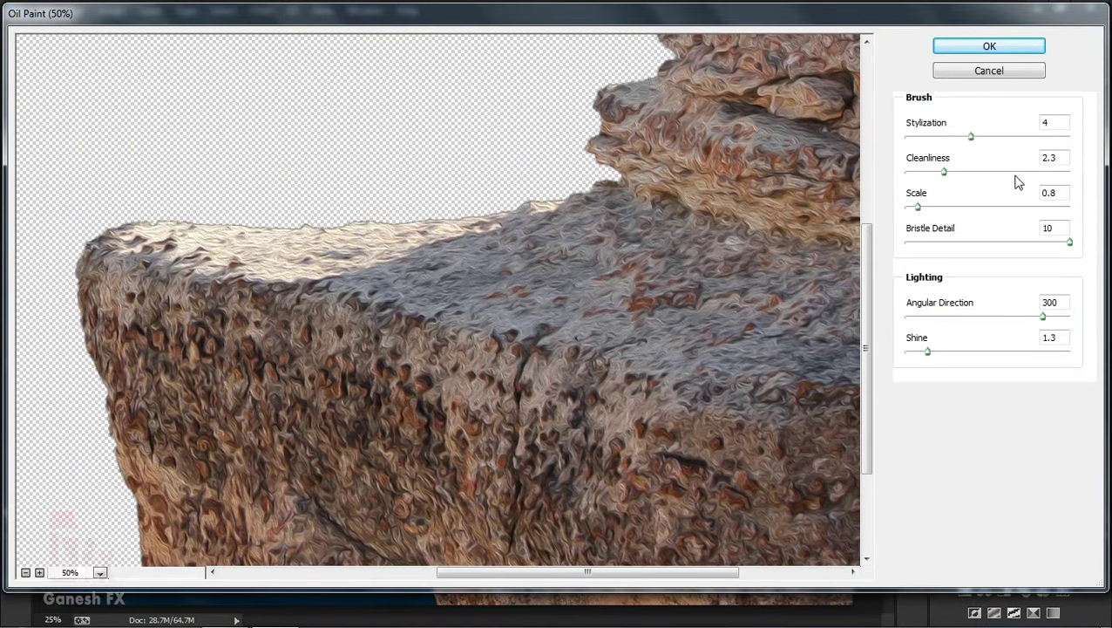
pyautogui.click(1026, 137)
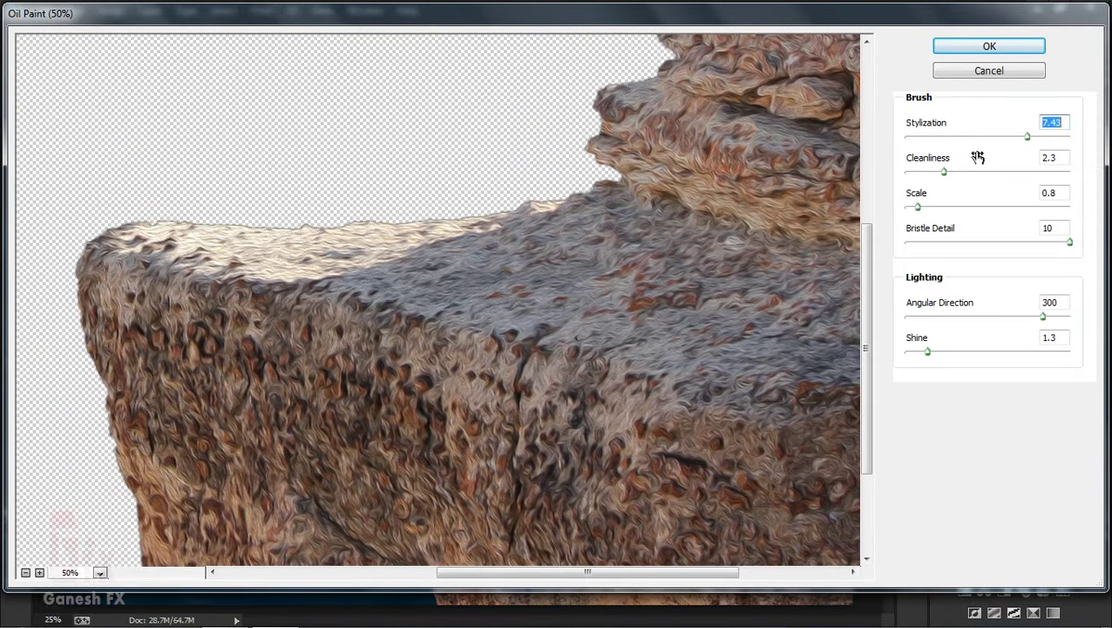
pyautogui.click(938, 137)
pyautogui.click(915, 171)
pyautogui.click(923, 137)
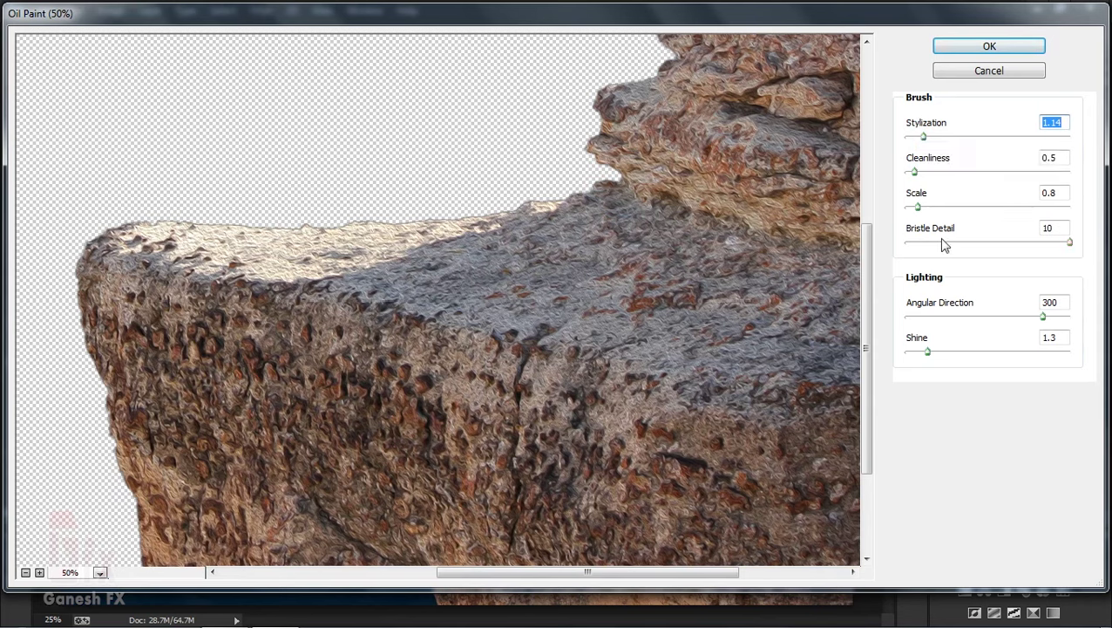
pyautogui.moveTo(917, 354); pyautogui.dragTo(909, 353)
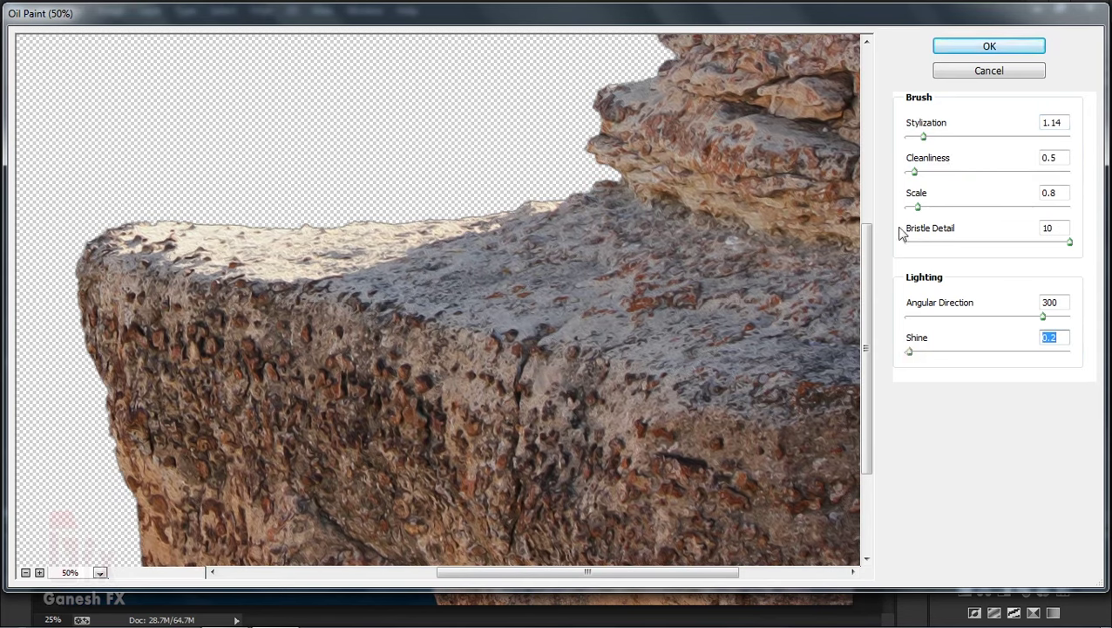
pyautogui.click(974, 50)
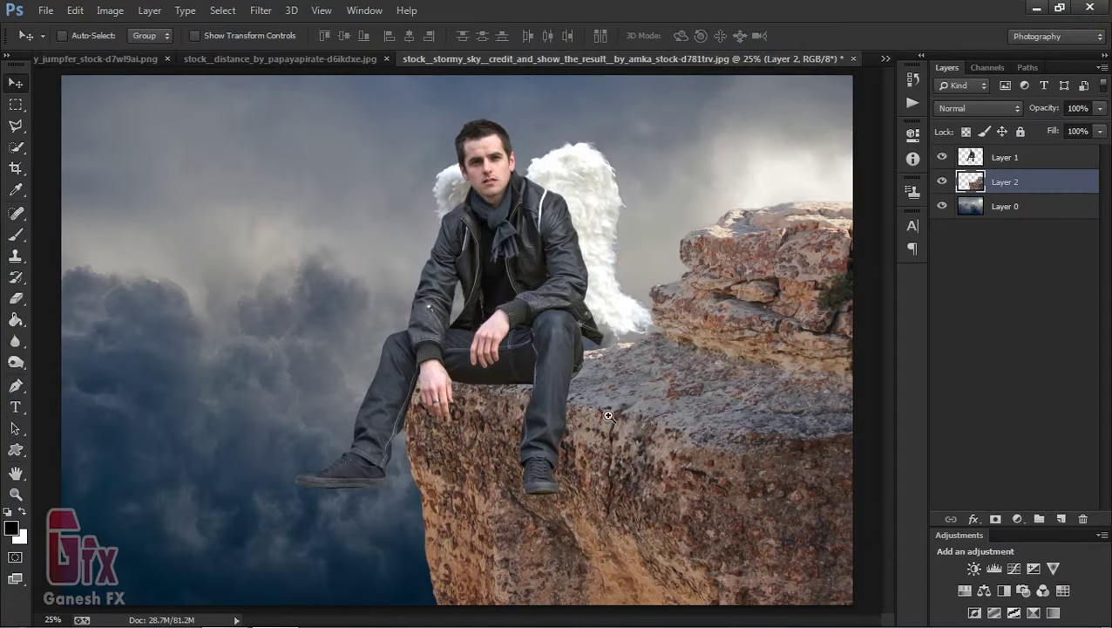
pyautogui.moveTo(608, 416); pyautogui.dragTo(601, 471)
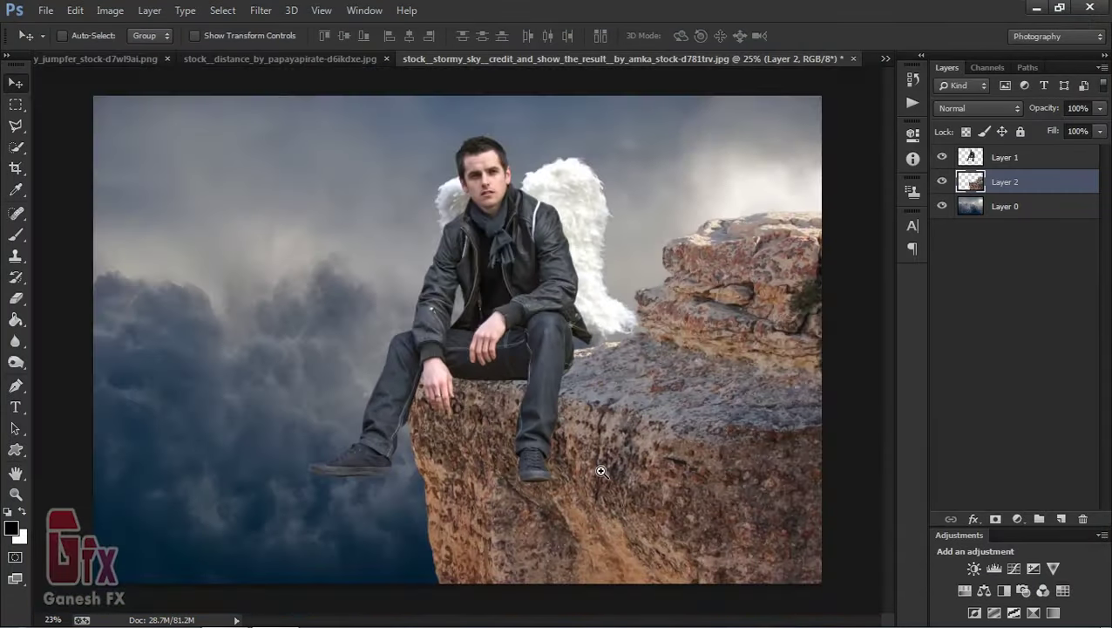
# - Camera Raw on sky Layer 0: Temperature +21, Tint +10, Contrast +28, Clarity -96, Vibrance +13, Blacks -10
pyautogui.moveTo(601, 471); pyautogui.dragTo(615, 464)
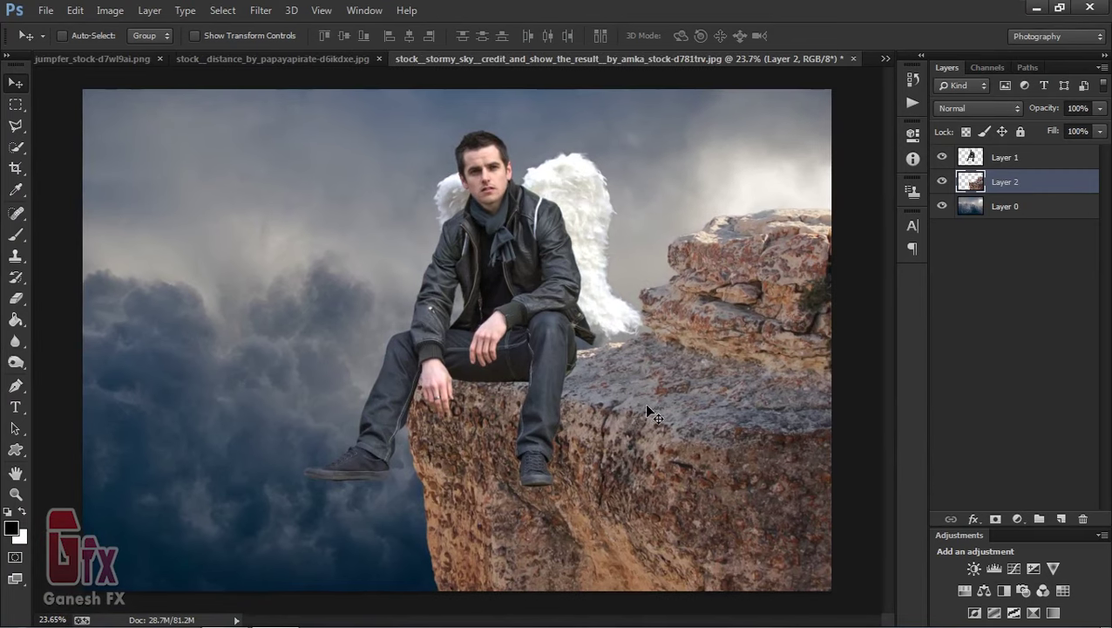
pyautogui.click(1030, 159)
pyautogui.click(1023, 209)
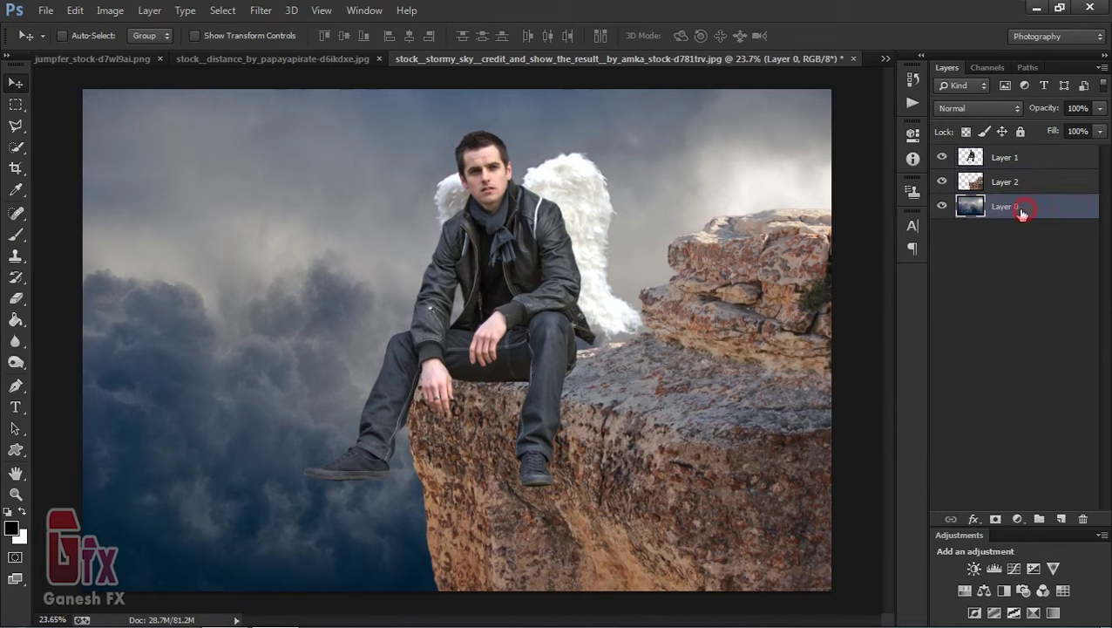
pyautogui.click(259, 13)
pyautogui.click(363, 106)
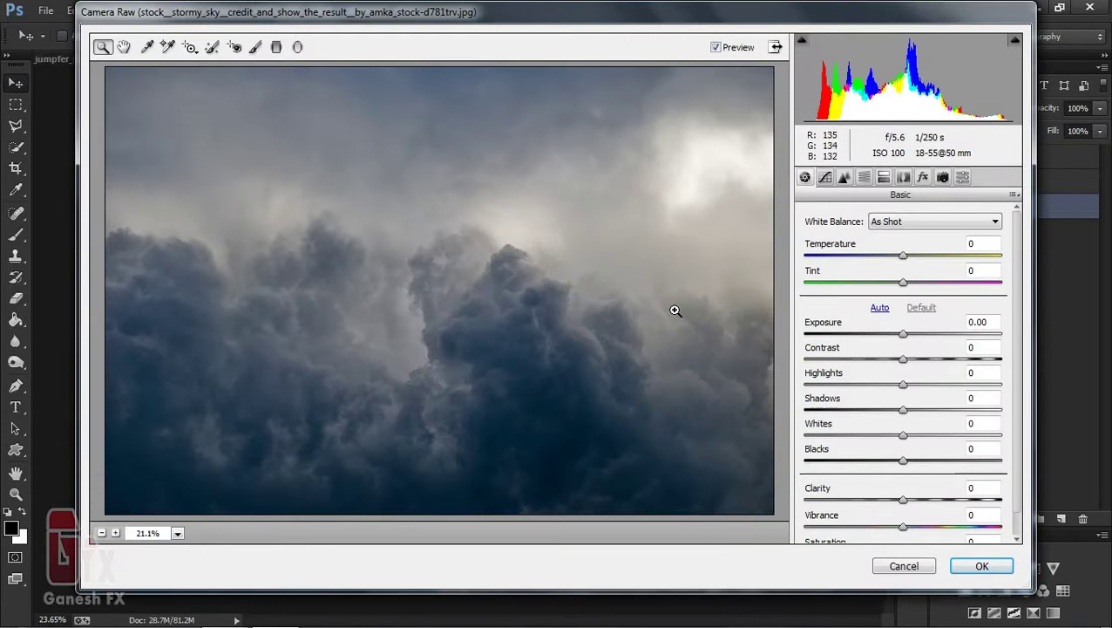
pyautogui.moveTo(903, 259); pyautogui.dragTo(922, 262)
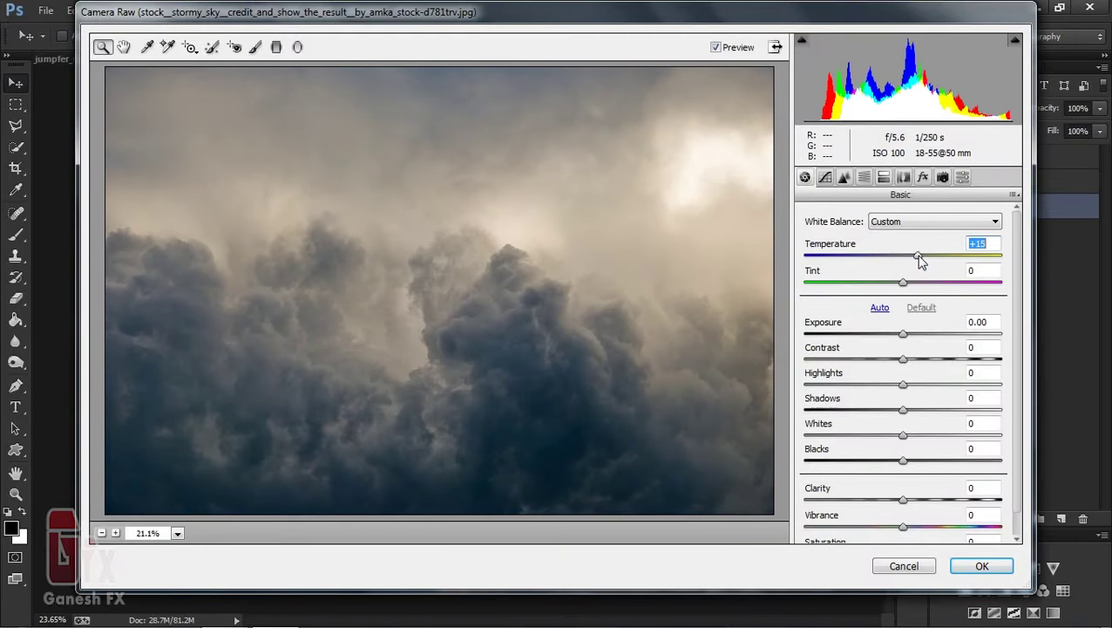
pyautogui.moveTo(908, 361)
pyautogui.mouseDown()
pyautogui.moveTo(937, 357)
pyautogui.moveTo(899, 385)
pyautogui.moveTo(844, 385)
pyautogui.moveTo(907, 386)
pyautogui.mouseUp()
pyautogui.moveTo(907, 493)
pyautogui.mouseDown()
pyautogui.moveTo(924, 499)
pyautogui.moveTo(811, 498)
pyautogui.mouseUp()
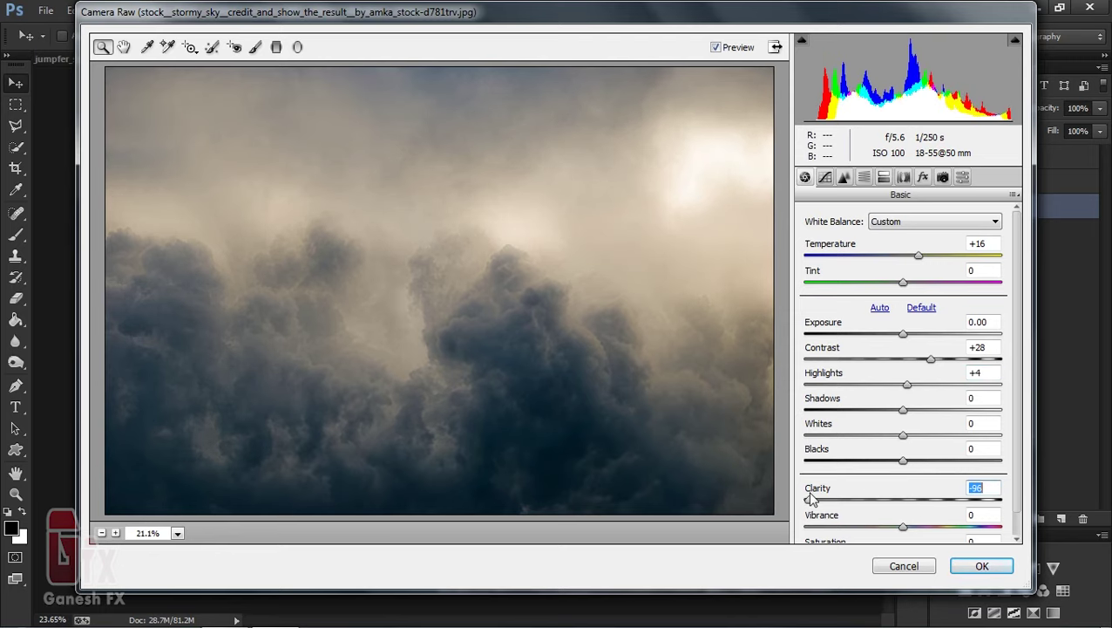
pyautogui.moveTo(906, 527); pyautogui.dragTo(921, 532)
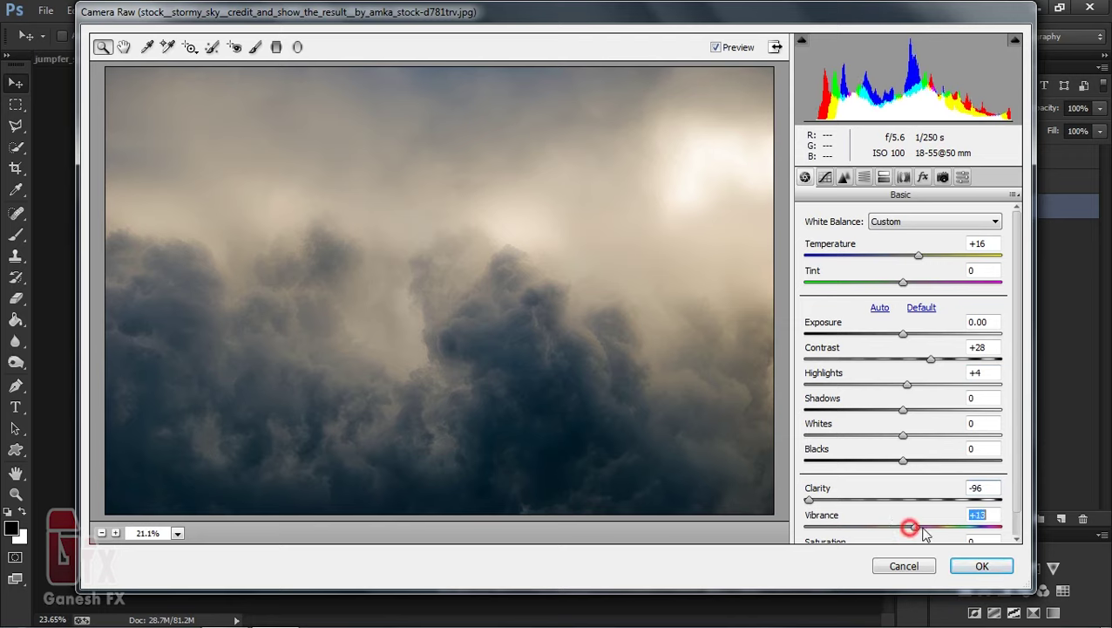
pyautogui.moveTo(918, 255); pyautogui.dragTo(929, 255)
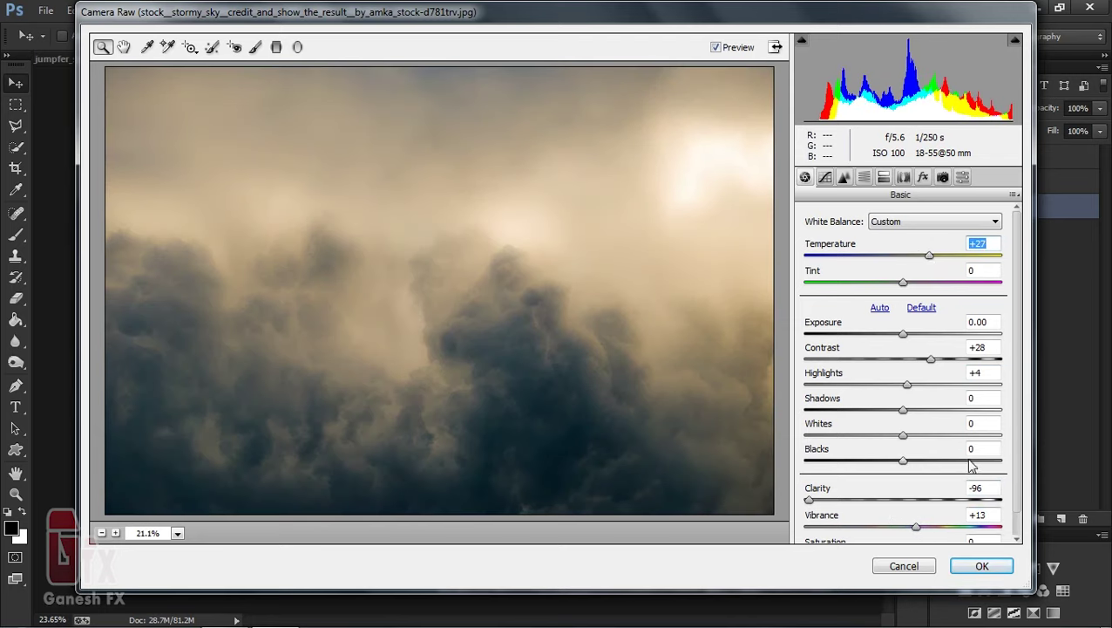
pyautogui.moveTo(903, 282); pyautogui.dragTo(925, 255)
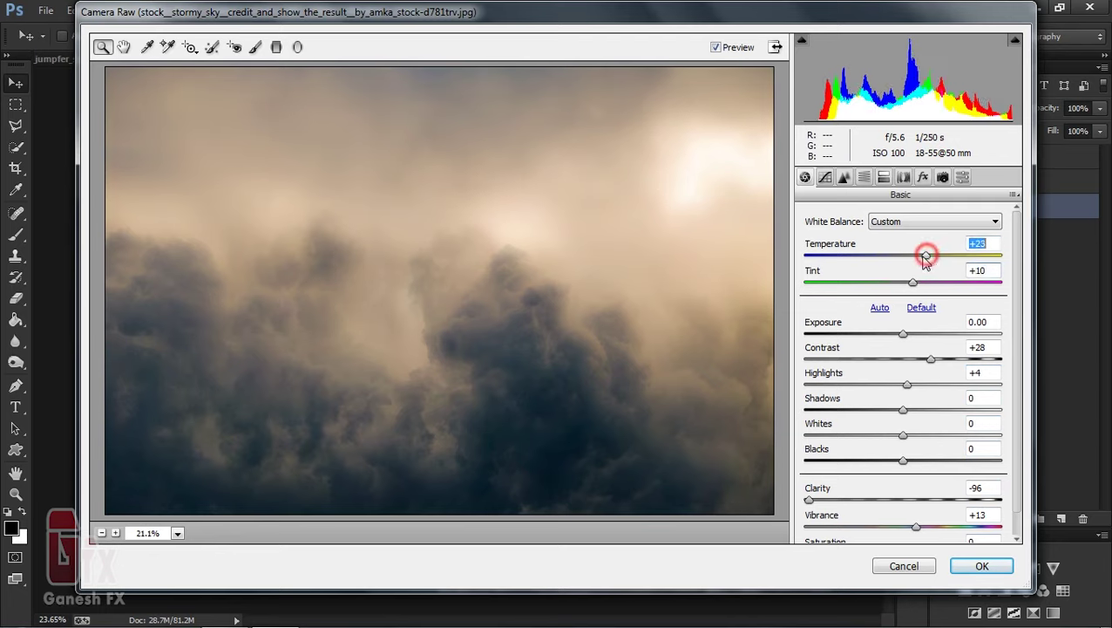
pyautogui.moveTo(902, 460)
pyautogui.mouseDown()
pyautogui.moveTo(880, 460)
pyautogui.moveTo(894, 460)
pyautogui.mouseUp()
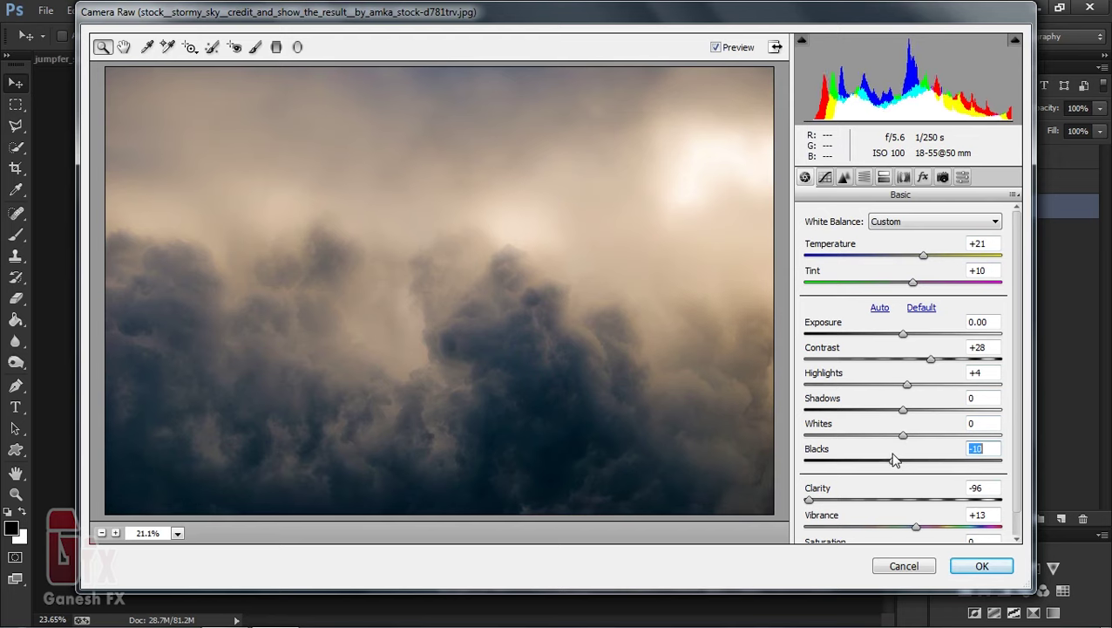
pyautogui.click(982, 565)
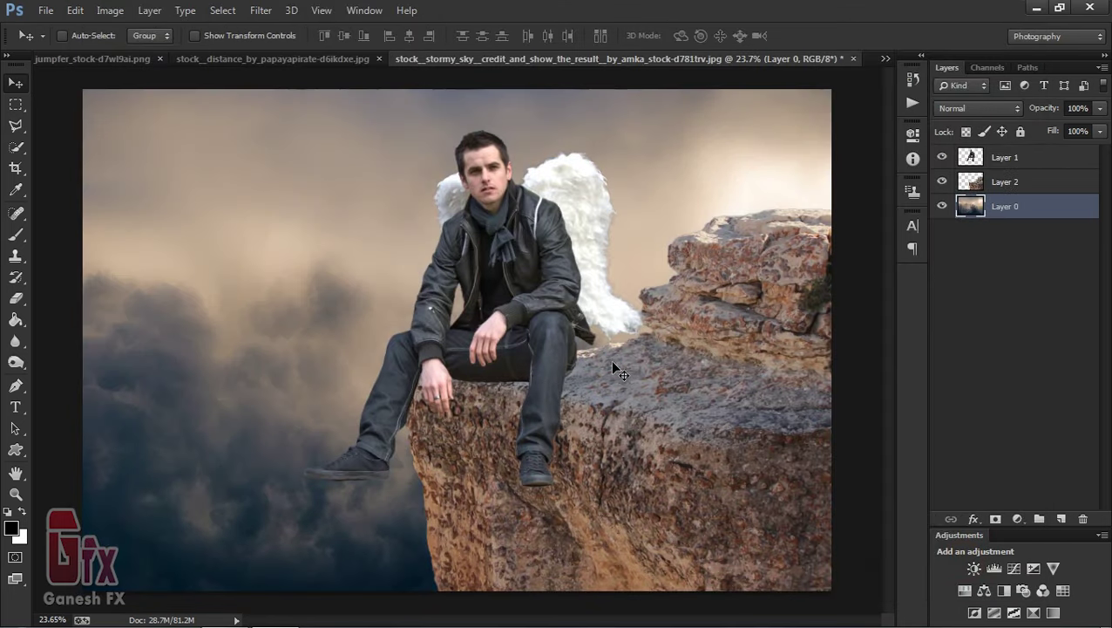
# - Camera Raw on rock Layer 2: Temperature +6, Contrast +23, Shadows -21, Blacks -28, Vibrance -22
pyautogui.click(1000, 181)
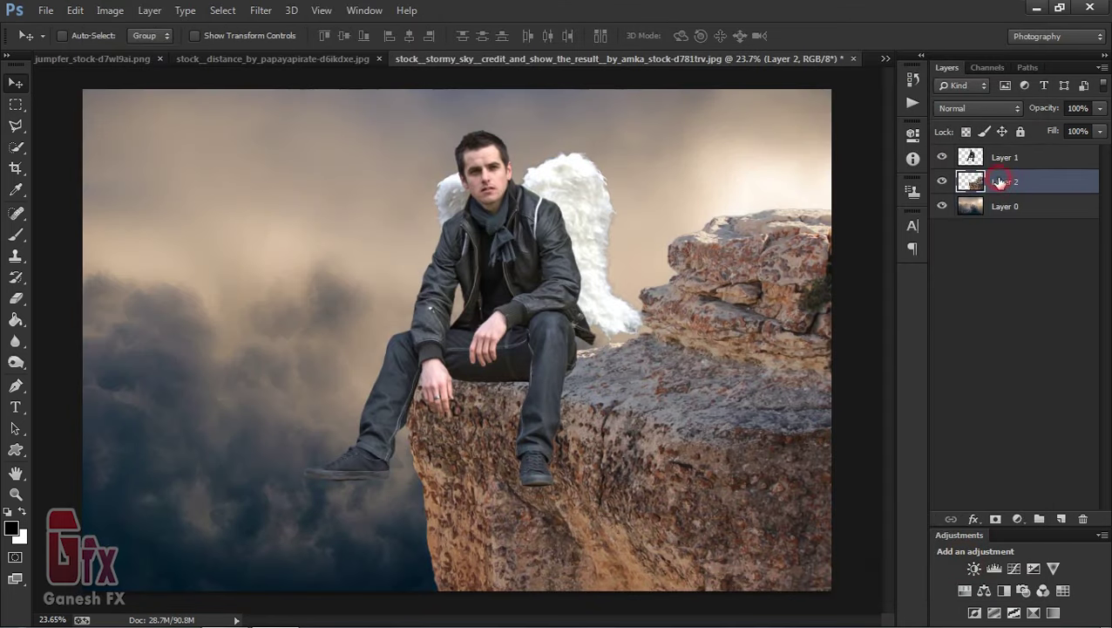
pyautogui.click(261, 10)
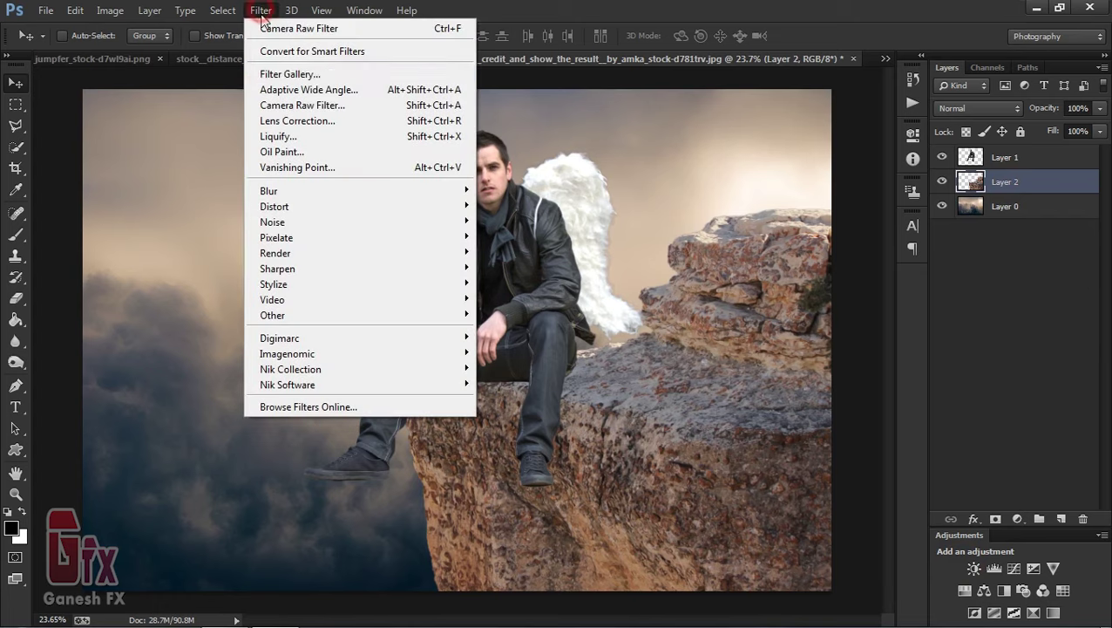
pyautogui.click(353, 105)
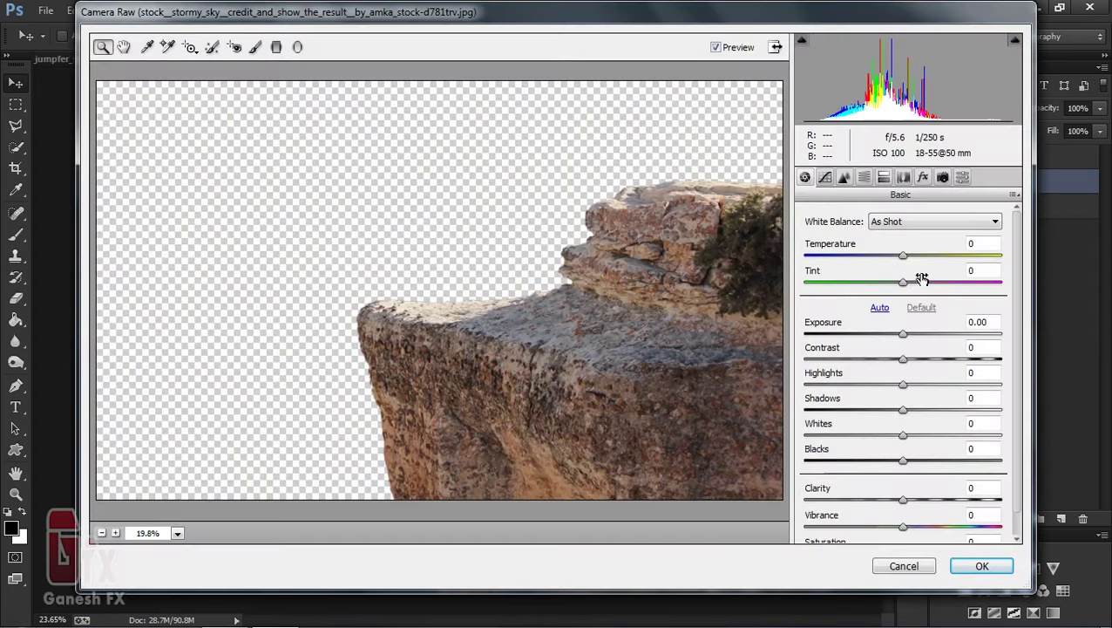
pyautogui.moveTo(904, 255); pyautogui.dragTo(908, 254)
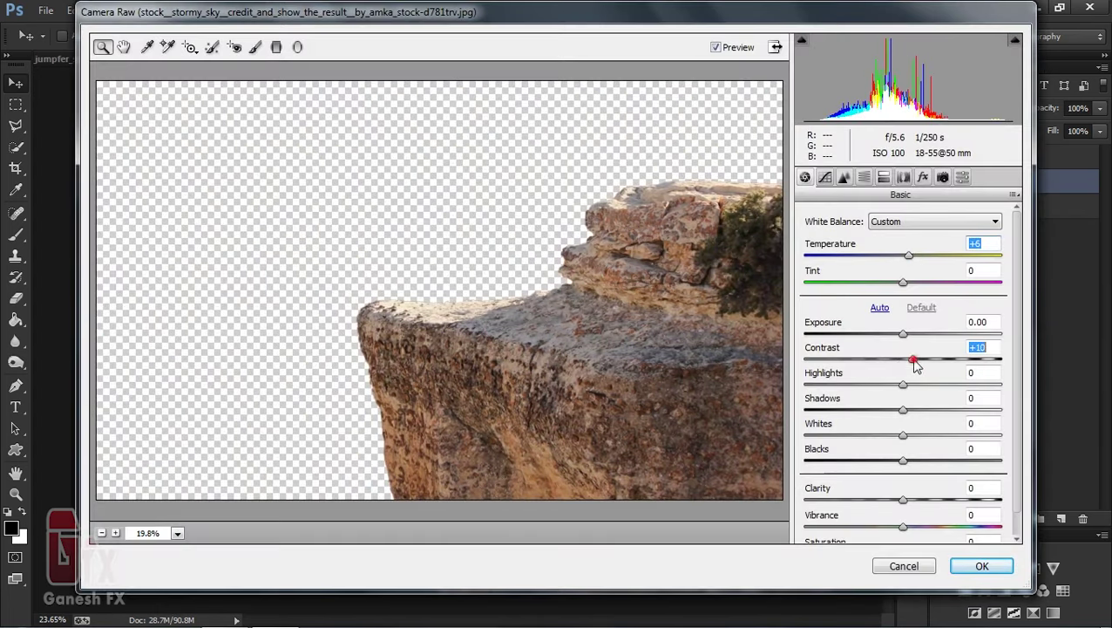
pyautogui.moveTo(906, 358)
pyautogui.mouseDown()
pyautogui.moveTo(969, 383)
pyautogui.moveTo(879, 383)
pyautogui.moveTo(966, 409)
pyautogui.moveTo(881, 409)
pyautogui.mouseUp()
pyautogui.click(883, 408)
pyautogui.moveTo(903, 460)
pyautogui.mouseDown()
pyautogui.moveTo(853, 462)
pyautogui.moveTo(875, 462)
pyautogui.moveTo(895, 434)
pyautogui.moveTo(910, 436)
pyautogui.mouseUp()
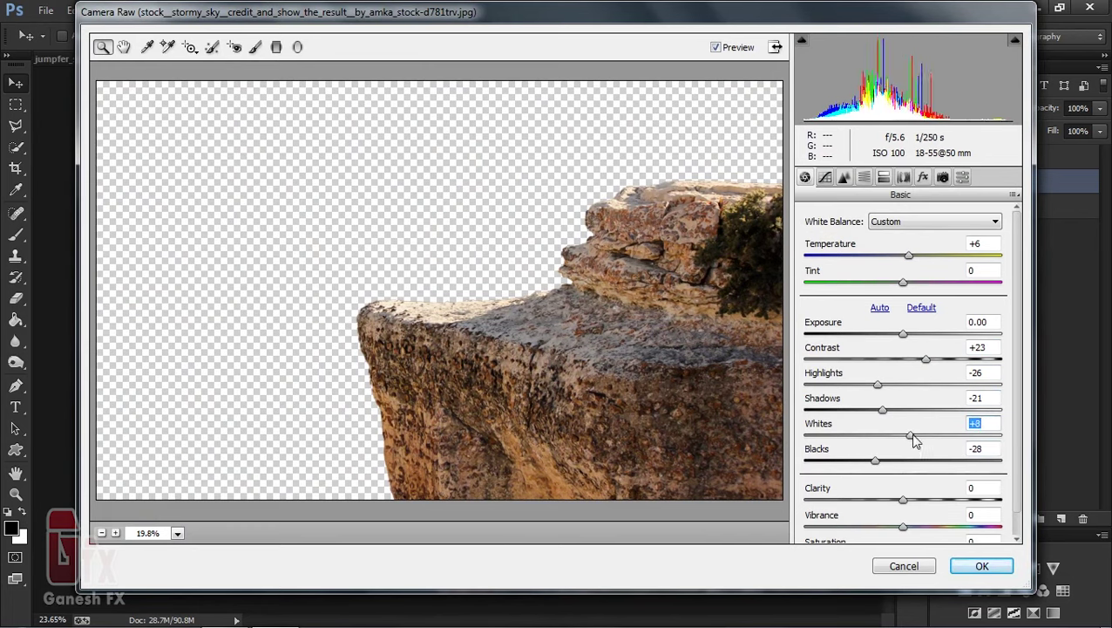
pyautogui.moveTo(904, 504); pyautogui.dragTo(901, 503)
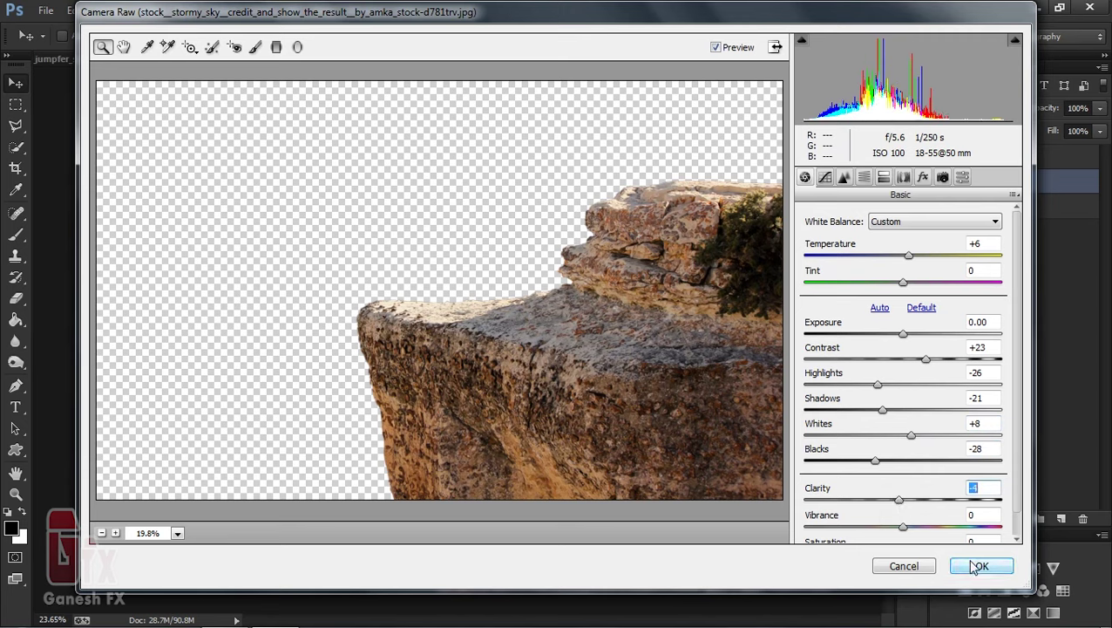
pyautogui.moveTo(902, 528); pyautogui.dragTo(884, 529)
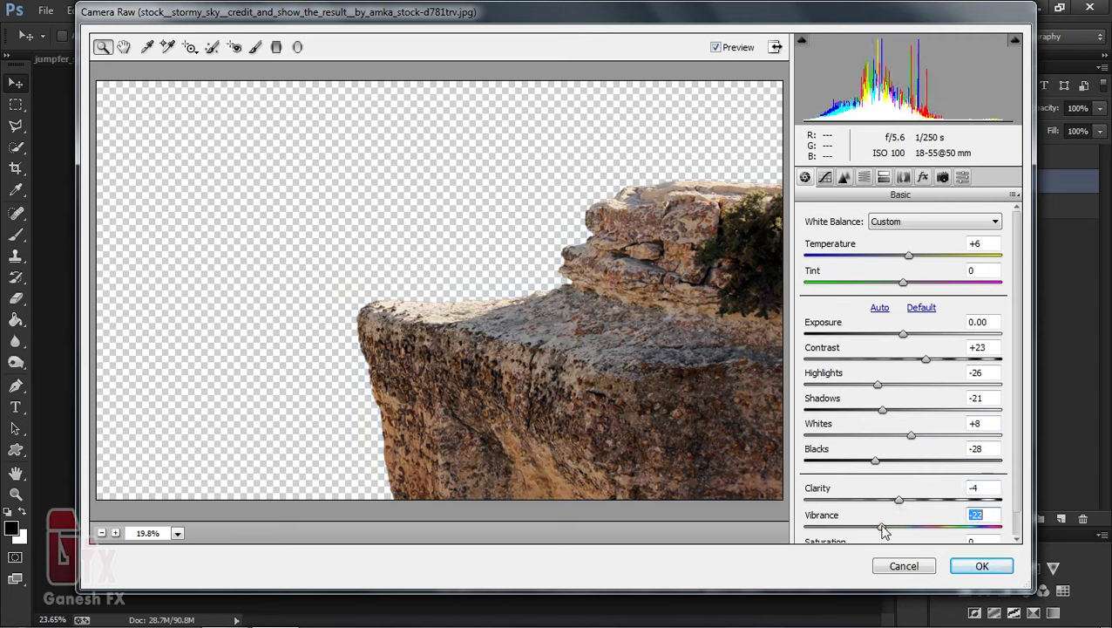
pyautogui.click(982, 566)
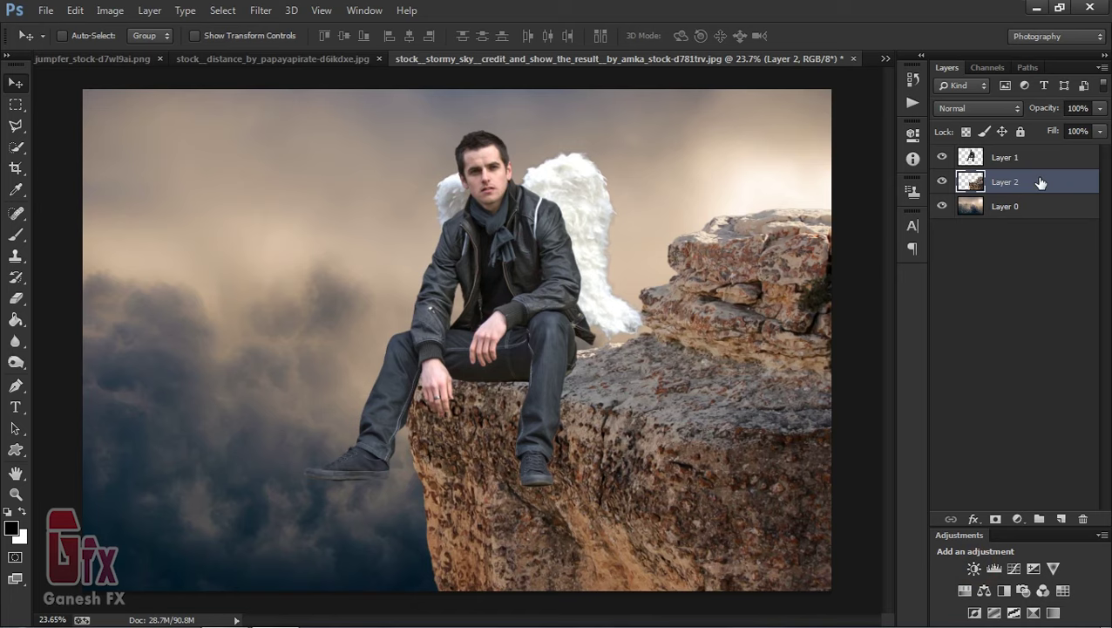
# - Duplicate the rock layer and apply a High Pass filter at 0.1 px radius
pyautogui.hotkey('ctrl', 'j')
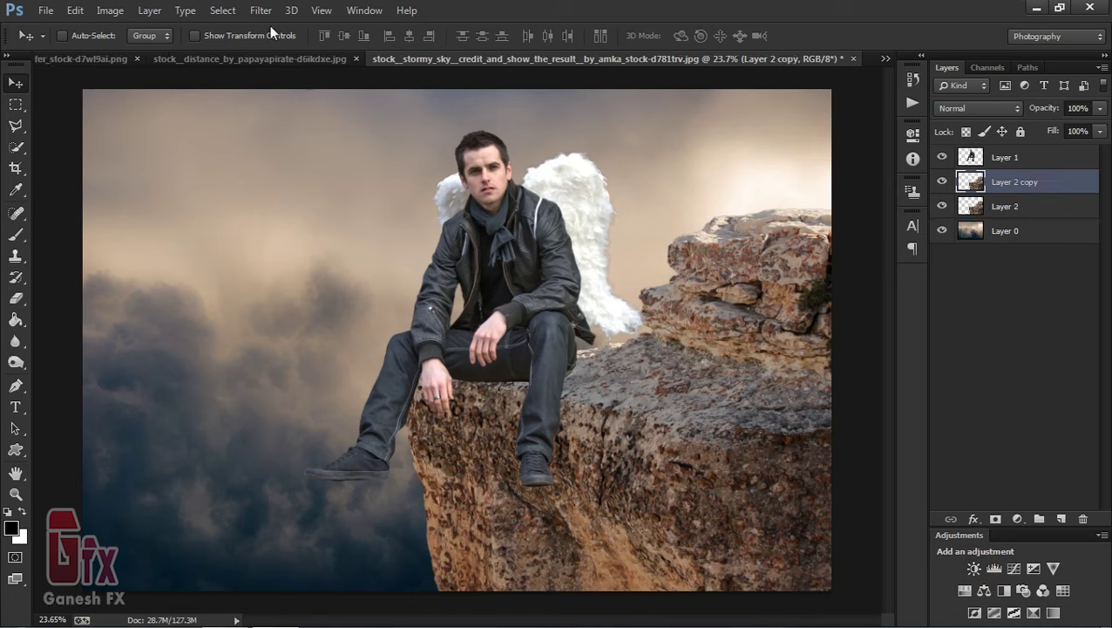
pyautogui.click(261, 10)
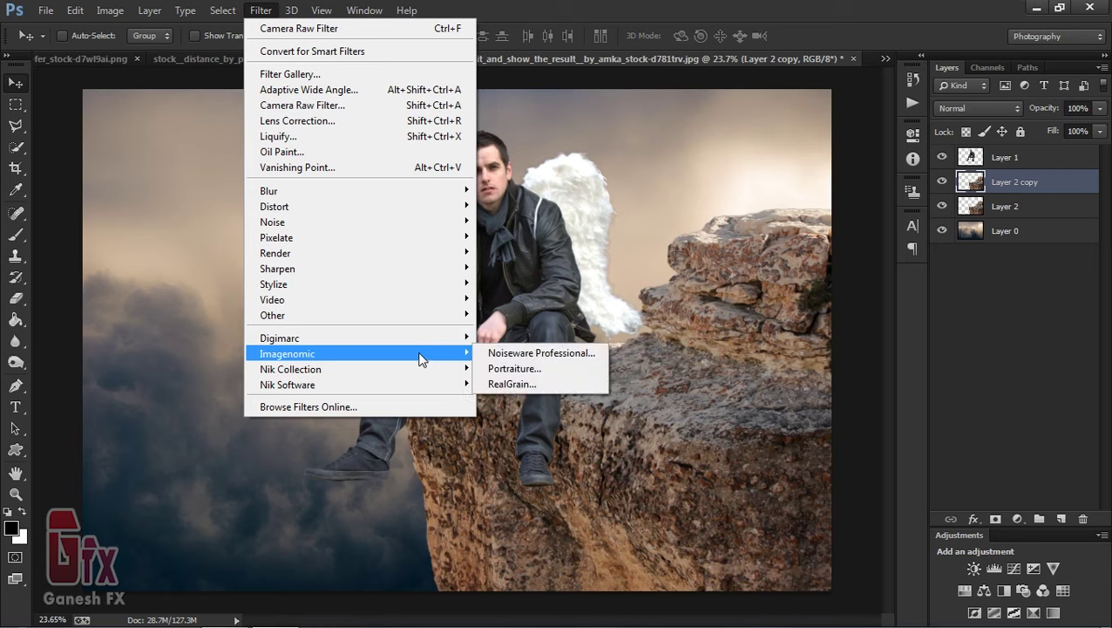
pyautogui.moveTo(272, 315)
pyautogui.click(527, 330)
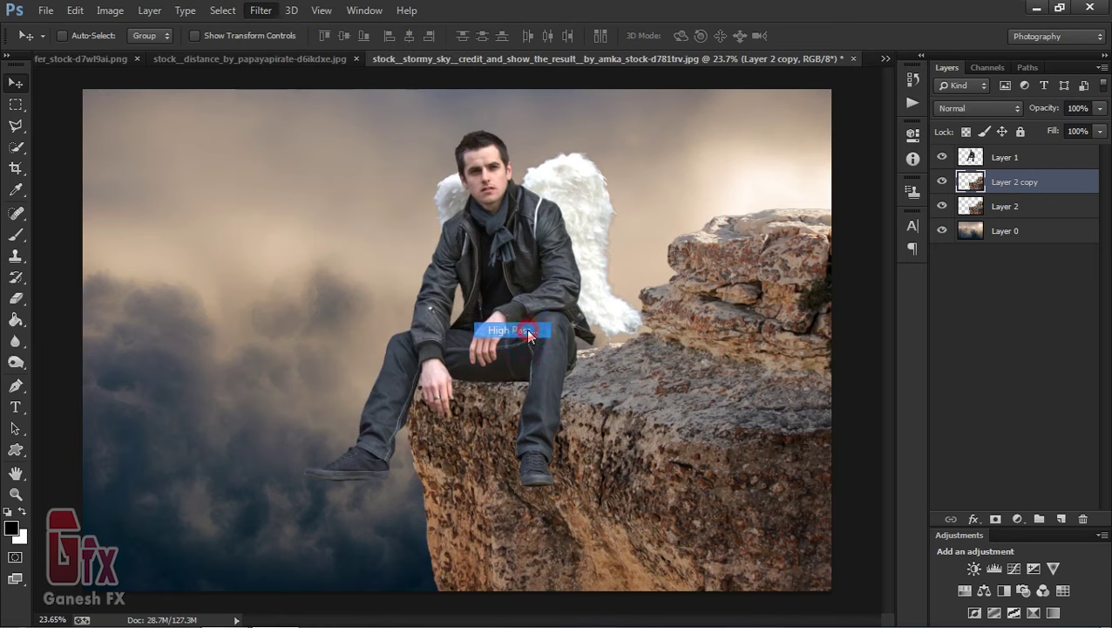
pyautogui.click(642, 450)
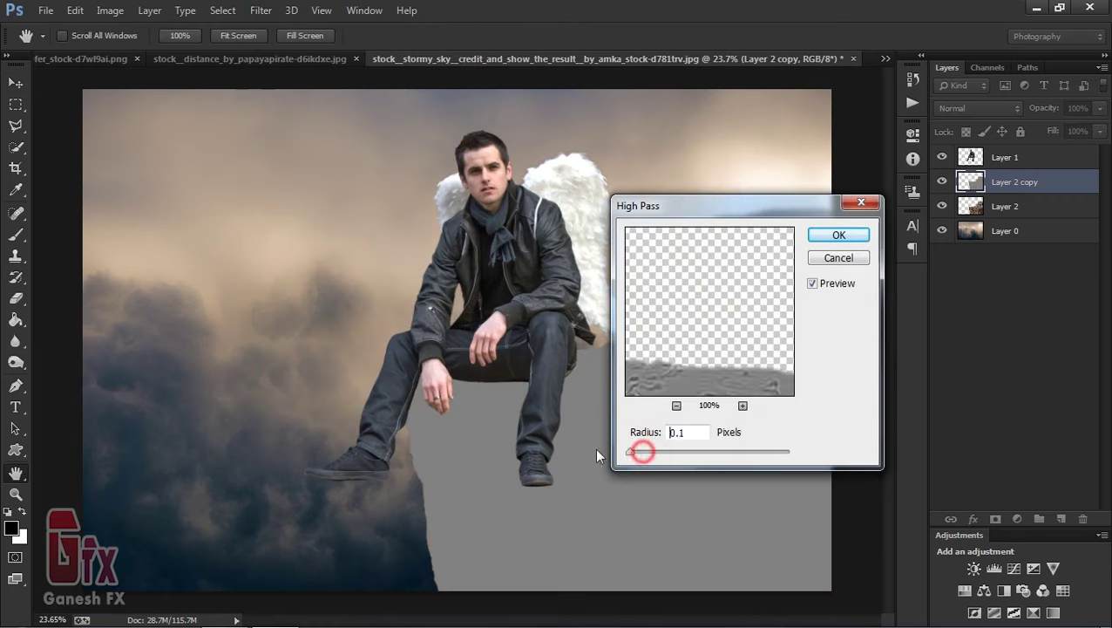
pyautogui.click(838, 234)
# - Hide the winged man, set Layer 2 copy to Overlay, and select the Burn Tool
pyautogui.click(943, 157)
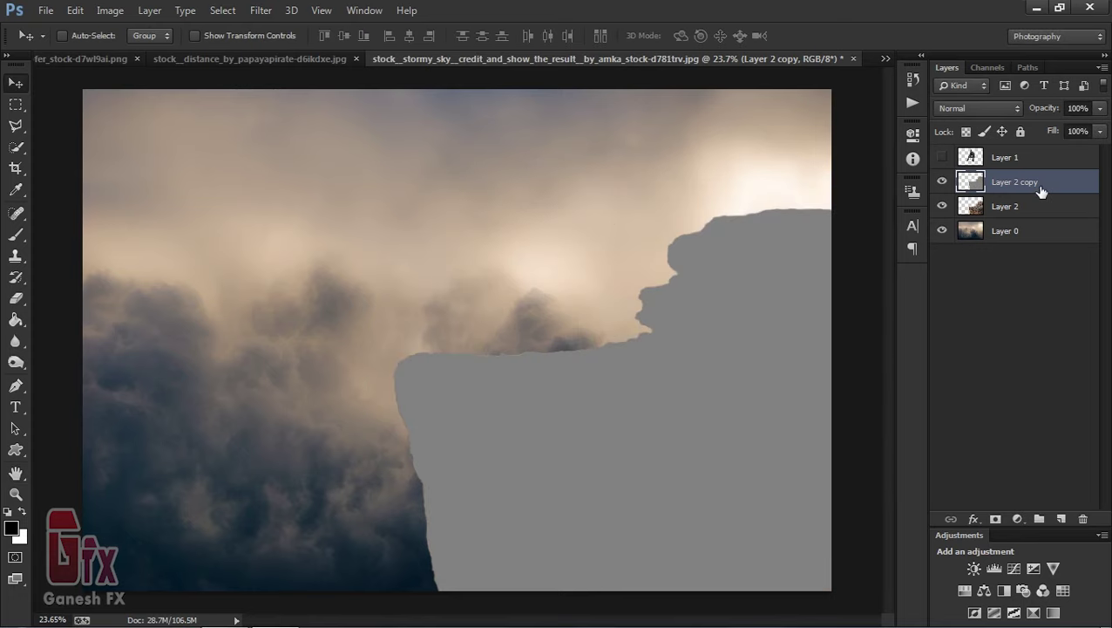
pyautogui.click(955, 108)
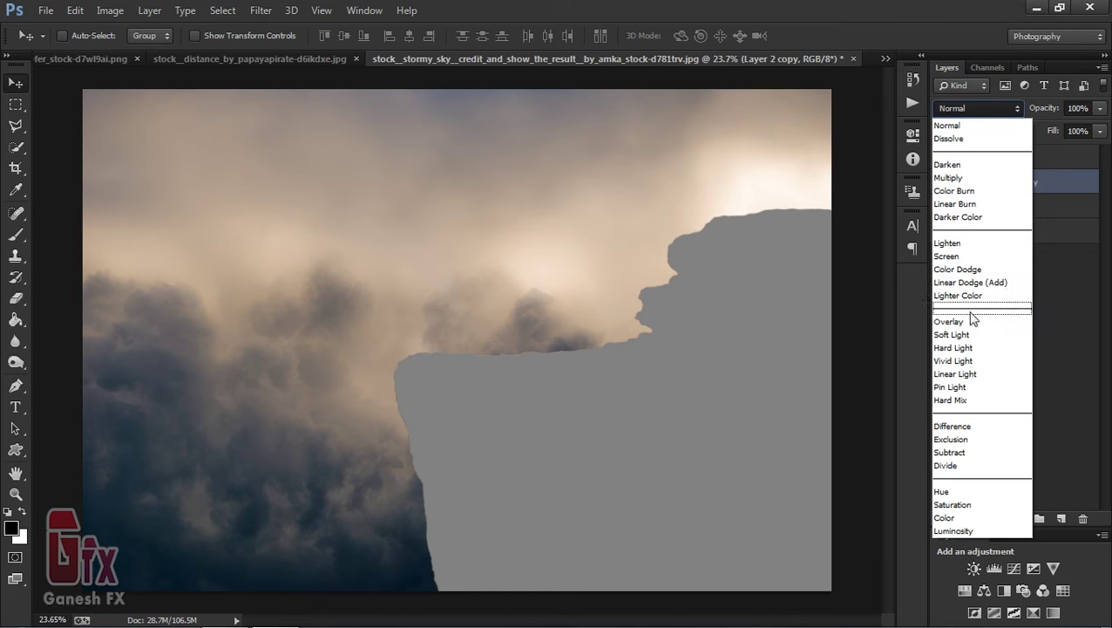
pyautogui.click(974, 319)
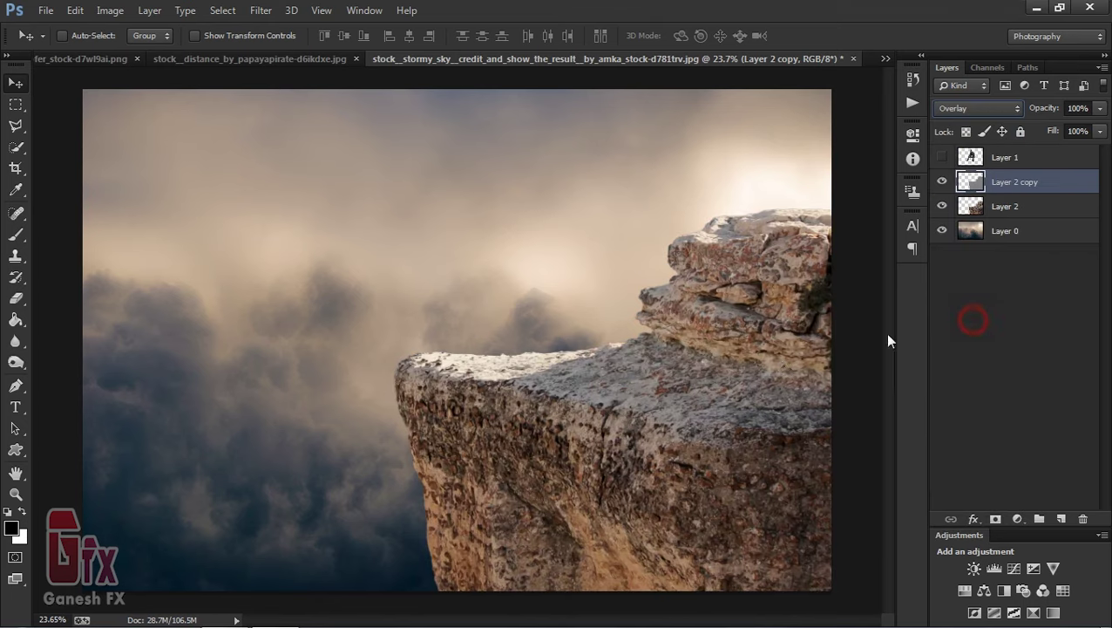
pyautogui.click(16, 362)
pyautogui.click(101, 374)
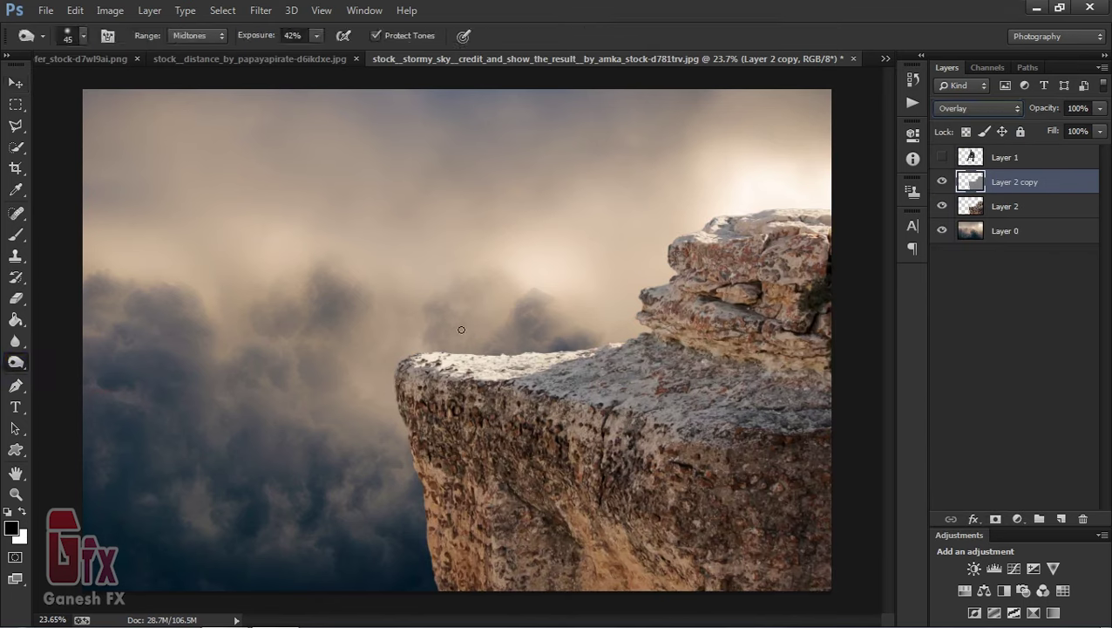
# - Set burn exposure to 84% with a large brush and darken the upper rock layers
pyautogui.press(']')
pyautogui.press(']')
pyautogui.press(']')
pyautogui.moveTo(323, 59); pyautogui.dragTo(349, 53)
pyautogui.press(']')
pyautogui.press(']')
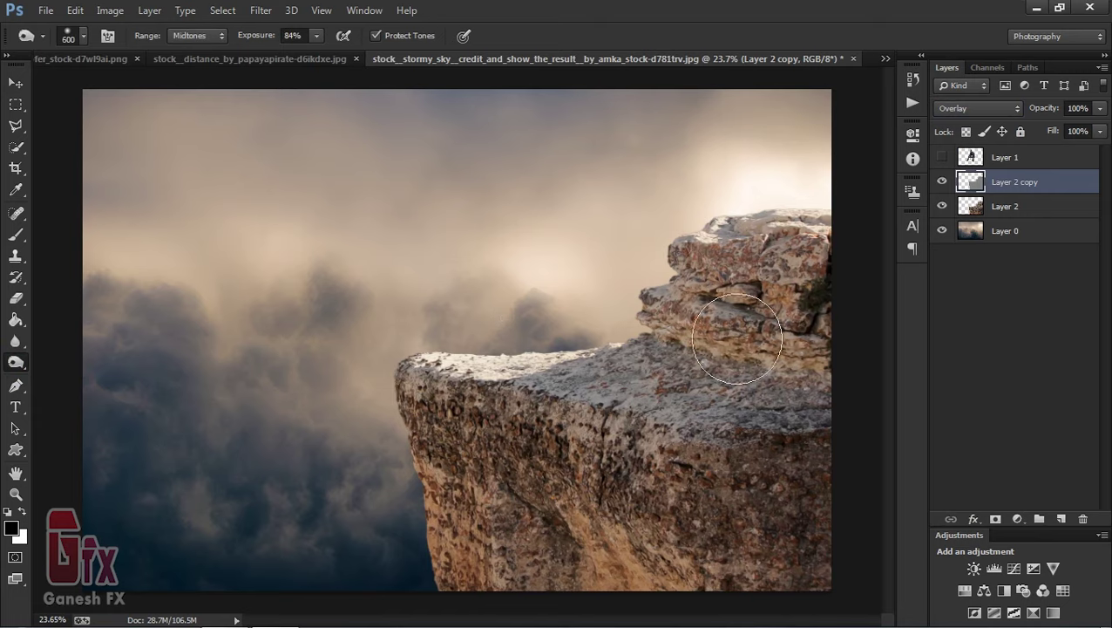
pyautogui.moveTo(669, 300)
pyautogui.mouseDown()
pyautogui.moveTo(751, 387)
pyautogui.moveTo(707, 385)
pyautogui.moveTo(665, 460)
pyautogui.moveTo(435, 398)
pyautogui.moveTo(561, 466)
pyautogui.moveTo(632, 459)
pyautogui.moveTo(422, 484)
pyautogui.moveTo(472, 576)
pyautogui.moveTo(794, 578)
pyautogui.mouseUp()
# - Burn the rock's surface, top edge and lower-left face, then show the winged man again
pyautogui.press('[')
pyautogui.press('[')
pyautogui.press('[')
pyautogui.press('[')
pyautogui.press('[')
pyautogui.press('[')
pyautogui.moveTo(549, 410); pyautogui.dragTo(615, 421)
pyautogui.press(']')
pyautogui.press(']')
pyautogui.press(']')
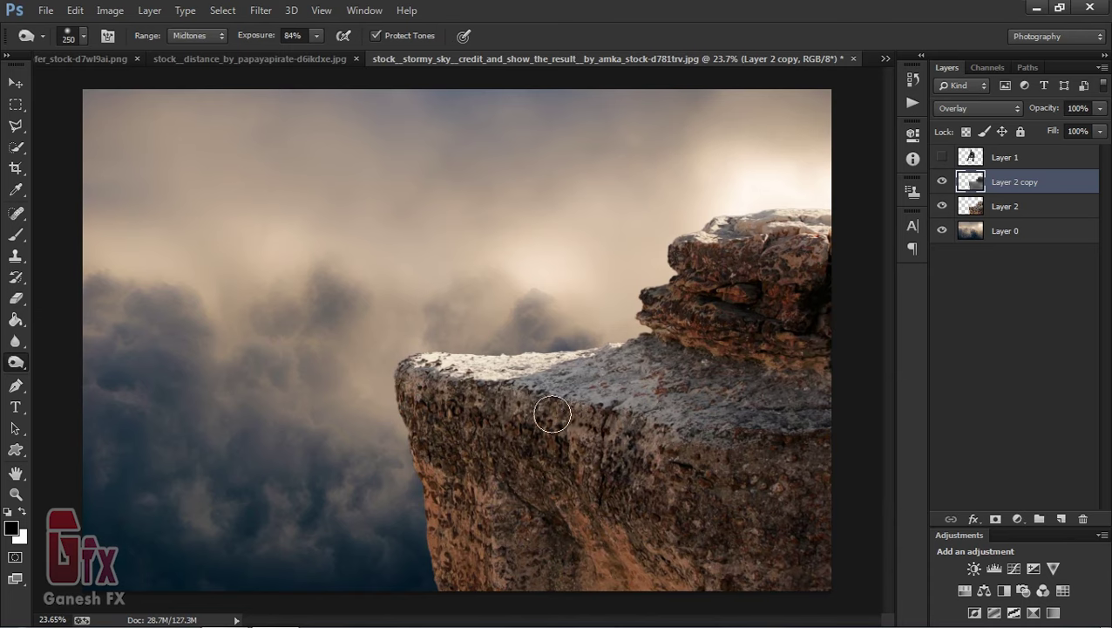
pyautogui.moveTo(428, 357); pyautogui.dragTo(566, 359)
pyautogui.press(']')
pyautogui.press(']')
pyautogui.press(']')
pyautogui.moveTo(416, 381)
pyautogui.mouseDown()
pyautogui.moveTo(503, 399)
pyautogui.moveTo(601, 453)
pyautogui.mouseUp()
pyautogui.moveTo(446, 503); pyautogui.dragTo(615, 591)
pyautogui.press(']')
pyautogui.press(']')
pyautogui.press(']')
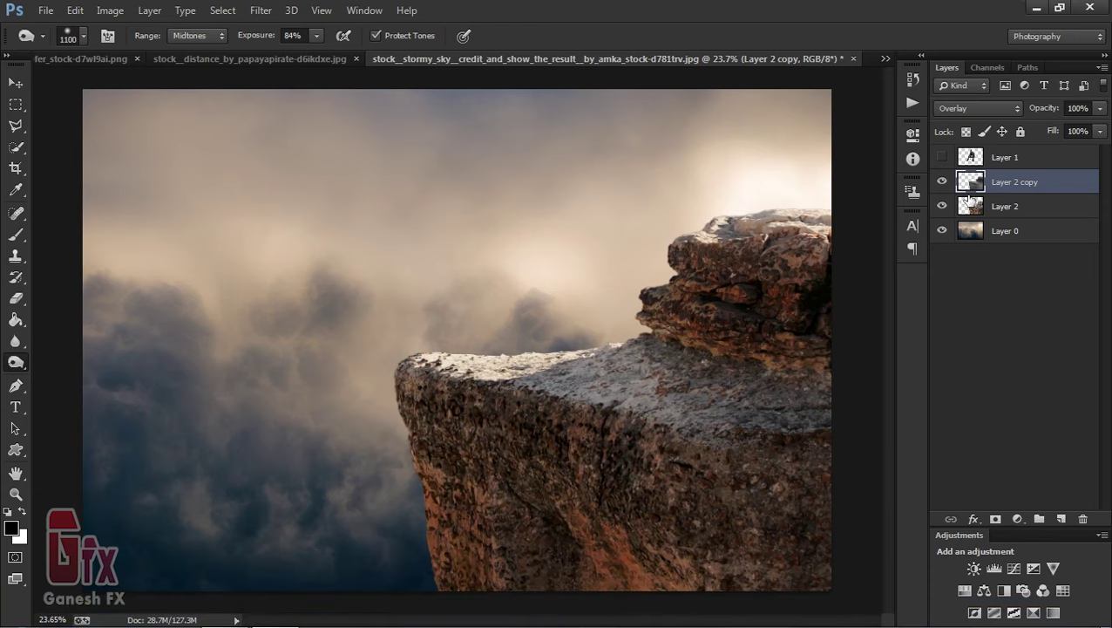
pyautogui.click(942, 158)
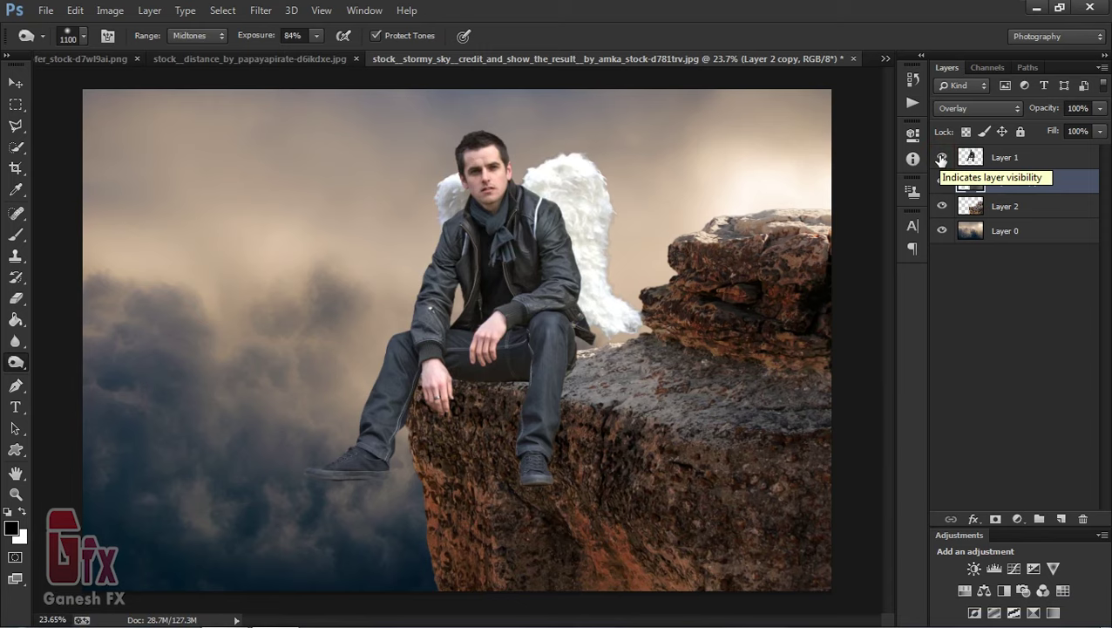
# - Toggle the winged man to compare, then lower Layer 2 copy's opacity to about 77%
pyautogui.click(941, 158)
pyautogui.click(942, 158)
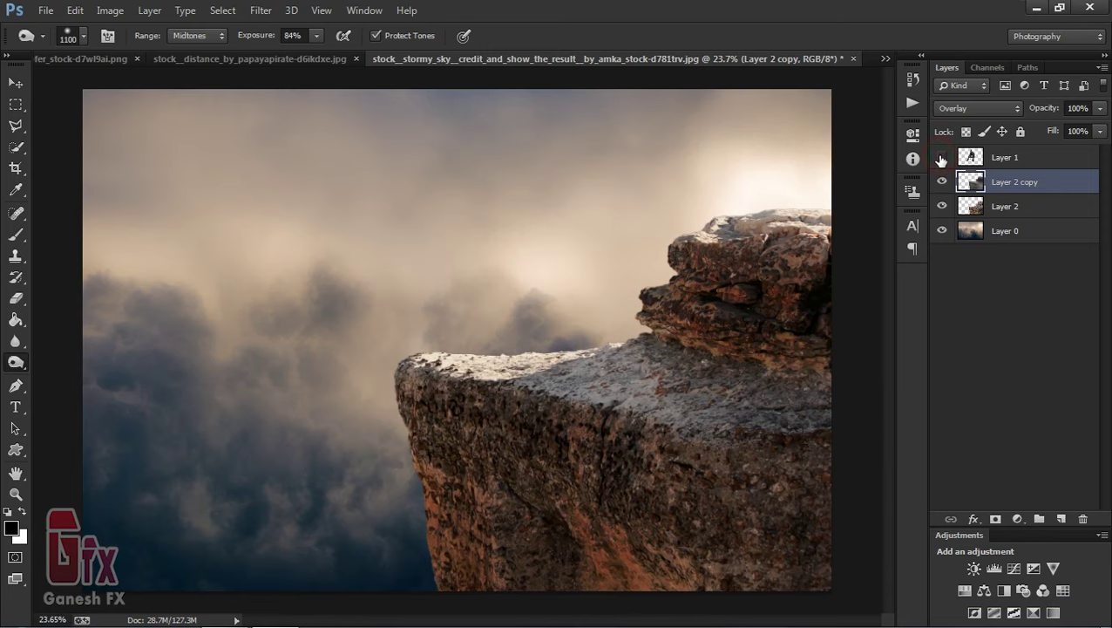
pyautogui.click(942, 157)
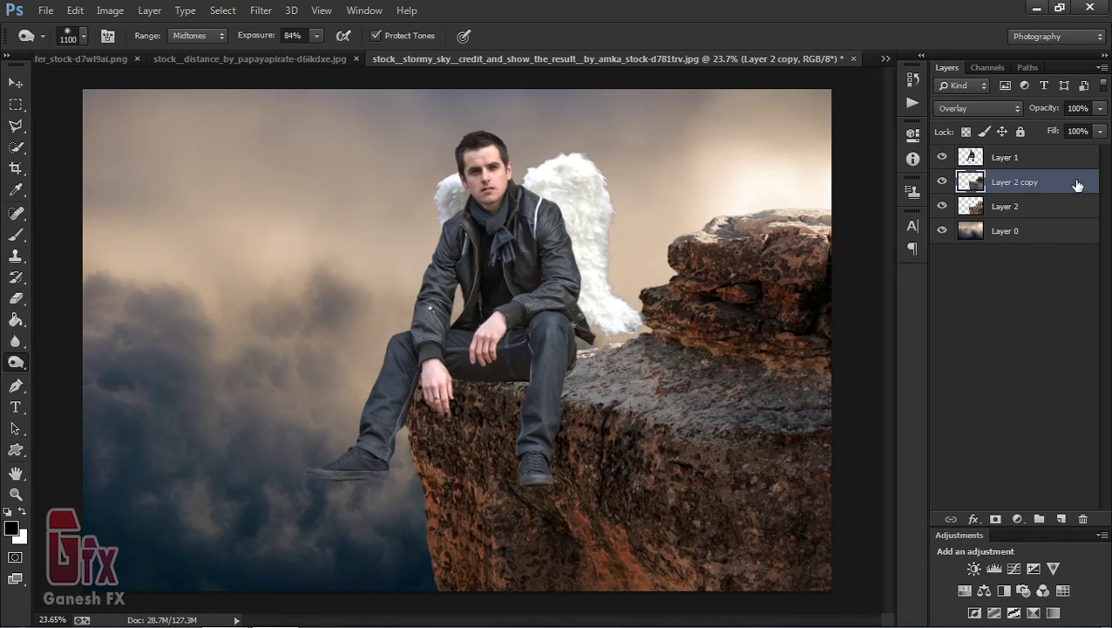
pyautogui.moveTo(1101, 113); pyautogui.dragTo(1062, 129)
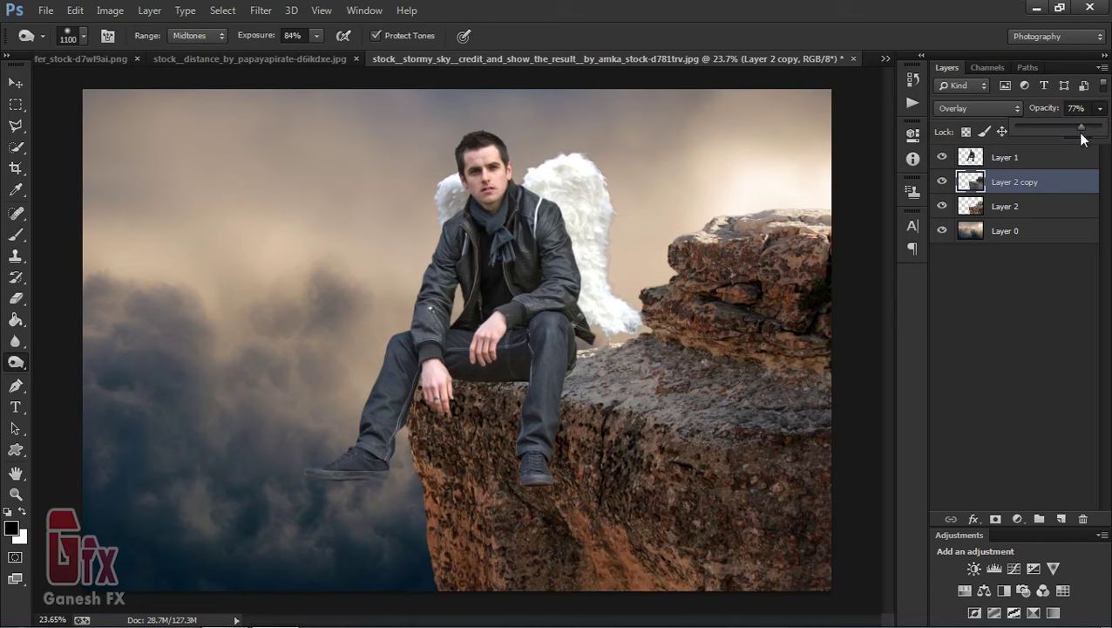
# - Select Layer 1, the winged man, and zoom in around him
pyautogui.click(1005, 289)
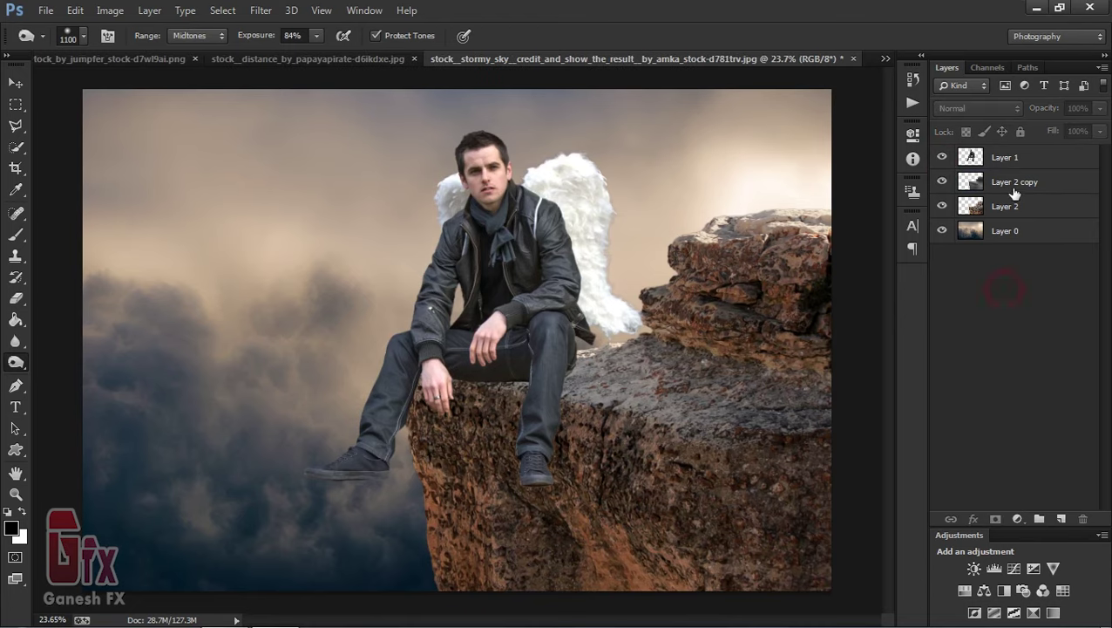
pyautogui.click(1020, 158)
pyautogui.moveTo(475, 162); pyautogui.dragTo(501, 197)
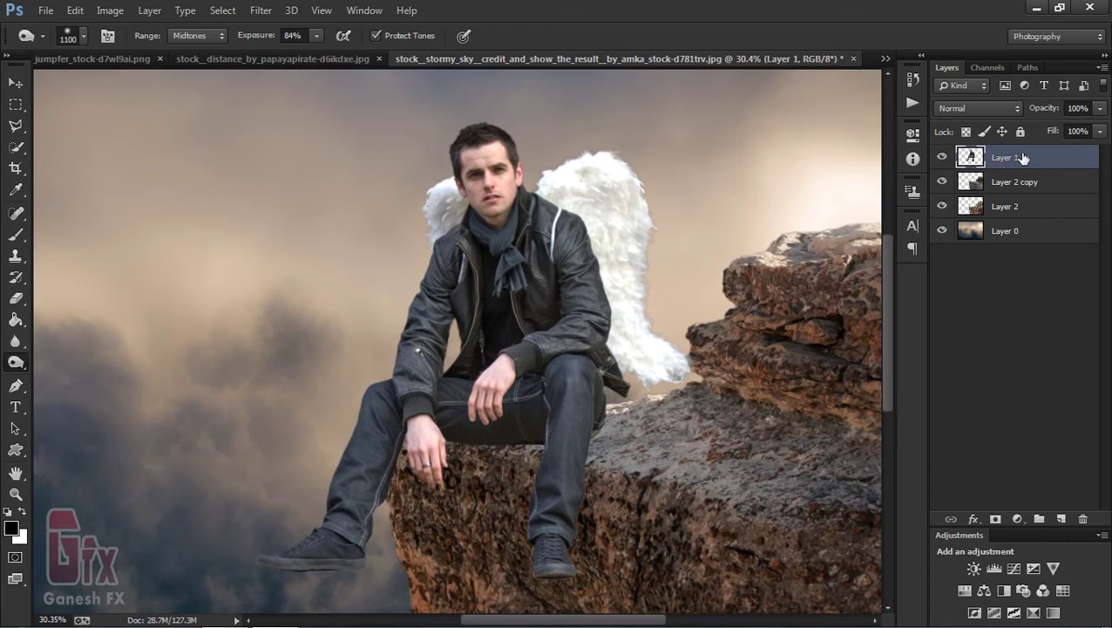
# - Duplicate the winged man layer and open Oil Paint, zooming its preview onto his head
pyautogui.hotkey('ctrl', 'j')
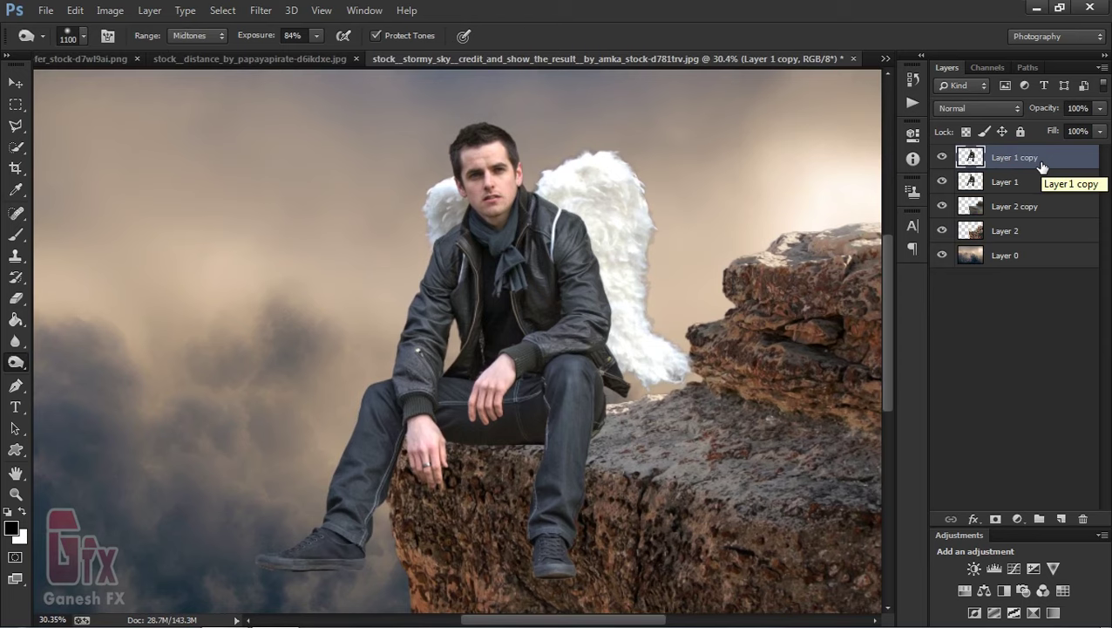
pyautogui.click(16, 82)
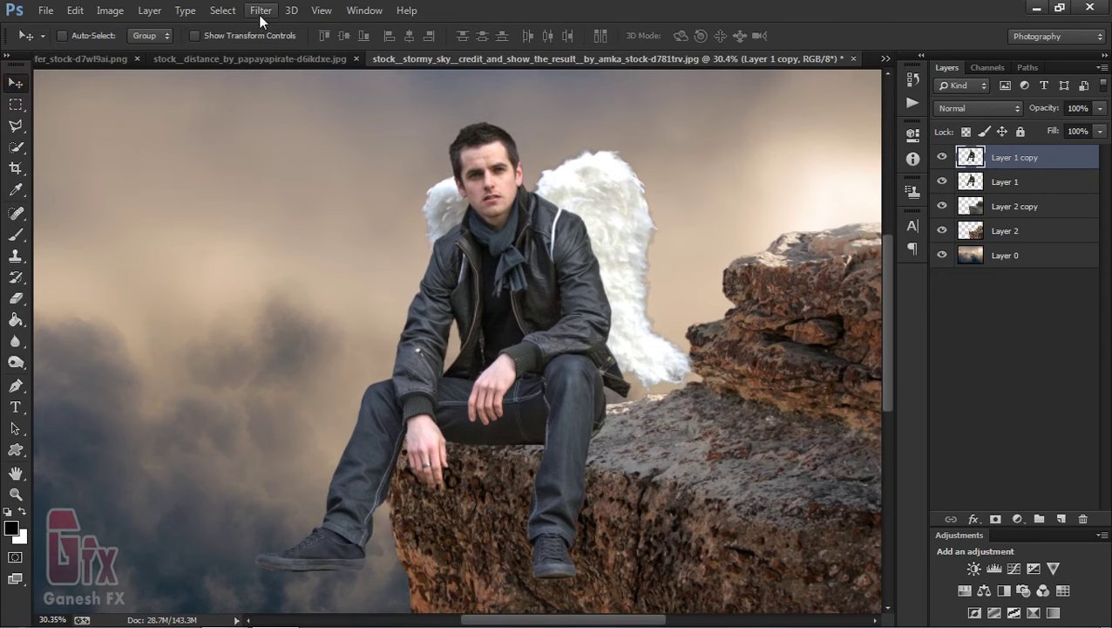
pyautogui.click(260, 11)
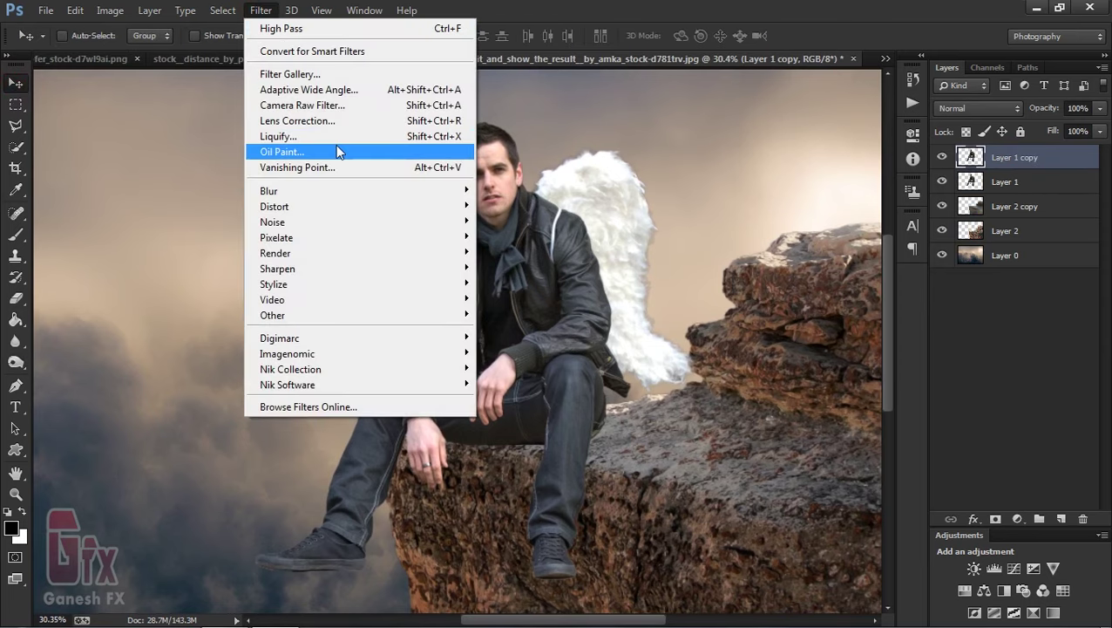
pyautogui.click(338, 152)
pyautogui.keyDown('ctrl'); pyautogui.click(497, 149); pyautogui.keyUp('ctrl')
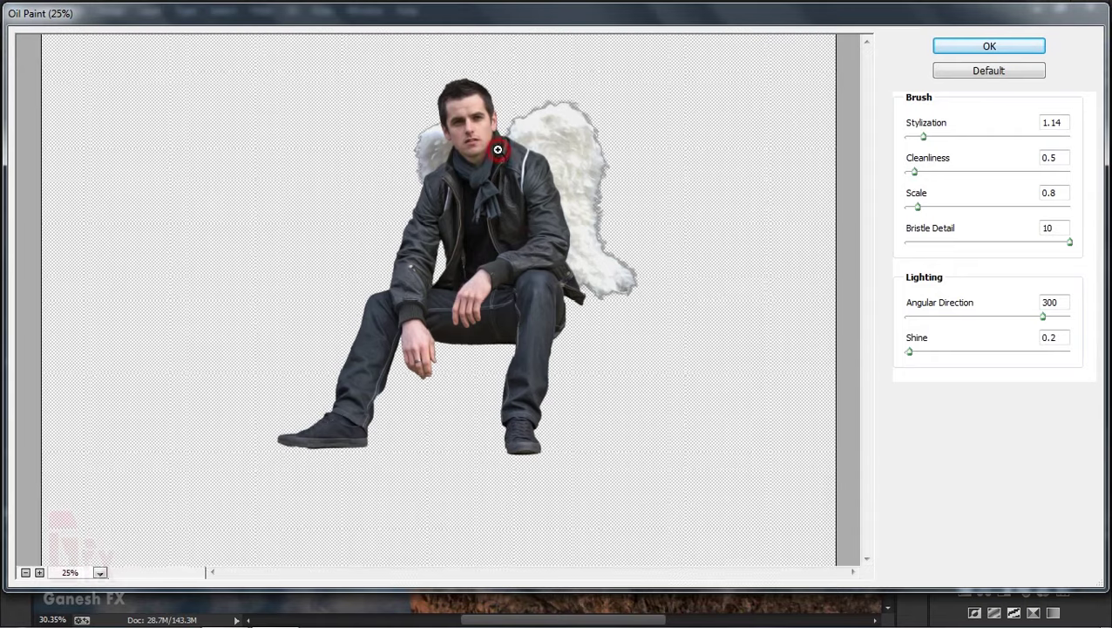
pyautogui.keyDown('ctrl'); pyautogui.click(510, 211); pyautogui.keyUp('ctrl')
pyautogui.keyDown('ctrl'); pyautogui.click(482, 228); pyautogui.keyUp('ctrl')
pyautogui.moveTo(426, 349); pyautogui.dragTo(596, 299)
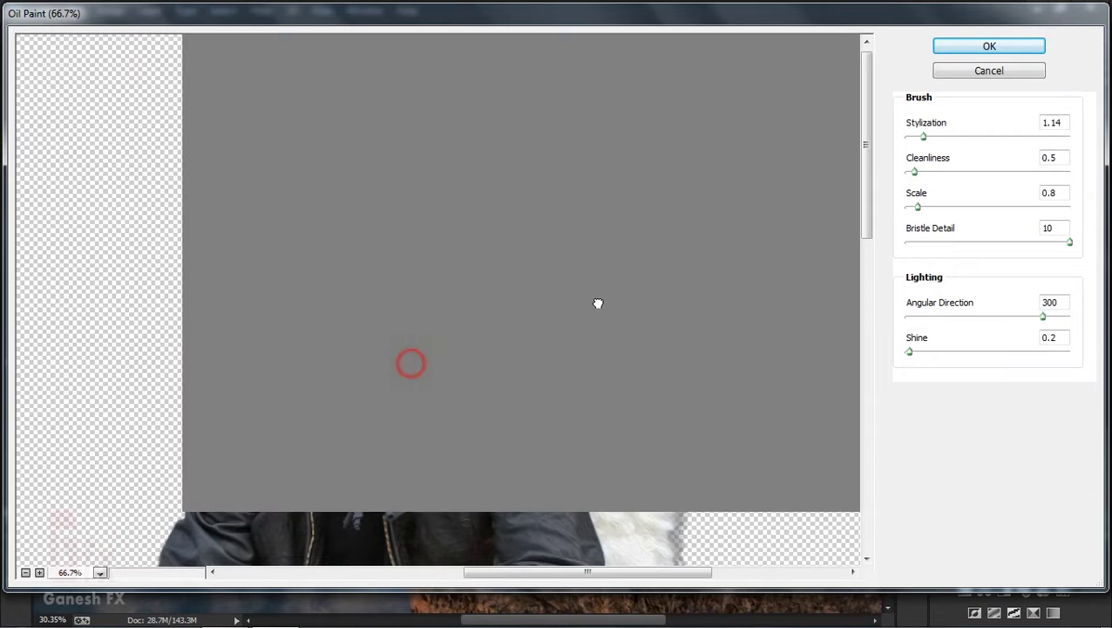
# - Apply Oil Paint with Stylization 9.95, Cleanliness 3.4 and Shine 0
pyautogui.click(1050, 123)
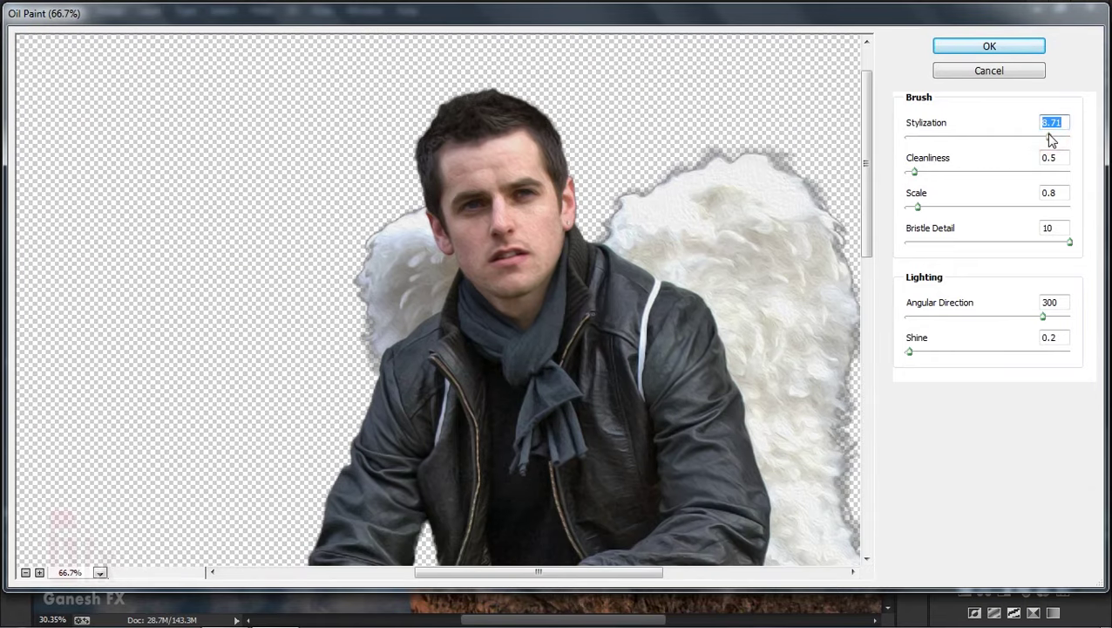
pyautogui.write('9.95')
pyautogui.click(966, 172)
pyautogui.click(926, 353)
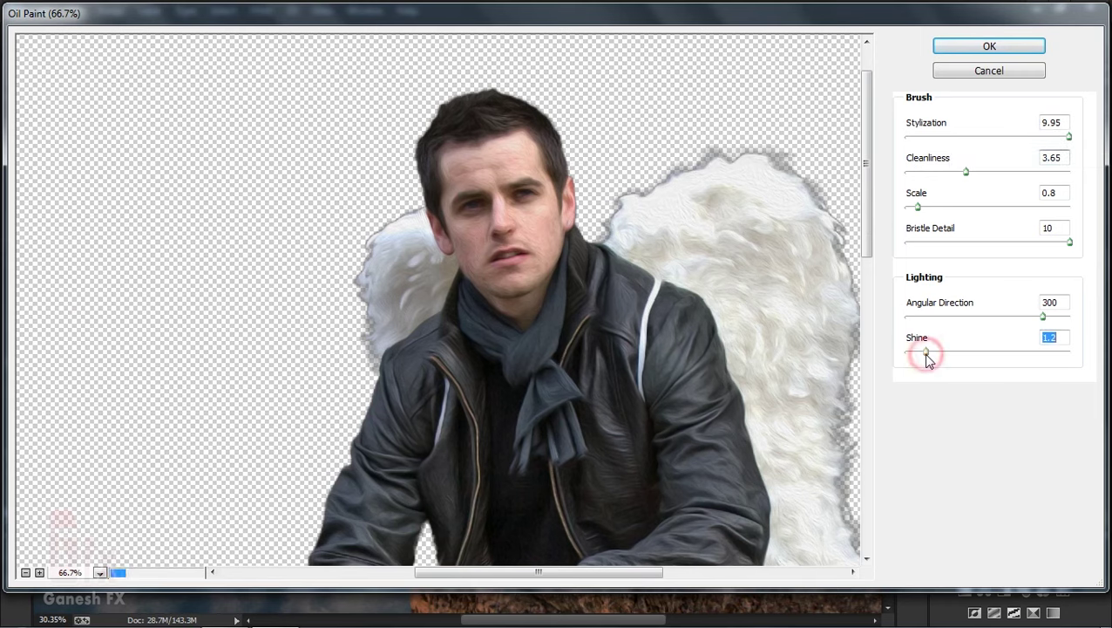
pyautogui.moveTo(926, 352); pyautogui.dragTo(887, 356)
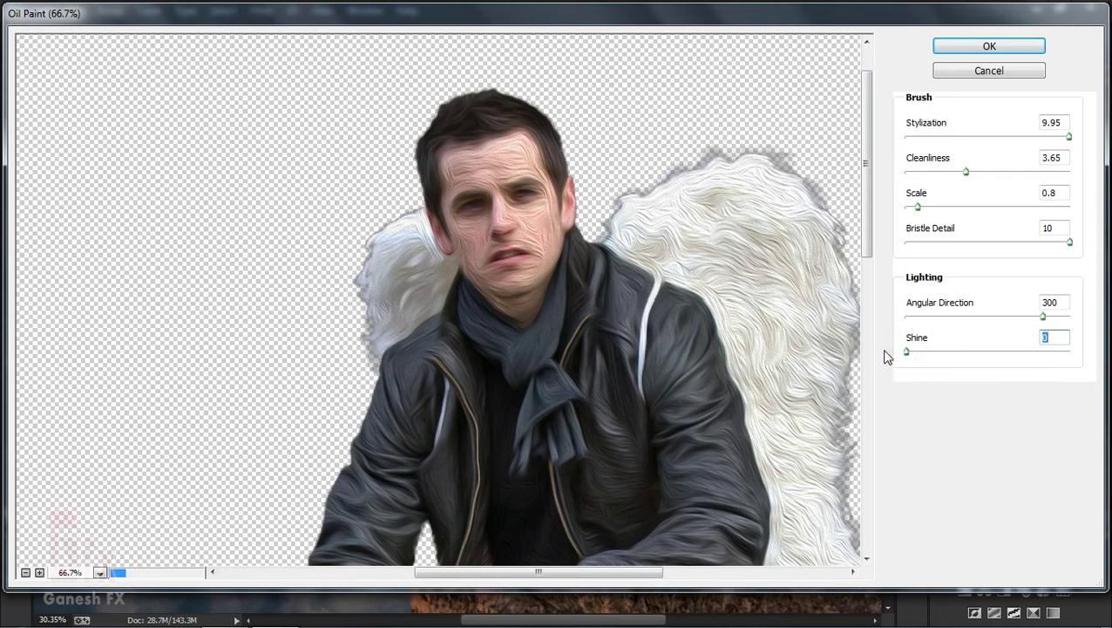
pyautogui.click(996, 172)
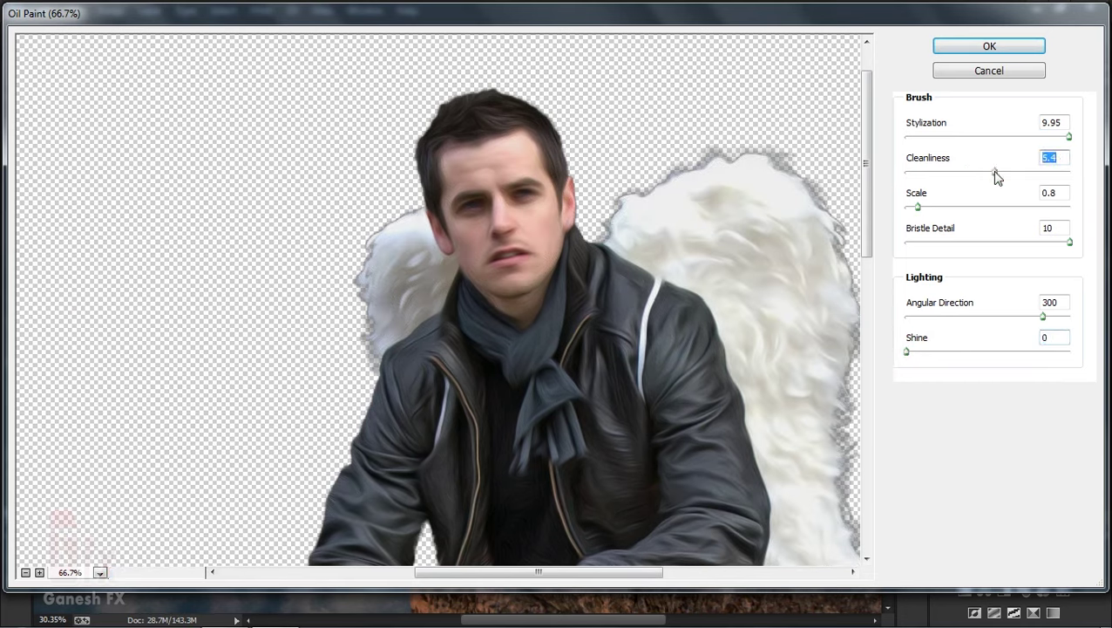
pyautogui.click(955, 171)
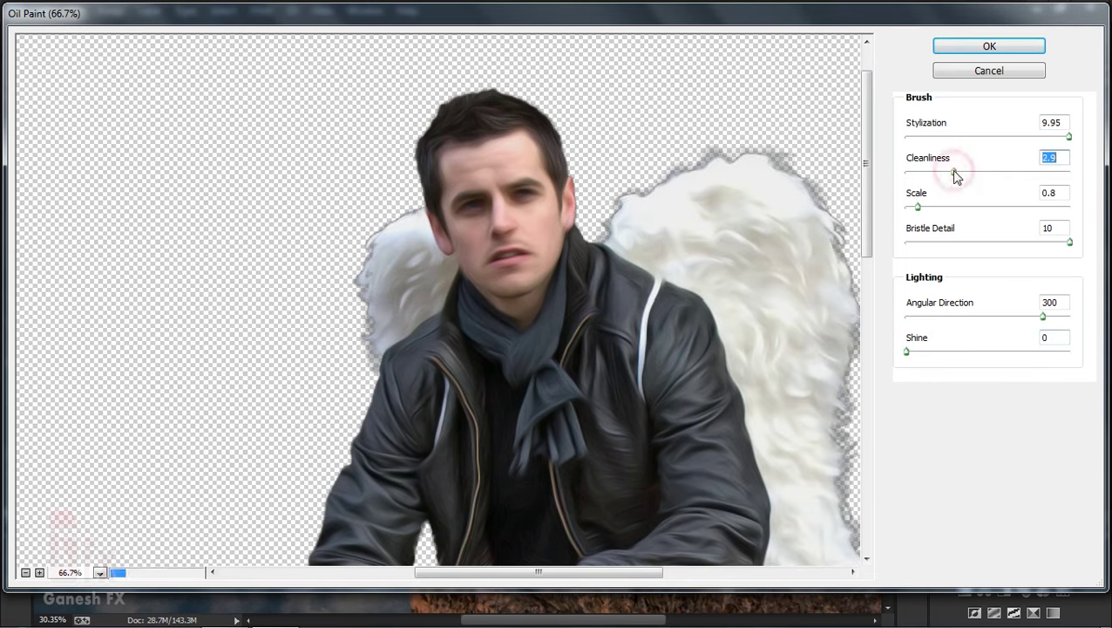
pyautogui.click(963, 172)
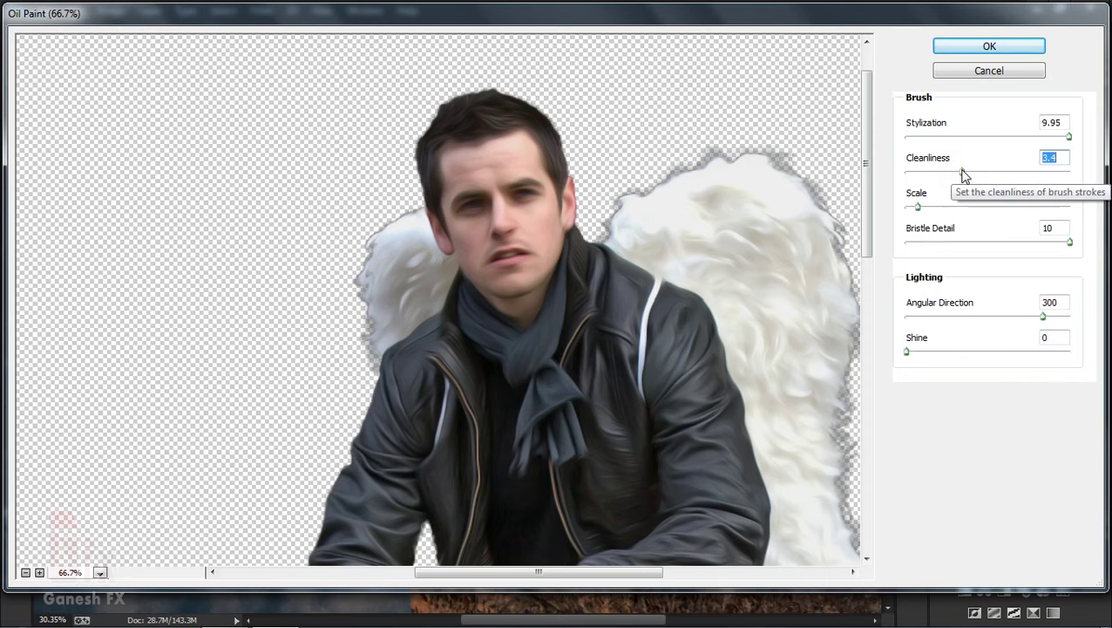
pyautogui.keyDown('alt'); pyautogui.click(594, 407); pyautogui.keyUp('alt')
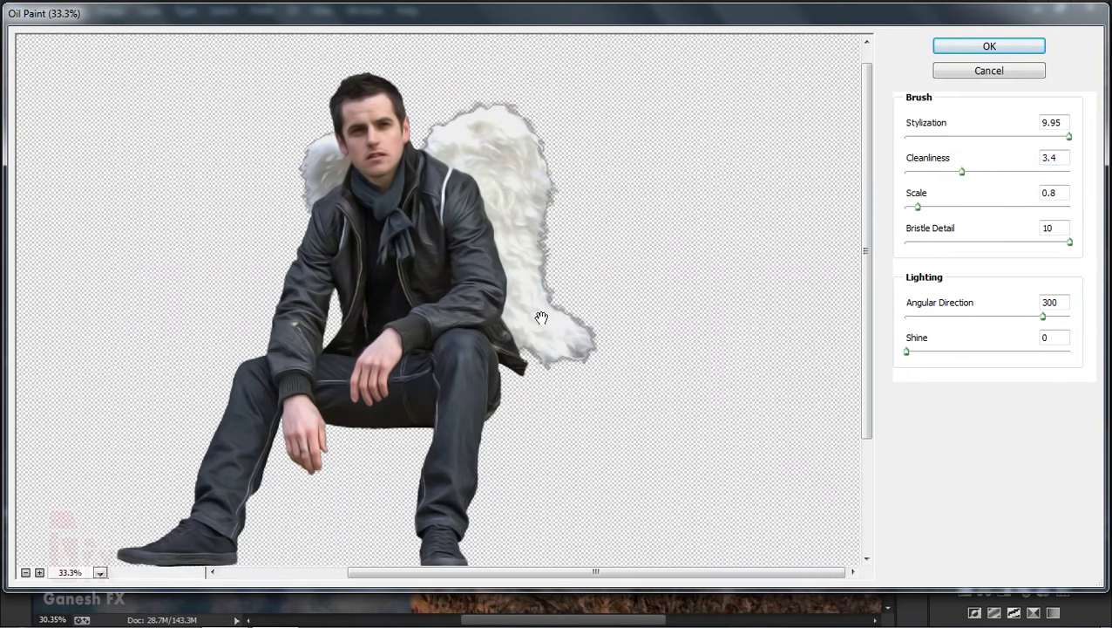
pyautogui.click(978, 53)
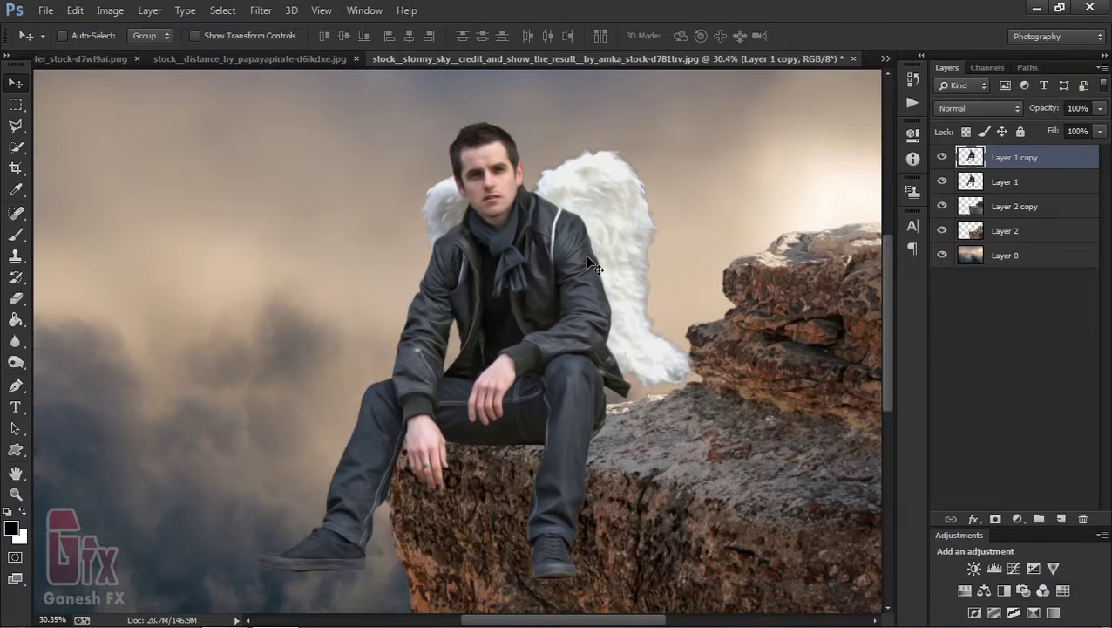
pyautogui.moveTo(514, 197); pyautogui.dragTo(574, 253)
# - Add a layer mask to the oil-painted man copy and set a 60 px brush
pyautogui.click(941, 159)
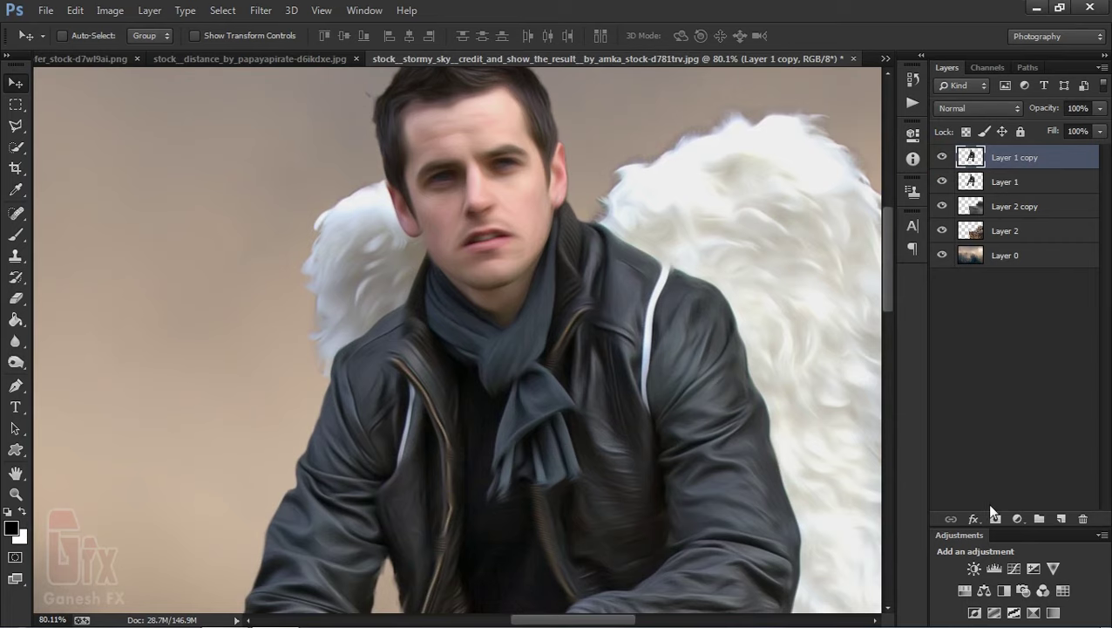
pyautogui.click(995, 520)
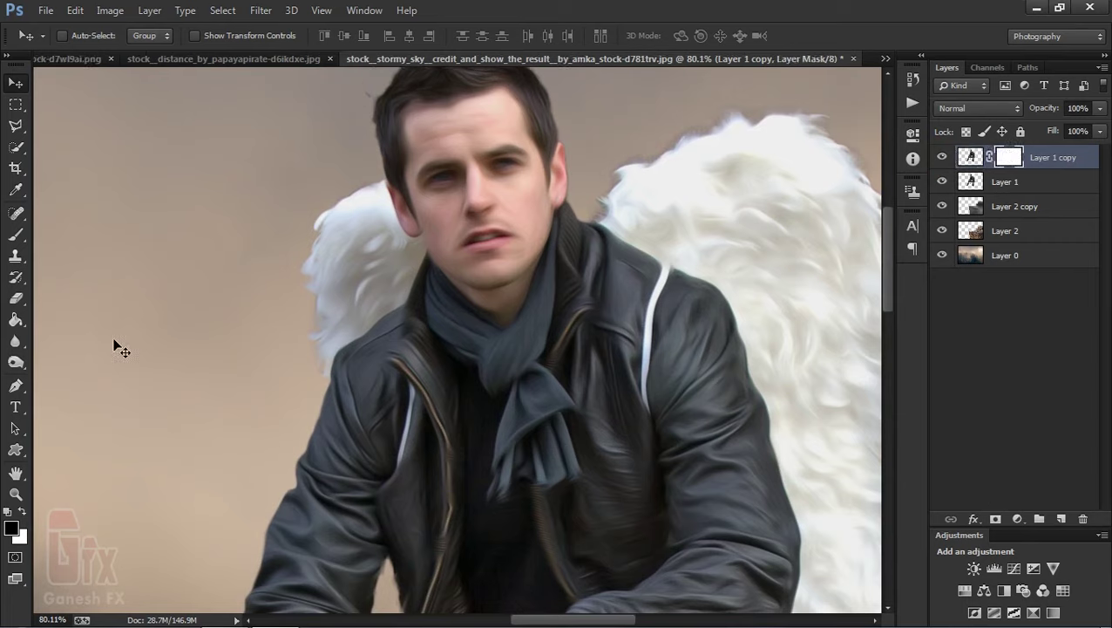
pyautogui.click(16, 235)
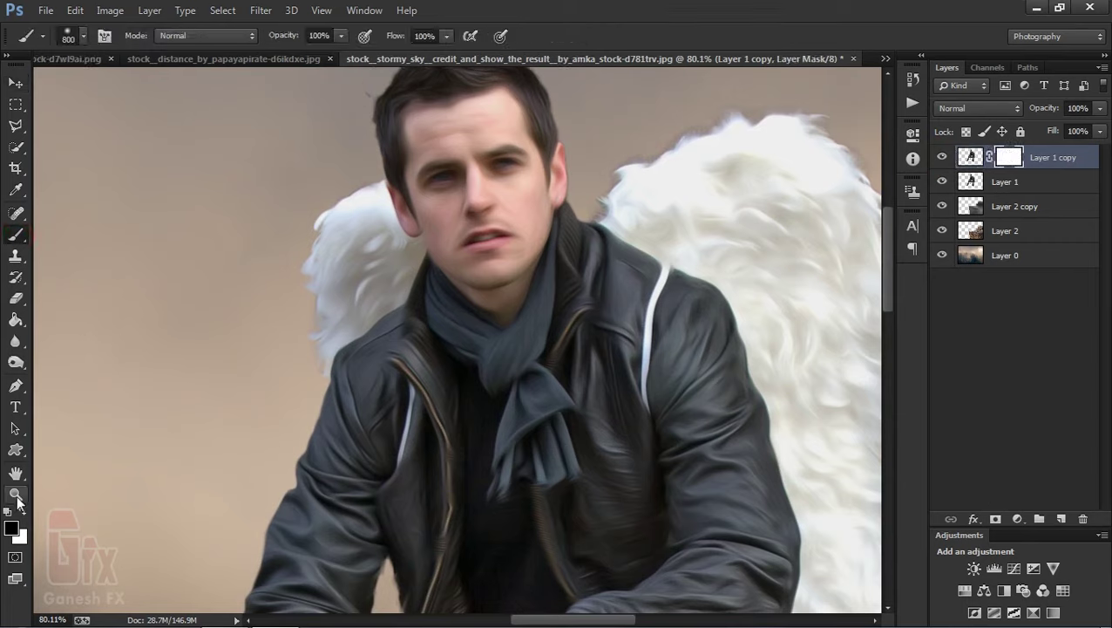
pyautogui.click(84, 37)
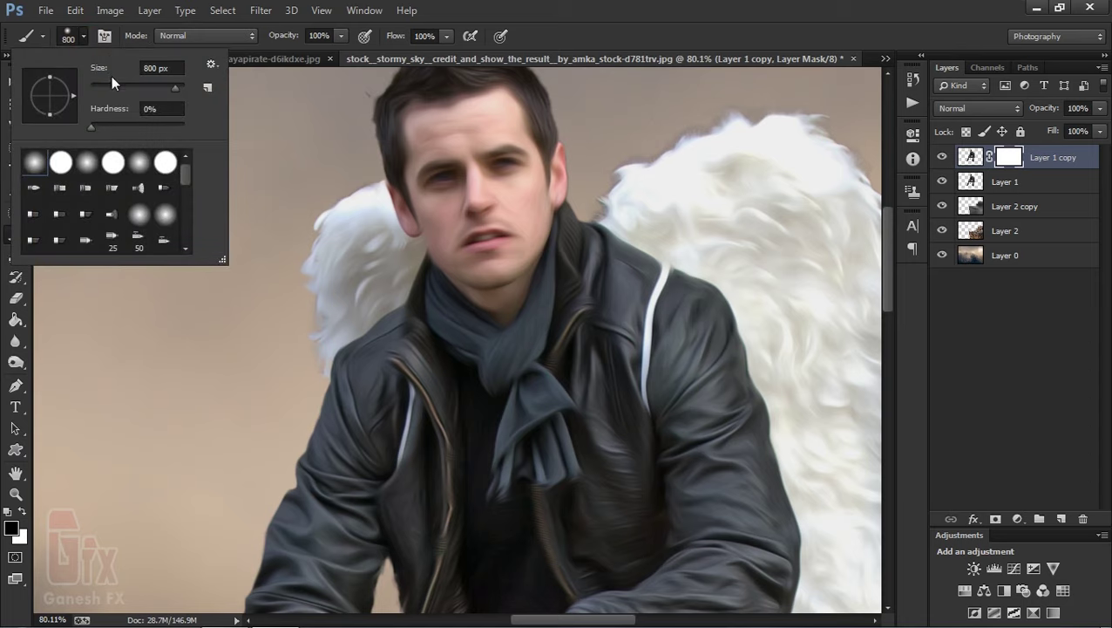
pyautogui.click(142, 87)
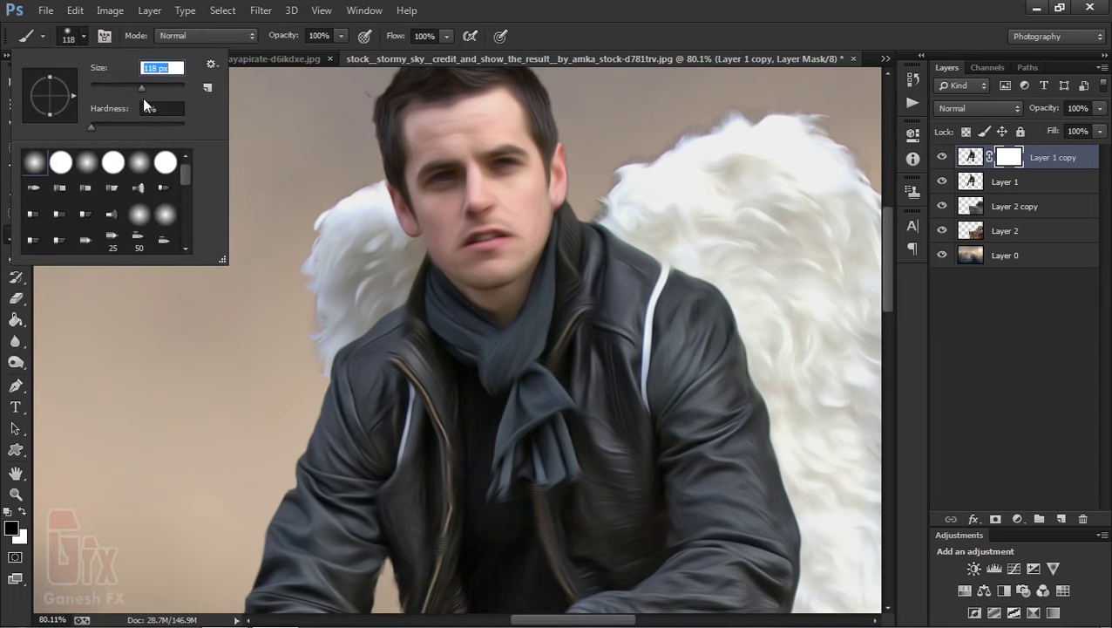
pyautogui.click(126, 86)
pyautogui.write('60')
pyautogui.press('Return')
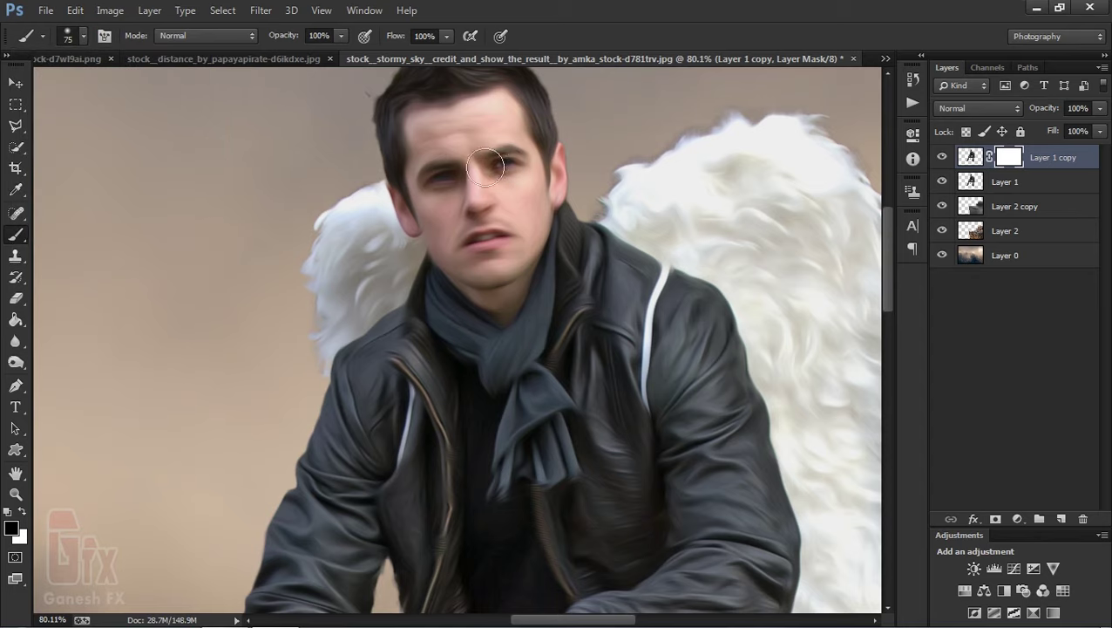
# - Mask the painterly effect off the man's lips and mouth
pyautogui.press('[')
pyautogui.moveTo(467, 245); pyautogui.dragTo(487, 235)
pyautogui.moveTo(490, 236); pyautogui.dragTo(506, 235)
pyautogui.press(']')
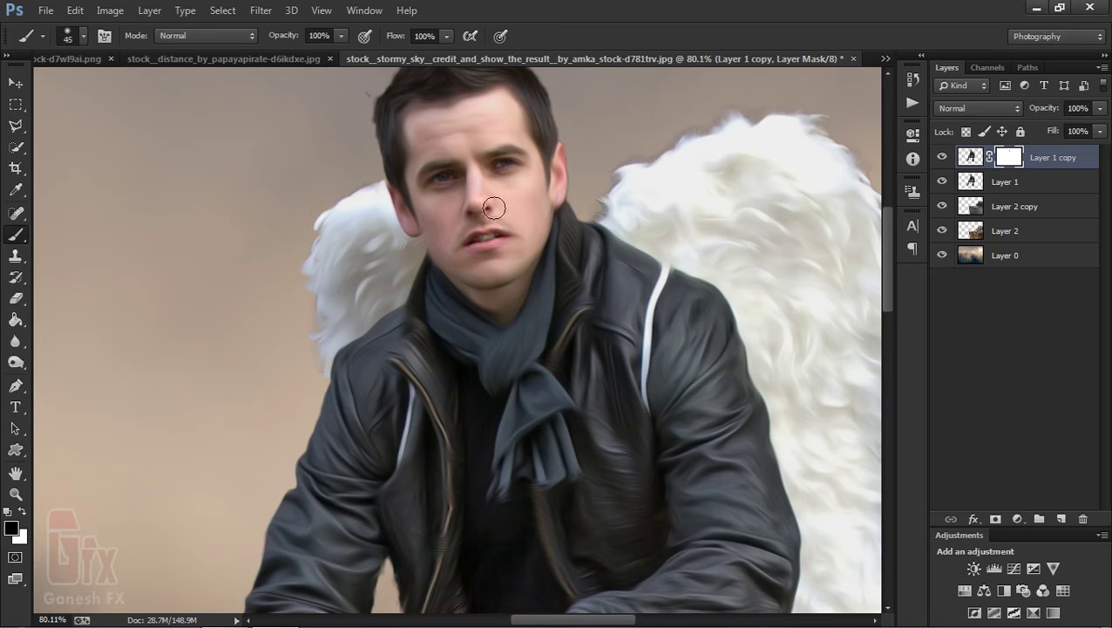
# - Set brush opacity 60% and flow 57%, enlarge the brush, and mask the hands
pyautogui.click(342, 35)
pyautogui.click(307, 52)
pyautogui.click(447, 36)
pyautogui.press(']')
pyautogui.press(']')
pyautogui.press(']')
pyautogui.press(']')
pyautogui.press(']')
pyautogui.click(436, 153)
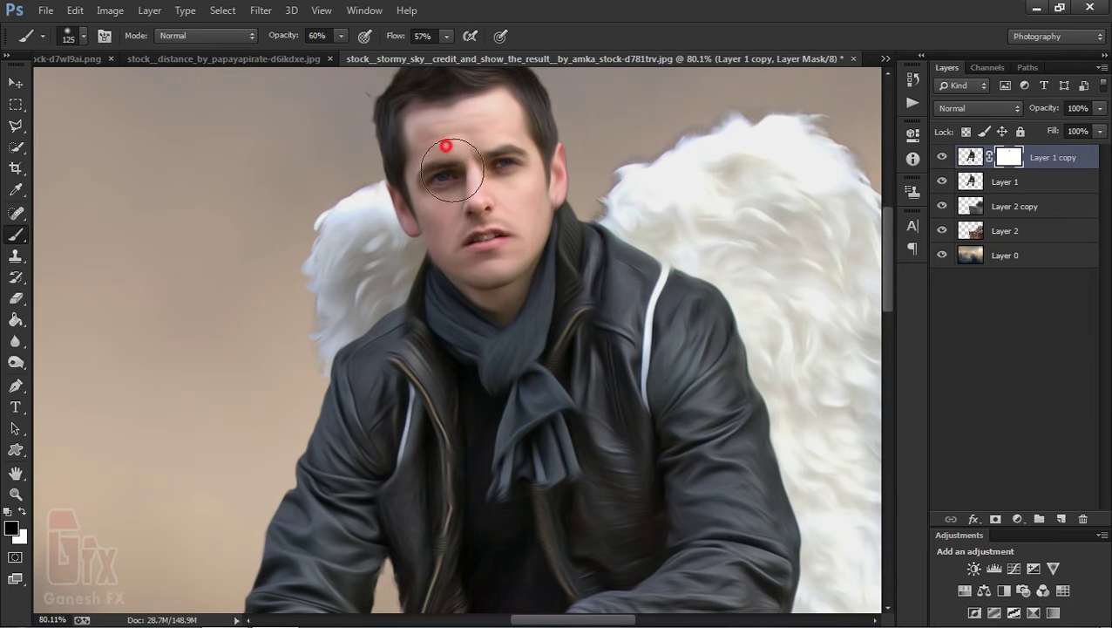
pyautogui.press(']')
pyautogui.press(']')
pyautogui.moveTo(595, 331)
pyautogui.mouseDown()
pyautogui.moveTo(570, 216)
pyautogui.moveTo(527, 288)
pyautogui.mouseUp()
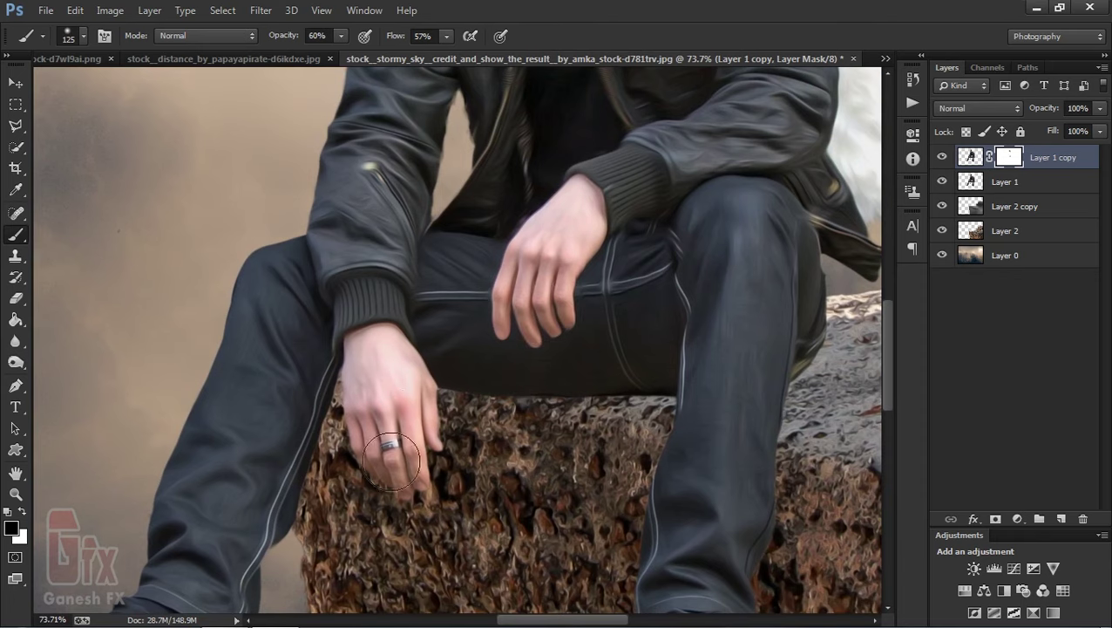
pyautogui.moveTo(630, 303)
pyautogui.mouseDown()
pyautogui.moveTo(584, 283)
pyautogui.moveTo(536, 288)
pyautogui.mouseUp()
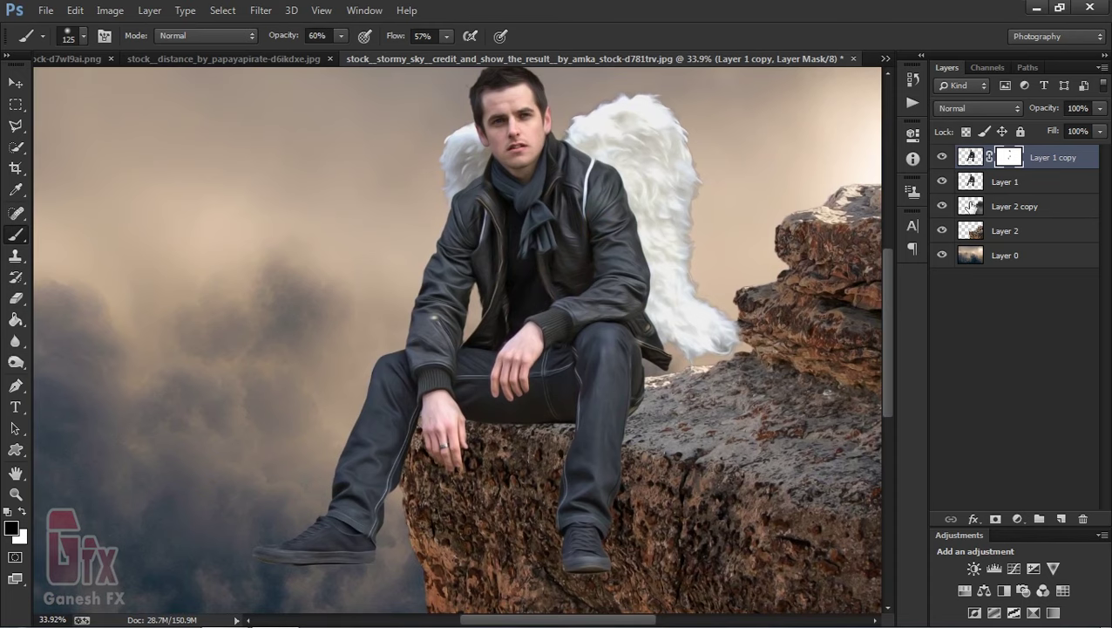
# - Check the mask in grayscale and toggle it off and on, then select Layer 1
pyautogui.keyDown('alt'); pyautogui.click(1010, 157); pyautogui.keyUp('alt')
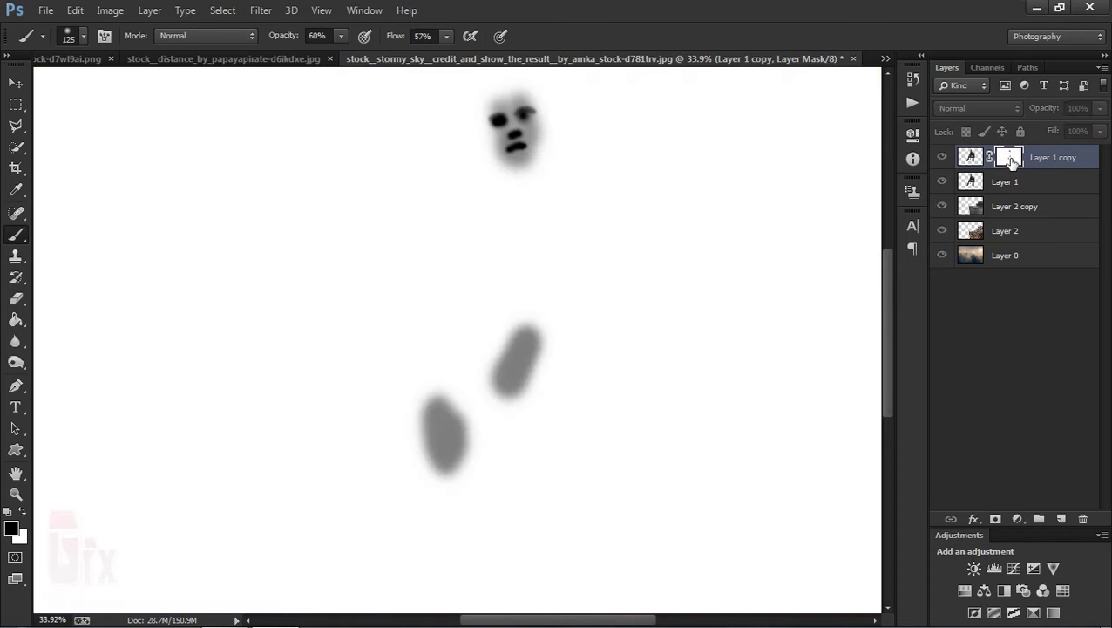
pyautogui.keyDown('alt'); pyautogui.click(1009, 157); pyautogui.keyUp('alt')
pyautogui.keyDown('shift'); pyautogui.click(1009, 158); pyautogui.keyUp('shift')
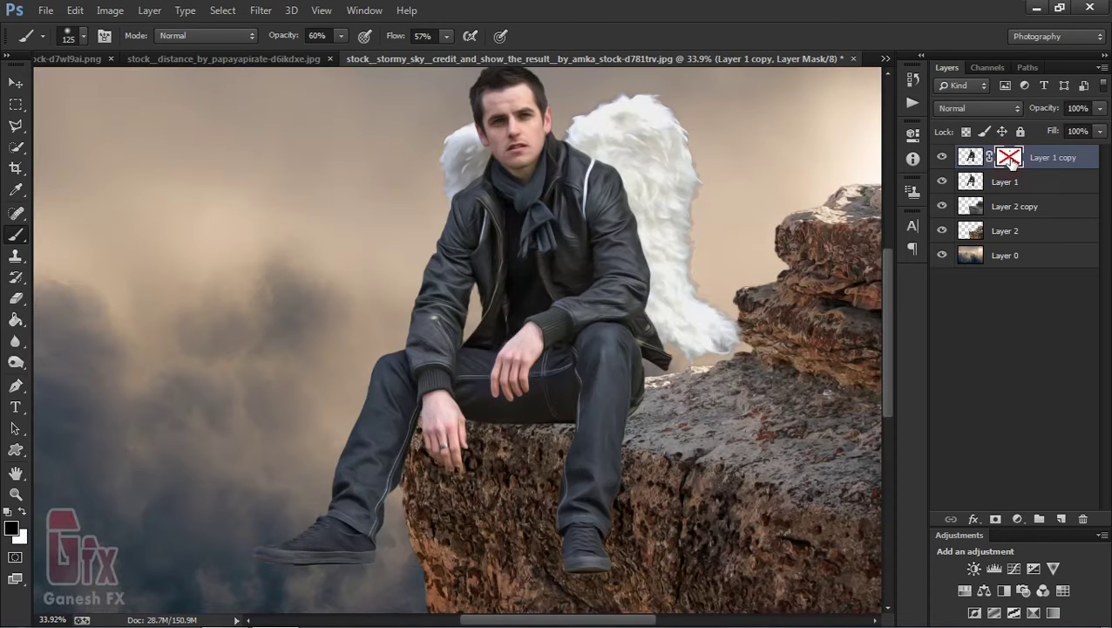
pyautogui.keyDown('shift'); pyautogui.click(1010, 158); pyautogui.keyUp('shift')
pyautogui.scroll(-2, 582, 274)
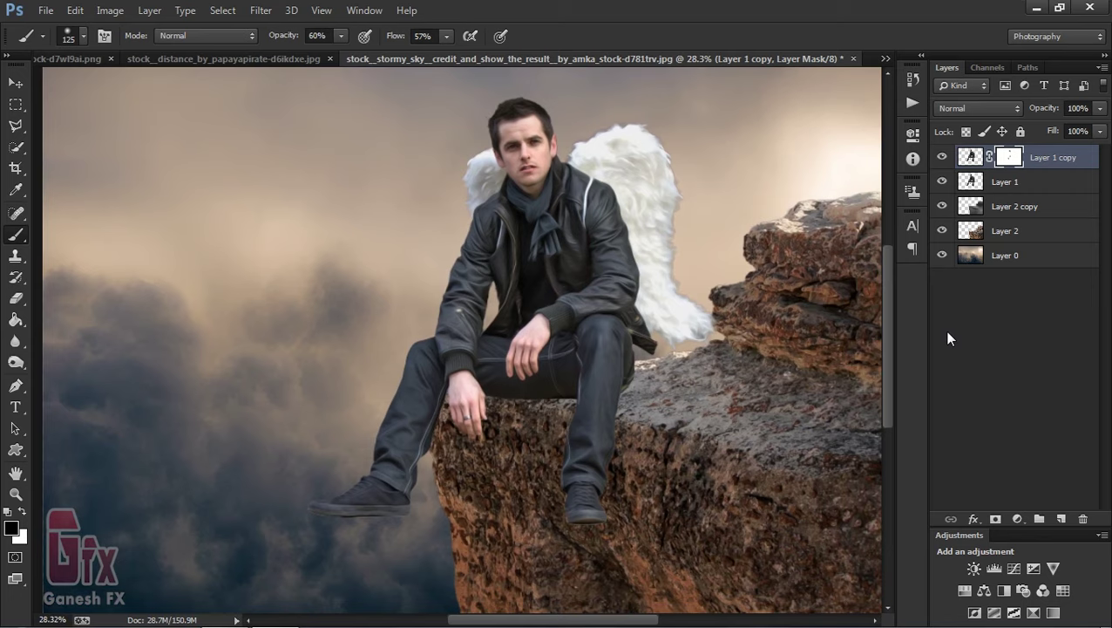
pyautogui.click(1016, 184)
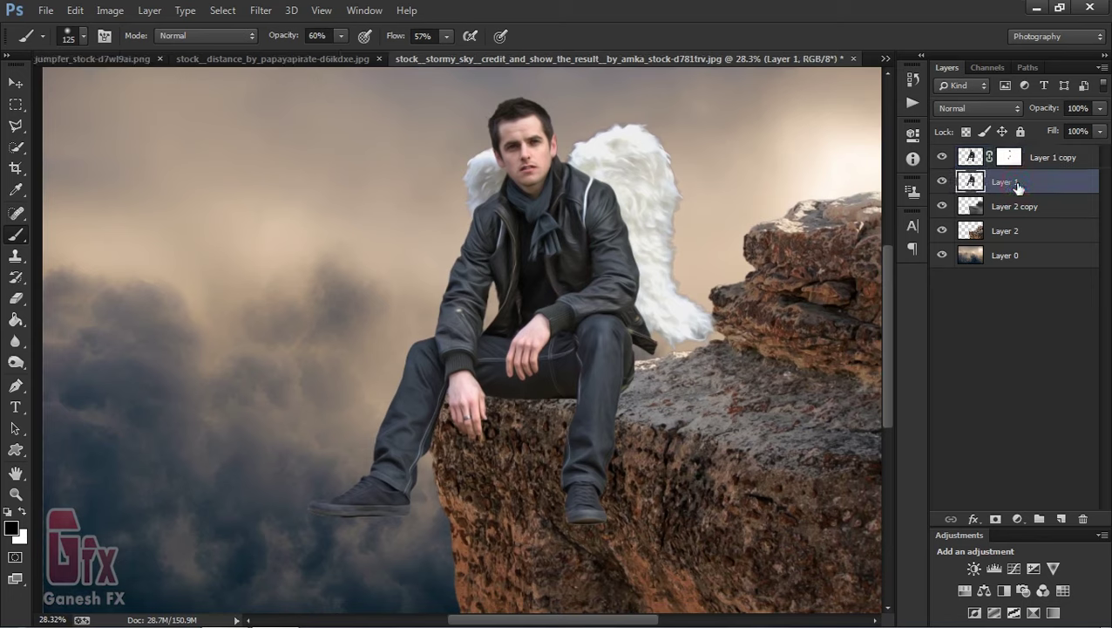
# - Duplicate Layer 1, move the copy to the top, and apply High Pass at 2.8 px
pyautogui.hotkey('ctrl', 'j')
pyautogui.moveTo(1024, 190); pyautogui.dragTo(963, 162)
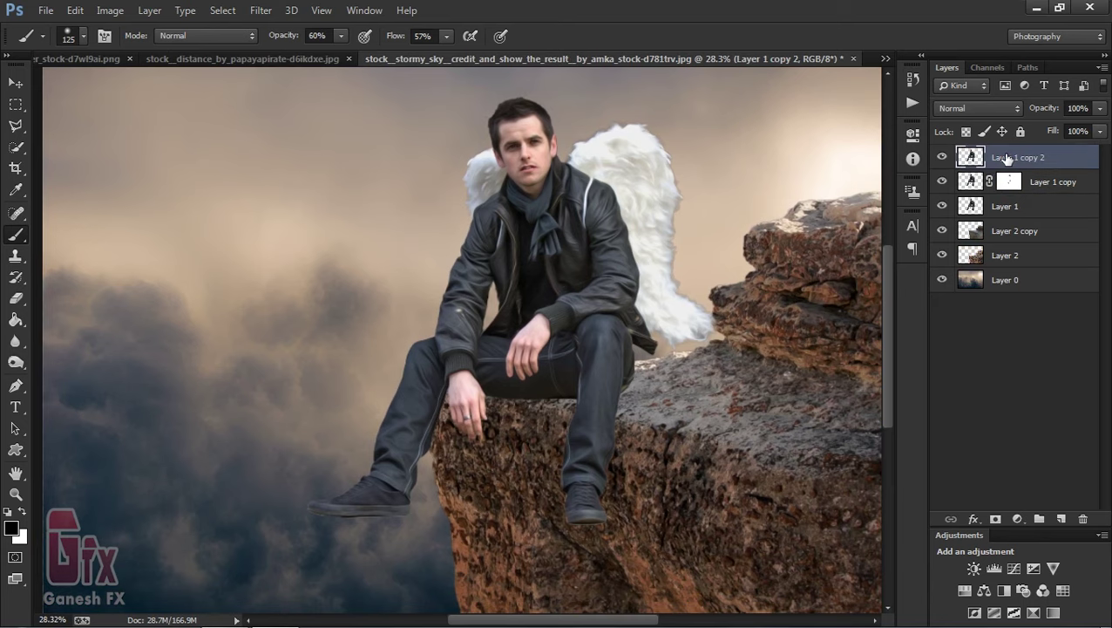
pyautogui.click(261, 11)
pyautogui.moveTo(360, 315)
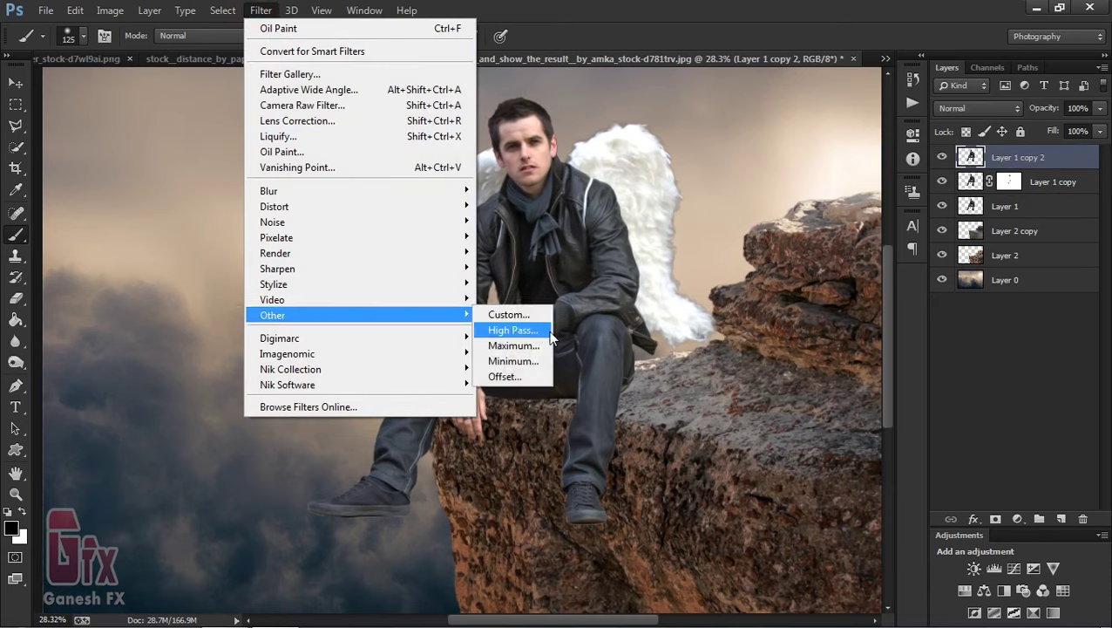
pyautogui.click(514, 330)
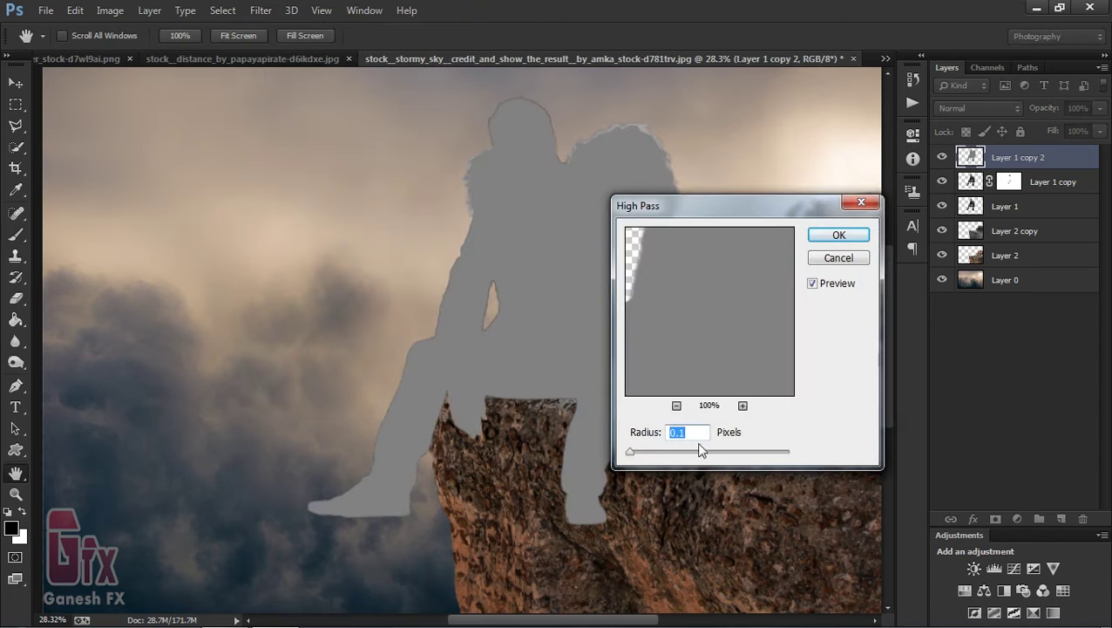
pyautogui.moveTo(626, 450); pyautogui.dragTo(654, 453)
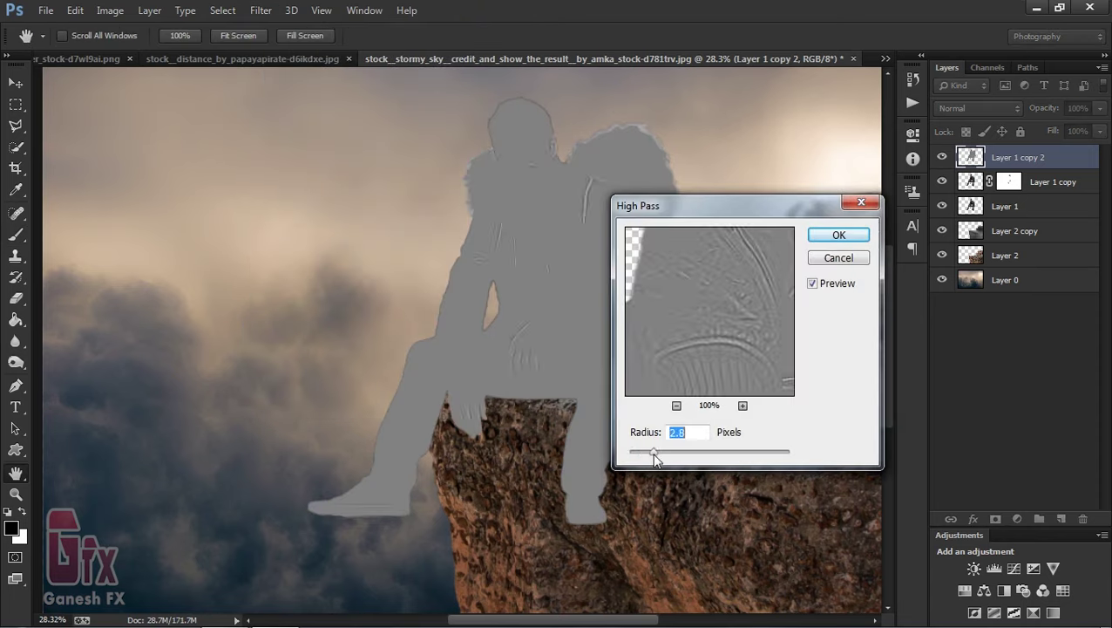
pyautogui.click(838, 234)
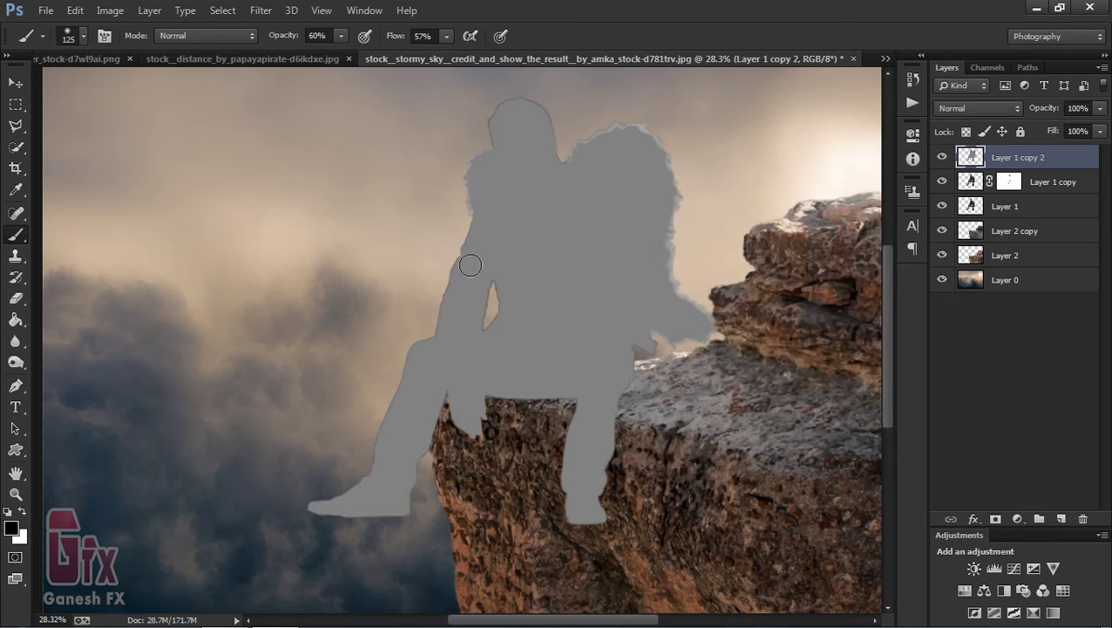
# - Set the high-pass man copy's blend mode to Overlay
pyautogui.click(954, 108)
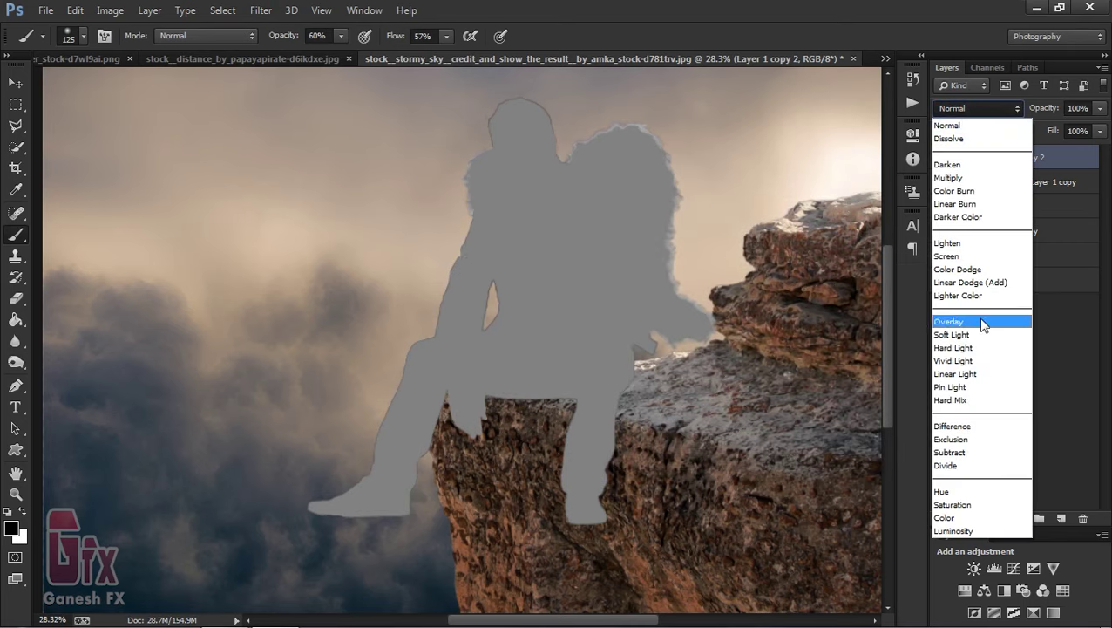
pyautogui.click(982, 322)
pyautogui.click(15, 361)
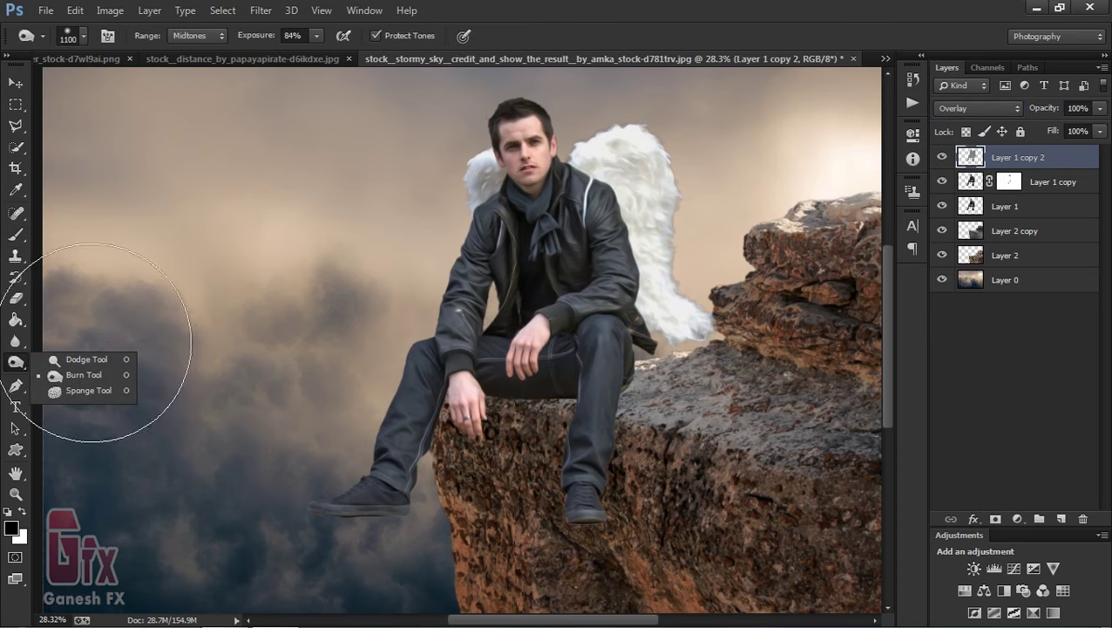
# - Select the Dodge tool with Midtones range and resize the brush to about 80
pyautogui.click(78, 358)
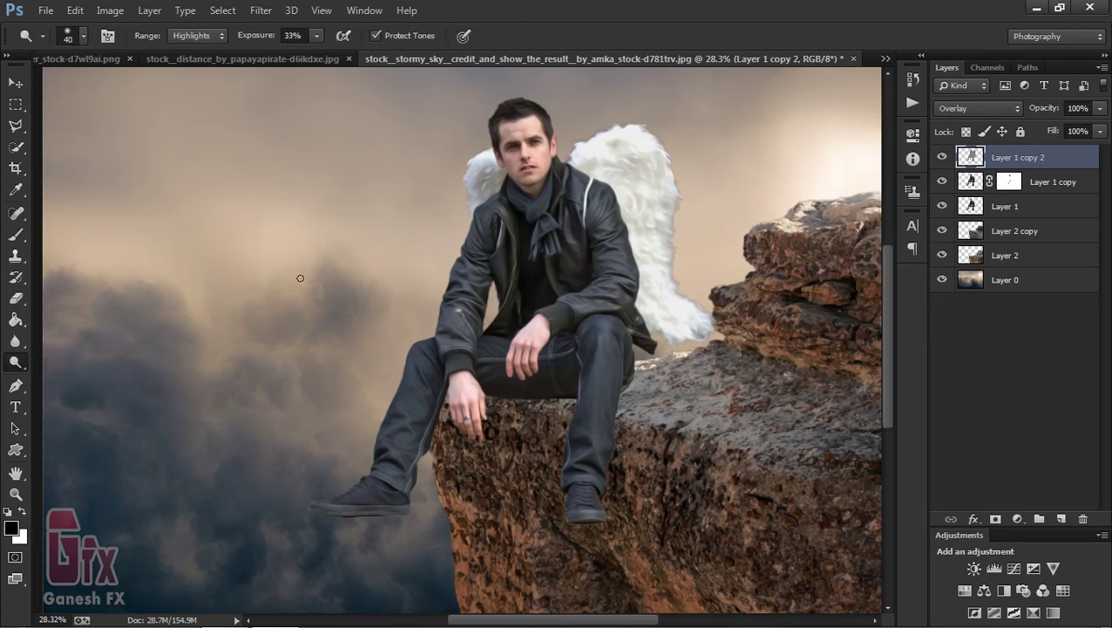
pyautogui.scroll(2, 572, 178)
pyautogui.scroll(3, 571, 263)
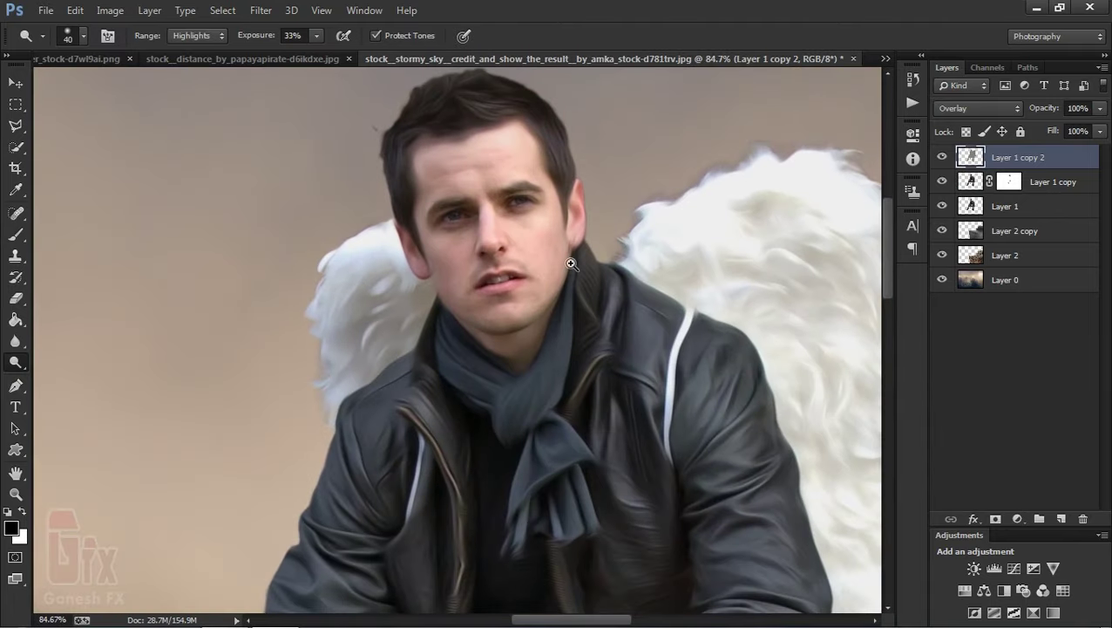
pyautogui.rightClick(567, 259)
pyautogui.press('Escape')
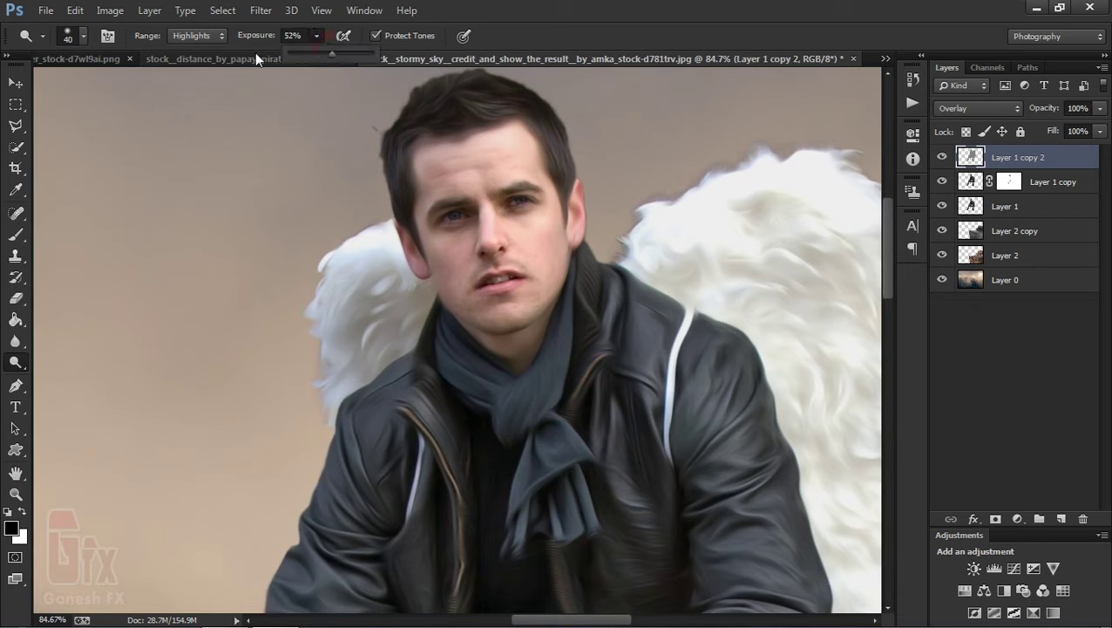
pyautogui.click(198, 34)
pyautogui.click(199, 68)
pyautogui.moveTo(551, 256)
pyautogui.mouseDown()
pyautogui.moveTo(552, 286)
pyautogui.moveTo(527, 313)
pyautogui.moveTo(502, 310)
pyautogui.moveTo(628, 285)
pyautogui.mouseUp()
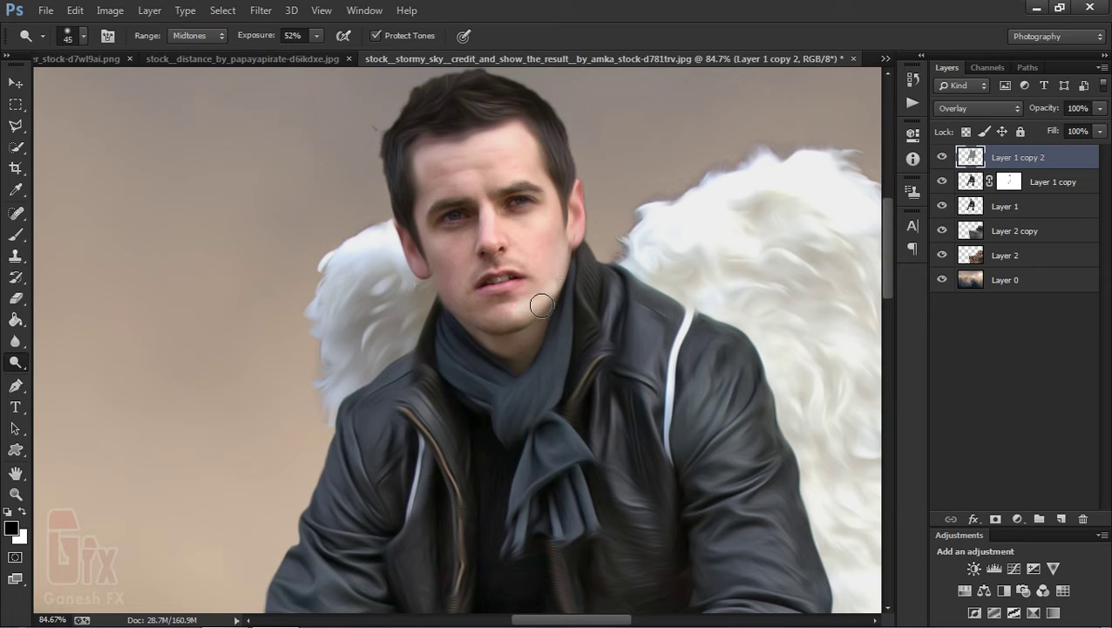
pyautogui.moveTo(549, 249); pyautogui.dragTo(547, 228)
# - Dodge the man's hair and face on Layer 1 copy 2 to brighten them
pyautogui.moveTo(487, 92); pyautogui.dragTo(479, 91)
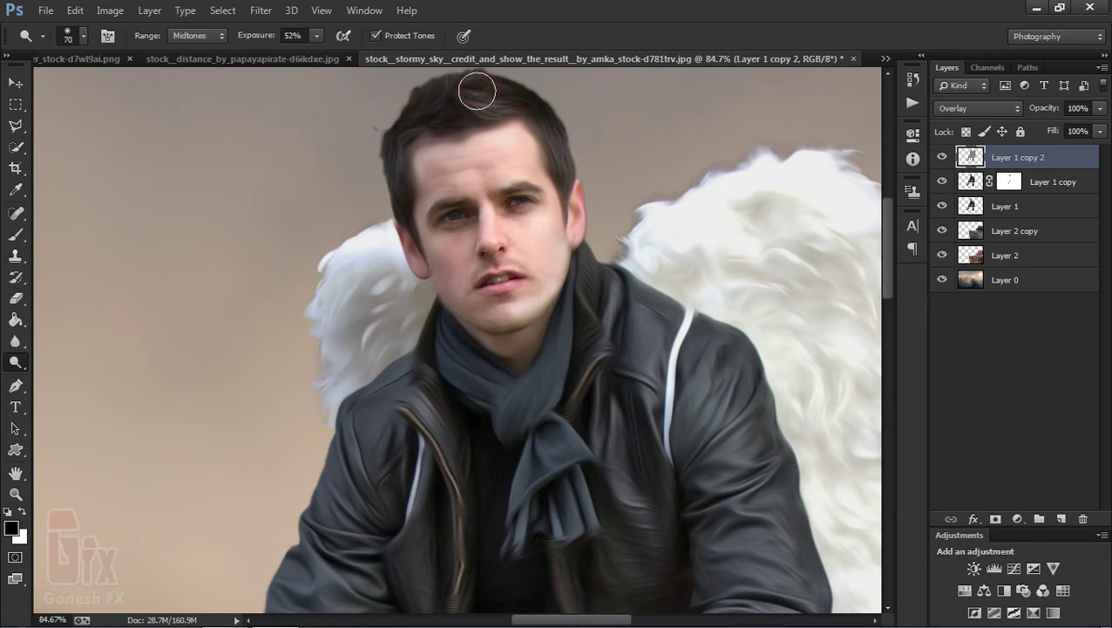
pyautogui.moveTo(593, 132); pyautogui.dragTo(511, 152)
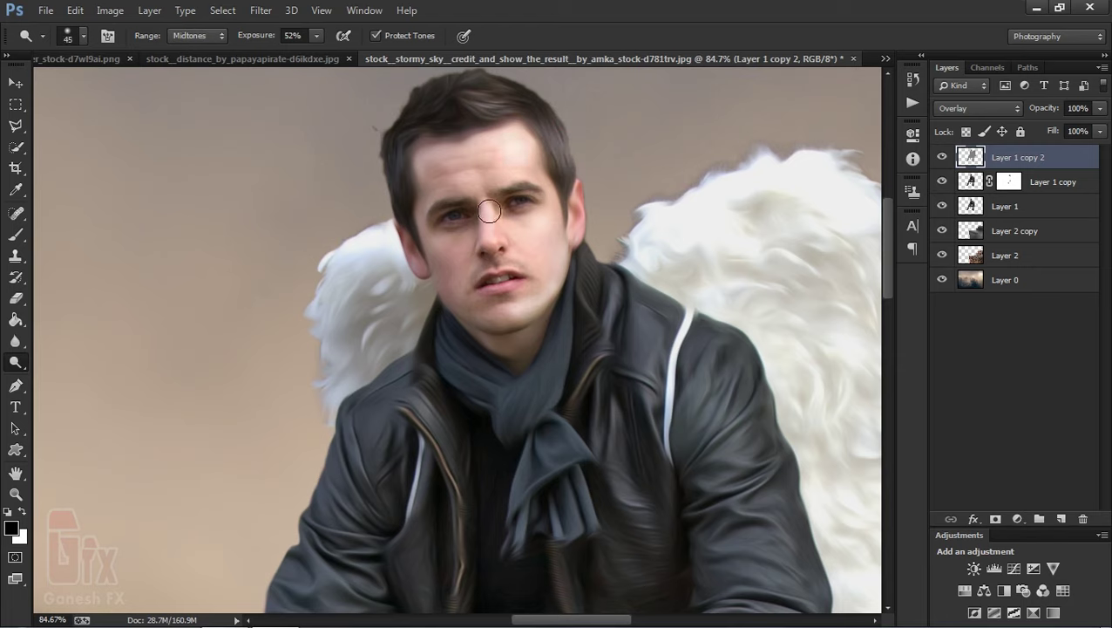
pyautogui.moveTo(491, 229)
pyautogui.mouseDown()
pyautogui.moveTo(515, 272)
pyautogui.moveTo(527, 253)
pyautogui.mouseUp()
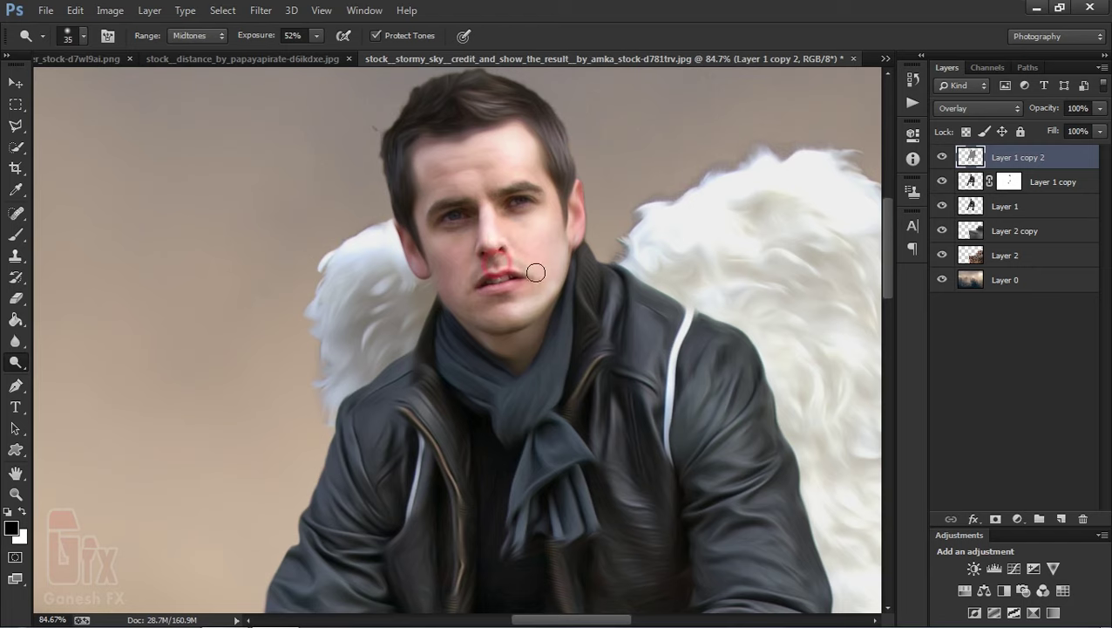
pyautogui.moveTo(529, 274); pyautogui.dragTo(551, 276)
# - Touch up Layer 1 copy's mask near the ear, then resume dodging on Layer 1 copy 2
pyautogui.click(1009, 181)
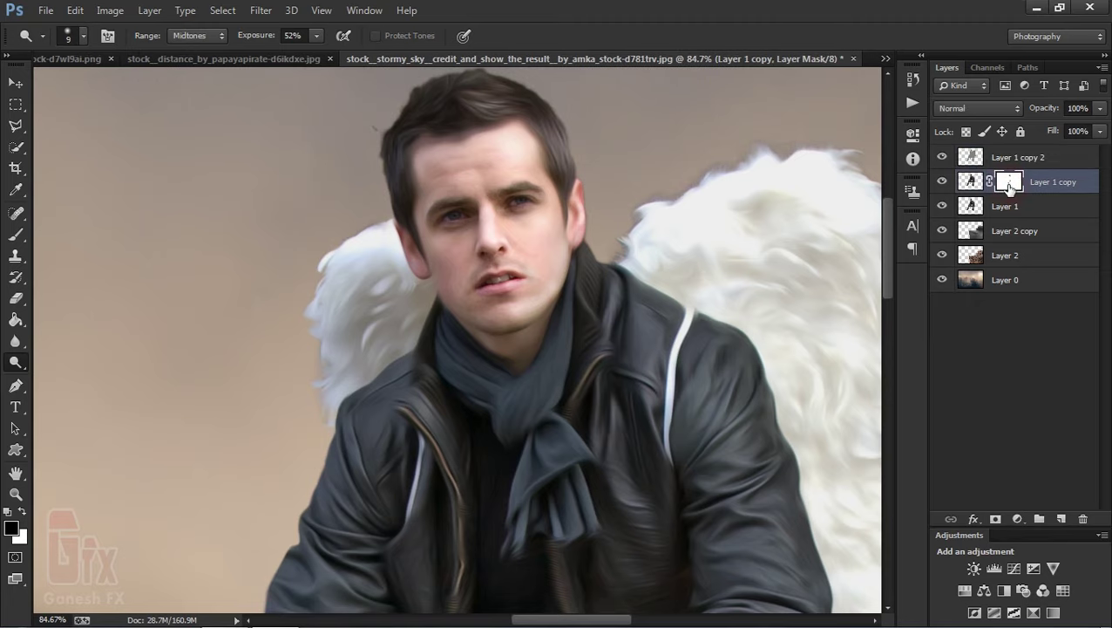
pyautogui.click(15, 234)
pyautogui.keyDown('alt'); pyautogui.click(1009, 182); pyautogui.keyUp('alt')
pyautogui.press('[')
pyautogui.press('[')
pyautogui.press('[')
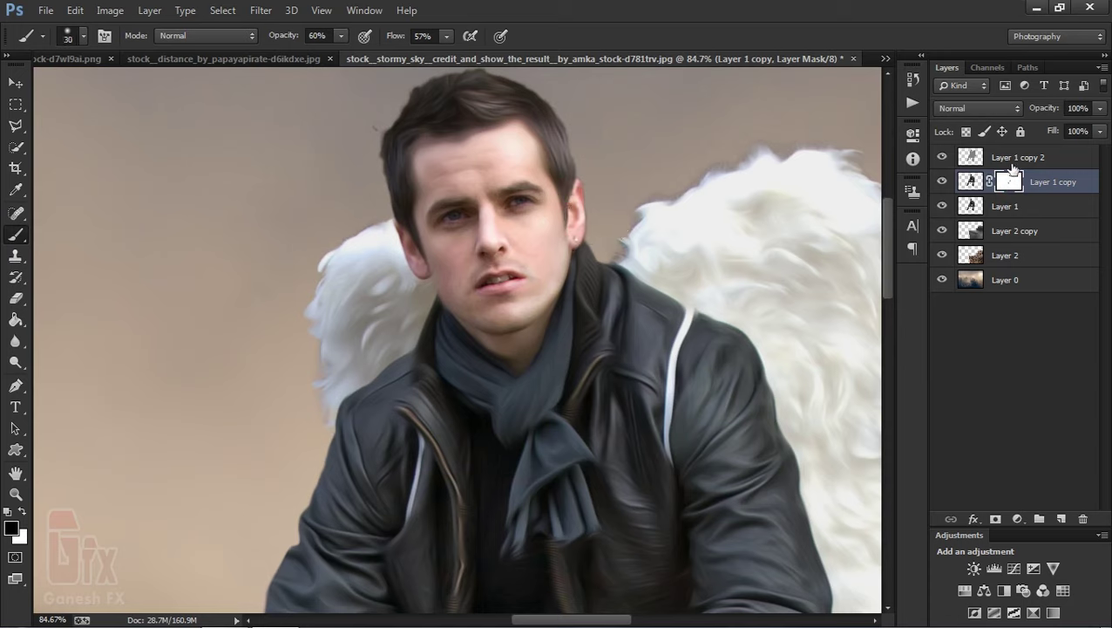
pyautogui.click(1012, 161)
pyautogui.click(16, 362)
pyautogui.click(74, 362)
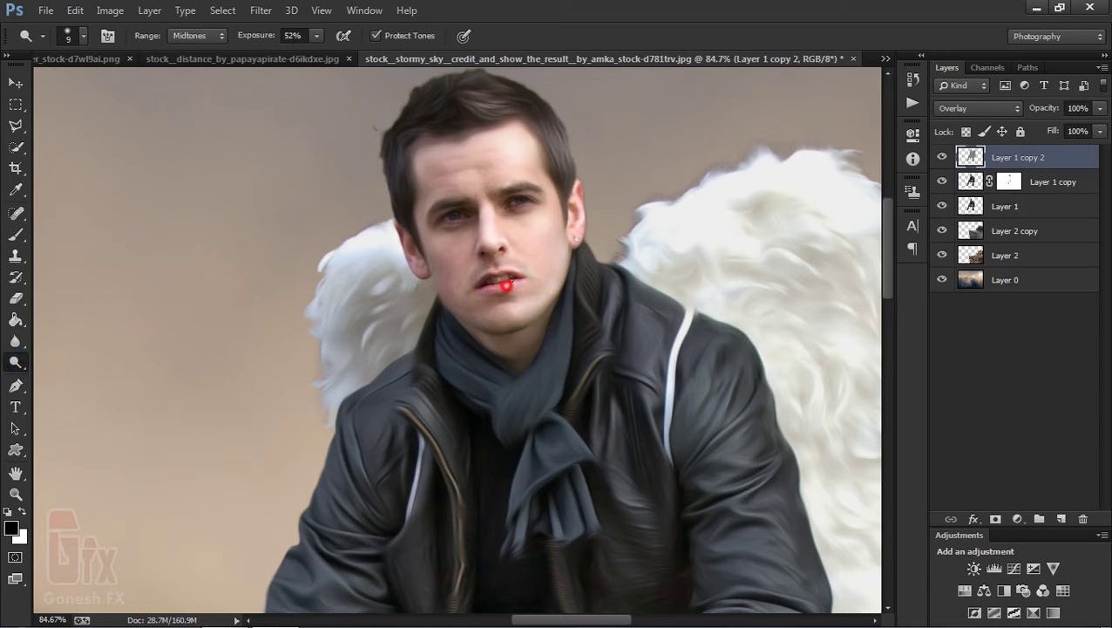
pyautogui.press(']')
pyautogui.press(']')
# - Dodge the jacket shoulder, arm, sleeve and trouser leg with a 125 px brush
pyautogui.keyDown('alt'); pyautogui.scroll(-3, 586, 336); pyautogui.keyUp('alt')
pyautogui.keyDown('alt'); pyautogui.scroll(-2, 583, 259); pyautogui.keyUp('alt')
pyautogui.keyDown('alt'); pyautogui.scroll(-2, 570, 253); pyautogui.keyUp('alt')
pyautogui.press(']')
pyautogui.moveTo(570, 253)
pyautogui.mouseDown()
pyautogui.moveTo(548, 346)
pyautogui.moveTo(551, 458)
pyautogui.mouseUp()
pyautogui.moveTo(442, 289)
pyautogui.mouseDown()
pyautogui.moveTo(425, 388)
pyautogui.moveTo(357, 464)
pyautogui.mouseUp()
# - Lighten the jacket collar, the wing's right edge, the forearm sleeve and shoulder
pyautogui.press(']')
pyautogui.press(']')
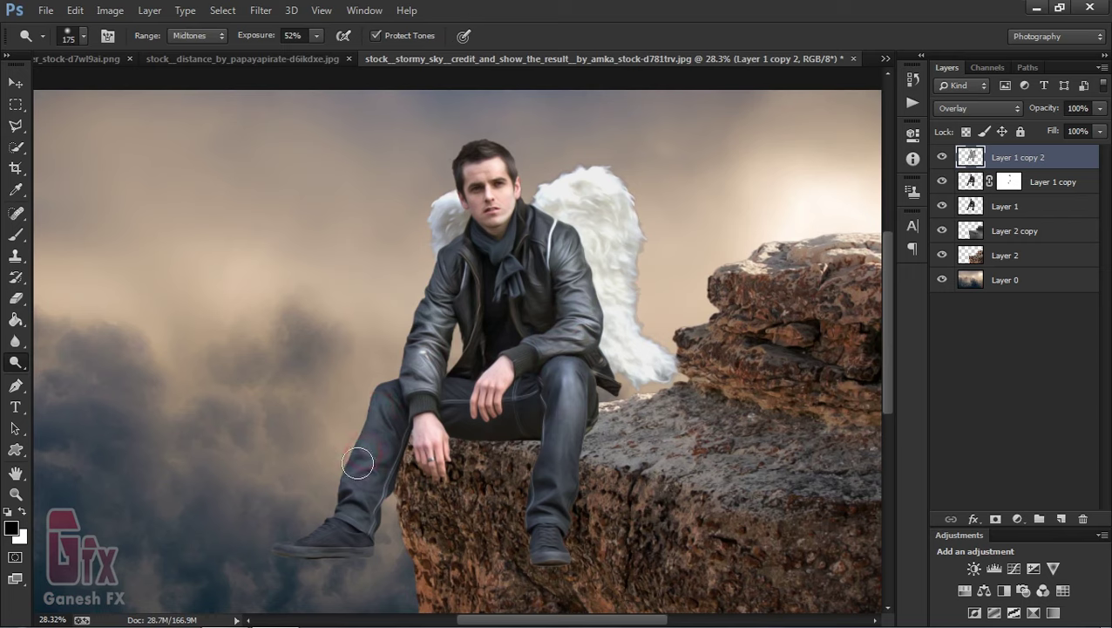
pyautogui.press('[')
pyautogui.press('[')
pyautogui.press('[')
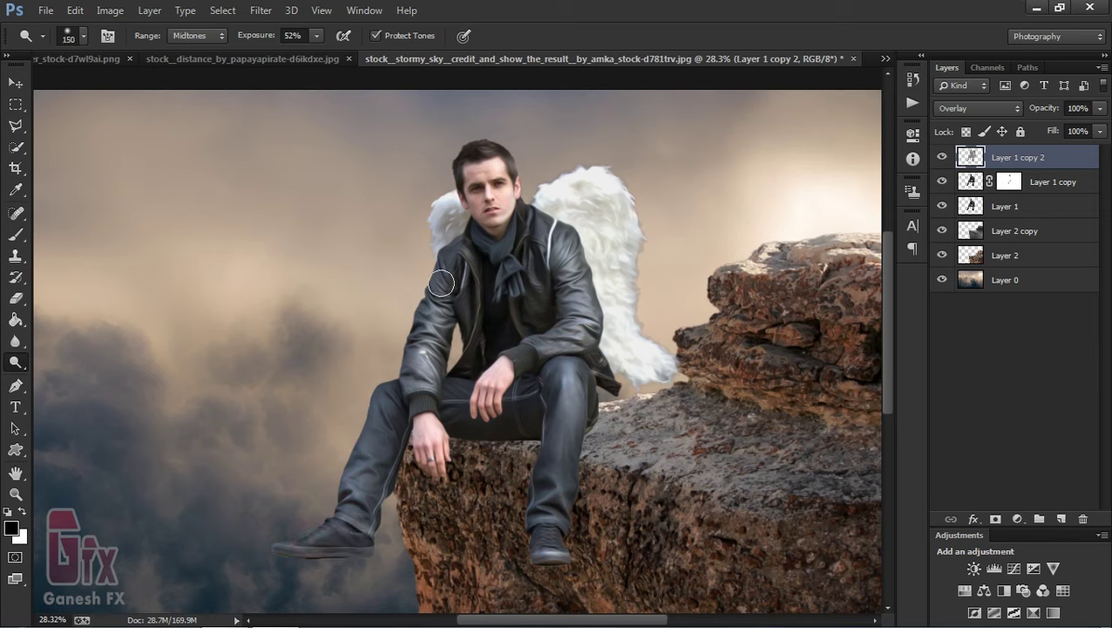
pyautogui.press('[')
pyautogui.press('[')
pyautogui.press('[')
pyautogui.moveTo(536, 262); pyautogui.dragTo(524, 230)
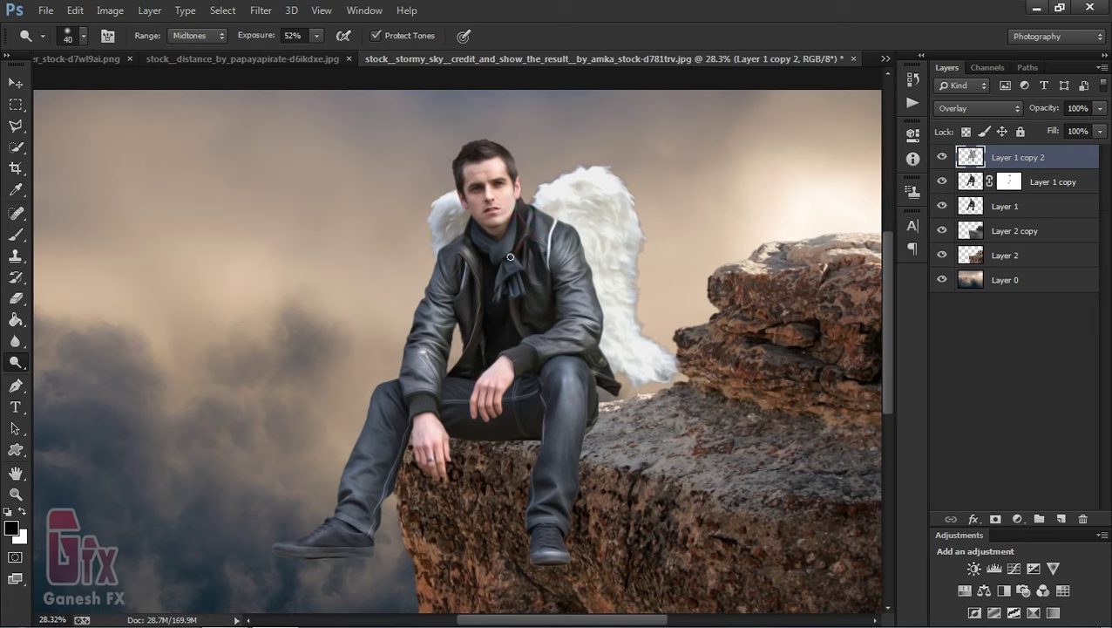
pyautogui.press(']')
pyautogui.press(']')
pyautogui.moveTo(571, 230); pyautogui.dragTo(516, 200)
pyautogui.press(']')
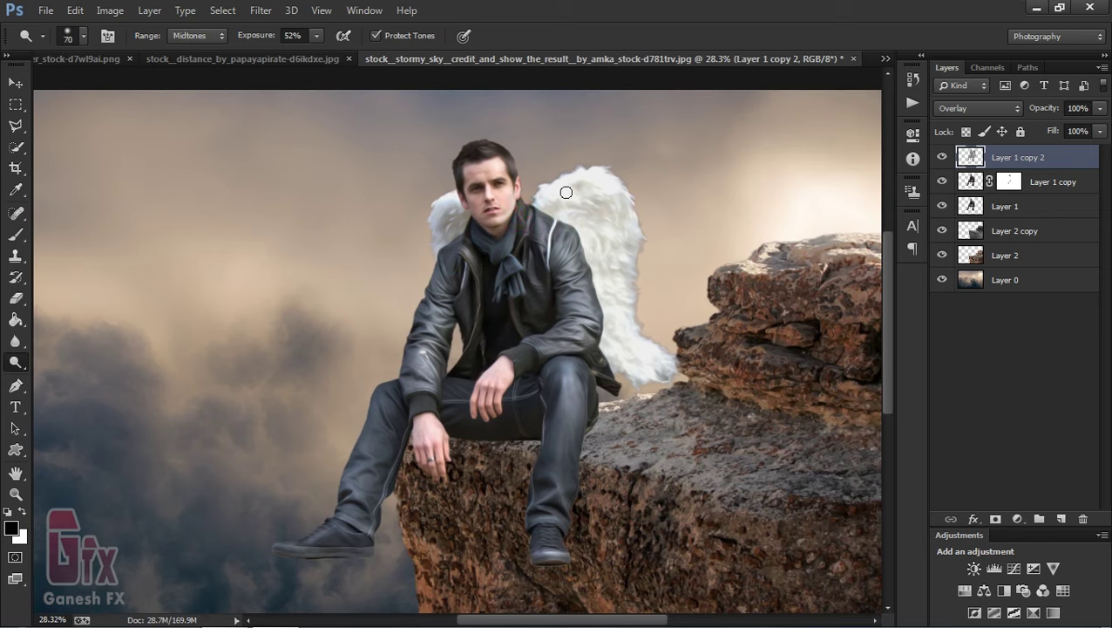
pyautogui.moveTo(631, 226); pyautogui.dragTo(641, 297)
pyautogui.press('[')
pyautogui.press('[')
pyautogui.press('[')
pyautogui.moveTo(516, 357); pyautogui.dragTo(566, 342)
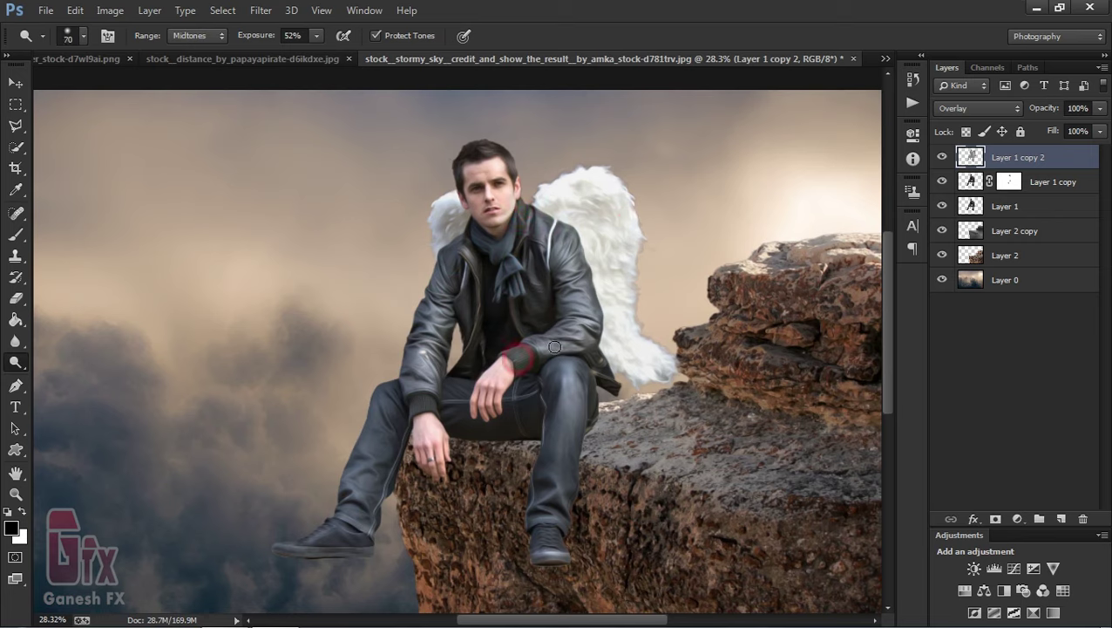
pyautogui.moveTo(577, 229); pyautogui.dragTo(584, 294)
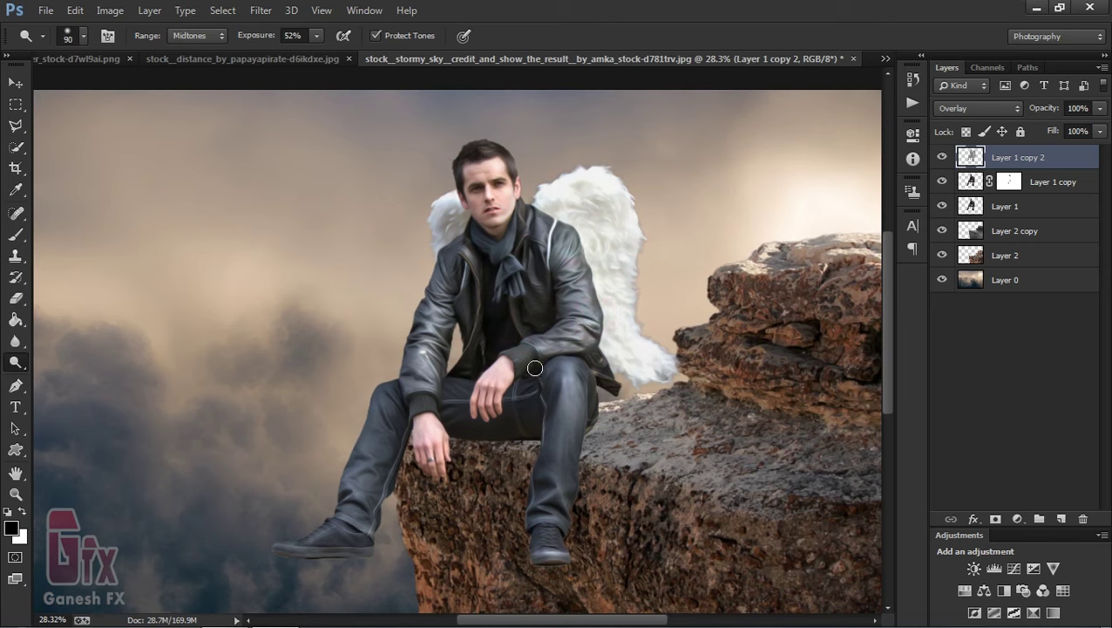
# - Zoom in and lighten the backs and knuckles of both hands
pyautogui.press('[')
pyautogui.scroll(3, 441, 432)
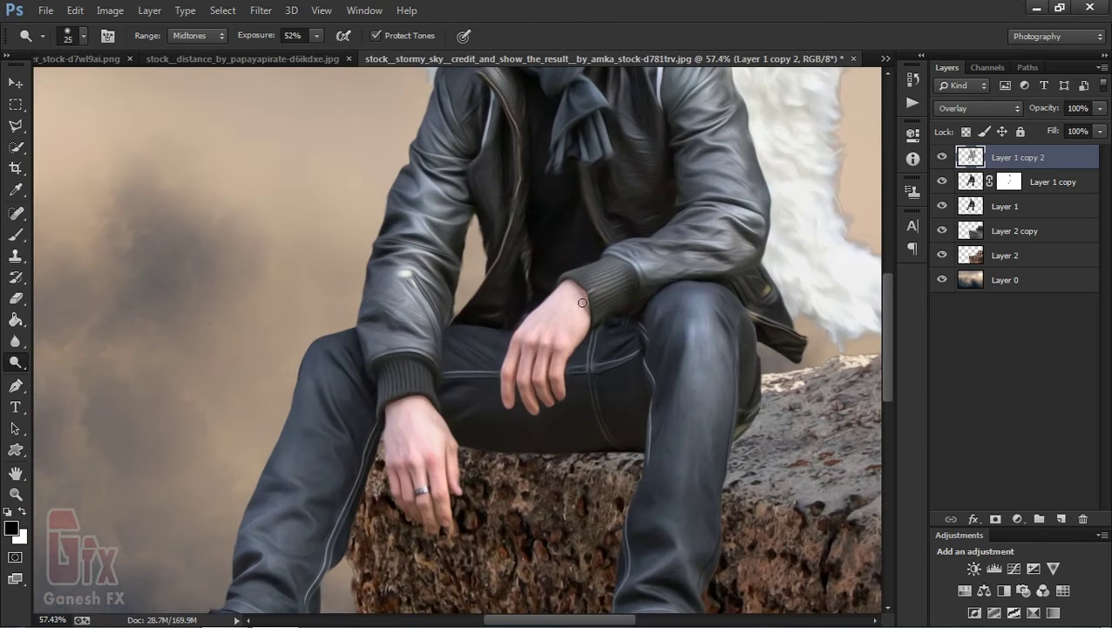
pyautogui.moveTo(537, 349); pyautogui.dragTo(519, 339)
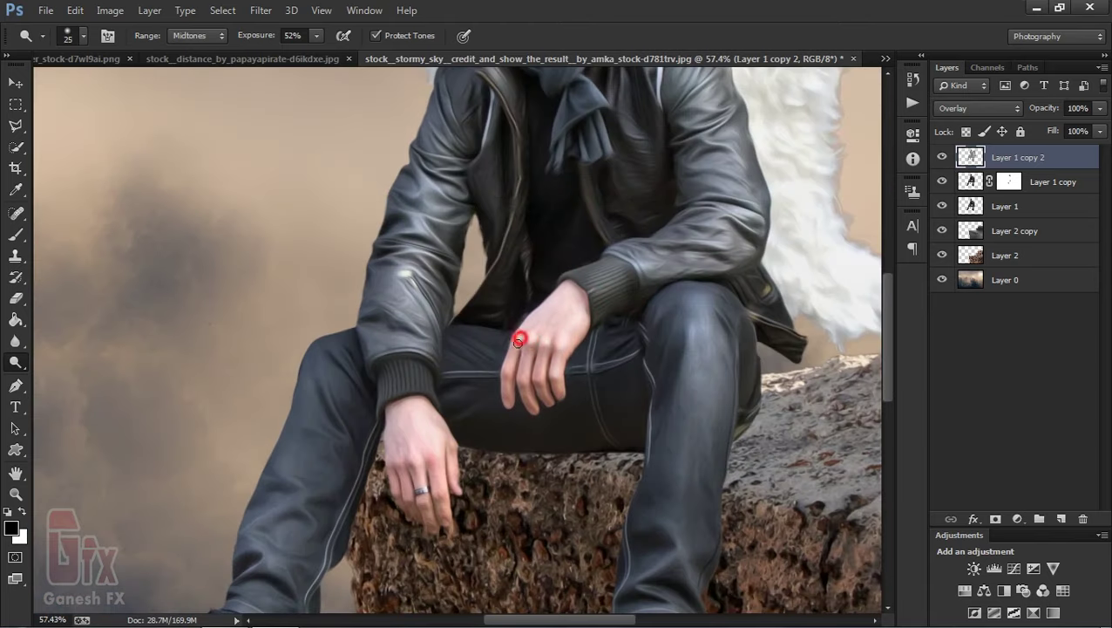
pyautogui.moveTo(434, 450)
pyautogui.mouseDown()
pyautogui.moveTo(404, 472)
pyautogui.moveTo(454, 462)
pyautogui.moveTo(430, 402)
pyautogui.mouseUp()
pyautogui.moveTo(578, 324); pyautogui.dragTo(508, 402)
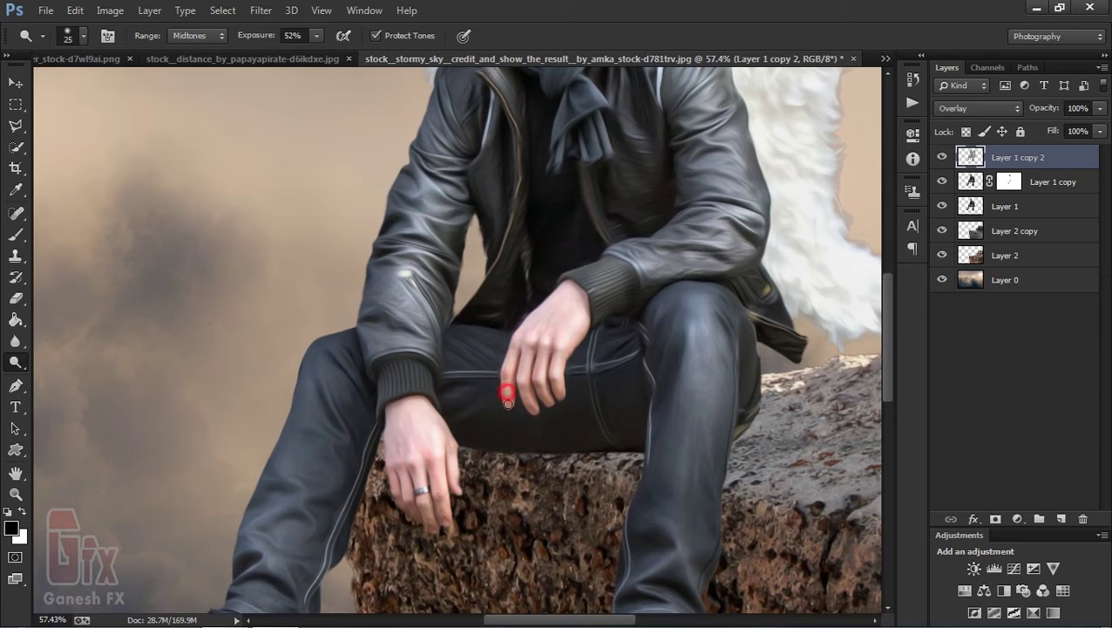
# - Zoom out and brighten the lower-left trouser leg, right sleeve and shoulder
pyautogui.hotkey('ctrl', '-')
pyautogui.hotkey('ctrl', '-')
pyautogui.hotkey('ctrl', '-')
pyautogui.press(']')
pyautogui.press(']')
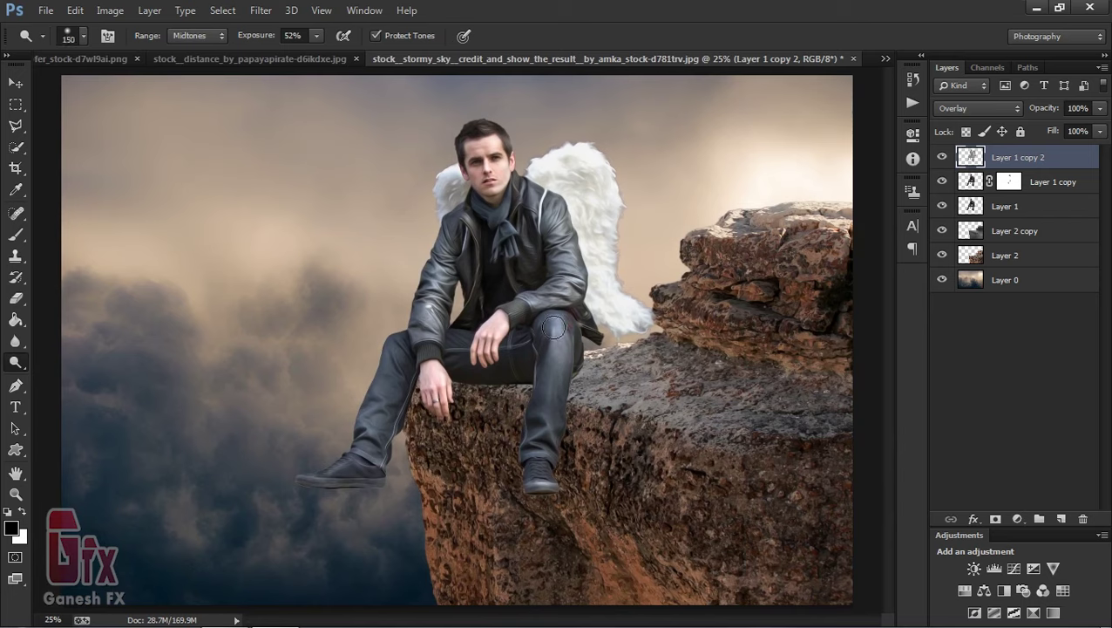
pyautogui.moveTo(393, 349); pyautogui.dragTo(381, 407)
pyautogui.moveTo(563, 261); pyautogui.dragTo(574, 285)
pyautogui.click(429, 247)
pyautogui.rightClick(16, 362)
# - Burn the scarf, chest, thigh, shins and the outer edges of the left leg and arm
pyautogui.click(79, 379)
pyautogui.moveTo(518, 254); pyautogui.dragTo(488, 253)
pyautogui.press('[')
pyautogui.press('[')
pyautogui.press('[')
pyautogui.press('[')
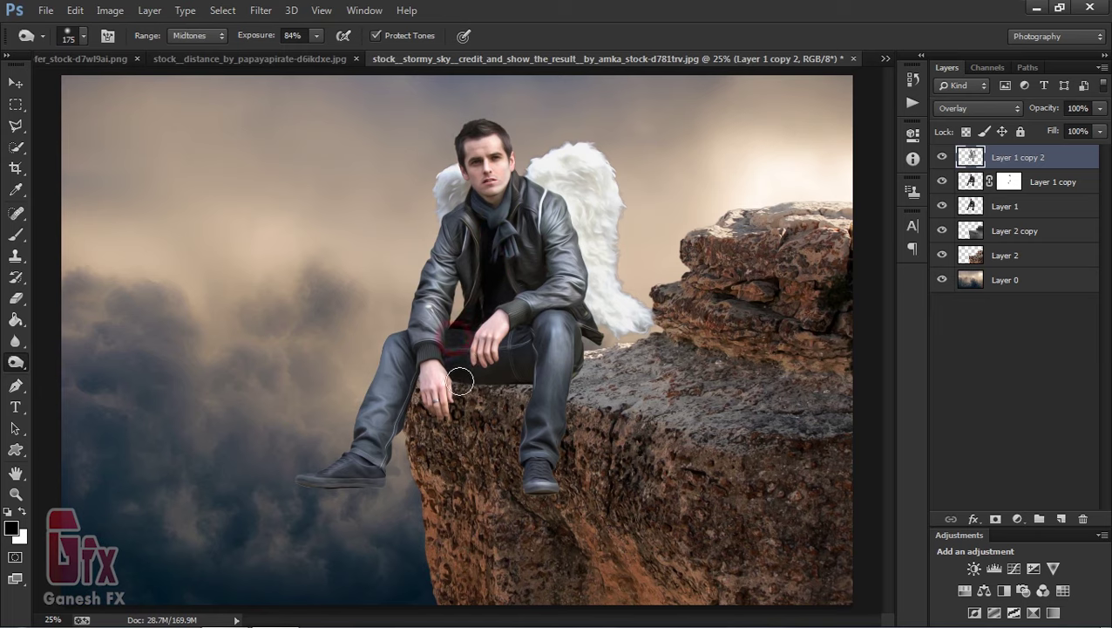
pyautogui.moveTo(468, 377)
pyautogui.mouseDown()
pyautogui.moveTo(512, 342)
pyautogui.moveTo(528, 367)
pyautogui.mouseUp()
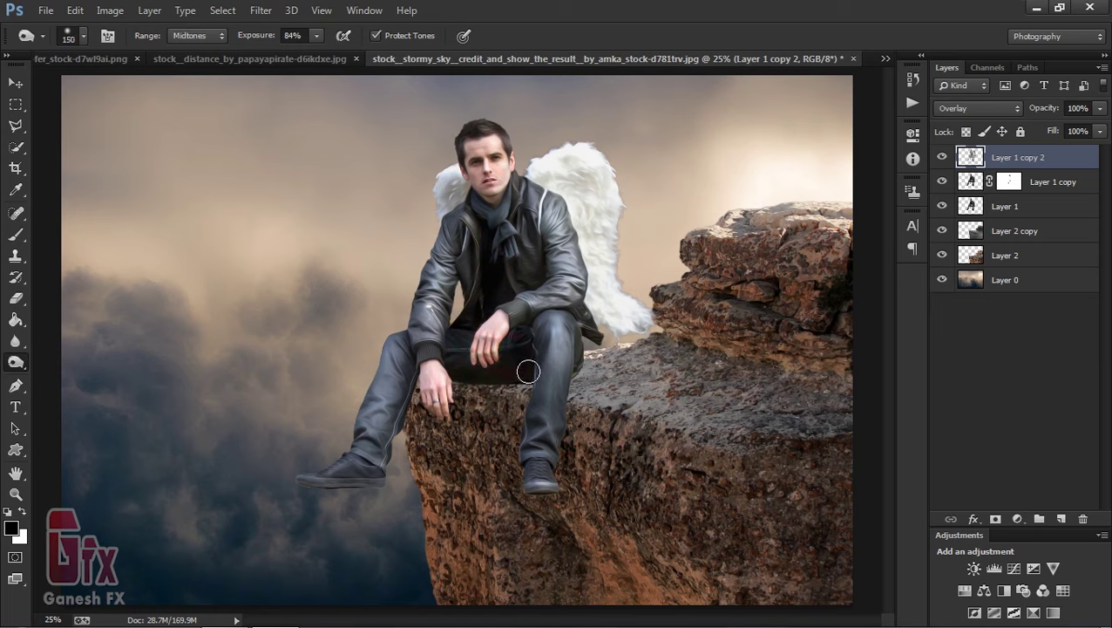
pyautogui.moveTo(521, 440); pyautogui.dragTo(515, 466)
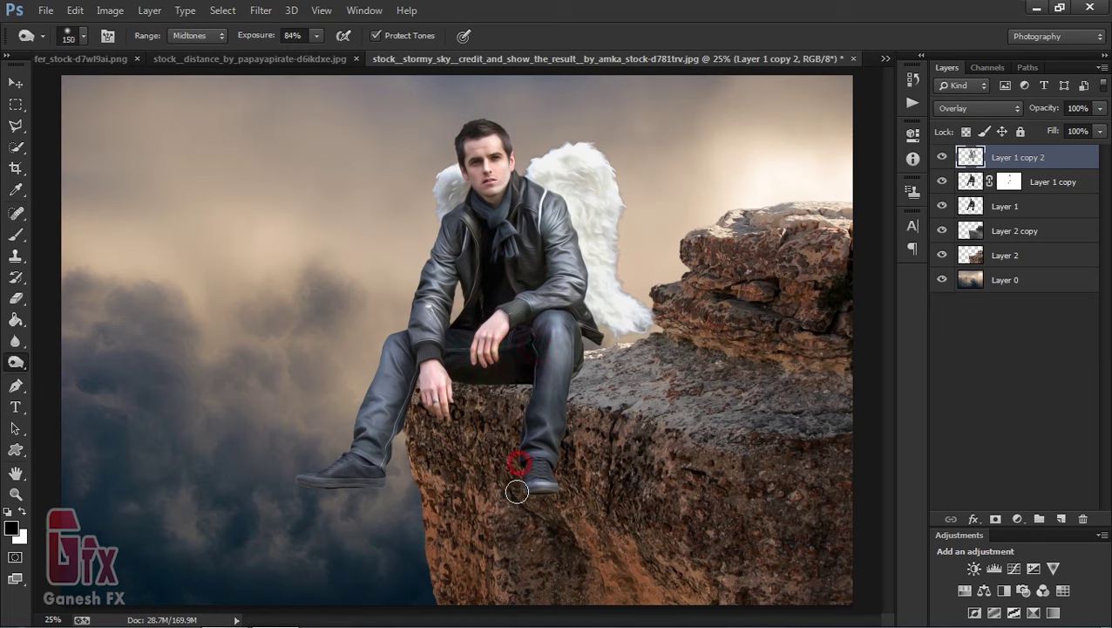
pyautogui.moveTo(411, 377); pyautogui.dragTo(397, 468)
pyautogui.moveTo(383, 339); pyautogui.dragTo(361, 412)
pyautogui.moveTo(406, 320); pyautogui.dragTo(451, 179)
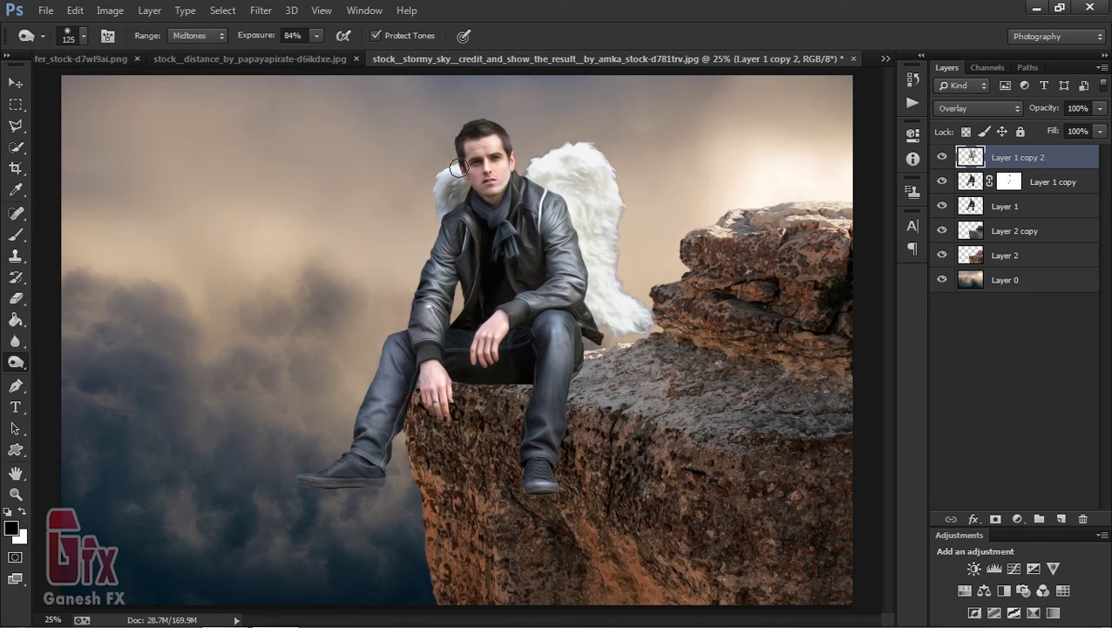
# - At 41% burn exposure, darken the collar, jacket and wing edges and the rock by the knee
pyautogui.click(316, 36)
pyautogui.click(446, 120)
pyautogui.moveTo(490, 207); pyautogui.dragTo(493, 226)
pyautogui.moveTo(493, 268)
pyautogui.mouseDown()
pyautogui.moveTo(476, 214)
pyautogui.moveTo(539, 288)
pyautogui.mouseUp()
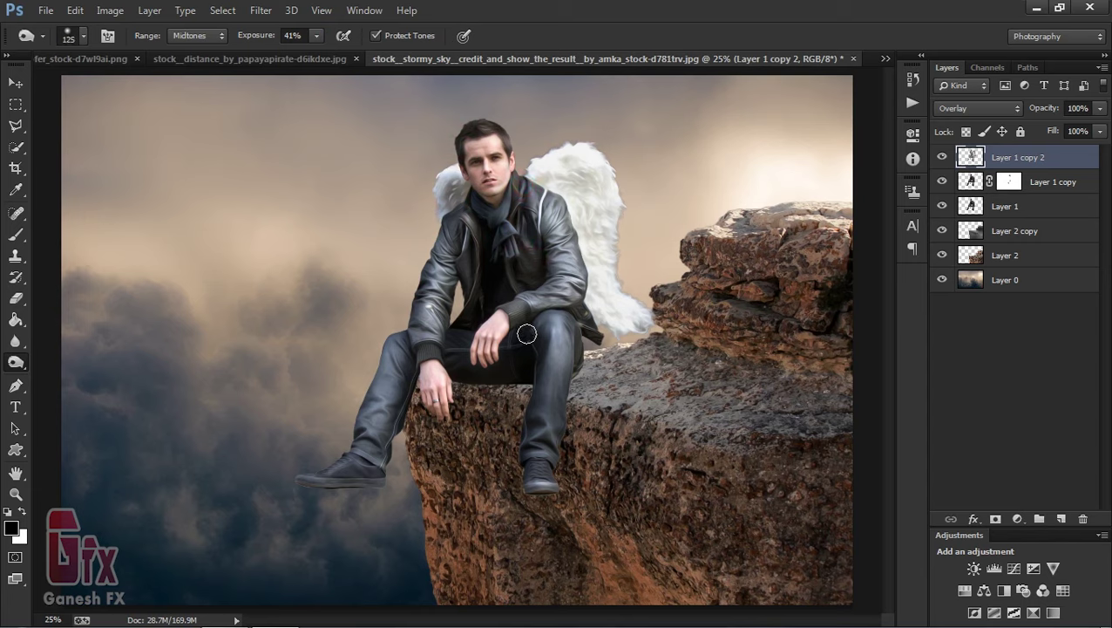
pyautogui.moveTo(577, 345); pyautogui.dragTo(597, 288)
pyautogui.press(']')
pyautogui.press(']')
pyautogui.press('[')
pyautogui.press('[')
pyautogui.press('[')
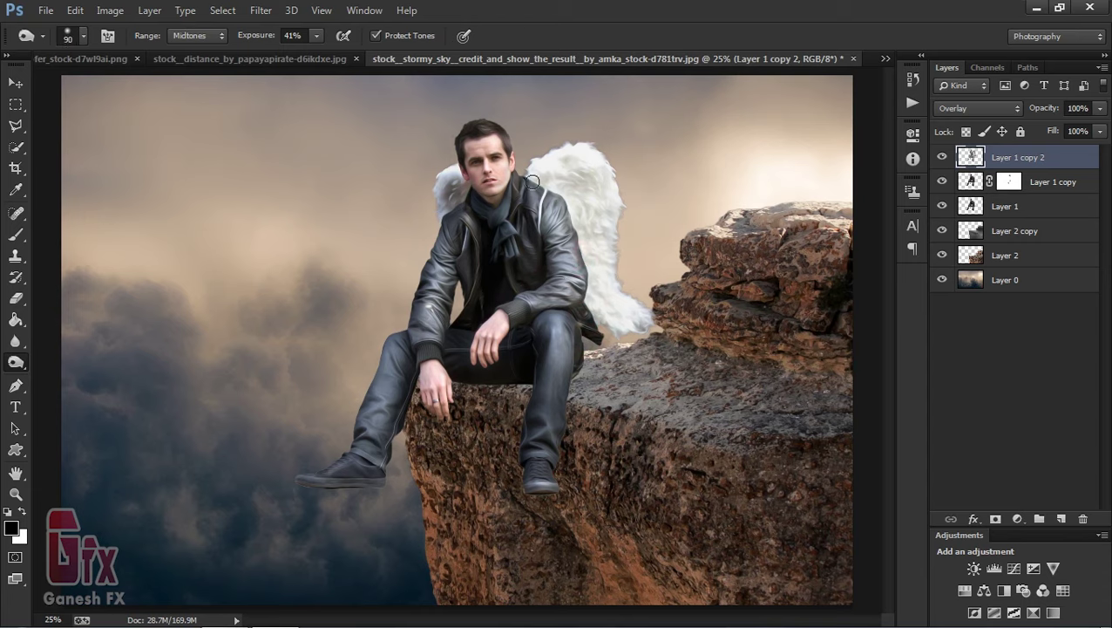
pyautogui.moveTo(547, 188); pyautogui.dragTo(568, 204)
pyautogui.moveTo(575, 350); pyautogui.dragTo(590, 385)
# - Add a new layer named 'shadow' beneath Layer 1
pyautogui.click(16, 82)
pyautogui.click(1039, 207)
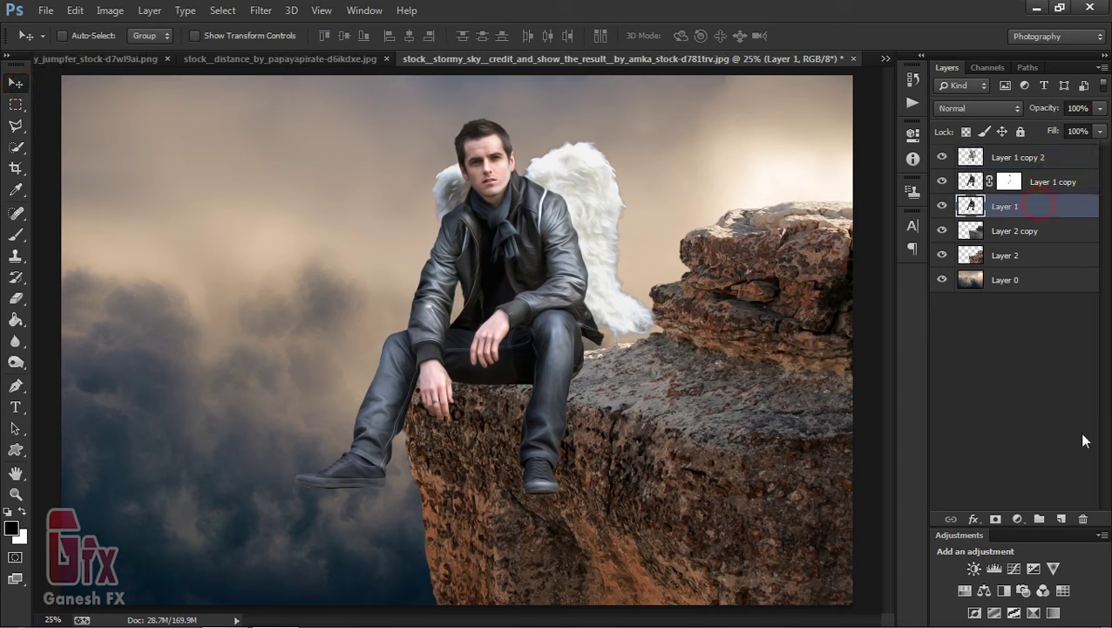
pyautogui.click(1062, 520)
pyautogui.moveTo(1026, 210); pyautogui.dragTo(1035, 242)
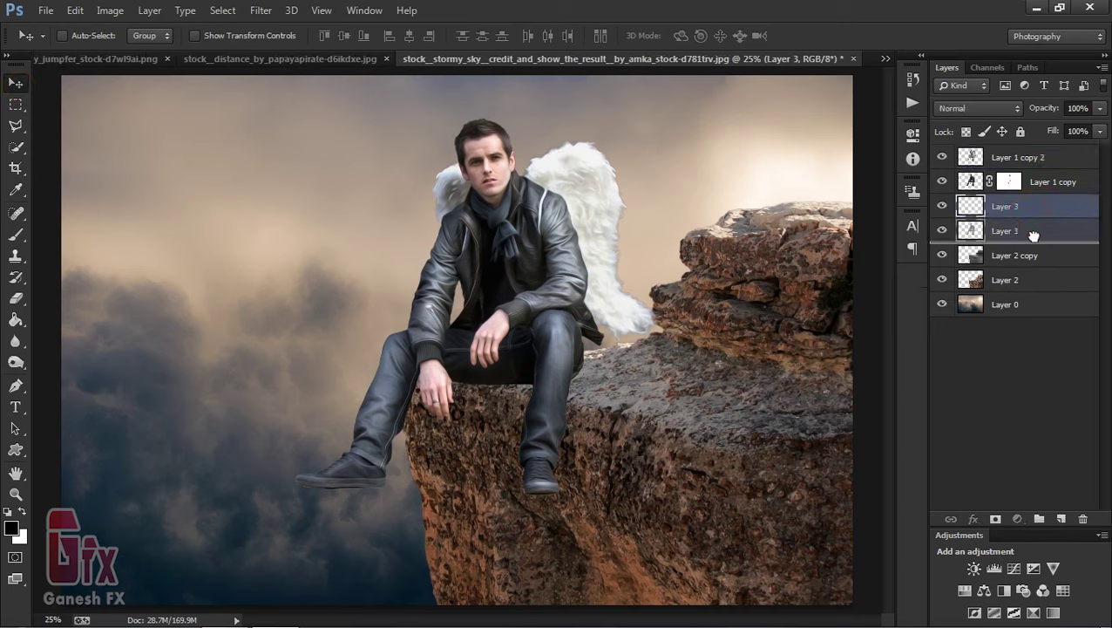
pyautogui.doubleClick(1016, 232)
pyautogui.write('shadow')
pyautogui.press('Return')
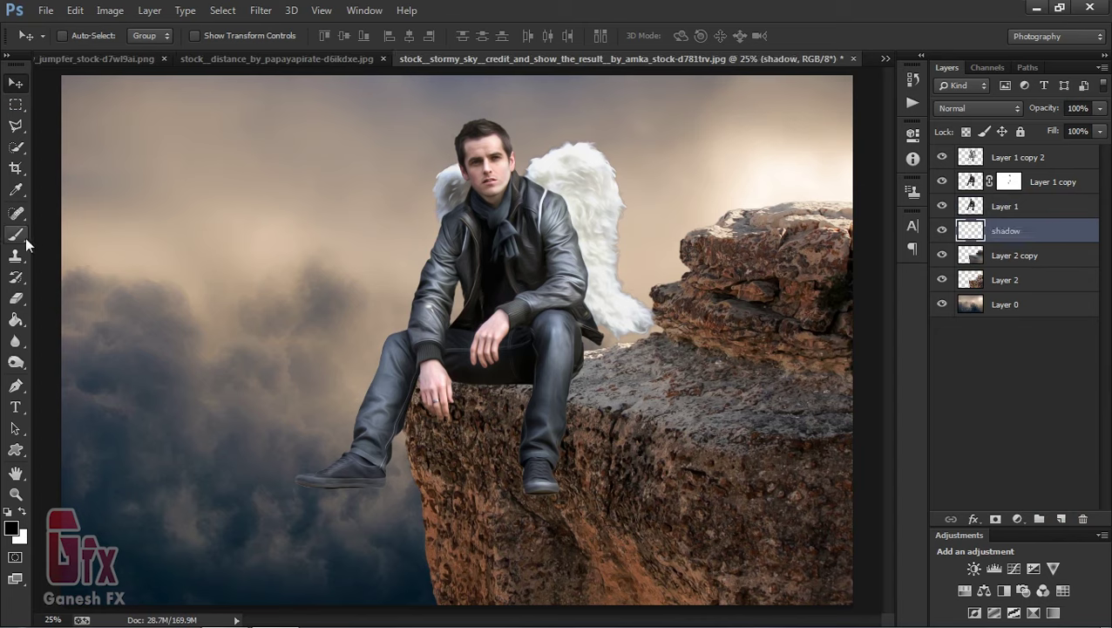
# - With a 100% flow and opacity brush, paint shadow along the leg, thighs and knee
pyautogui.moveTo(25, 237); pyautogui.dragTo(96, 232)
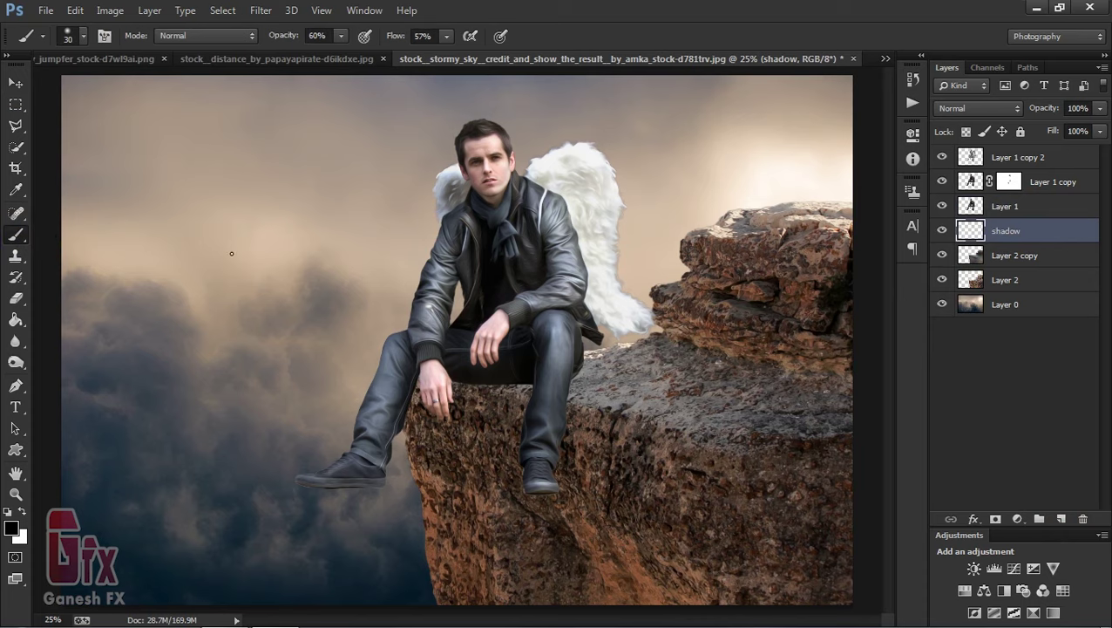
pyautogui.press(']')
pyautogui.press(']')
pyautogui.moveTo(455, 52); pyautogui.dragTo(485, 54)
pyautogui.click(338, 36)
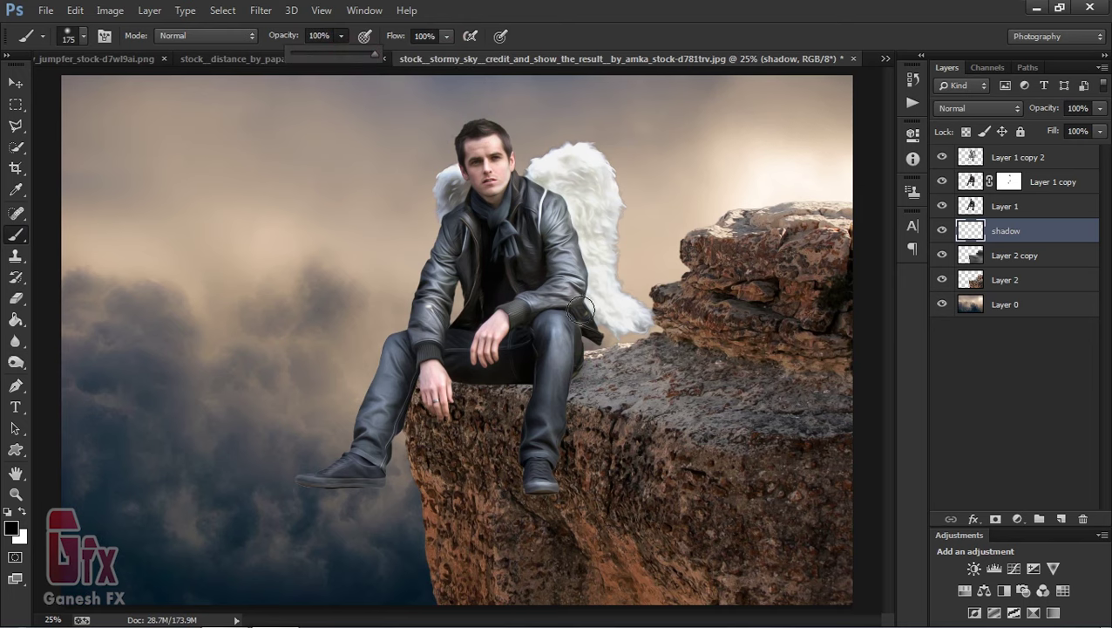
pyautogui.click(576, 361)
pyautogui.press('[')
pyautogui.press('[')
pyautogui.press('[')
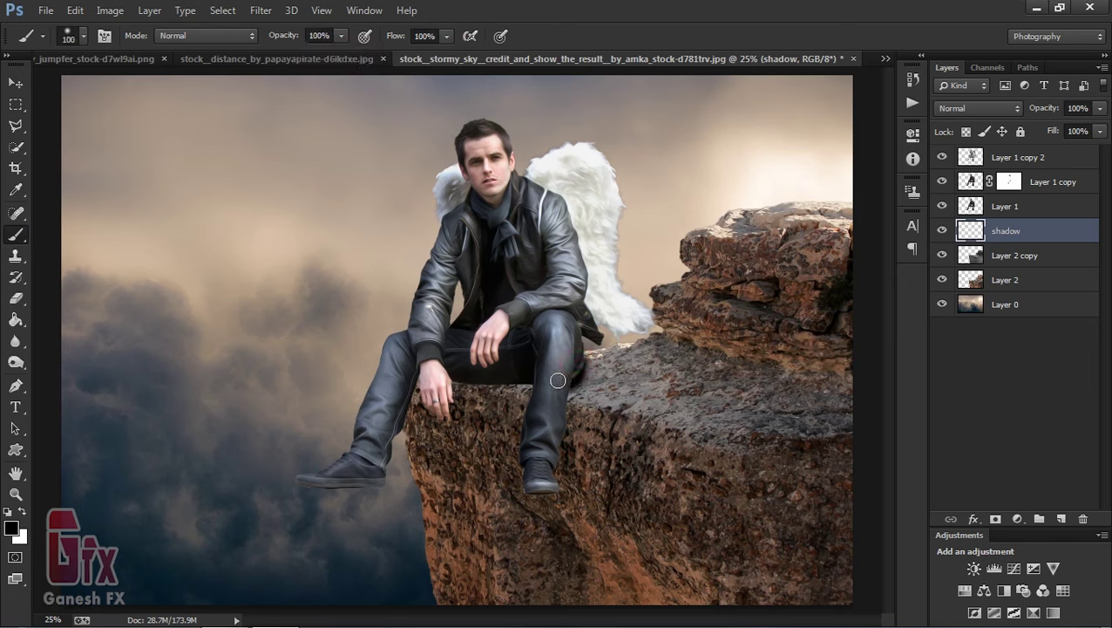
pyautogui.moveTo(417, 386); pyautogui.dragTo(403, 416)
pyautogui.moveTo(486, 384); pyautogui.dragTo(582, 368)
pyautogui.press('[')
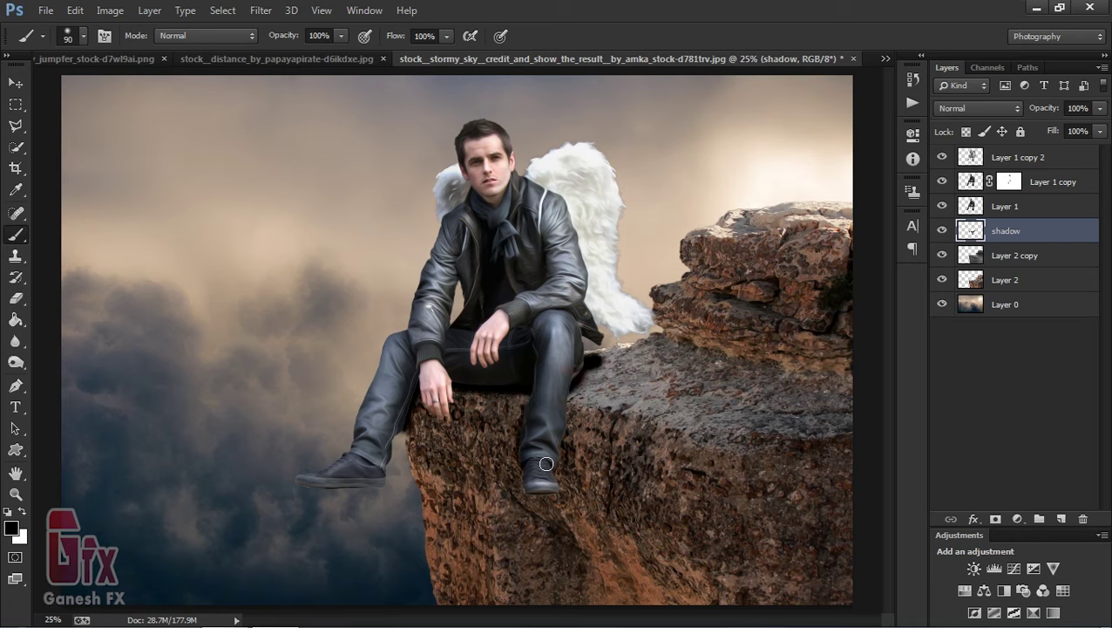
pyautogui.click(526, 397)
# - Paint dark shadow over the rock ledge with a large brush at 50% opacity, 69% flow
pyautogui.press(']')
pyautogui.press(']')
pyautogui.press(']')
pyautogui.moveTo(340, 36); pyautogui.dragTo(306, 51)
pyautogui.moveTo(447, 36); pyautogui.dragTo(414, 61)
pyautogui.press(']')
pyautogui.press(']')
pyautogui.press(']')
pyautogui.moveTo(654, 366)
pyautogui.mouseDown()
pyautogui.moveTo(765, 390)
pyautogui.moveTo(718, 316)
pyautogui.moveTo(826, 324)
pyautogui.moveTo(815, 410)
pyautogui.mouseUp()
pyautogui.press(']')
pyautogui.press(']')
pyautogui.moveTo(675, 402); pyautogui.dragTo(814, 335)
pyautogui.click(824, 309)
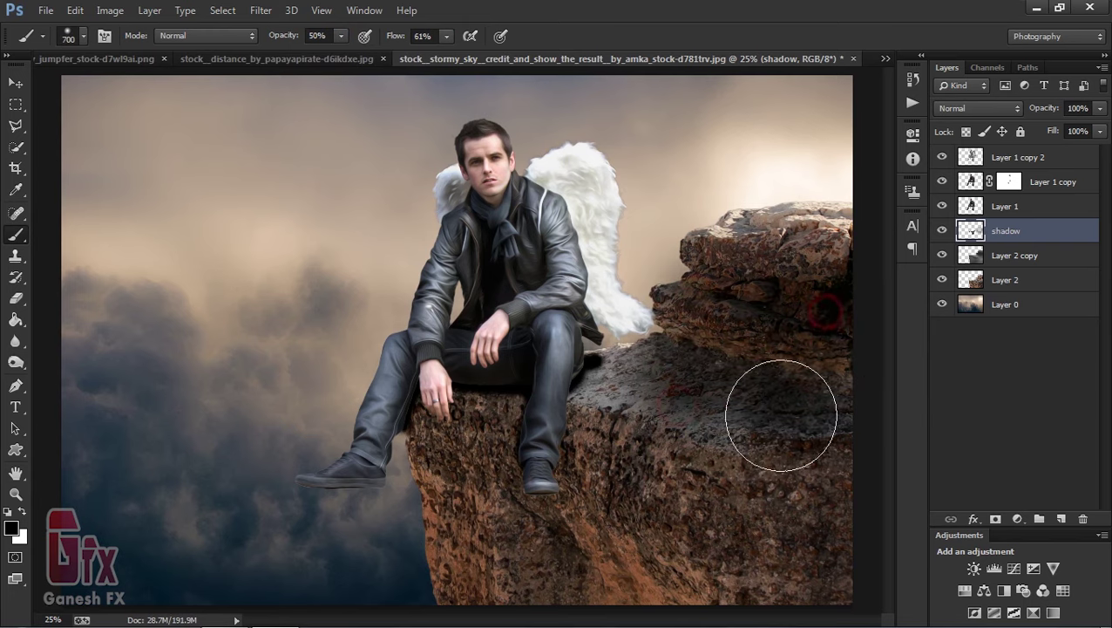
pyautogui.moveTo(682, 410); pyautogui.dragTo(785, 442)
pyautogui.press(']')
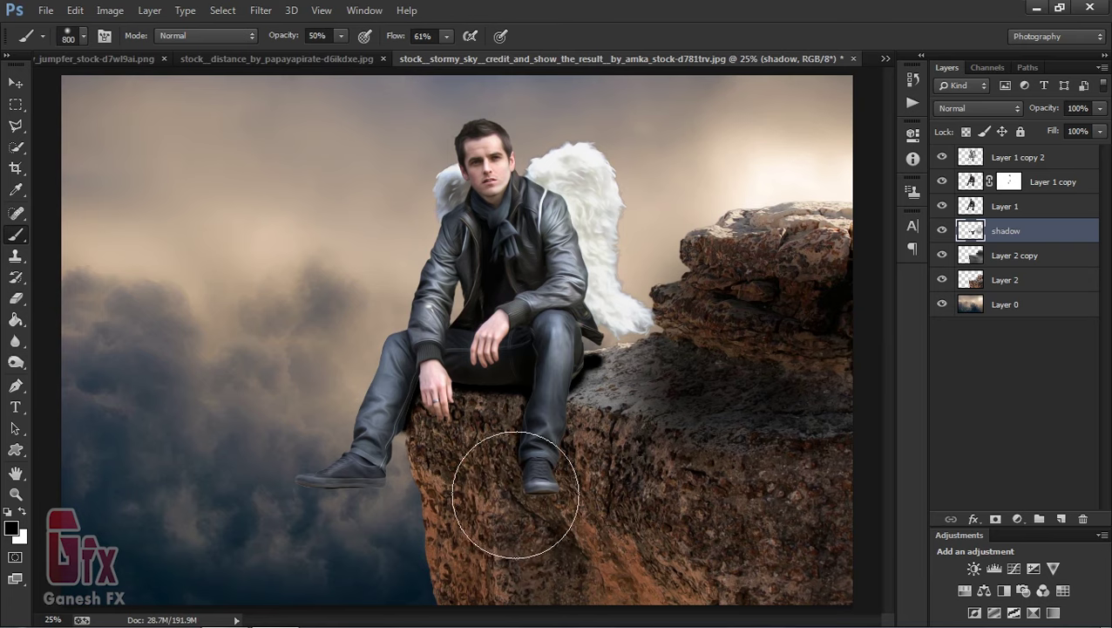
pyautogui.press(']')
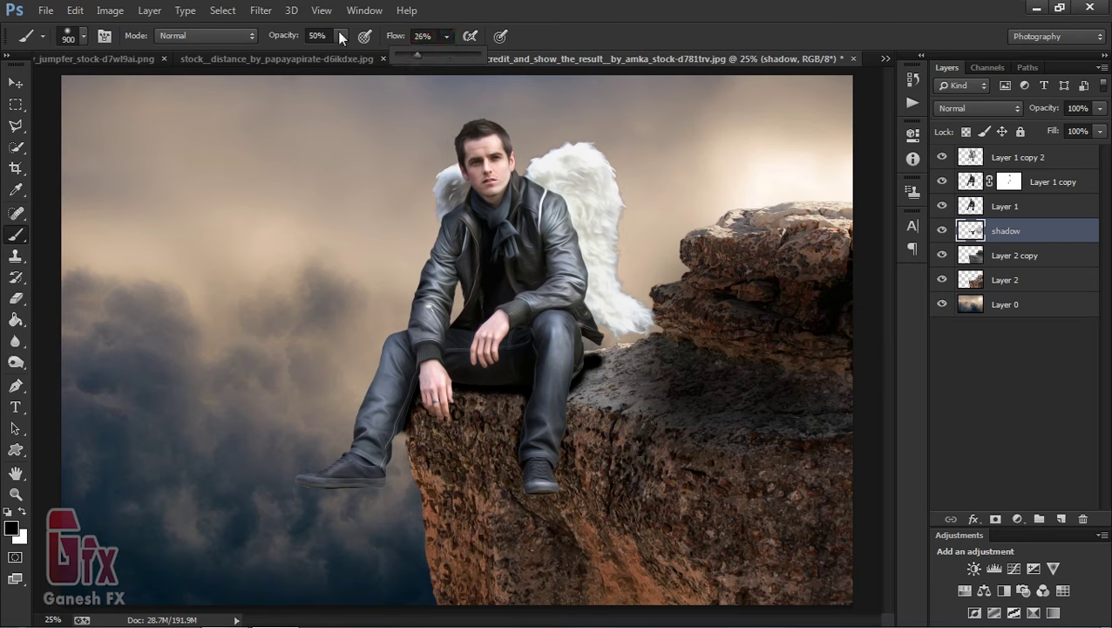
# - Add a soft 22% opacity shadow over the rock and near the legs
pyautogui.moveTo(339, 37); pyautogui.dragTo(313, 49)
pyautogui.moveTo(471, 472)
pyautogui.mouseDown()
pyautogui.moveTo(462, 454)
pyautogui.moveTo(596, 484)
pyautogui.moveTo(497, 559)
pyautogui.moveTo(595, 559)
pyautogui.moveTo(770, 591)
pyautogui.mouseUp()
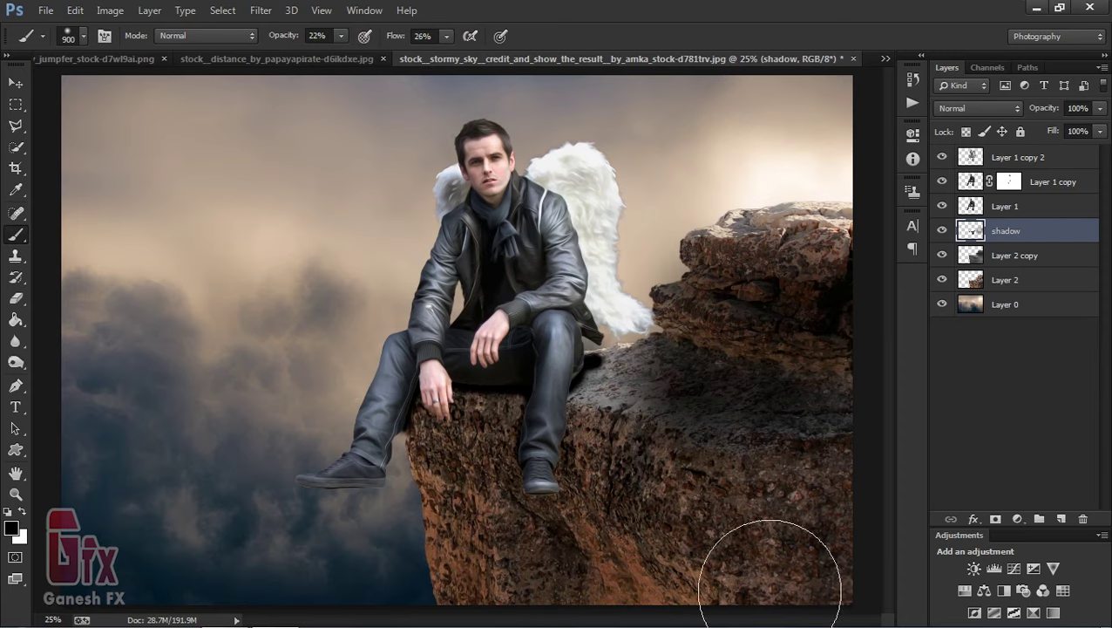
pyautogui.moveTo(827, 428)
pyautogui.mouseDown()
pyautogui.moveTo(667, 401)
pyautogui.moveTo(633, 387)
pyautogui.moveTo(641, 368)
pyautogui.moveTo(621, 385)
pyautogui.moveTo(799, 410)
pyautogui.moveTo(725, 405)
pyautogui.moveTo(598, 336)
pyautogui.mouseUp()
pyautogui.press('[')
pyautogui.press('[')
pyautogui.press('[')
pyautogui.press('[')
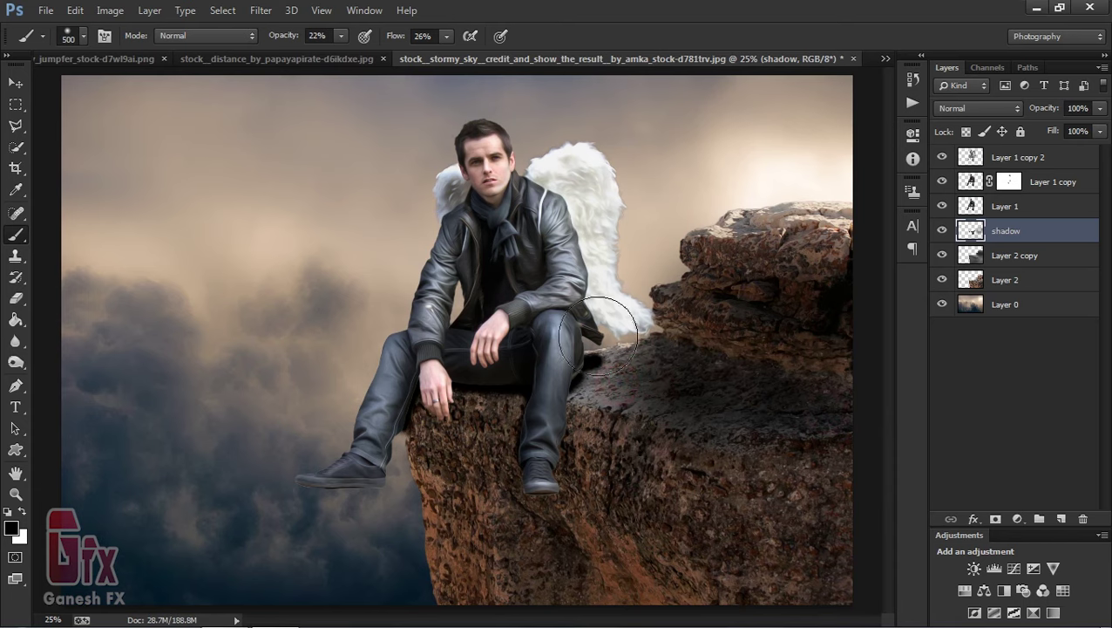
# - Set the shadow layer's opacity to 69%
pyautogui.click(16, 82)
pyautogui.click(1101, 107)
pyautogui.moveTo(1098, 116); pyautogui.dragTo(1077, 131)
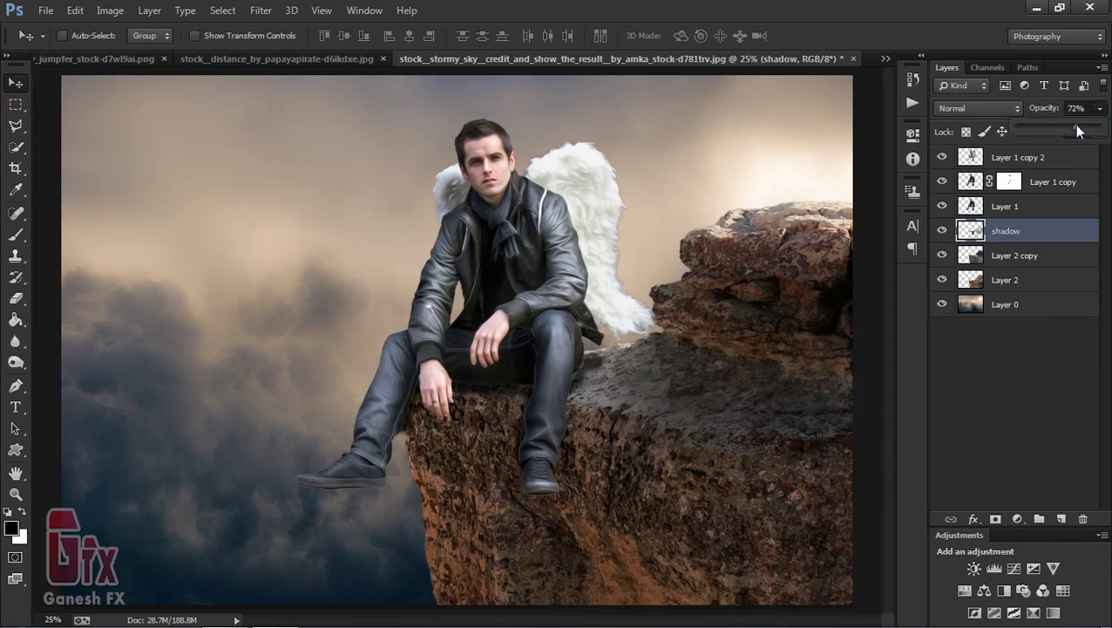
pyautogui.moveTo(1078, 130); pyautogui.dragTo(1071, 125)
# - Apply a Gaussian Blur of 20.9 pixels to the shadow layer
pyautogui.click(264, 15)
pyautogui.click(521, 303)
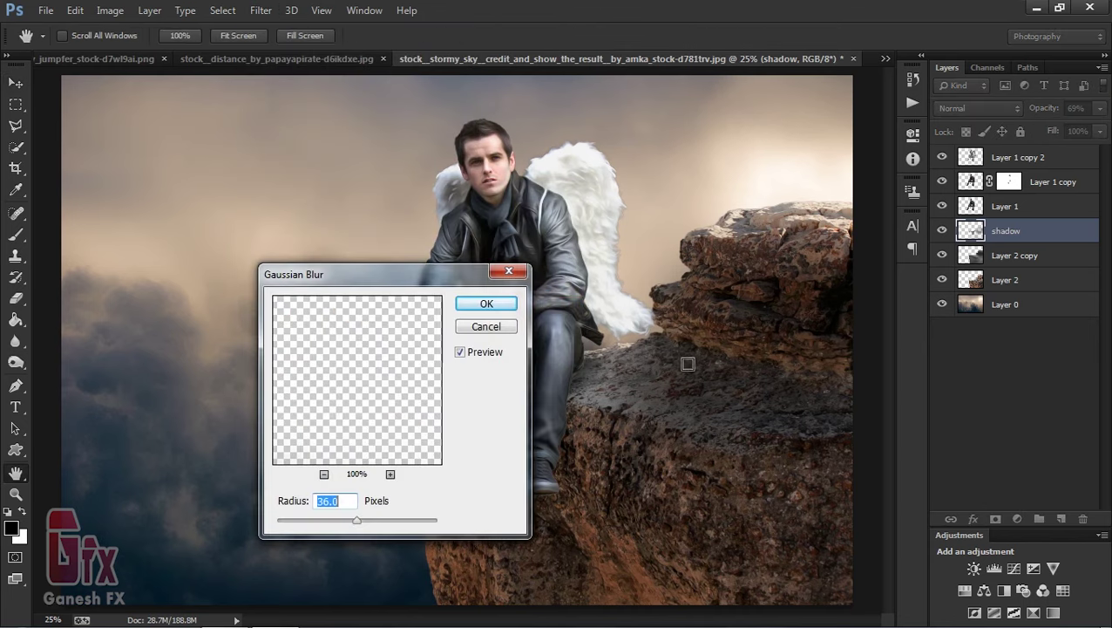
pyautogui.moveTo(405, 276); pyautogui.dragTo(318, 147)
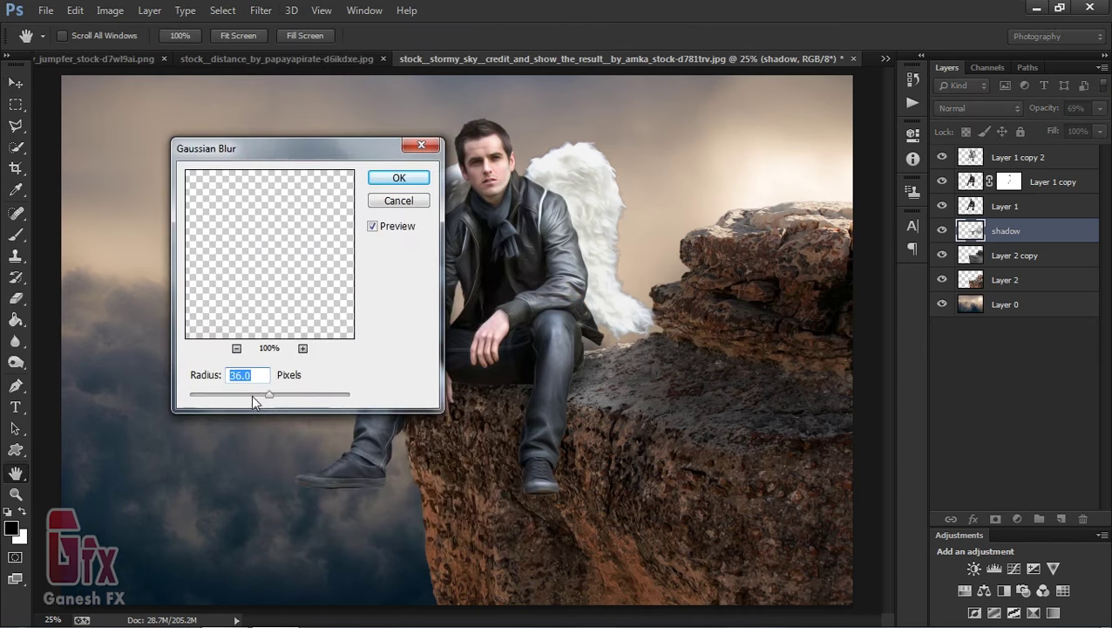
pyautogui.moveTo(256, 396); pyautogui.dragTo(261, 397)
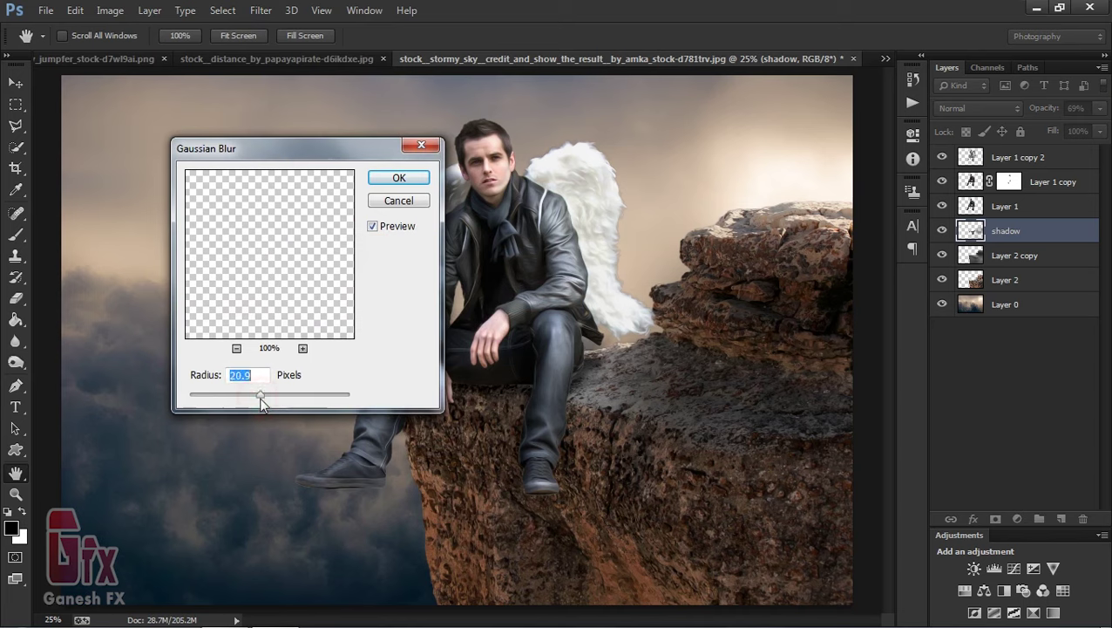
pyautogui.click(410, 178)
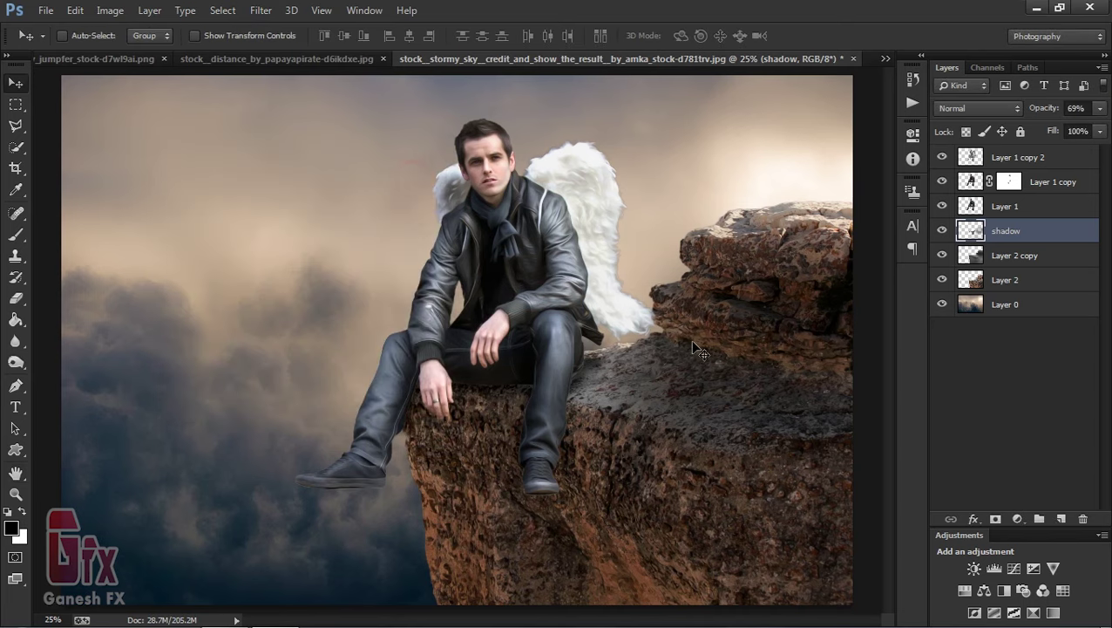
# - Add a new layer named 'deep shadow' above the shadow layer
pyautogui.click(1061, 519)
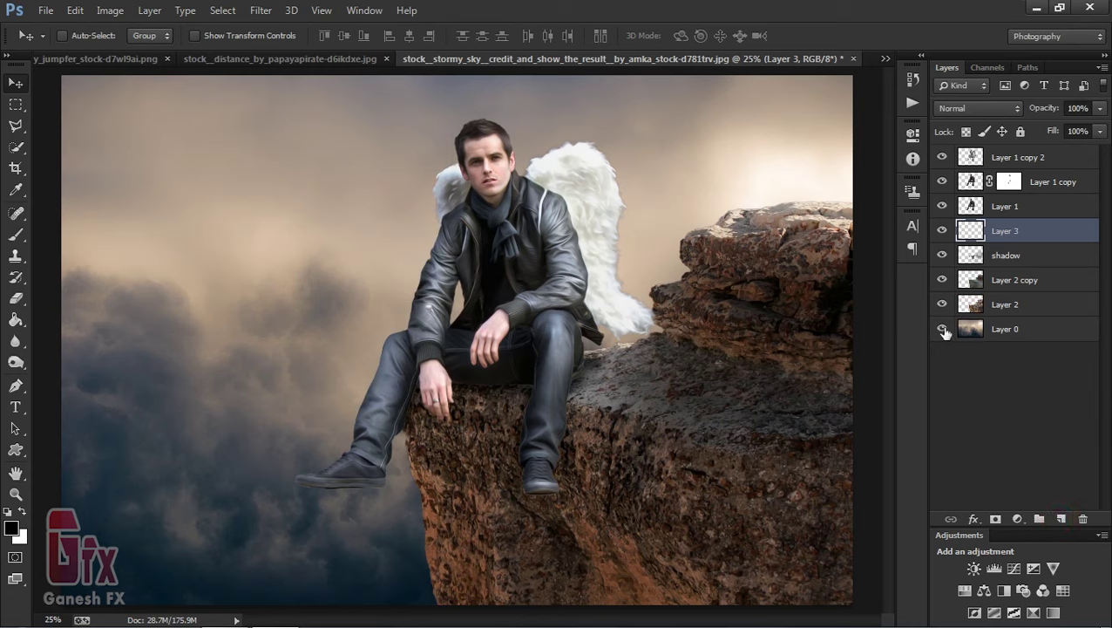
pyautogui.doubleClick(1008, 231)
pyautogui.write('deep shadow')
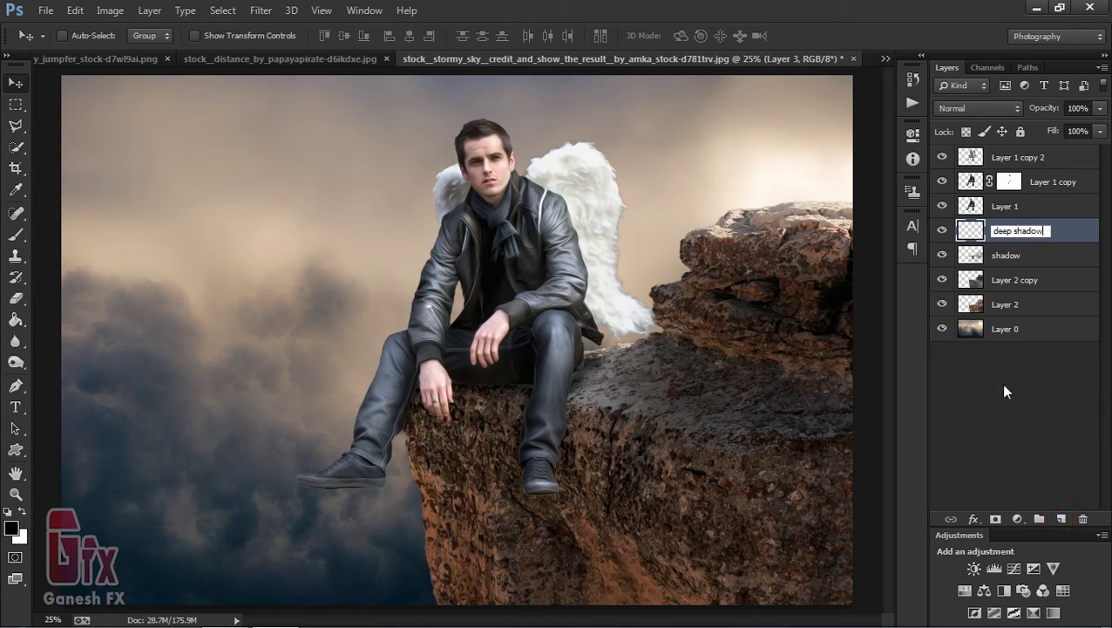
pyautogui.press('Return')
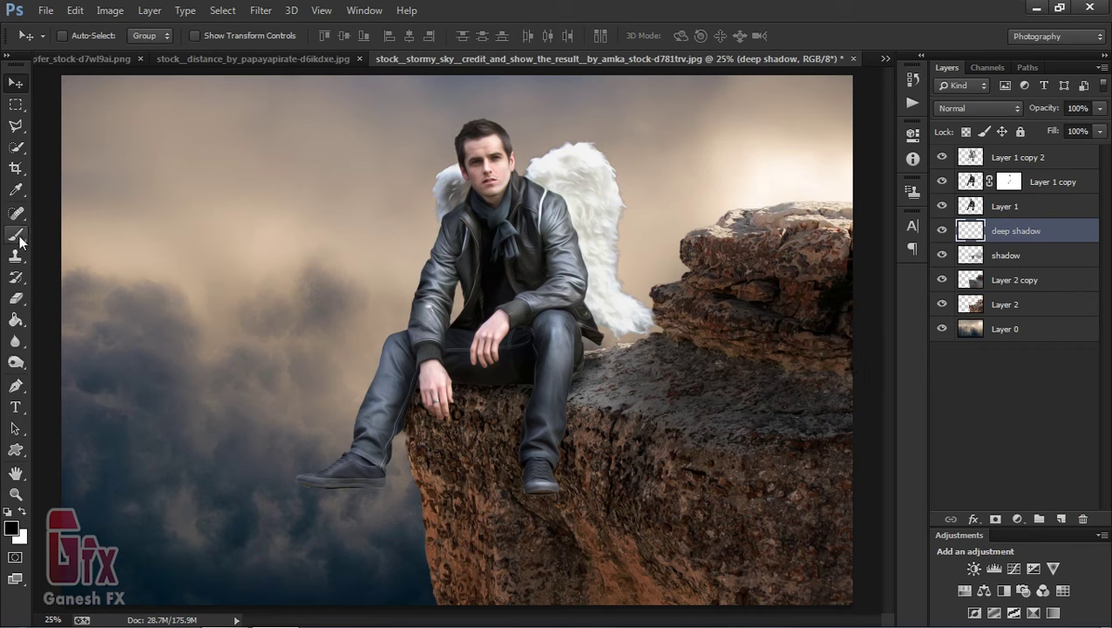
# - With a small 100% opacity brush, darken the shadow under the thigh on the rock
pyautogui.rightClick(17, 234)
pyautogui.click(69, 236)
pyautogui.click(446, 36)
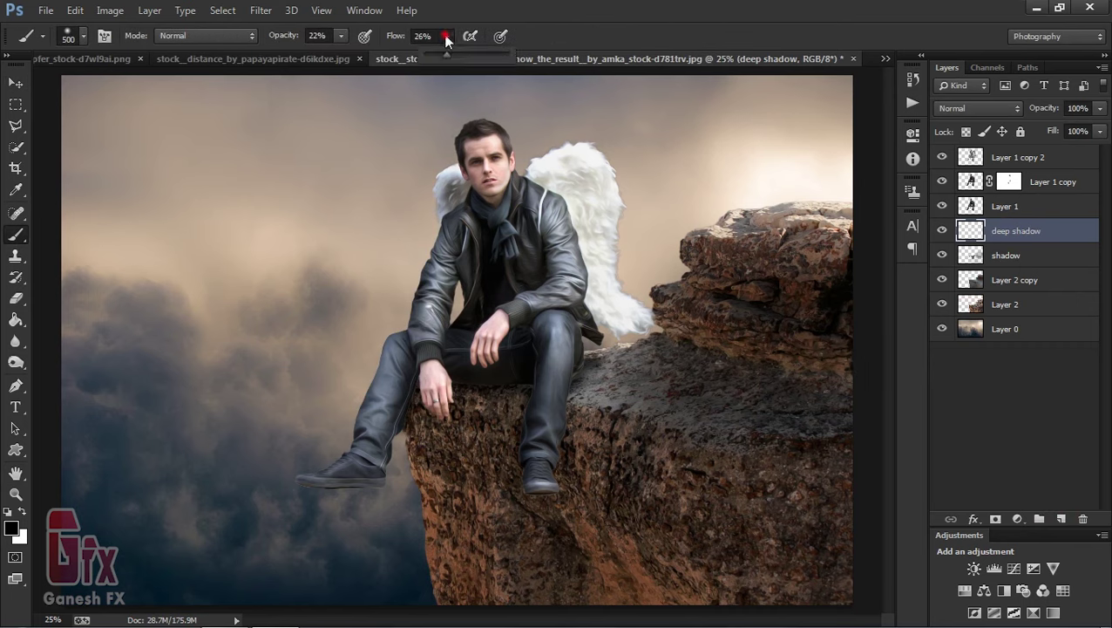
pyautogui.click(349, 41)
pyautogui.press('0')
pyautogui.press('[')
pyautogui.press('[')
pyautogui.press('[')
pyautogui.press('[')
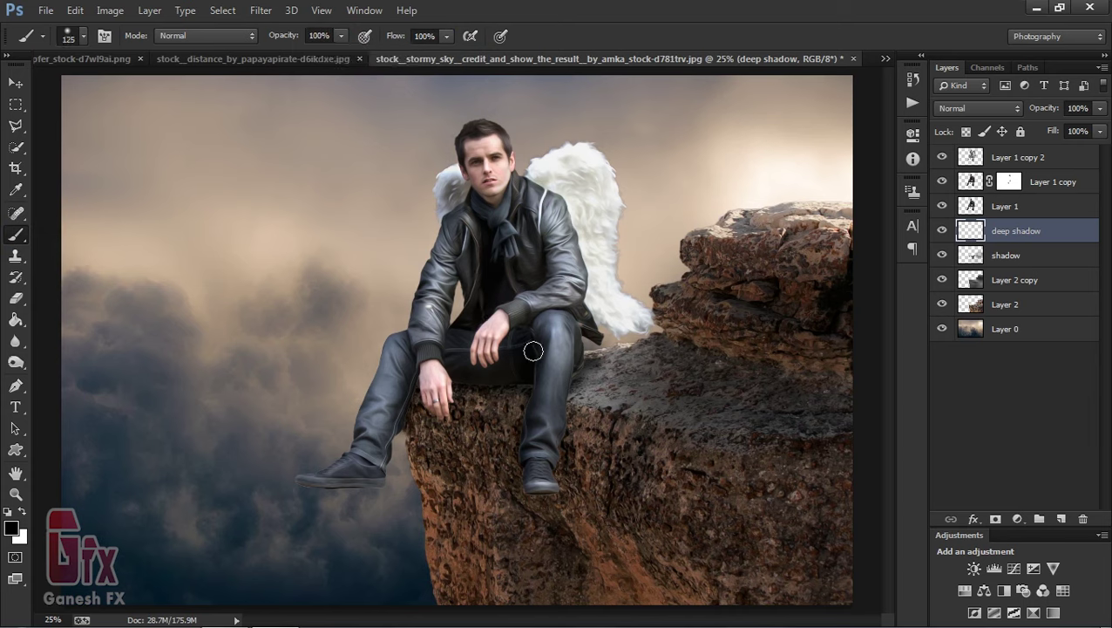
pyautogui.moveTo(530, 384); pyautogui.dragTo(463, 382)
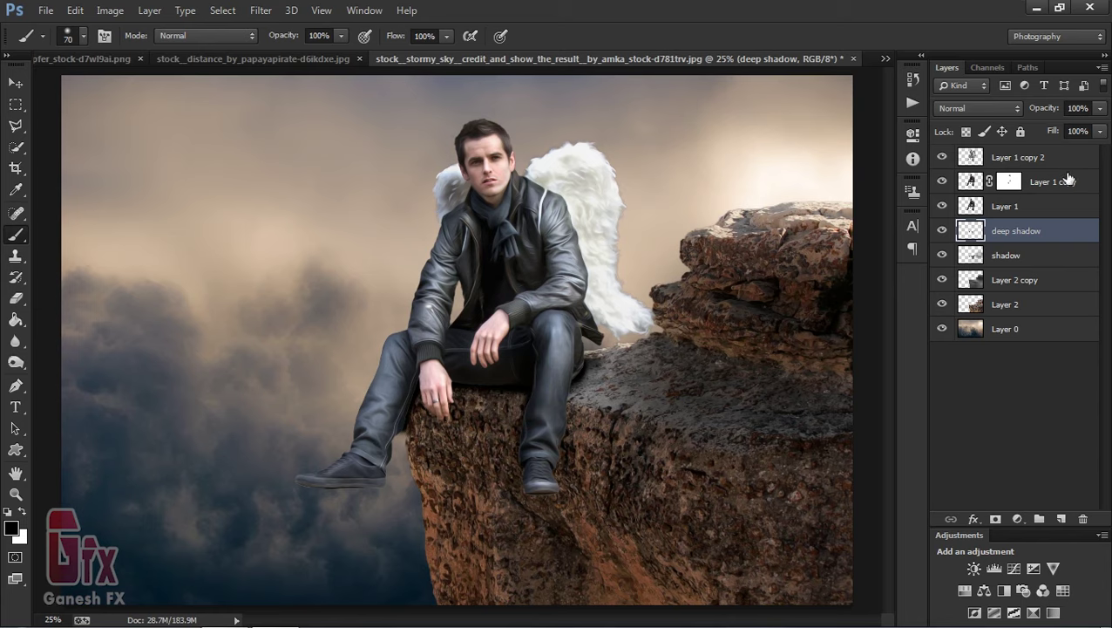
# - At 61% flow and 50% opacity, paint dark shadow along the rock edge
pyautogui.moveTo(447, 37); pyautogui.dragTo(415, 59)
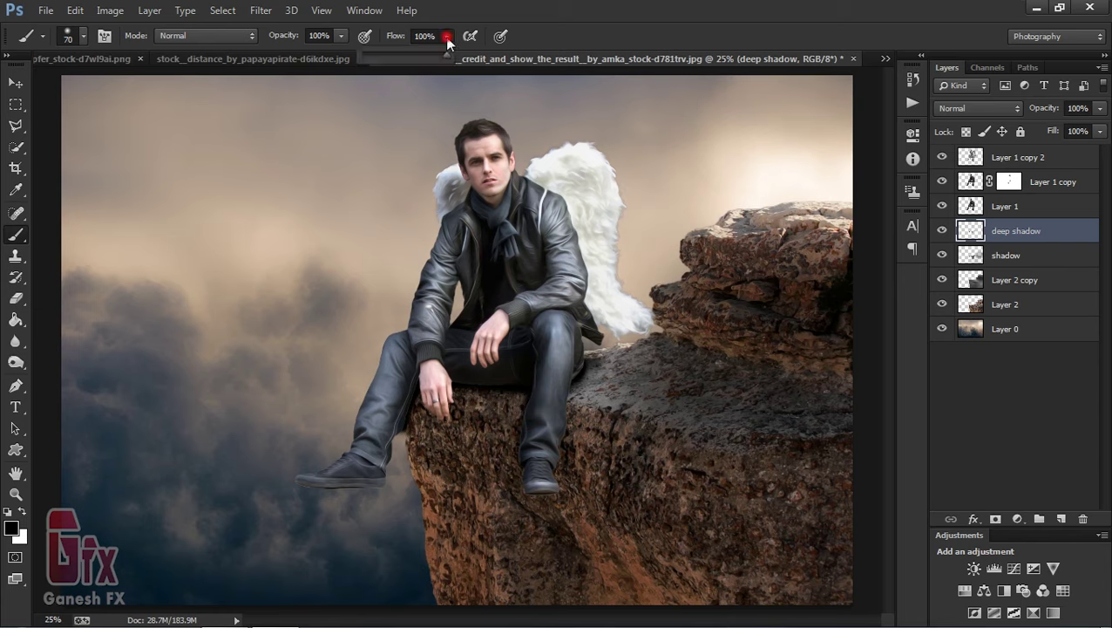
pyautogui.moveTo(340, 38); pyautogui.dragTo(302, 53)
pyautogui.press(']')
pyautogui.moveTo(652, 332); pyautogui.dragTo(850, 380)
pyautogui.press(']')
pyautogui.press(']')
pyautogui.press(']')
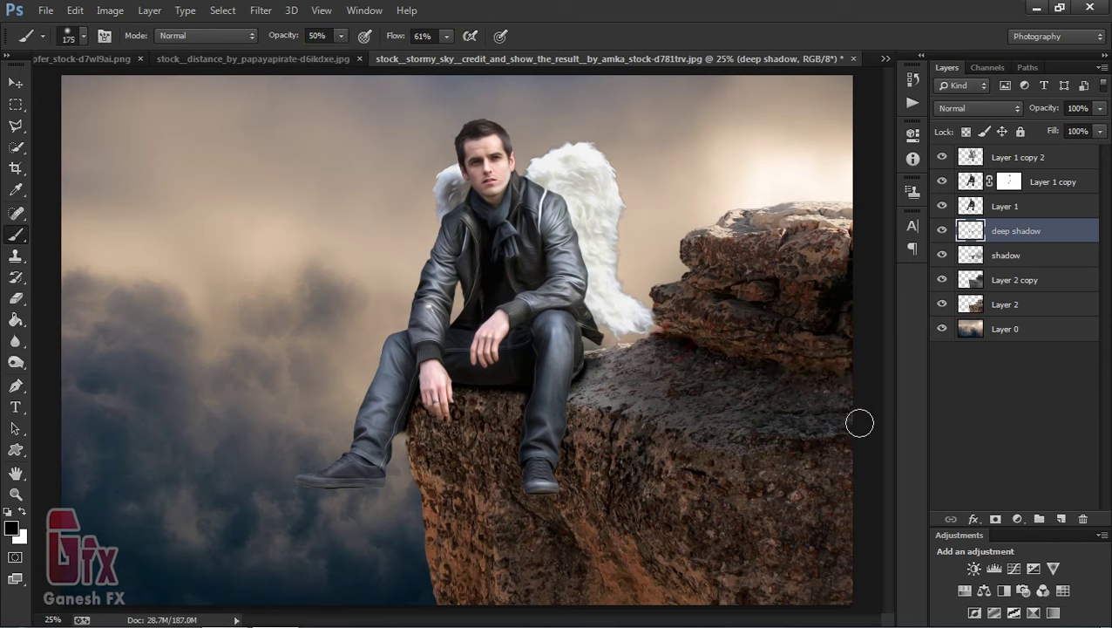
# - Lower the deep shadow layer's opacity to 52%
pyautogui.click(1100, 108)
pyautogui.moveTo(1095, 132)
pyautogui.mouseDown()
pyautogui.moveTo(1039, 132)
pyautogui.moveTo(1068, 137)
pyautogui.mouseUp()
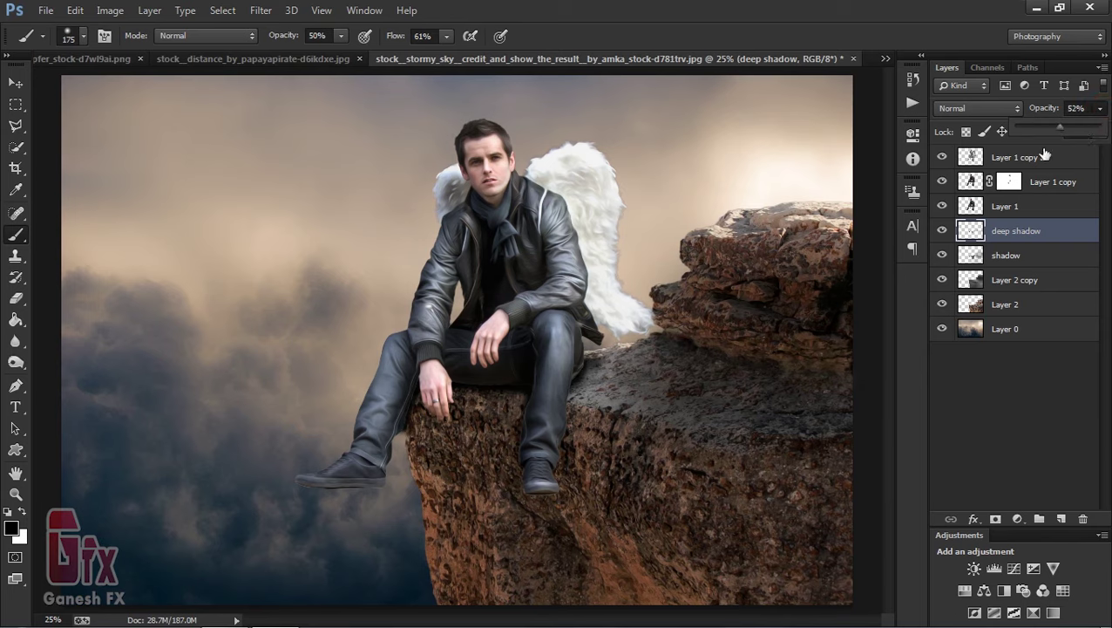
pyautogui.click(17, 83)
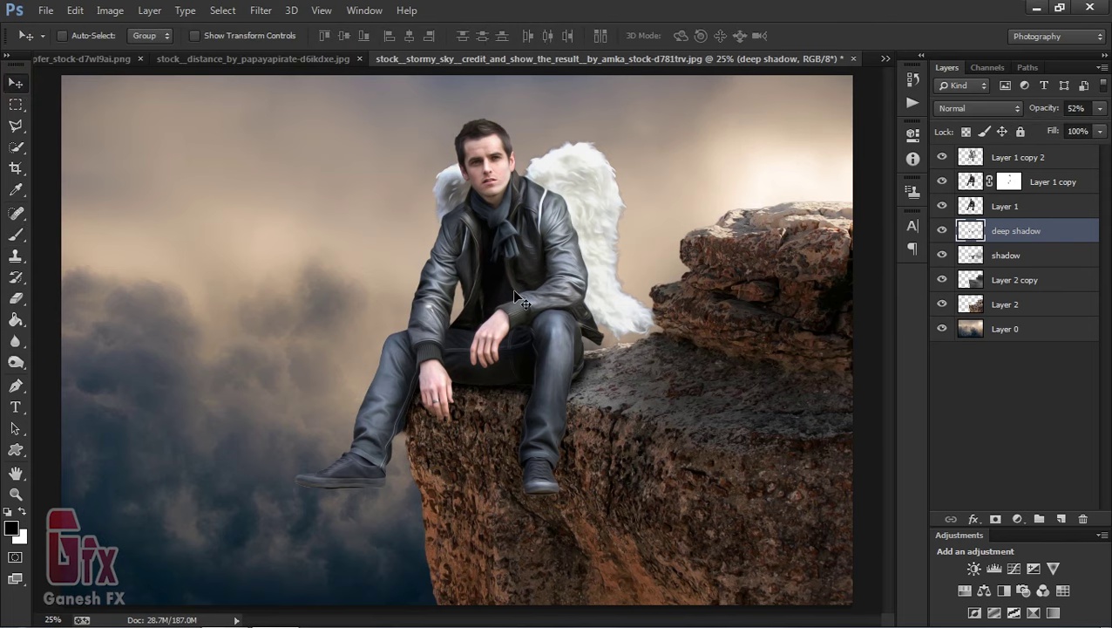
# - In the sea eagle image, select the right eagle with the Polygonal Lasso
pyautogui.click(104, 58)
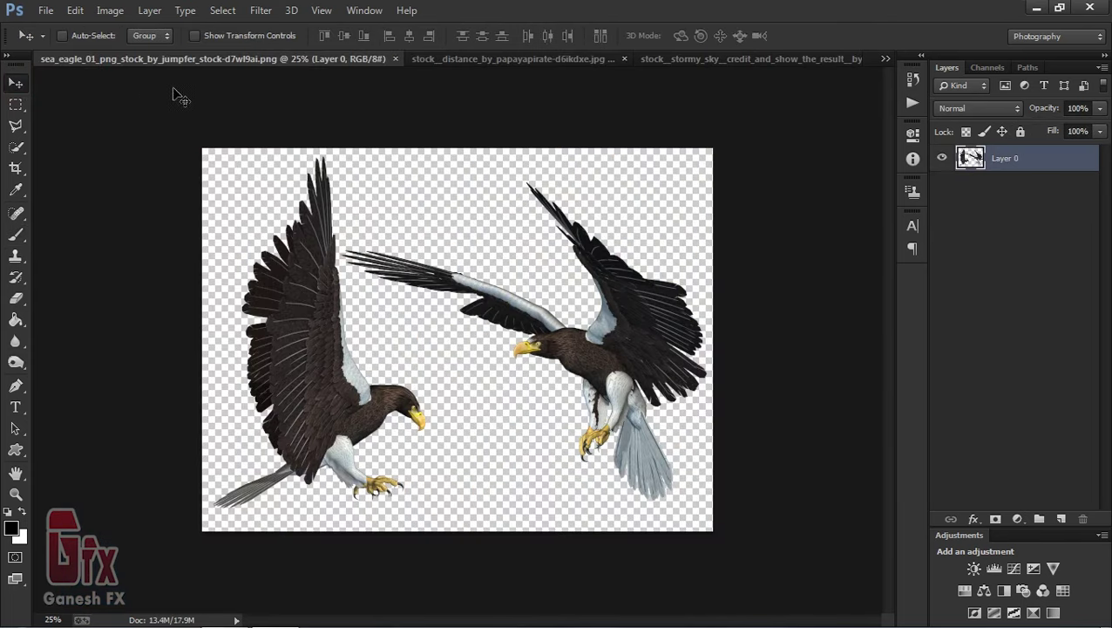
pyautogui.press('l')
pyautogui.click(365, 300)
pyautogui.click(641, 531)
pyautogui.click(720, 161)
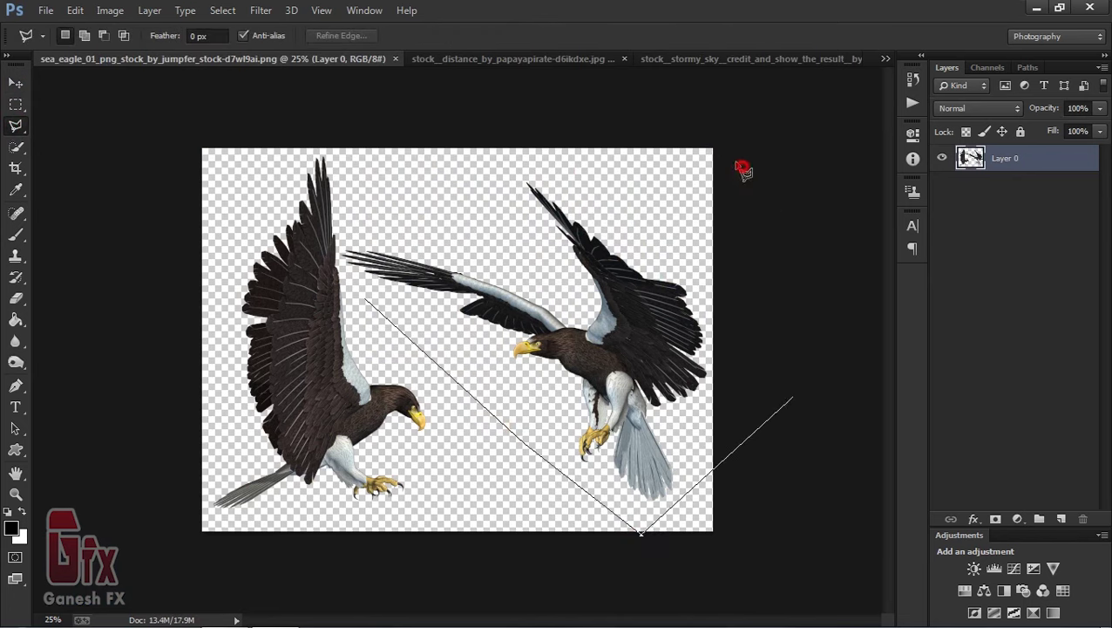
pyautogui.press('BackSpace')
pyautogui.click(768, 464)
pyautogui.click(606, 74)
pyautogui.click(353, 161)
pyautogui.click(343, 277)
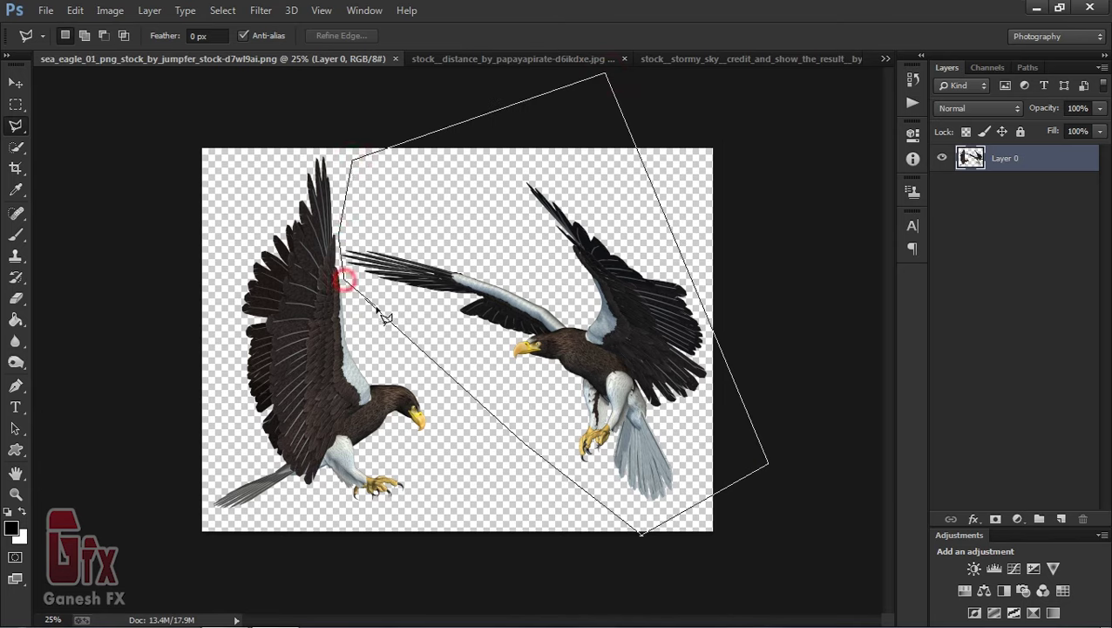
pyautogui.doubleClick(367, 302)
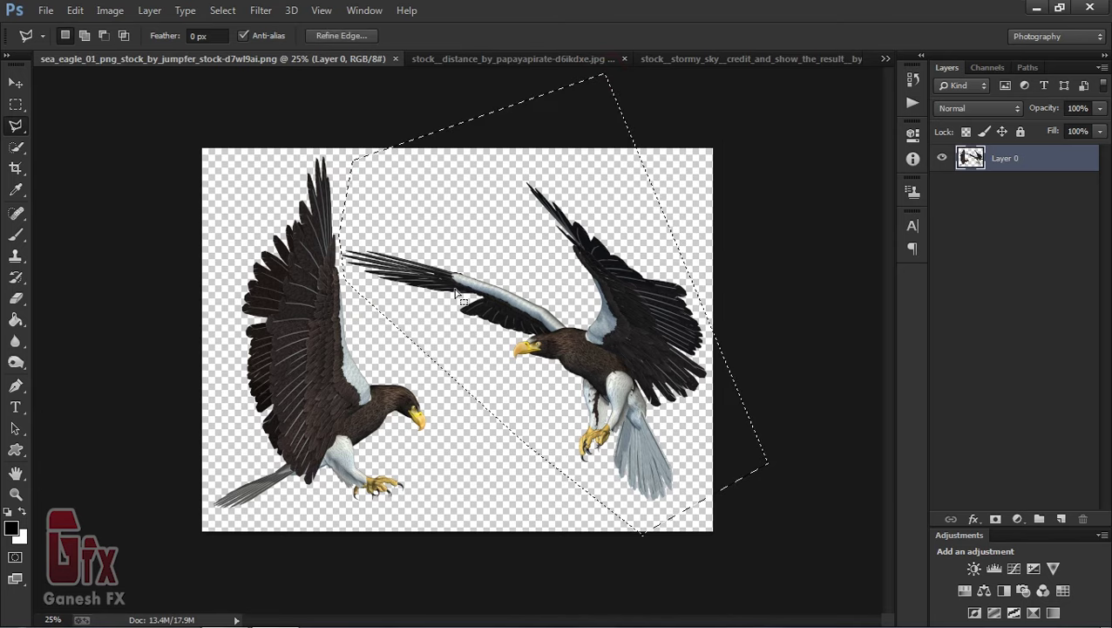
# - Drag the selected eagle into the stormy-sky composite
pyautogui.moveTo(456, 287); pyautogui.dragTo(453, 253)
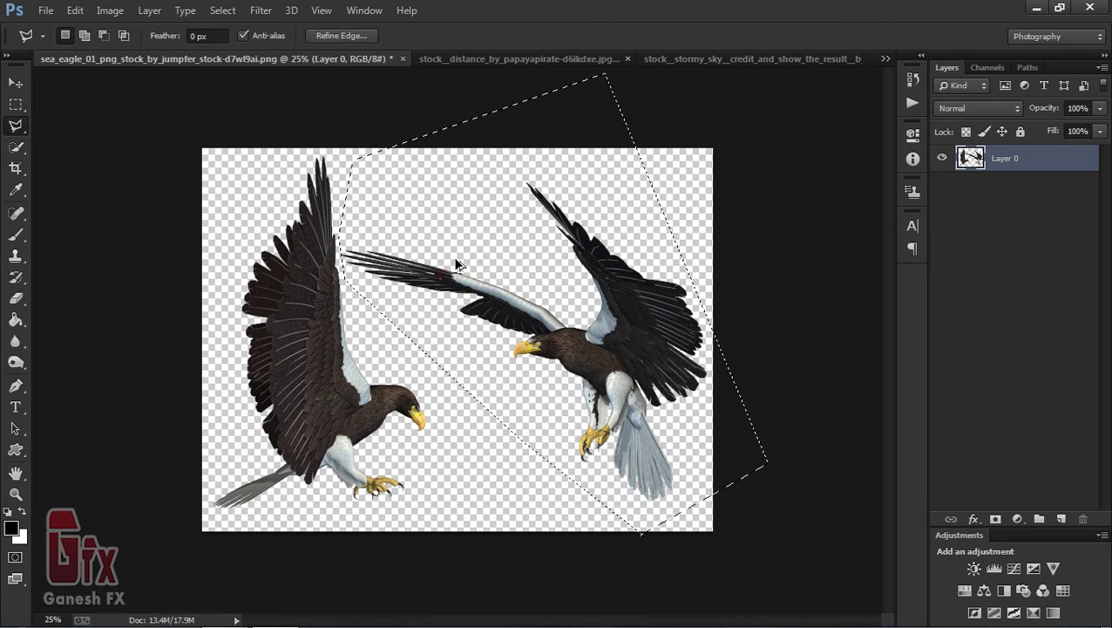
pyautogui.click(16, 82)
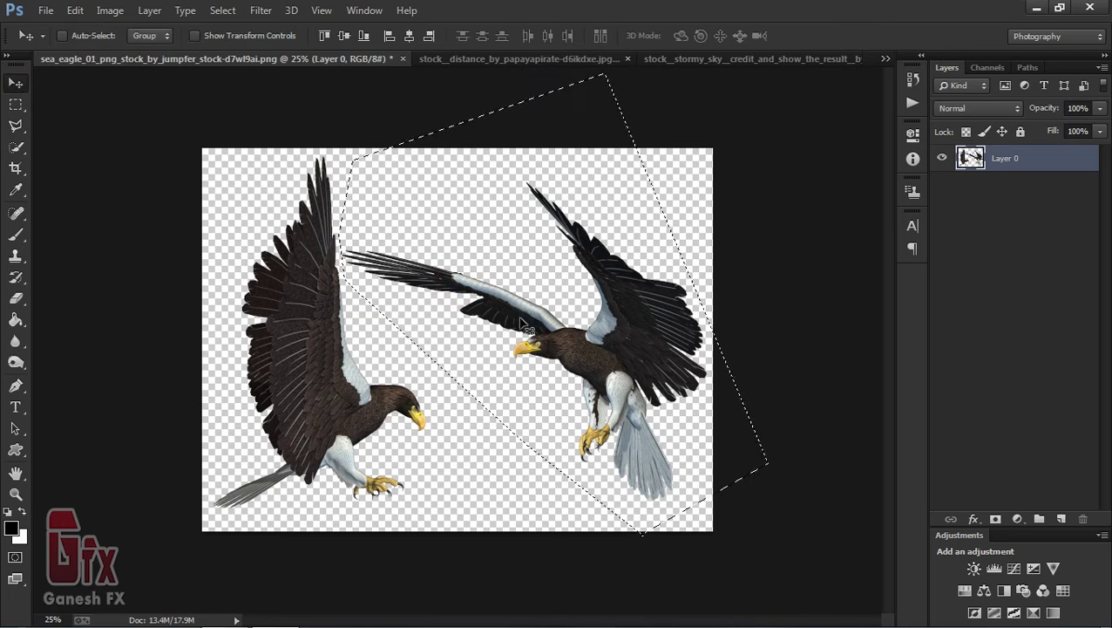
pyautogui.moveTo(513, 305)
pyautogui.mouseDown()
pyautogui.moveTo(669, 77)
pyautogui.moveTo(323, 293)
pyautogui.mouseUp()
# - Flip the eagle horizontally, scale it to about 48% and place it in the upper-left sky
pyautogui.hotkey('ctrl', 't')
pyautogui.rightClick(323, 292)
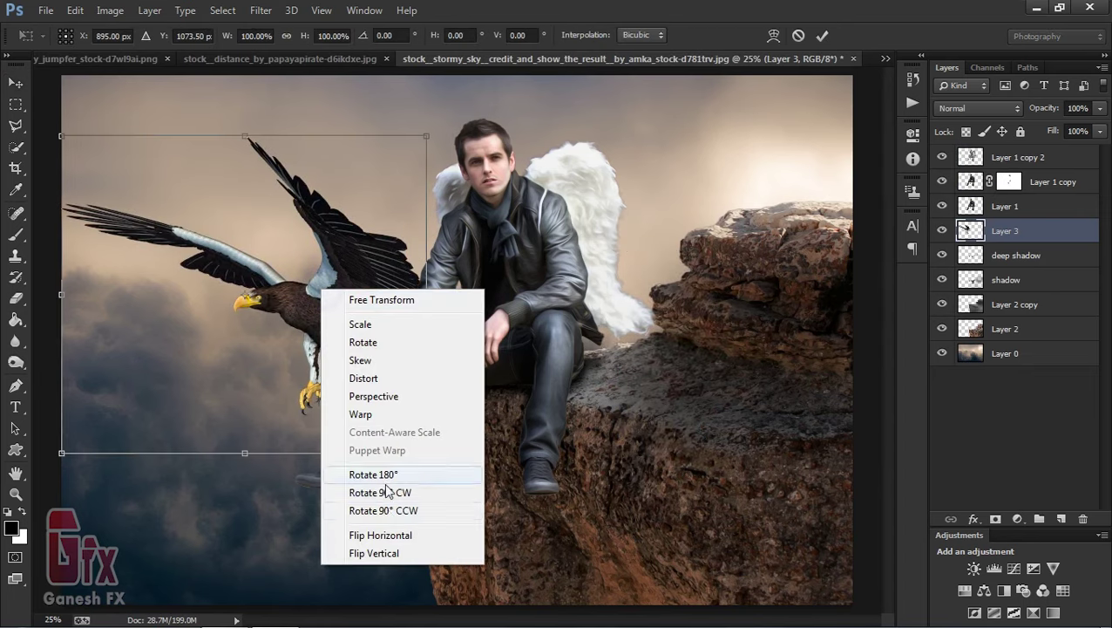
pyautogui.click(390, 533)
pyautogui.moveTo(421, 450); pyautogui.dragTo(303, 381)
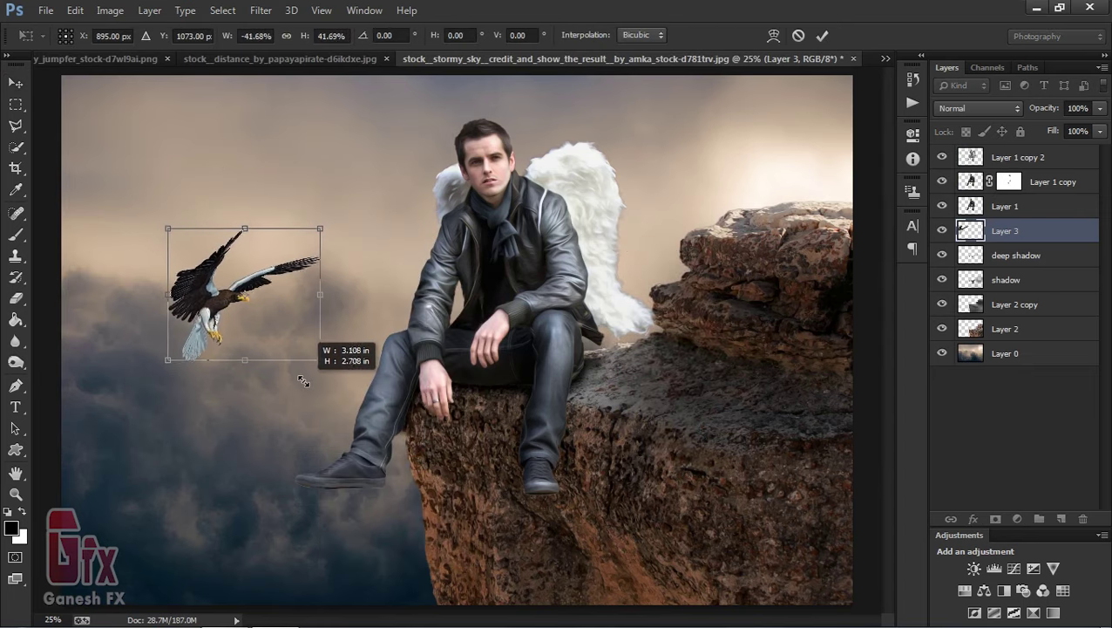
pyautogui.moveTo(273, 318); pyautogui.dragTo(233, 197)
pyautogui.moveTo(278, 237); pyautogui.dragTo(291, 245)
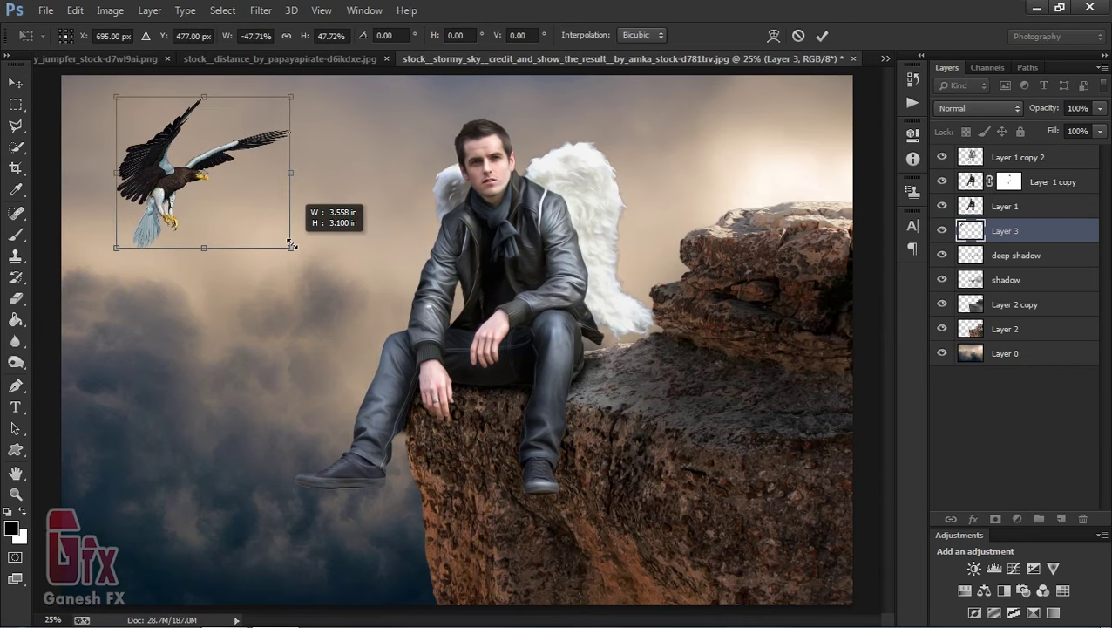
pyautogui.moveTo(255, 225); pyautogui.dragTo(255, 196)
pyautogui.press('Return')
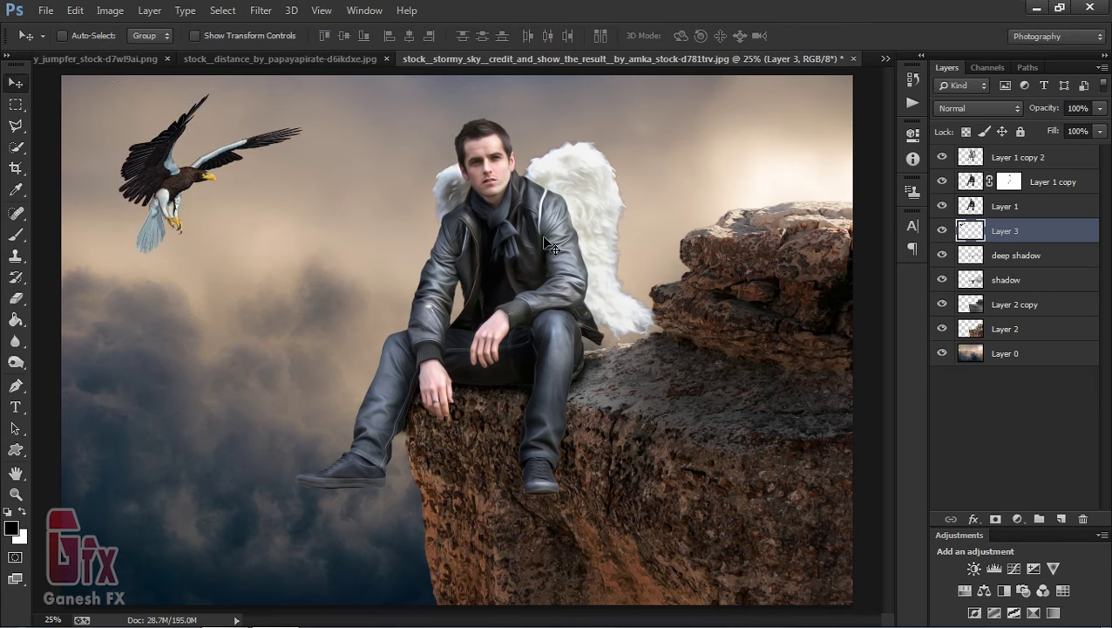
# - Move the eagle layer to the top and shift the man and rock layers slightly down-right
pyautogui.moveTo(1075, 231); pyautogui.dragTo(1028, 158)
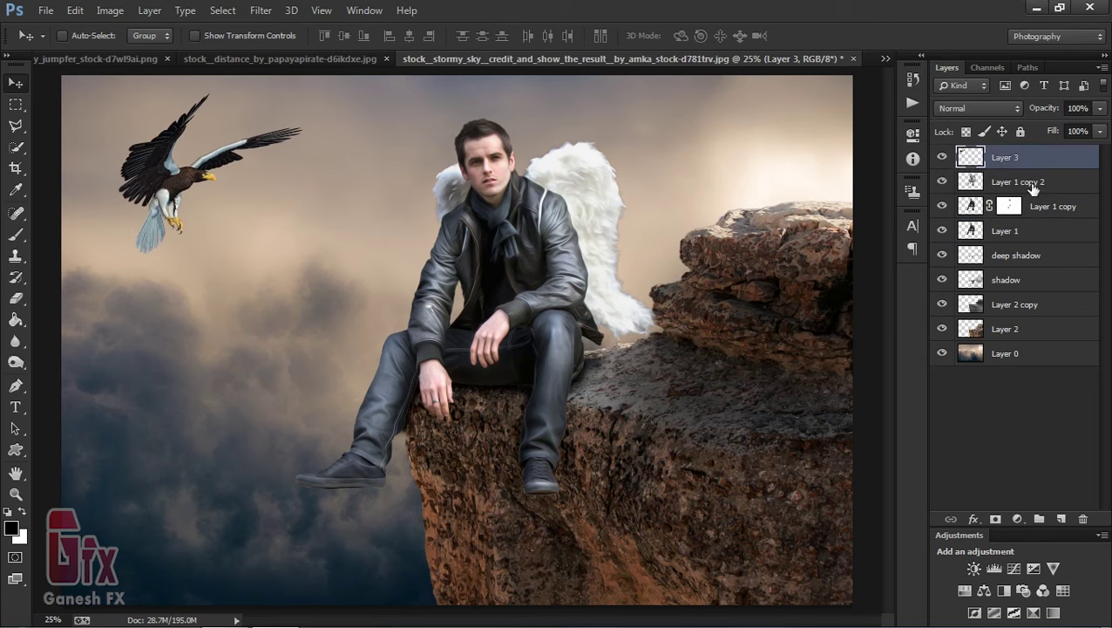
pyautogui.click(1045, 184)
pyautogui.keyDown('shift'); pyautogui.click(1025, 329); pyautogui.keyUp('shift')
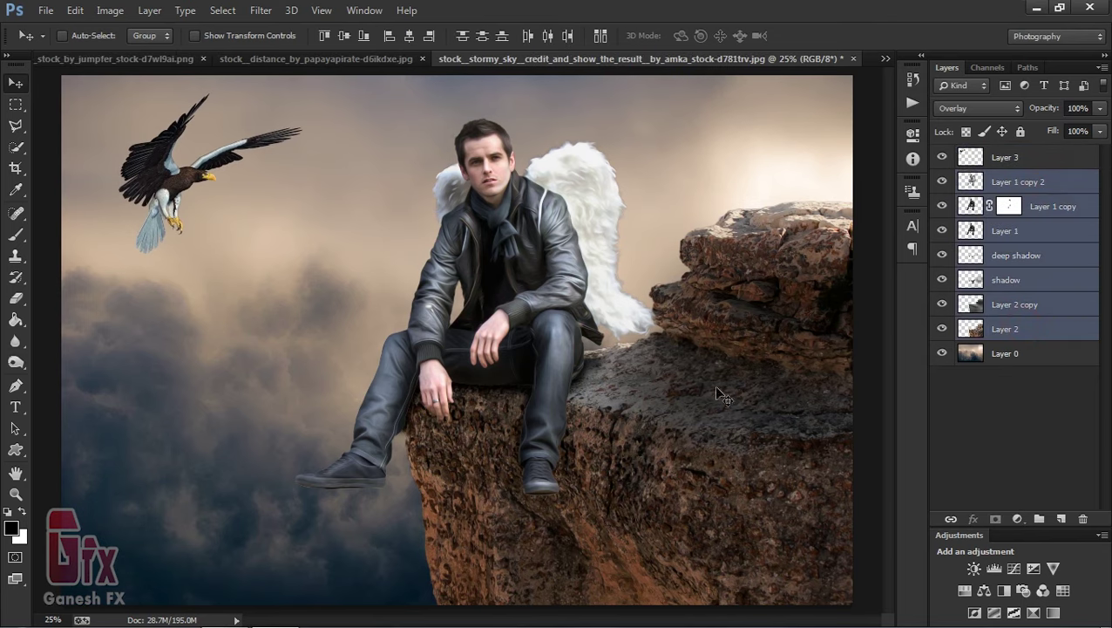
pyautogui.hotkey('ctrl', '-')
pyautogui.moveTo(612, 333); pyautogui.dragTo(616, 349)
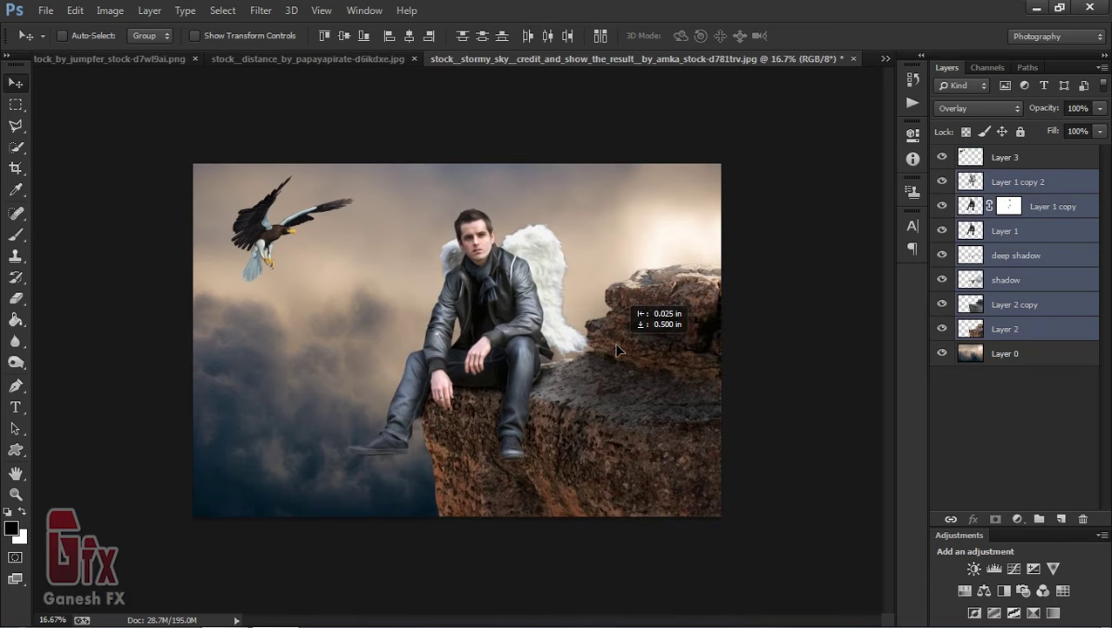
pyautogui.hotkey('ctrl', '+')
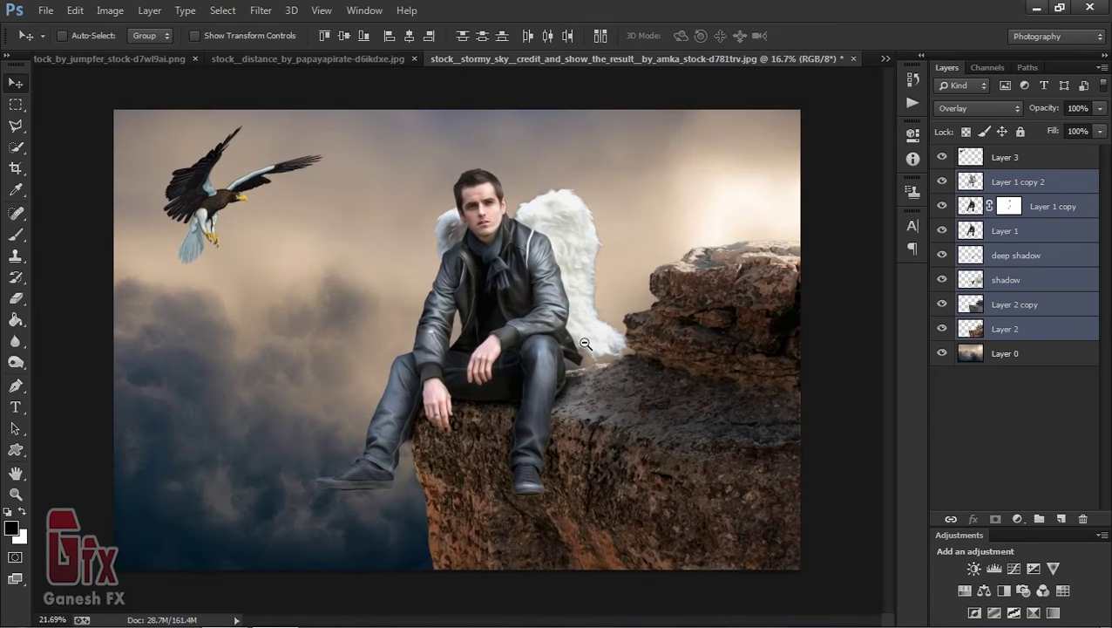
pyautogui.click(1040, 157)
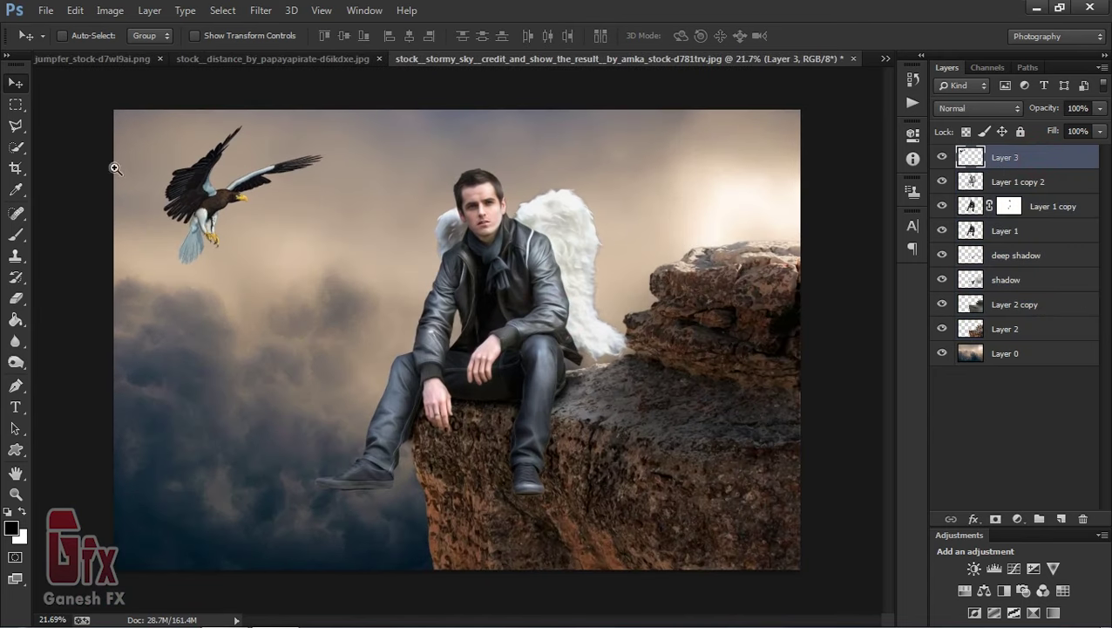
pyautogui.moveTo(114, 167); pyautogui.dragTo(157, 168)
pyautogui.click(16, 362)
# - Dodge the white edge of the eagle's right wing and brighten its eye
pyautogui.click(50, 360)
pyautogui.press('[')
pyautogui.press('[')
pyautogui.press('[')
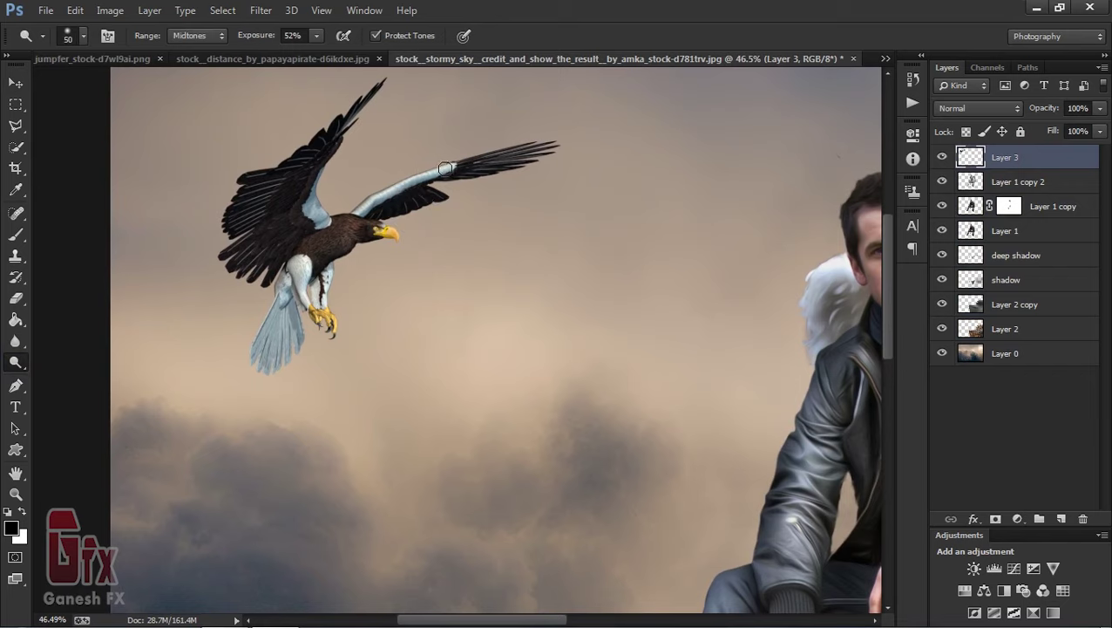
pyautogui.moveTo(435, 174)
pyautogui.mouseDown()
pyautogui.moveTo(356, 204)
pyautogui.moveTo(442, 176)
pyautogui.mouseUp()
pyautogui.press('[')
pyautogui.press('[')
pyautogui.click(390, 227)
pyautogui.click(394, 231)
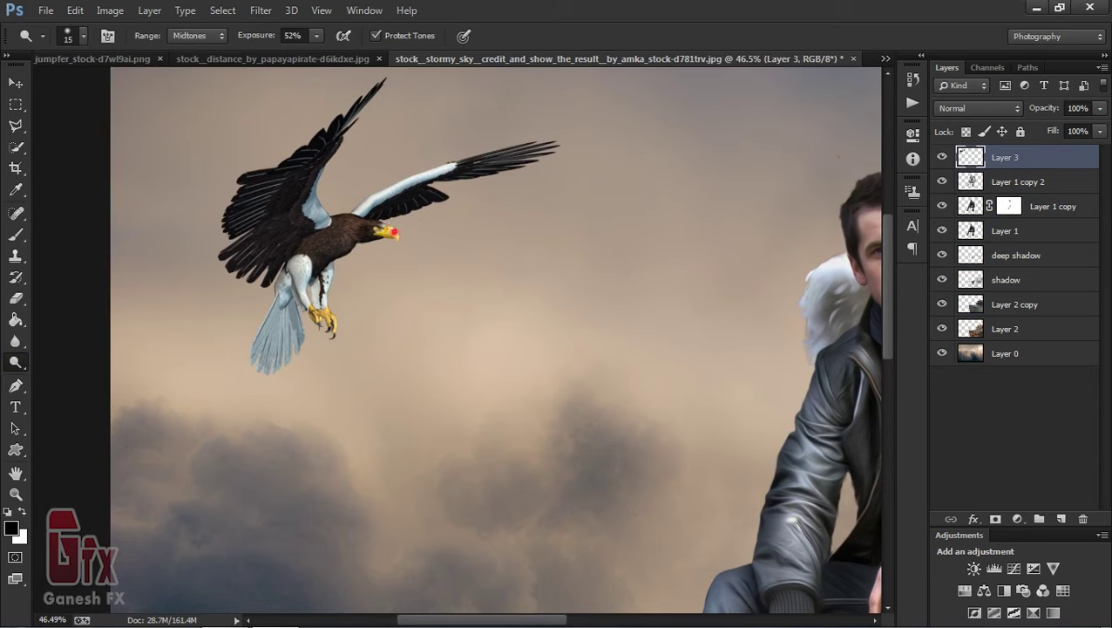
pyautogui.click(395, 231)
# - Raise Dodge exposure to 100% and lighten the eagle's feet, leg area and neck
pyautogui.click(316, 37)
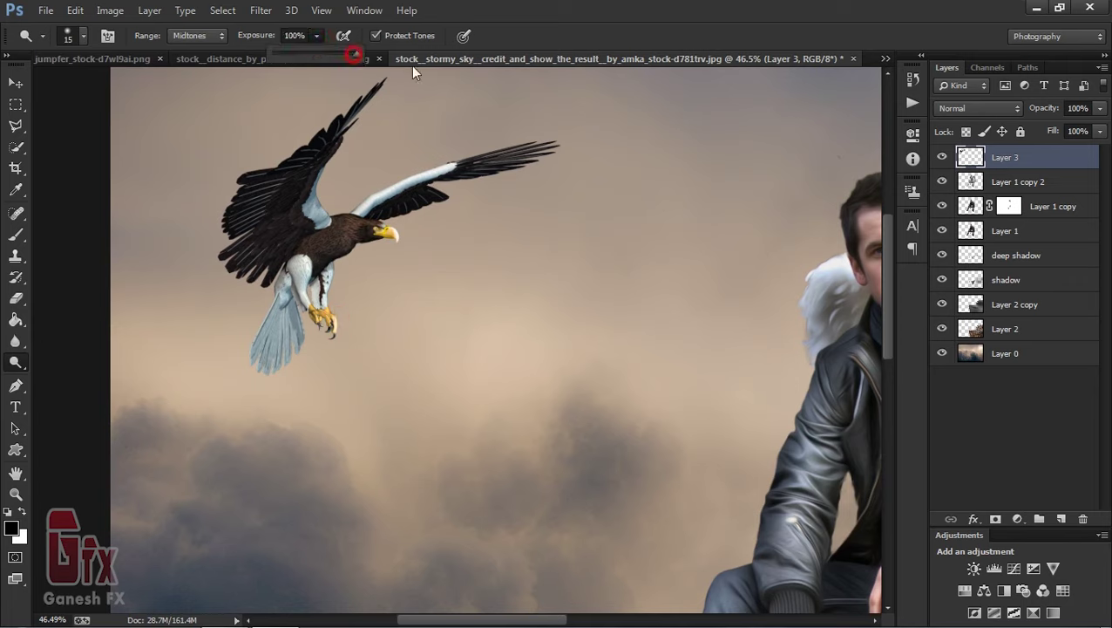
pyautogui.click(323, 318)
pyautogui.press(']')
pyautogui.press(']')
pyautogui.click(303, 262)
pyautogui.click(347, 271)
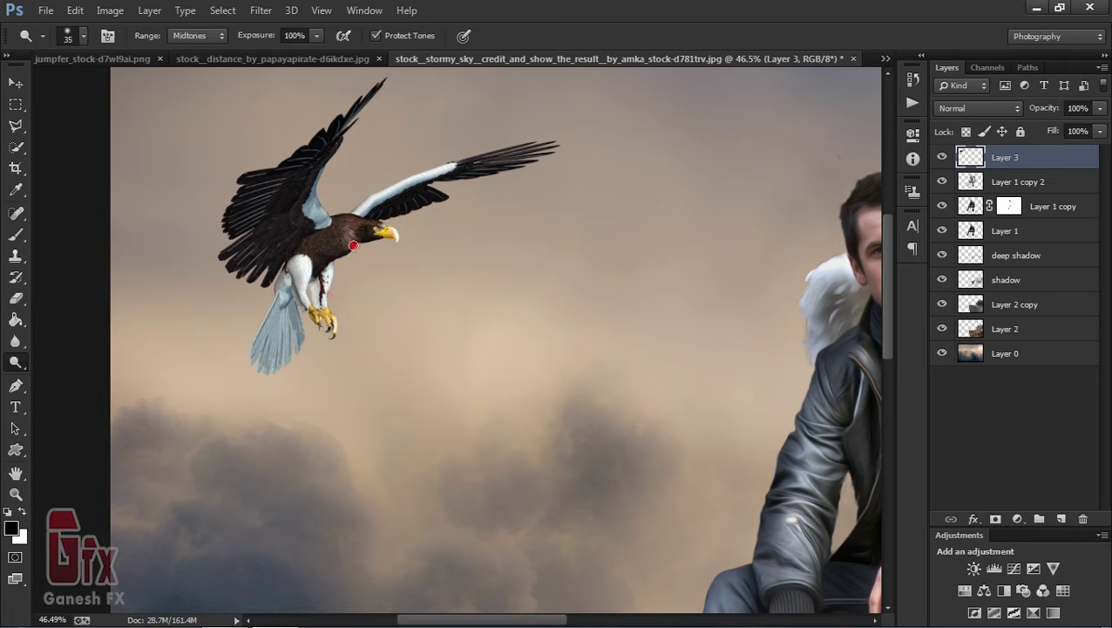
pyautogui.click(312, 197)
# - With a 60 brush, whiten the tail feathers and lighten the beak, wing edges and chest
pyautogui.press(']')
pyautogui.press(']')
pyautogui.press(']')
pyautogui.moveTo(267, 319)
pyautogui.mouseDown()
pyautogui.moveTo(260, 352)
pyautogui.moveTo(273, 365)
pyautogui.moveTo(322, 366)
pyautogui.mouseUp()
pyautogui.press(']')
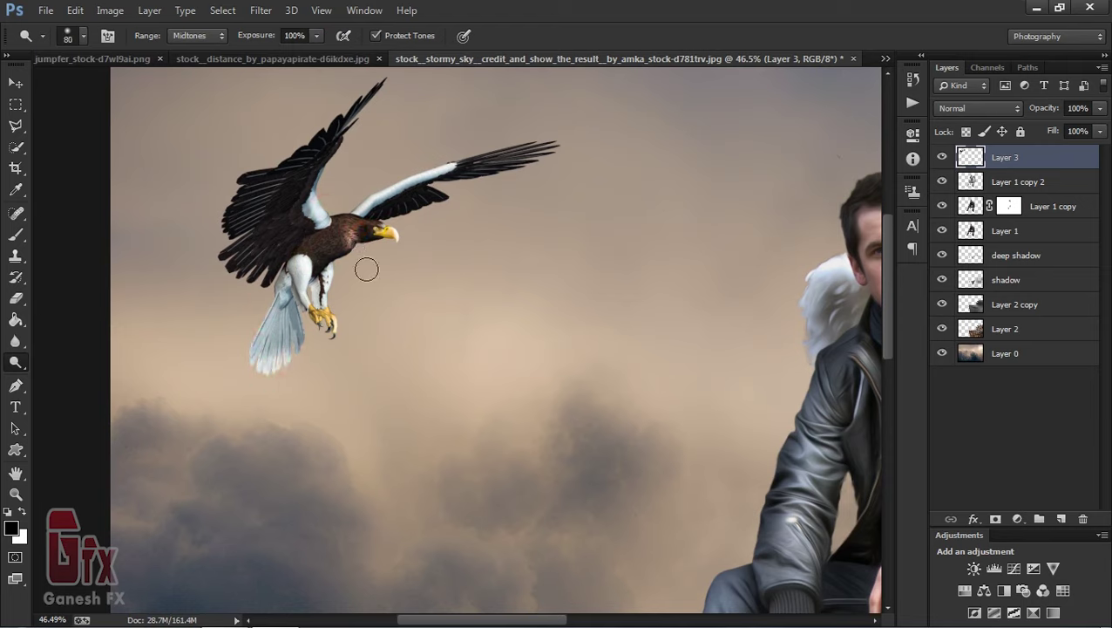
pyautogui.press('[')
pyautogui.press('[')
pyautogui.click(389, 226)
pyautogui.click(458, 167)
pyautogui.click(523, 141)
pyautogui.click(376, 97)
pyautogui.moveTo(356, 124)
pyautogui.mouseDown()
pyautogui.moveTo(373, 94)
pyautogui.moveTo(318, 179)
pyautogui.moveTo(293, 253)
pyautogui.mouseUp()
pyautogui.click(312, 224)
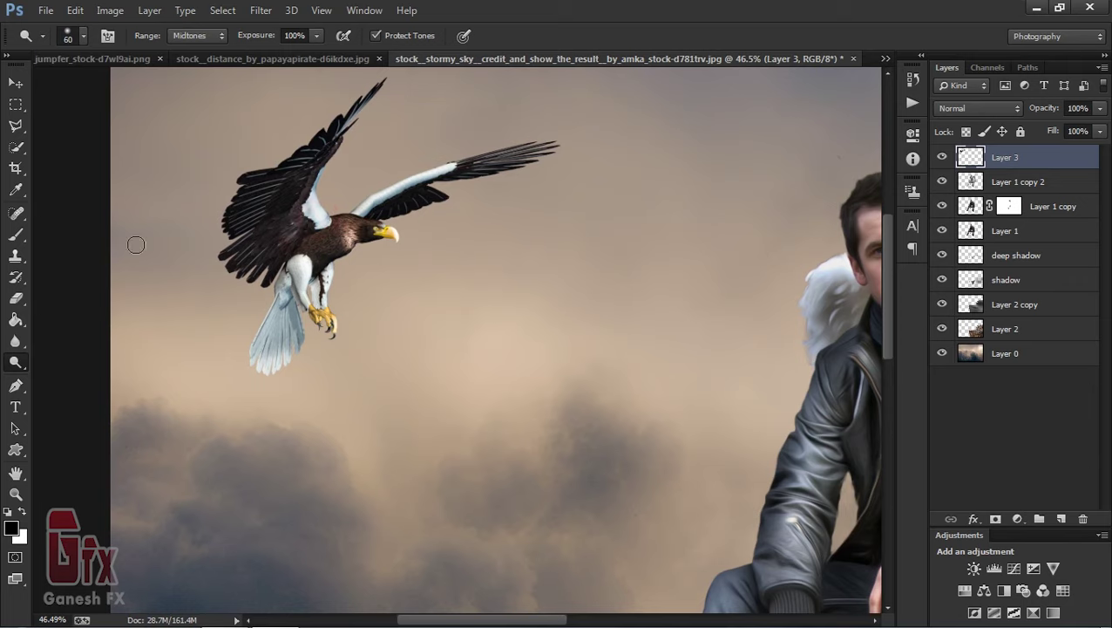
# - Burn the chest, then Sponge out the red leg and neck spots and the tail's blue tint
pyautogui.rightClick(19, 369)
pyautogui.click(83, 378)
pyautogui.moveTo(305, 261); pyautogui.dragTo(319, 291)
pyautogui.hotkey('ctrl', 'z')
pyautogui.press('[')
pyautogui.press('[')
pyautogui.press('[')
pyautogui.moveTo(313, 308); pyautogui.dragTo(317, 284)
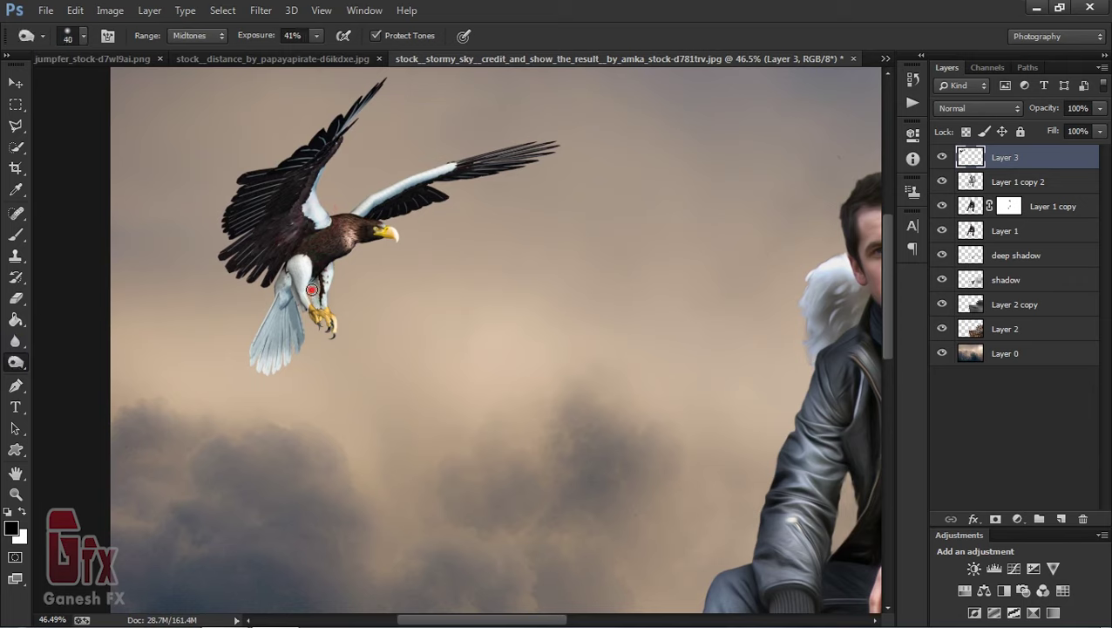
pyautogui.moveTo(337, 215); pyautogui.dragTo(332, 215)
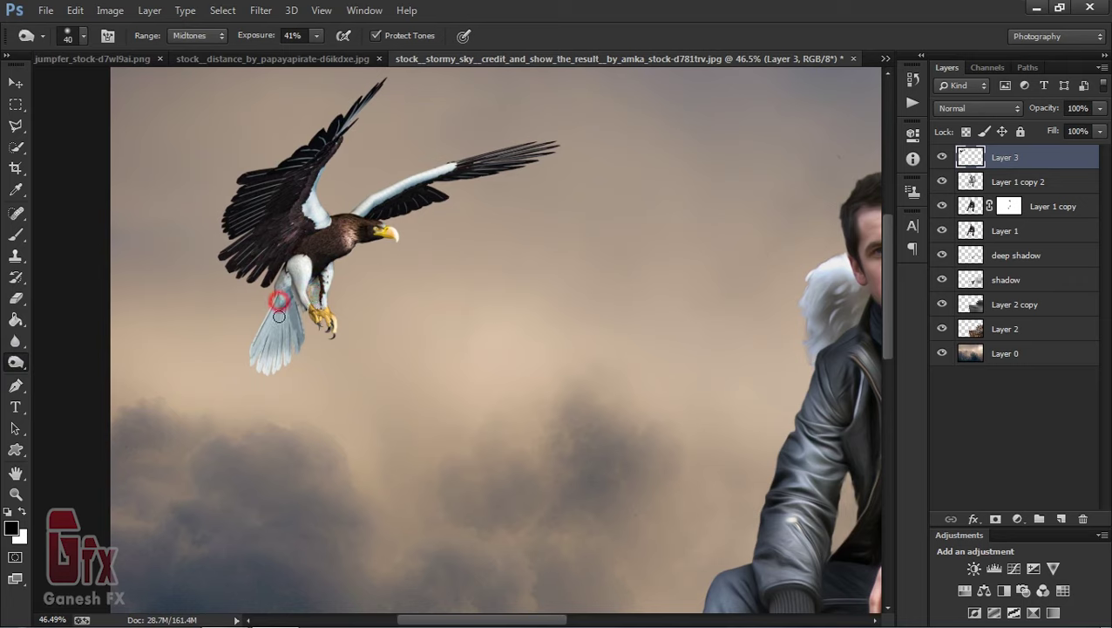
pyautogui.moveTo(289, 310)
pyautogui.mouseDown()
pyautogui.moveTo(287, 335)
pyautogui.moveTo(285, 314)
pyautogui.mouseUp()
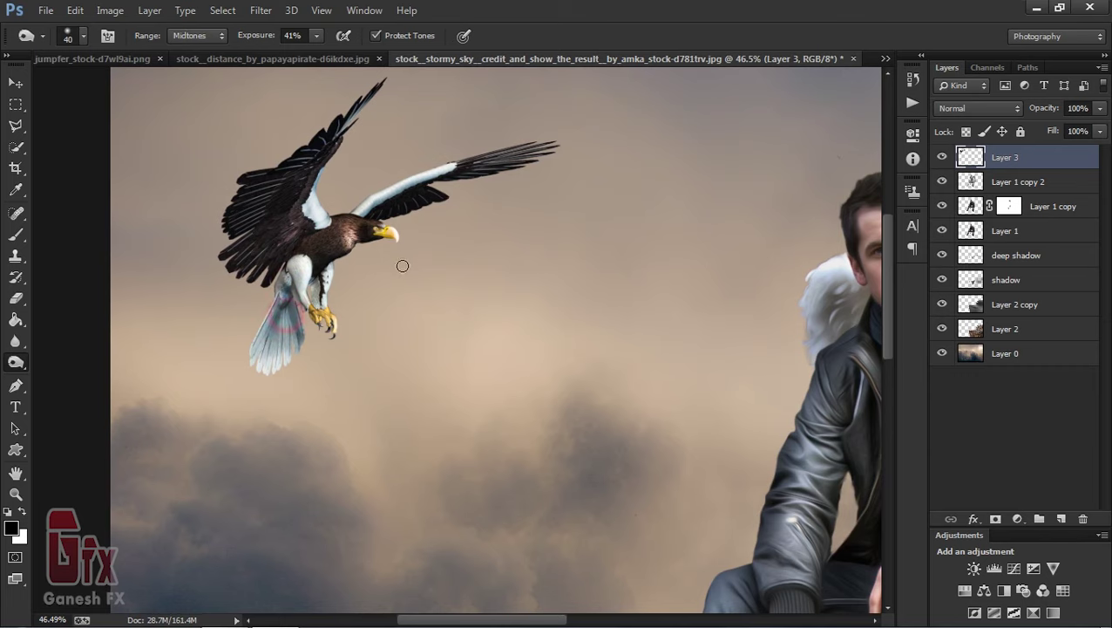
pyautogui.click(16, 83)
pyautogui.hotkey('ctrl', '-')
pyautogui.hotkey('ctrl', '-')
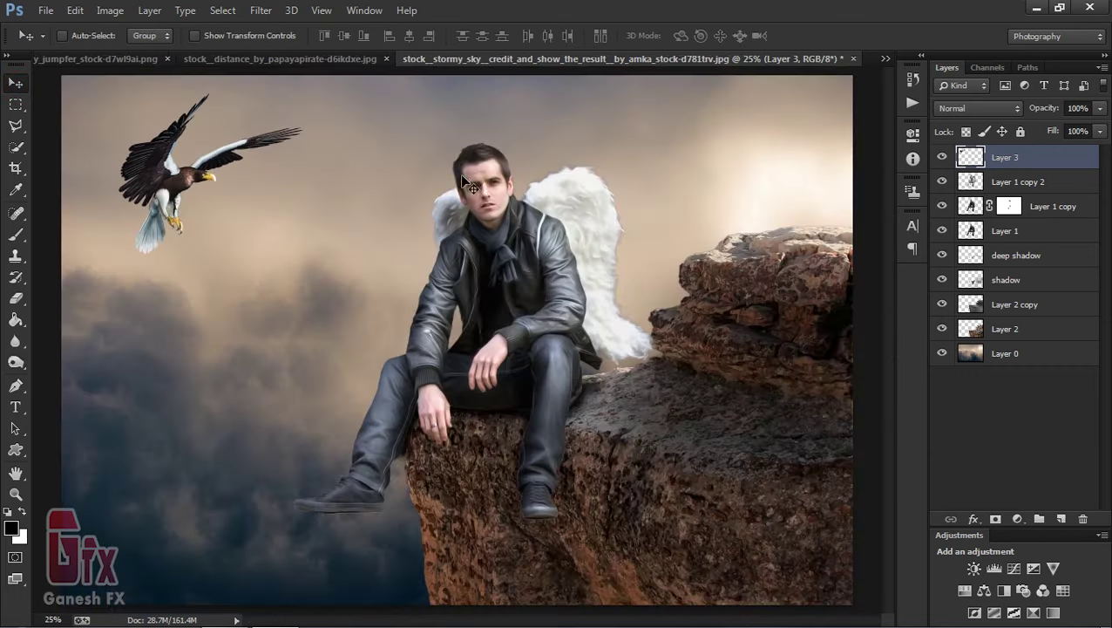
# - Nudge the eagle, then Camera Raw it: Temperature +8, Exposure -0.50, Highlights +31, Clarity -14
pyautogui.moveTo(231, 153); pyautogui.dragTo(238, 162)
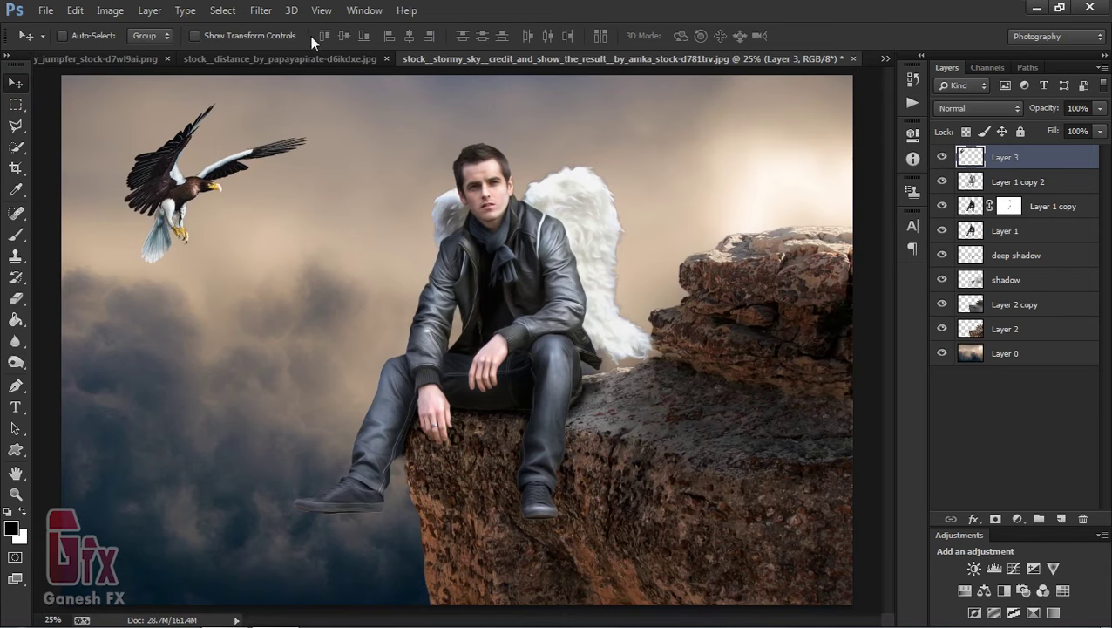
pyautogui.click(261, 10)
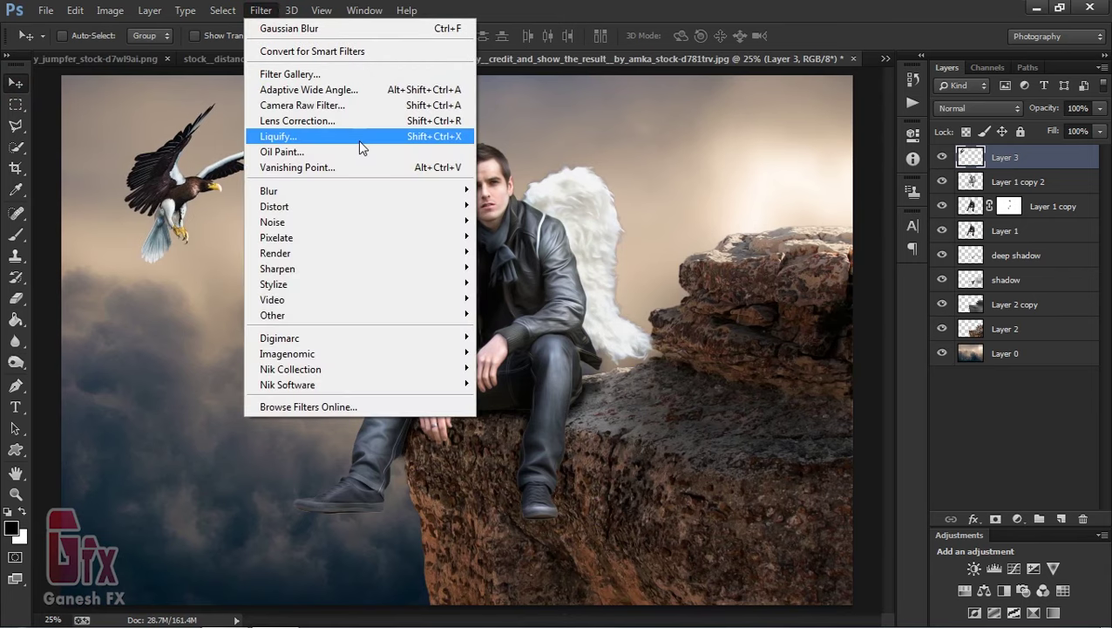
pyautogui.click(363, 106)
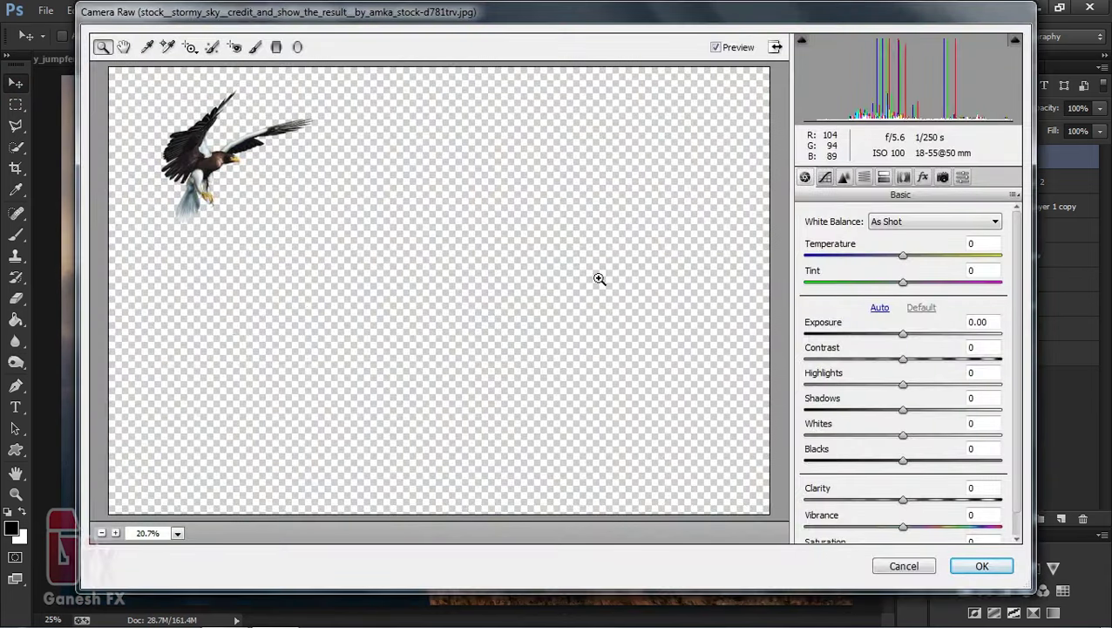
pyautogui.moveTo(907, 255); pyautogui.dragTo(911, 256)
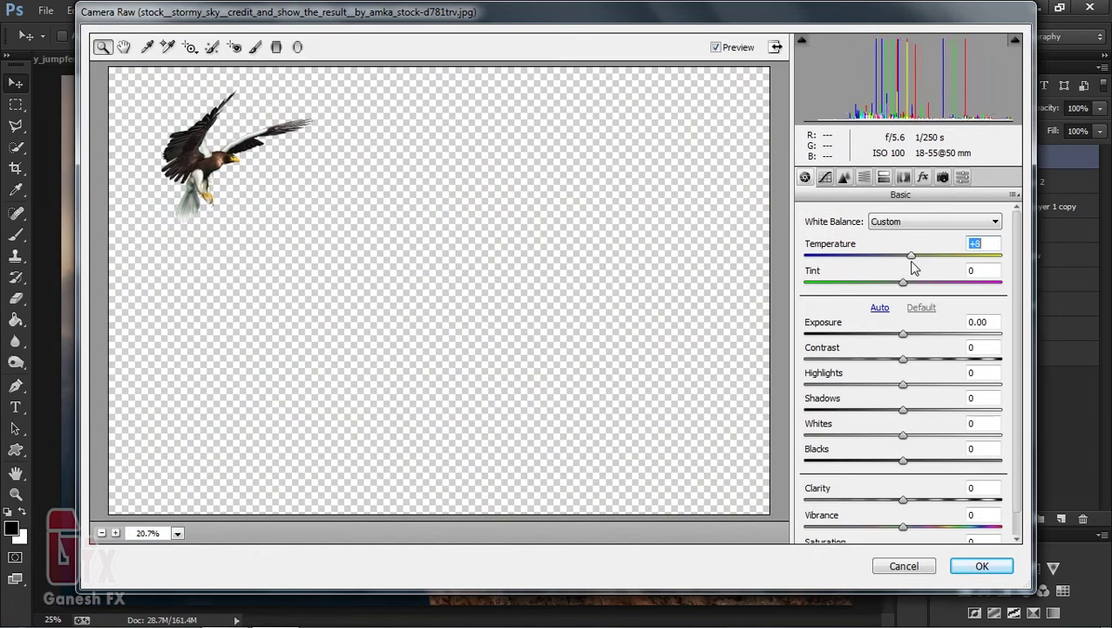
pyautogui.moveTo(902, 338); pyautogui.dragTo(892, 342)
pyautogui.moveTo(904, 384); pyautogui.dragTo(935, 385)
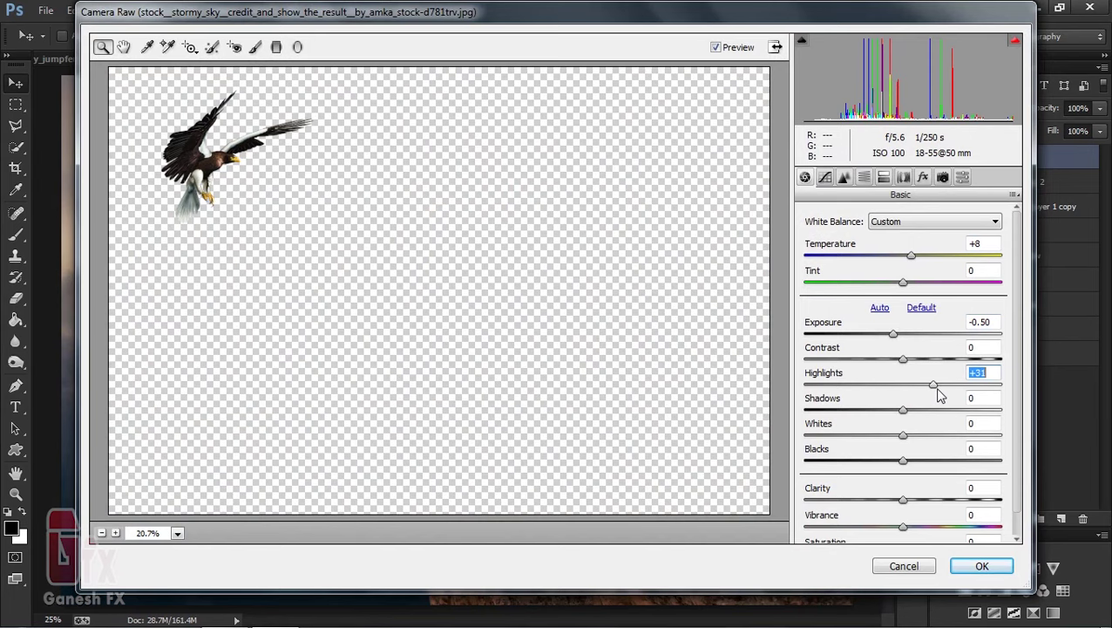
pyautogui.moveTo(904, 500)
pyautogui.mouseDown()
pyautogui.moveTo(857, 500)
pyautogui.moveTo(889, 500)
pyautogui.mouseUp()
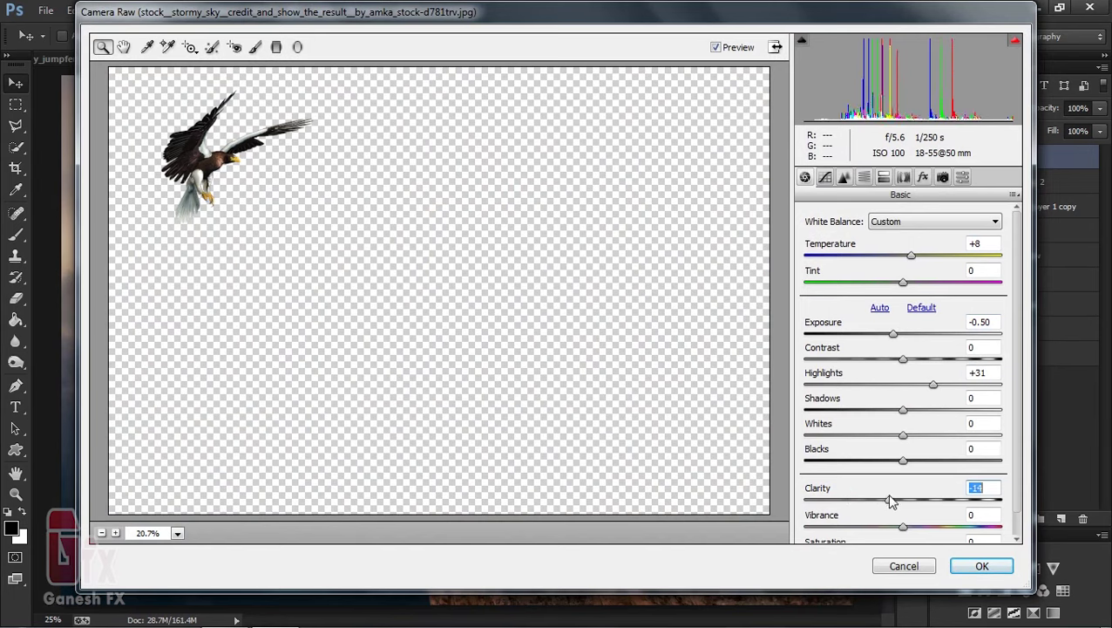
pyautogui.click(982, 564)
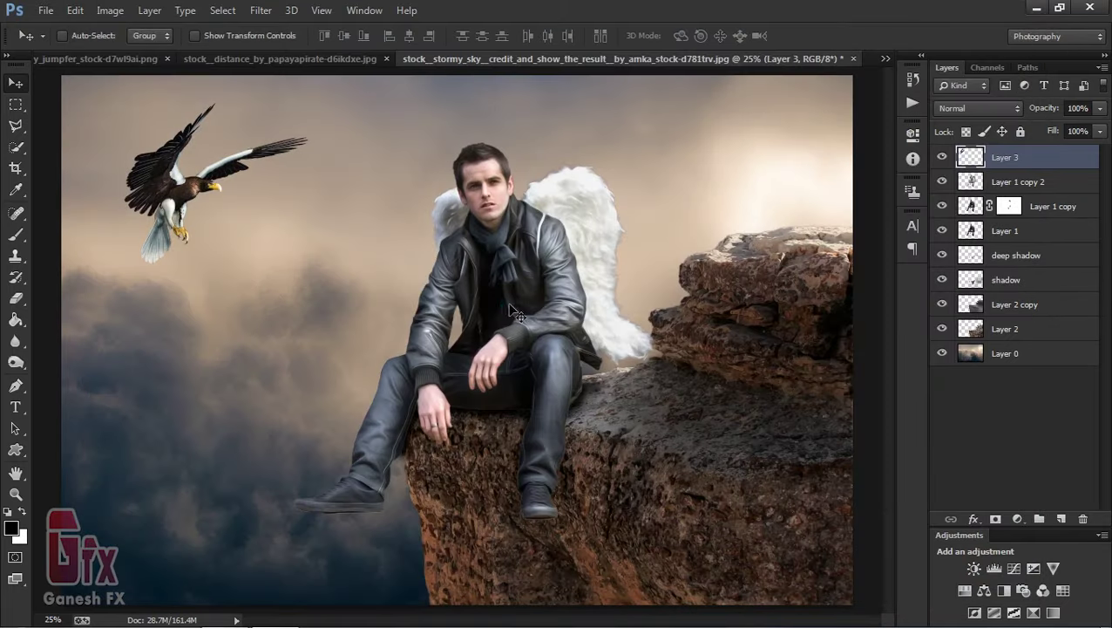
# - Motion Blur the eagle near-horizontally at 10 pixels, then drag a duplicate below-right
pyautogui.click(260, 11)
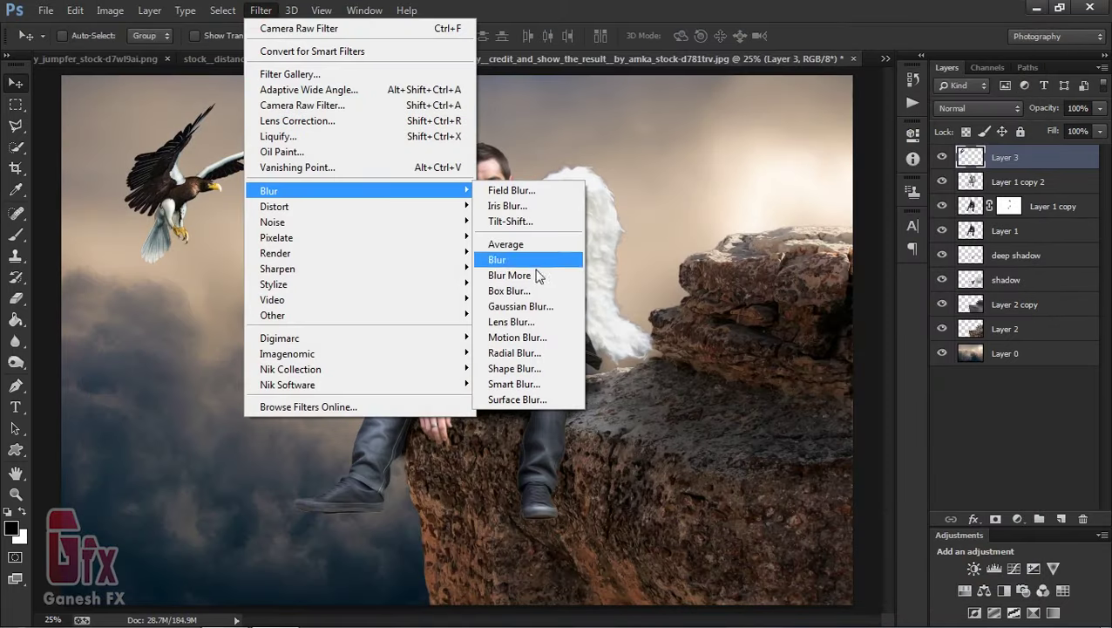
pyautogui.click(546, 340)
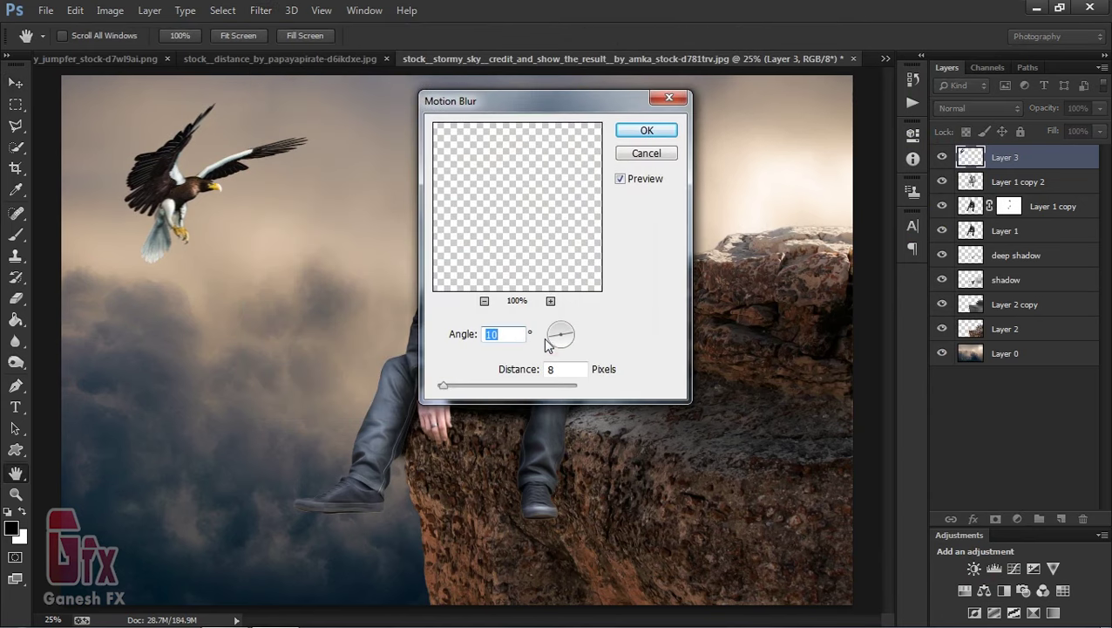
pyautogui.write('45')
pyautogui.moveTo(567, 334); pyautogui.dragTo(563, 334)
pyautogui.click(572, 333)
pyautogui.moveTo(571, 334); pyautogui.dragTo(573, 333)
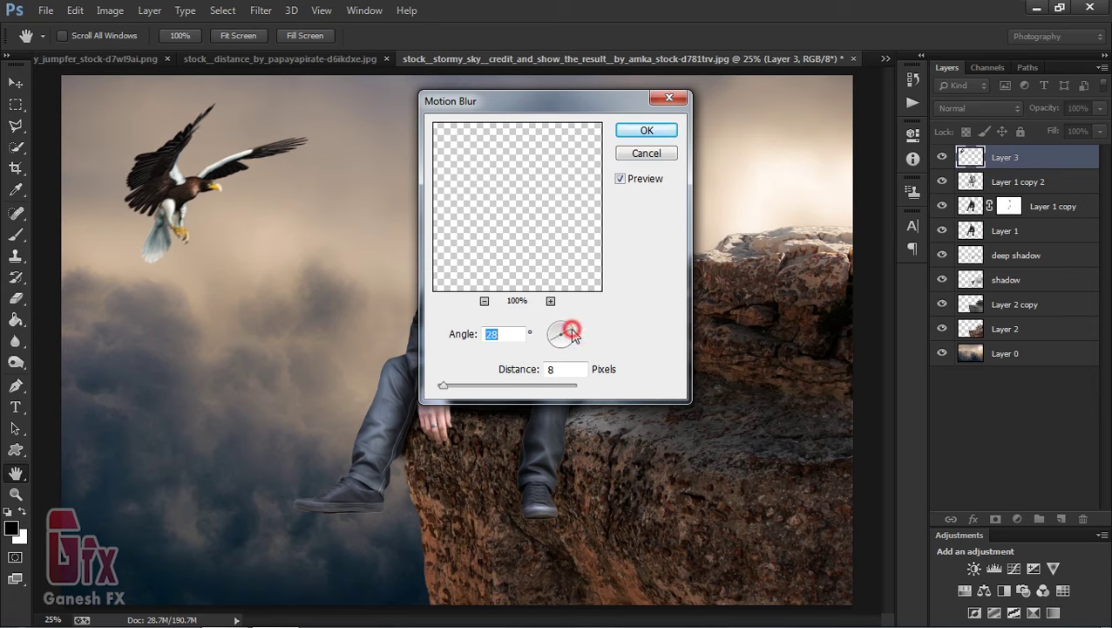
pyautogui.moveTo(445, 392); pyautogui.dragTo(446, 392)
pyautogui.click(446, 391)
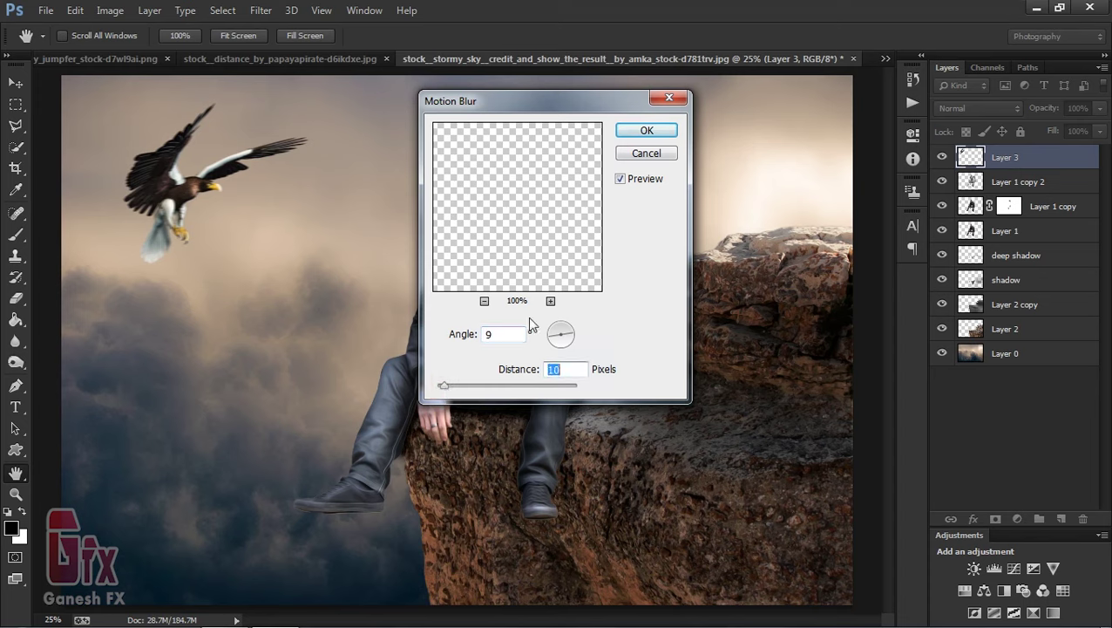
pyautogui.click(646, 133)
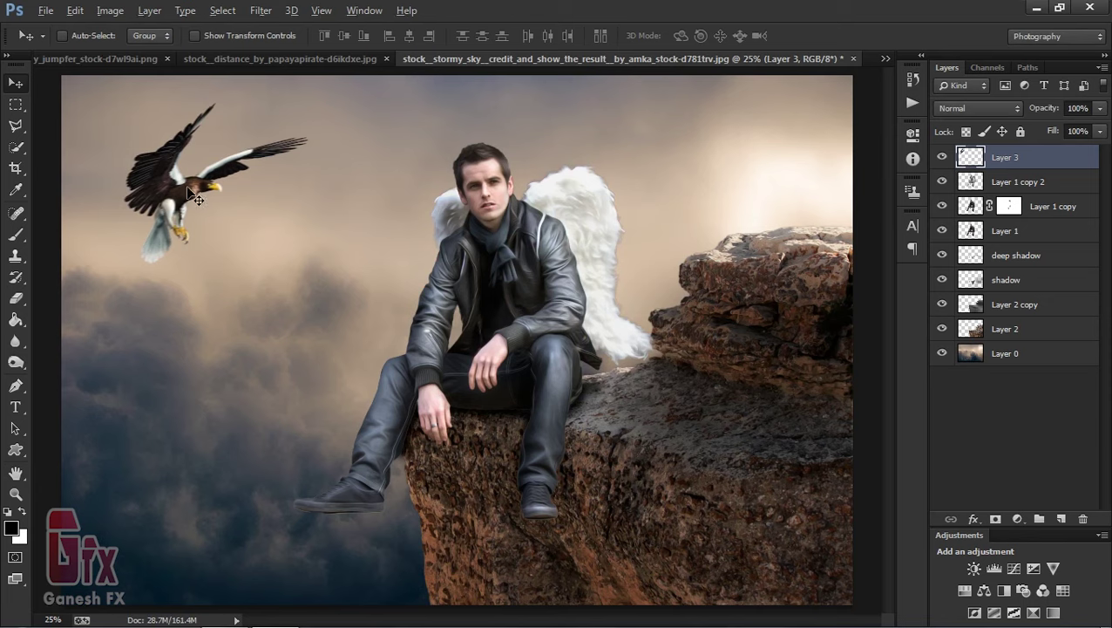
pyautogui.moveTo(192, 192); pyautogui.dragTo(286, 276)
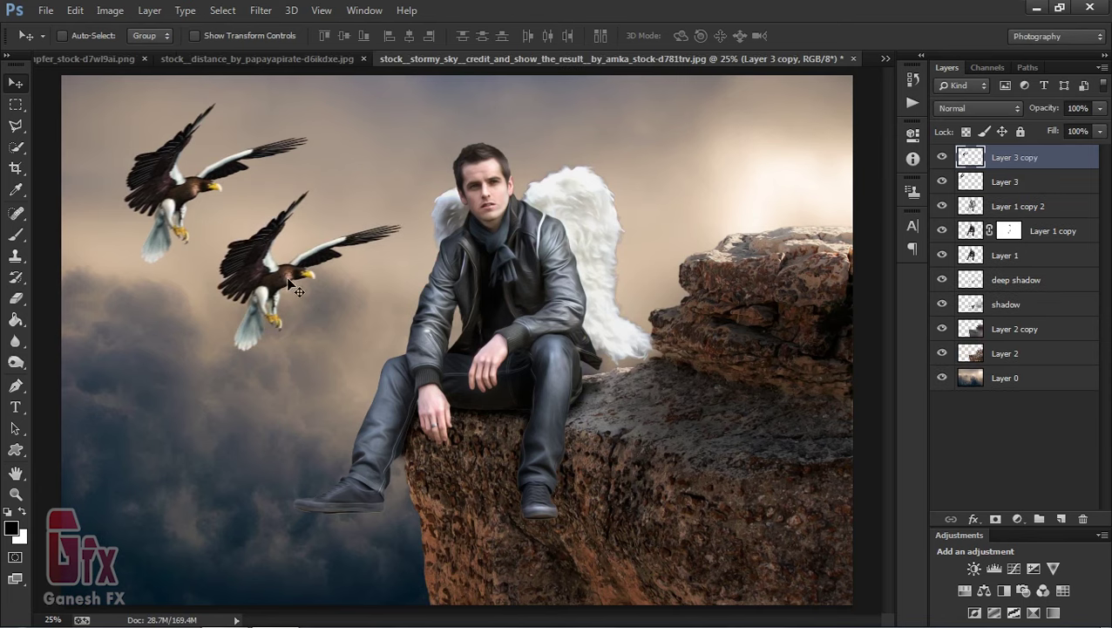
# - Mirror the eagle copy, scale it to about 35%, tilt it -10.8° into the upper-right sky
pyautogui.hotkey('ctrl', 't')
pyautogui.rightClick(286, 276)
pyautogui.click(346, 526)
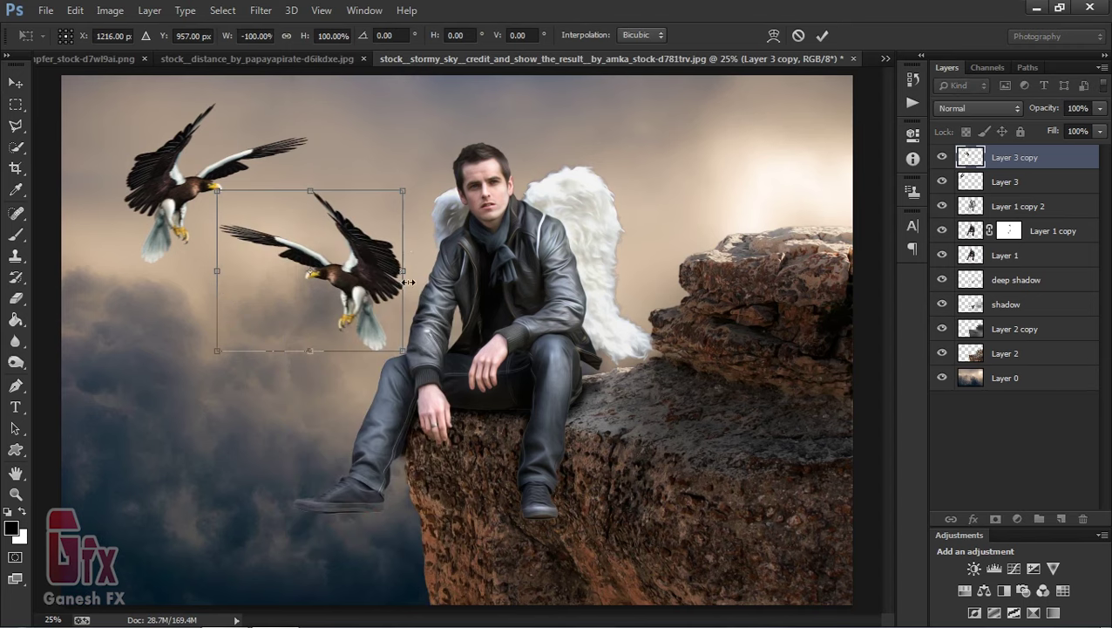
pyautogui.moveTo(398, 191); pyautogui.dragTo(340, 243)
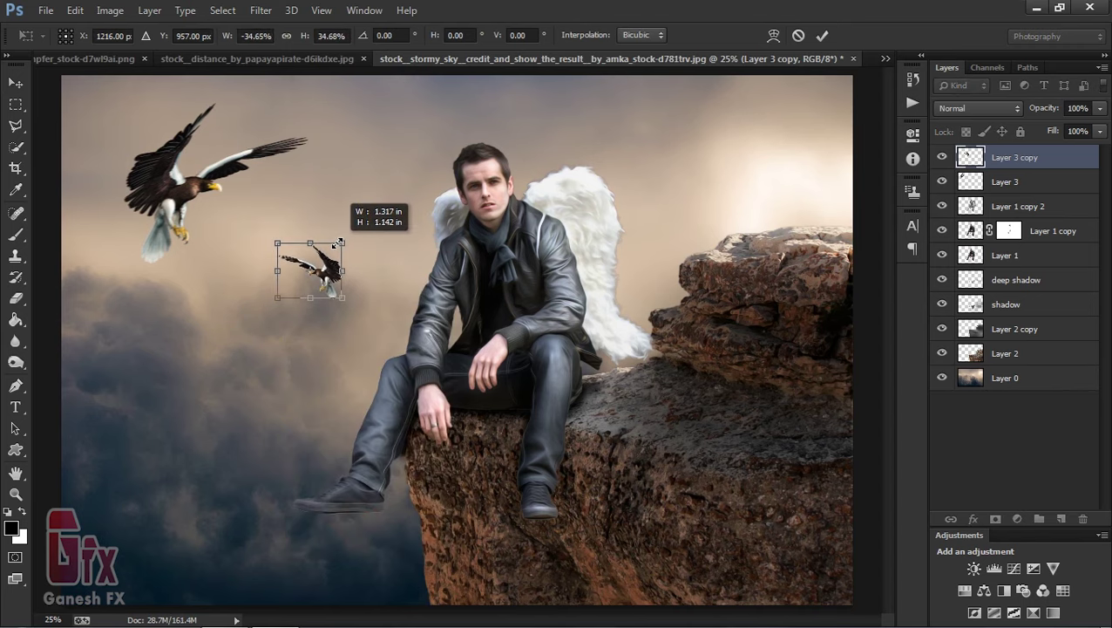
pyautogui.moveTo(314, 254)
pyautogui.mouseDown()
pyautogui.moveTo(736, 139)
pyautogui.moveTo(723, 124)
pyautogui.moveTo(708, 157)
pyautogui.mouseUp()
pyautogui.press('Return')
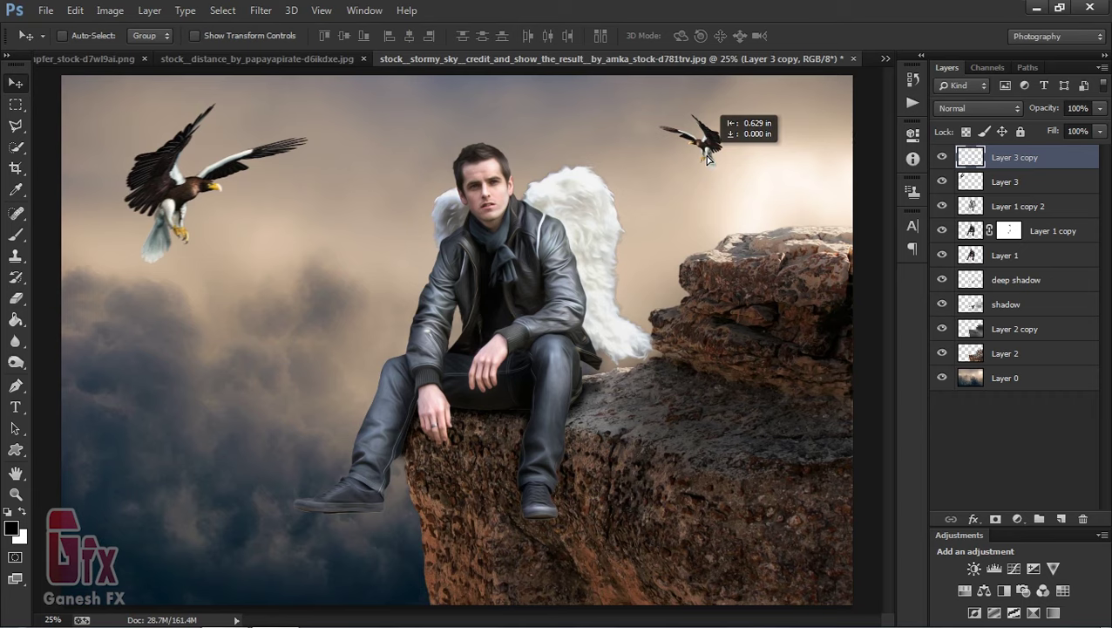
pyautogui.hotkey('ctrl', 't')
pyautogui.moveTo(759, 222); pyautogui.dragTo(789, 211)
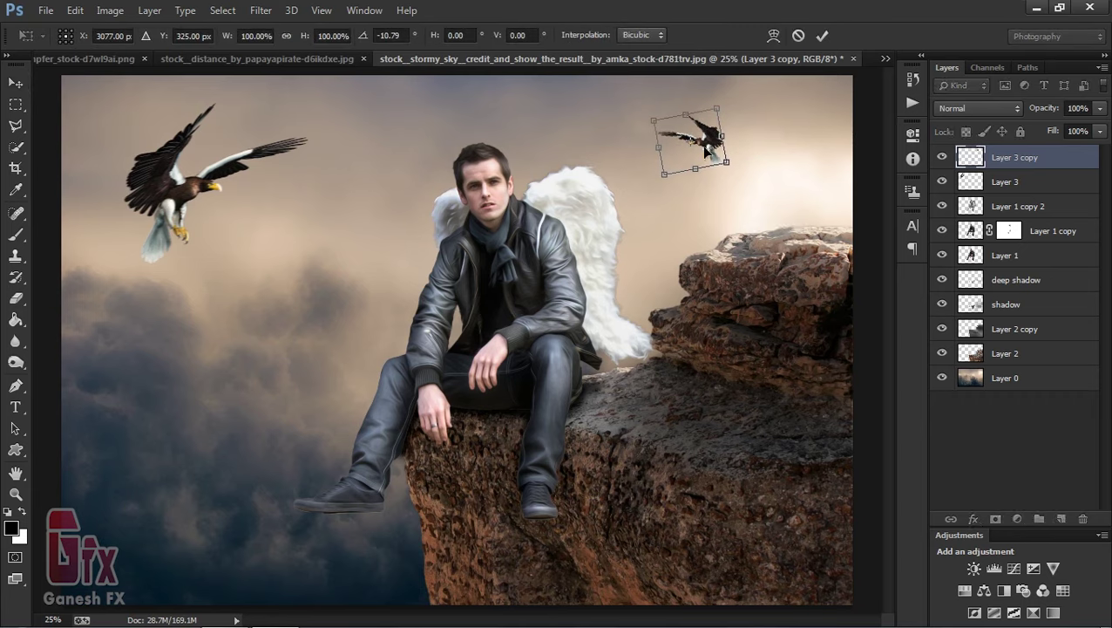
pyautogui.press('Return')
pyautogui.moveTo(702, 148); pyautogui.dragTo(736, 148)
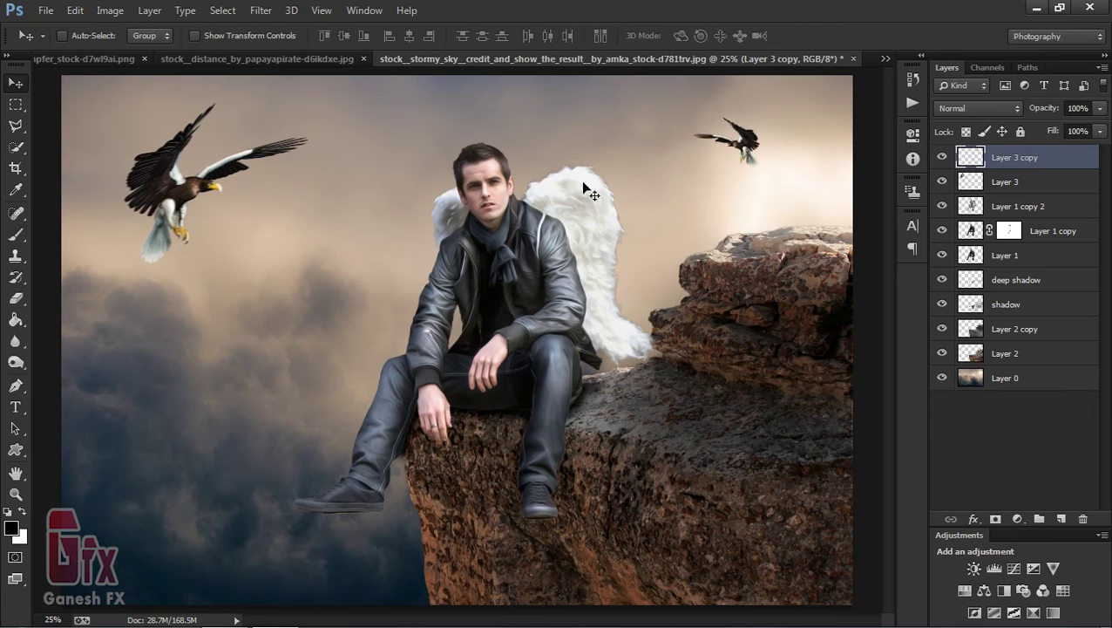
# - Apply a softer Gaussian Blur to the small eagle and drag one left of the man
pyautogui.click(261, 10)
pyautogui.moveTo(269, 191)
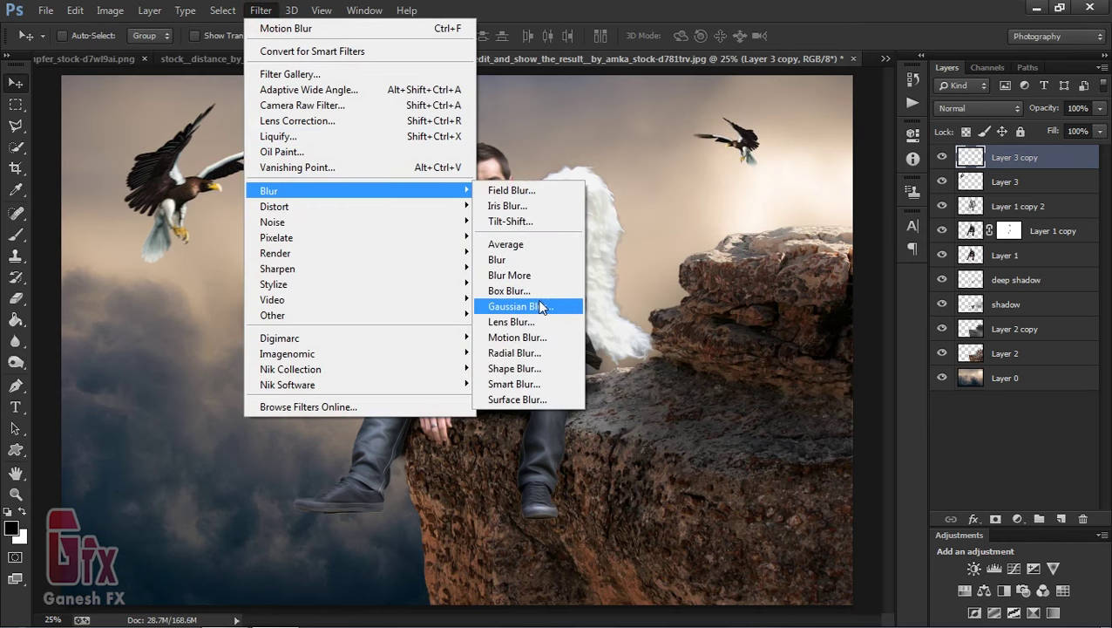
pyautogui.click(541, 306)
pyautogui.click(244, 397)
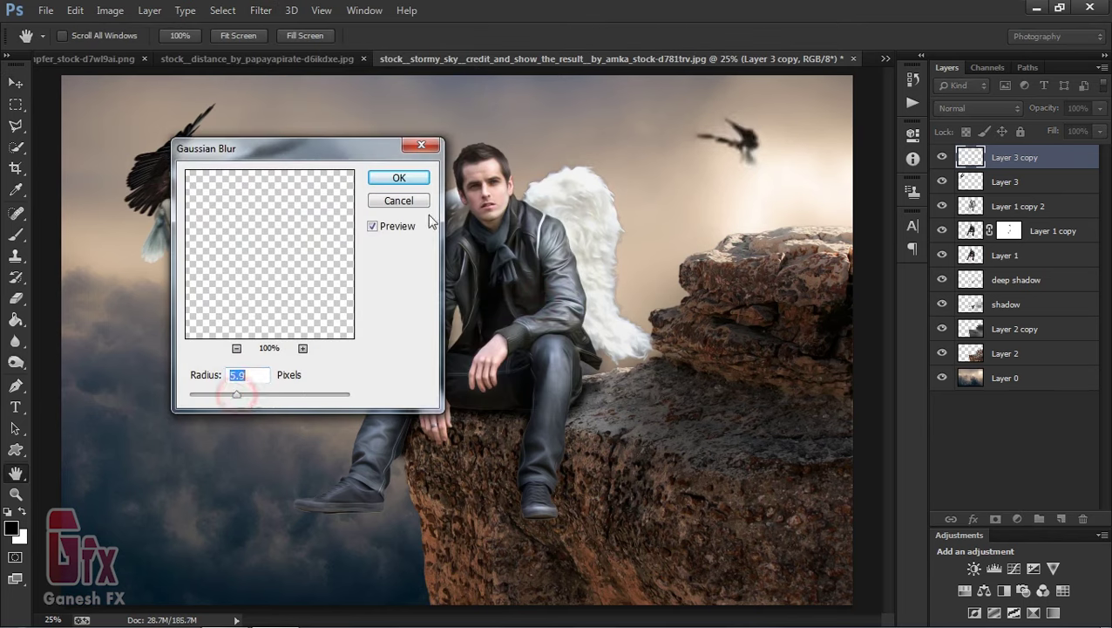
pyautogui.click(422, 180)
pyautogui.moveTo(755, 150)
pyautogui.mouseDown()
pyautogui.moveTo(370, 283)
pyautogui.moveTo(360, 332)
pyautogui.mouseUp()
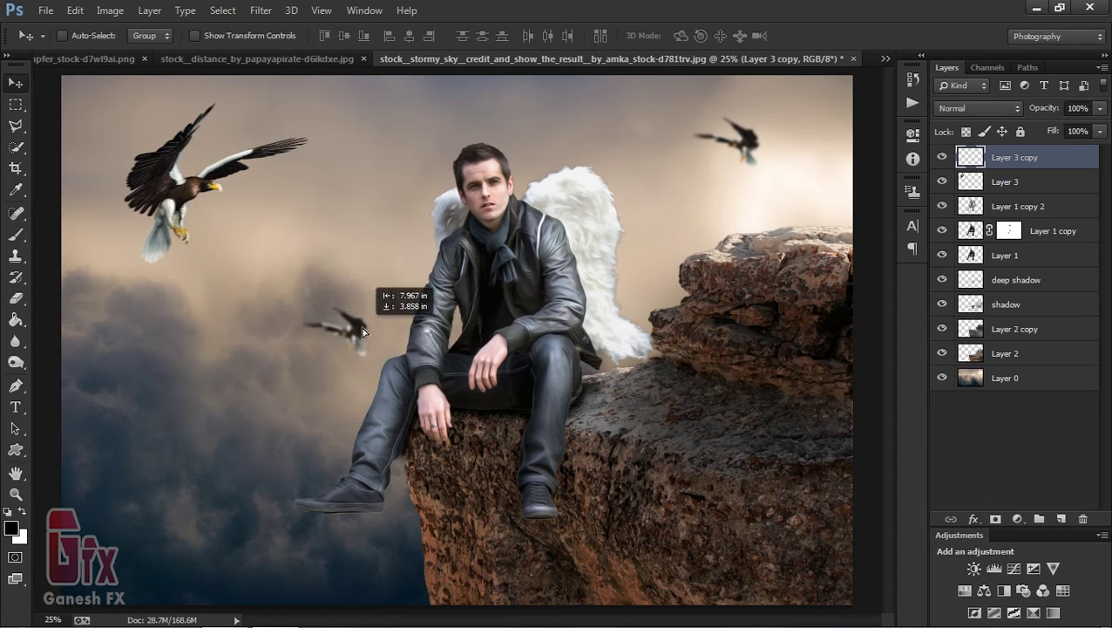
# - Duplicate the small eagle, place it beside the man and tilt it about 11° clockwise
pyautogui.hotkey('ctrl', 'j')
pyautogui.hotkey('ctrl', 't')
pyautogui.rightClick(363, 330)
pyautogui.click(429, 571)
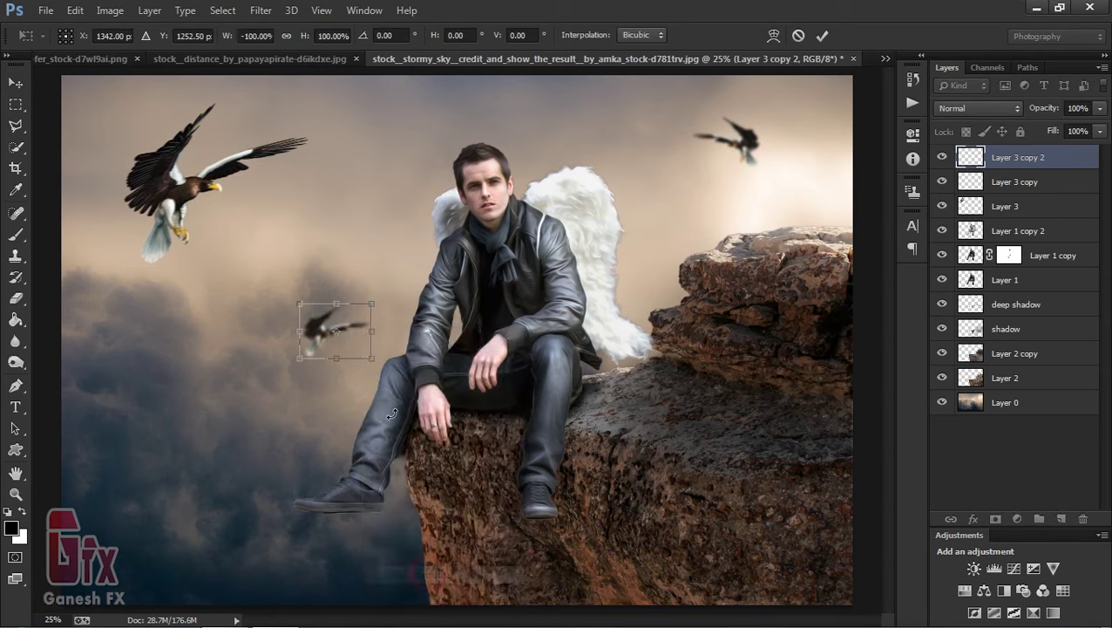
pyautogui.moveTo(350, 339)
pyautogui.mouseDown()
pyautogui.moveTo(295, 446)
pyautogui.moveTo(221, 420)
pyautogui.mouseUp()
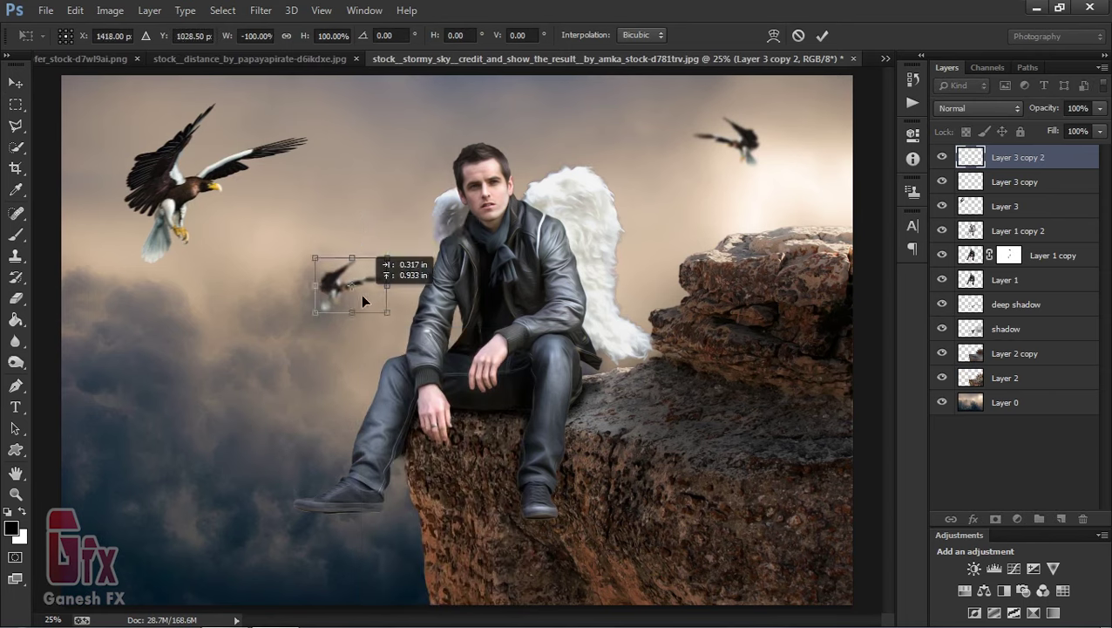
pyautogui.moveTo(220, 420); pyautogui.dragTo(362, 296)
pyautogui.rightClick(363, 297)
pyautogui.click(418, 550)
pyautogui.moveTo(418, 238); pyautogui.dragTo(418, 252)
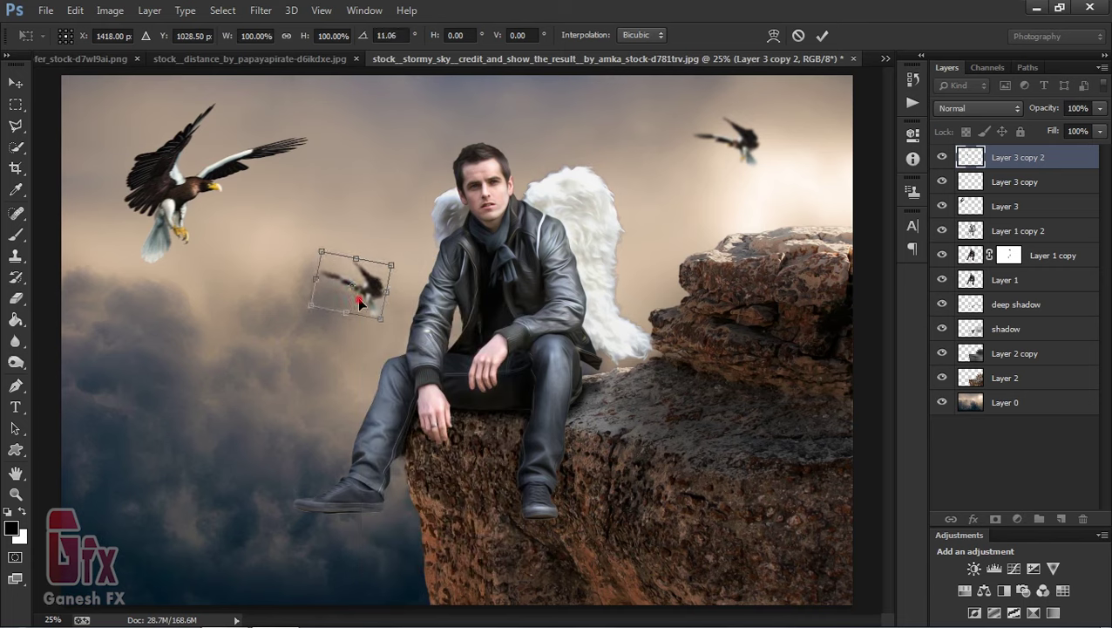
pyautogui.press('Return')
# - Shrink the small bird, give it a 5.9 px Gaussian Blur, and close the canyon image
pyautogui.moveTo(359, 301); pyautogui.dragTo(371, 262)
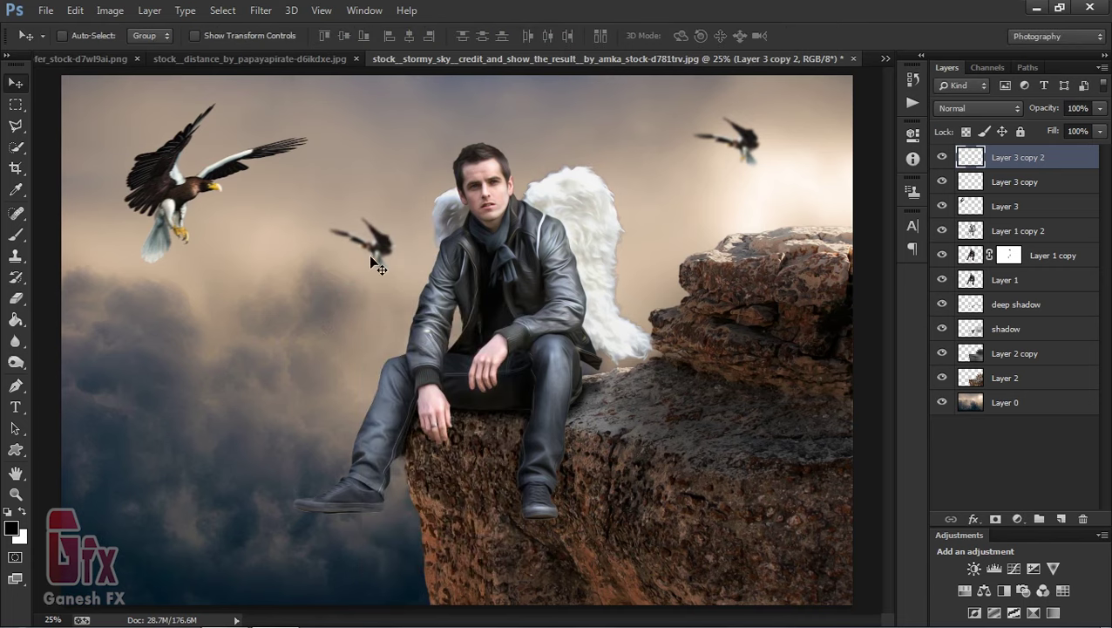
pyautogui.hotkey('ctrl', 't')
pyautogui.moveTo(399, 218); pyautogui.dragTo(381, 258)
pyautogui.press('Return')
pyautogui.click(261, 11)
pyautogui.click(415, 191)
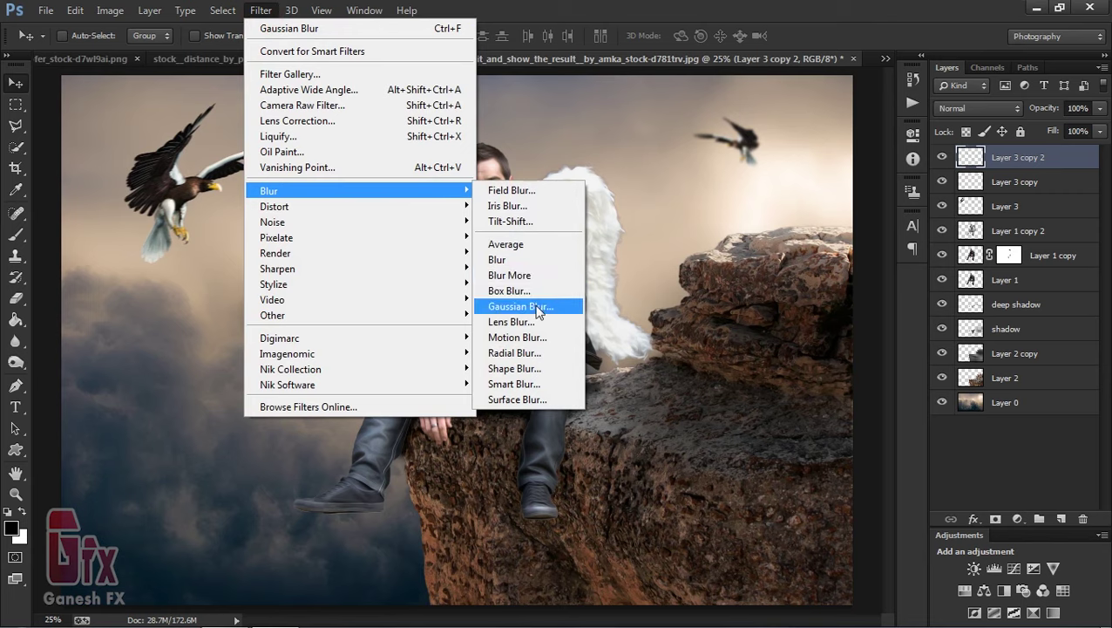
pyautogui.click(539, 307)
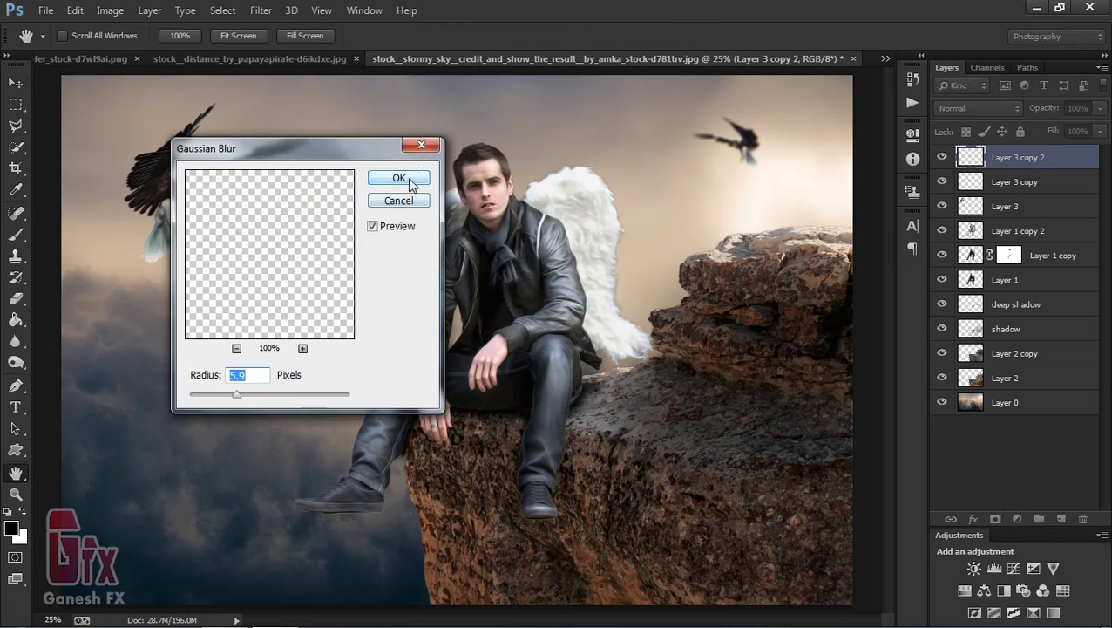
pyautogui.click(411, 183)
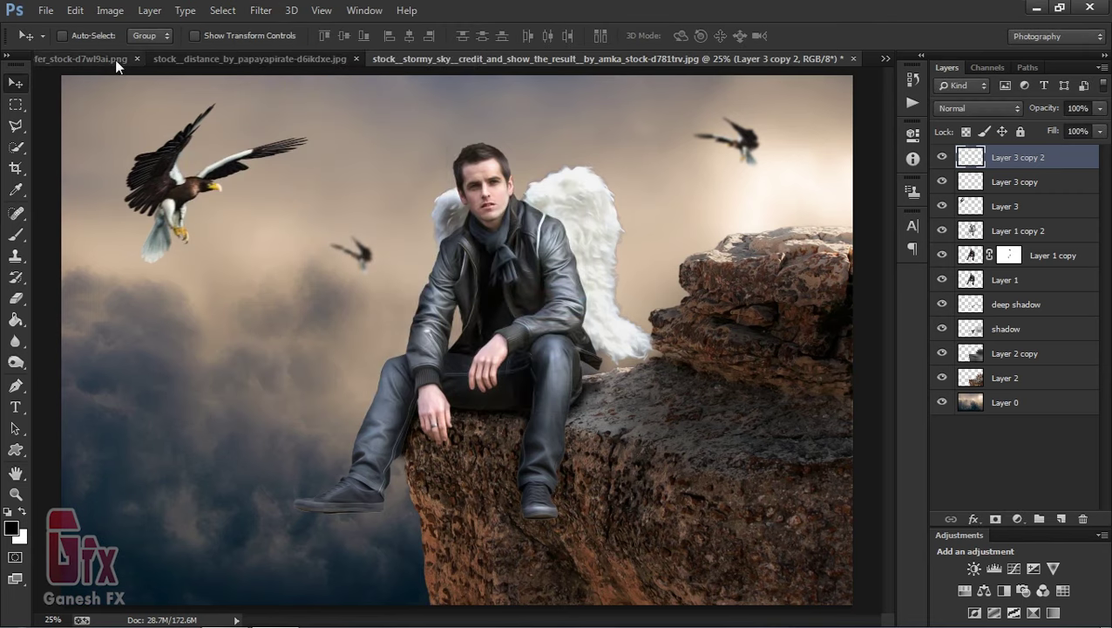
pyautogui.click(219, 59)
pyautogui.click(586, 59)
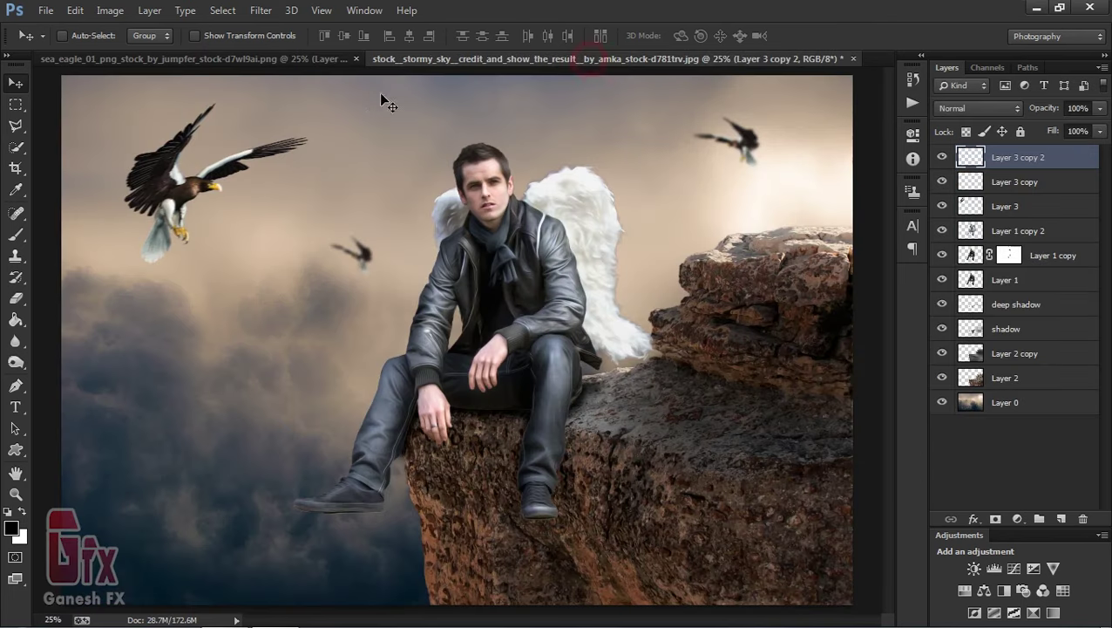
# - Bring the other sea eagle into the composite, shrunk and placed above-left of the man
pyautogui.click(218, 60)
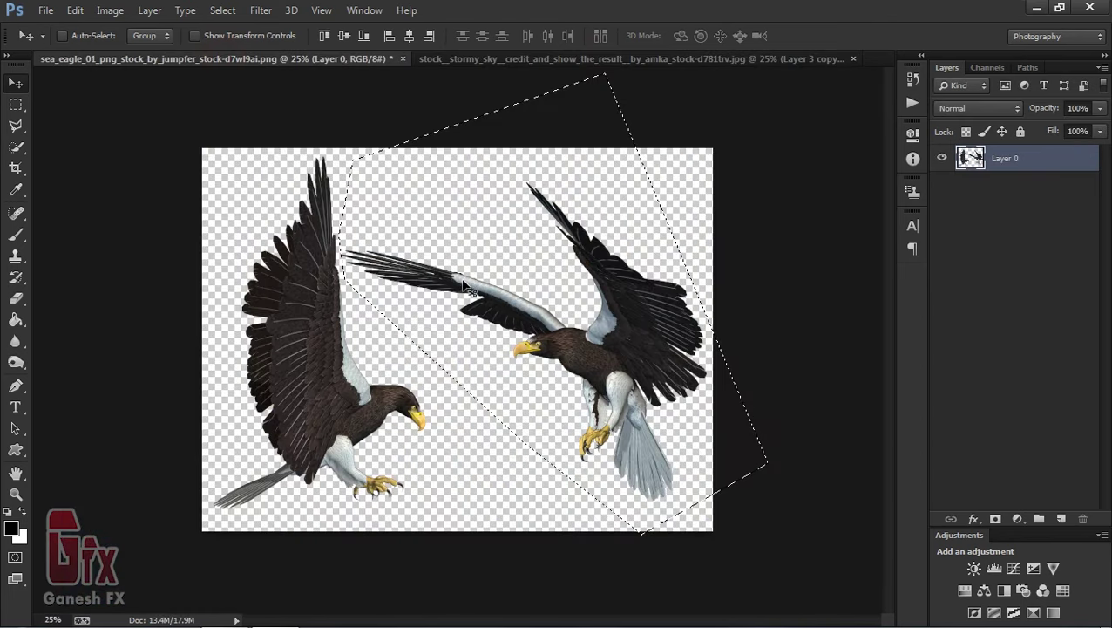
pyautogui.click(222, 10)
pyautogui.click(273, 77)
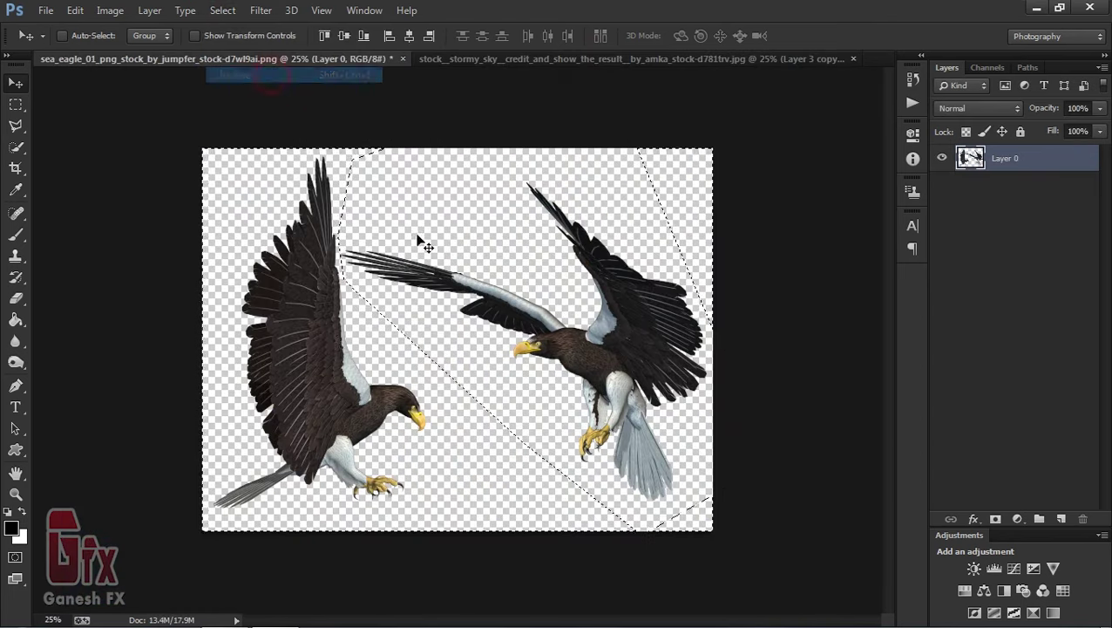
pyautogui.moveTo(299, 346)
pyautogui.mouseDown()
pyautogui.moveTo(504, 69)
pyautogui.moveTo(323, 295)
pyautogui.mouseUp()
pyautogui.hotkey('ctrl', 't')
pyautogui.moveTo(450, 100); pyautogui.dragTo(352, 204)
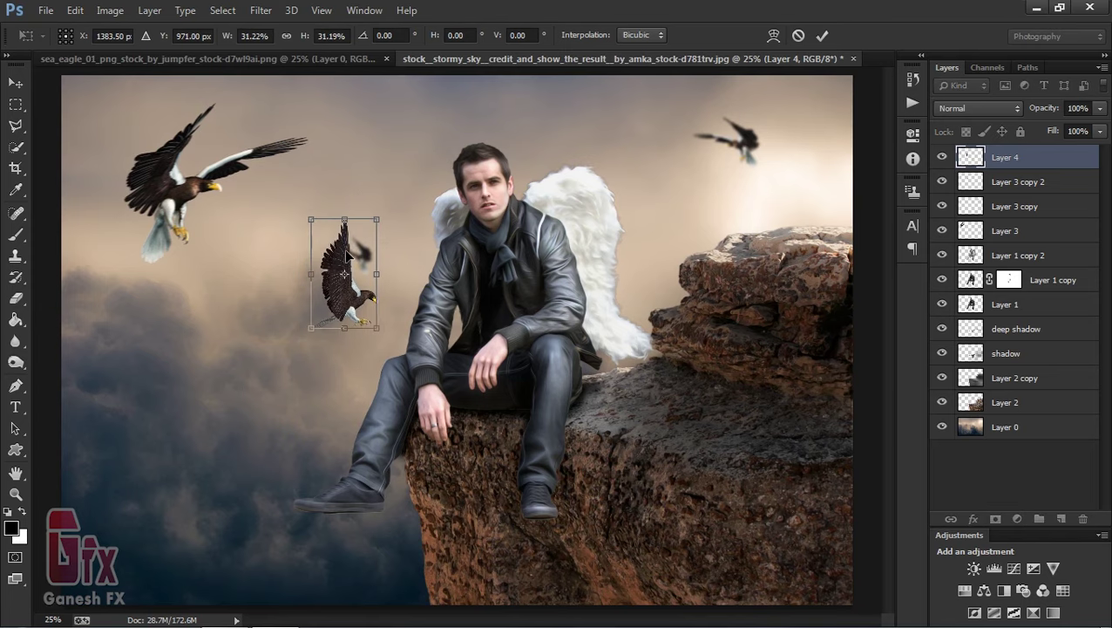
pyautogui.moveTo(340, 246); pyautogui.dragTo(373, 158)
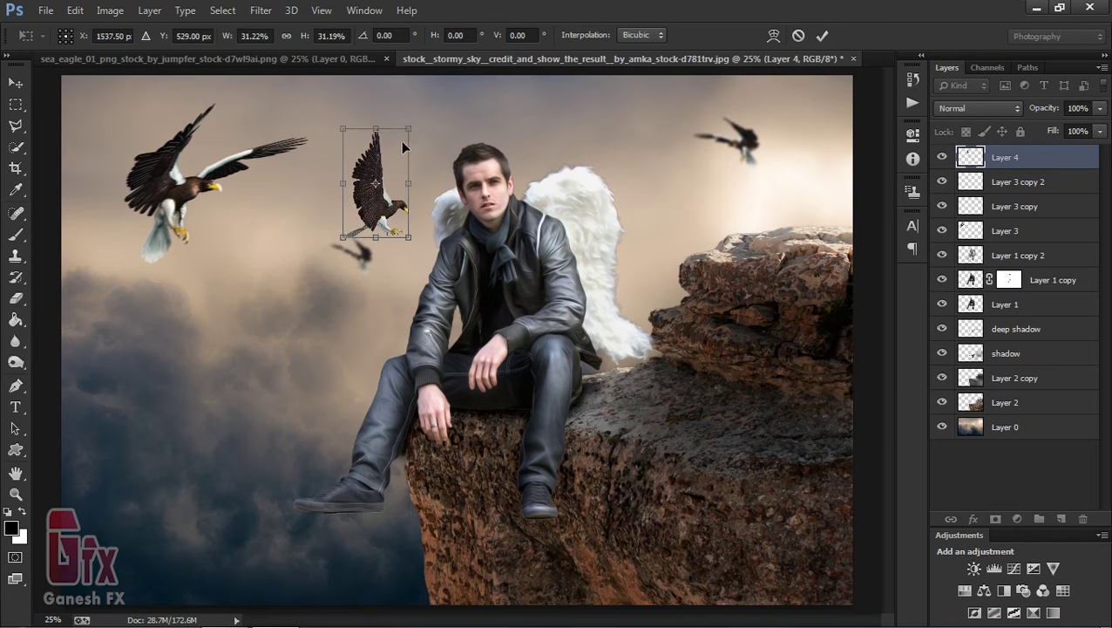
pyautogui.doubleClick(388, 156)
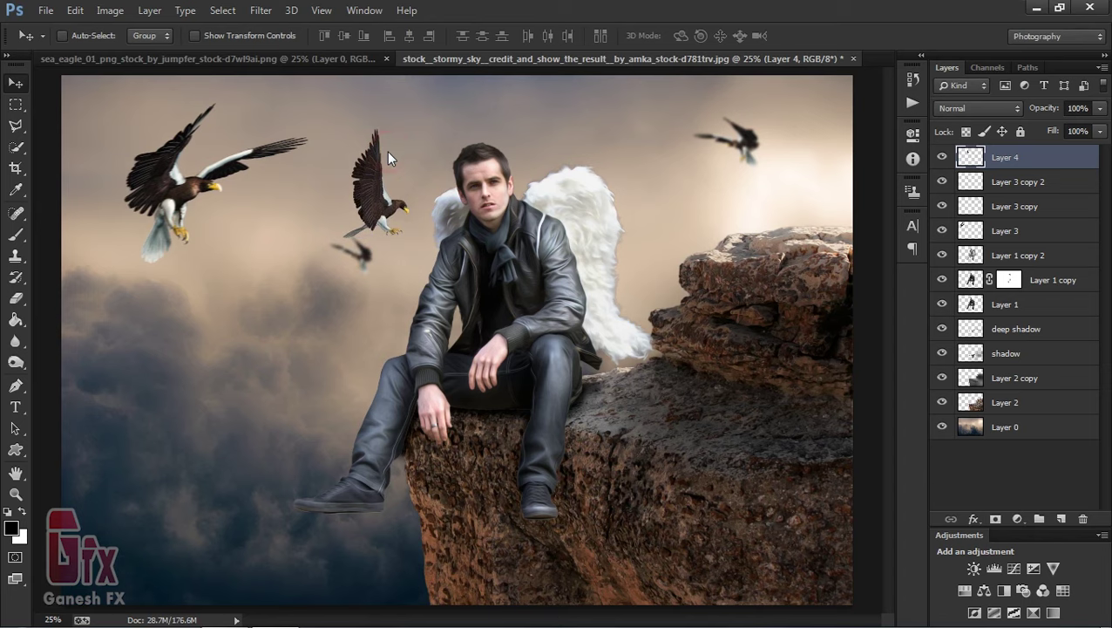
# - Darken the new eagle's midtones with Curves and apply a 4.5 px Gaussian Blur
pyautogui.hotkey('ctrl', 'm')
pyautogui.moveTo(790, 265); pyautogui.dragTo(788, 289)
pyautogui.click(950, 133)
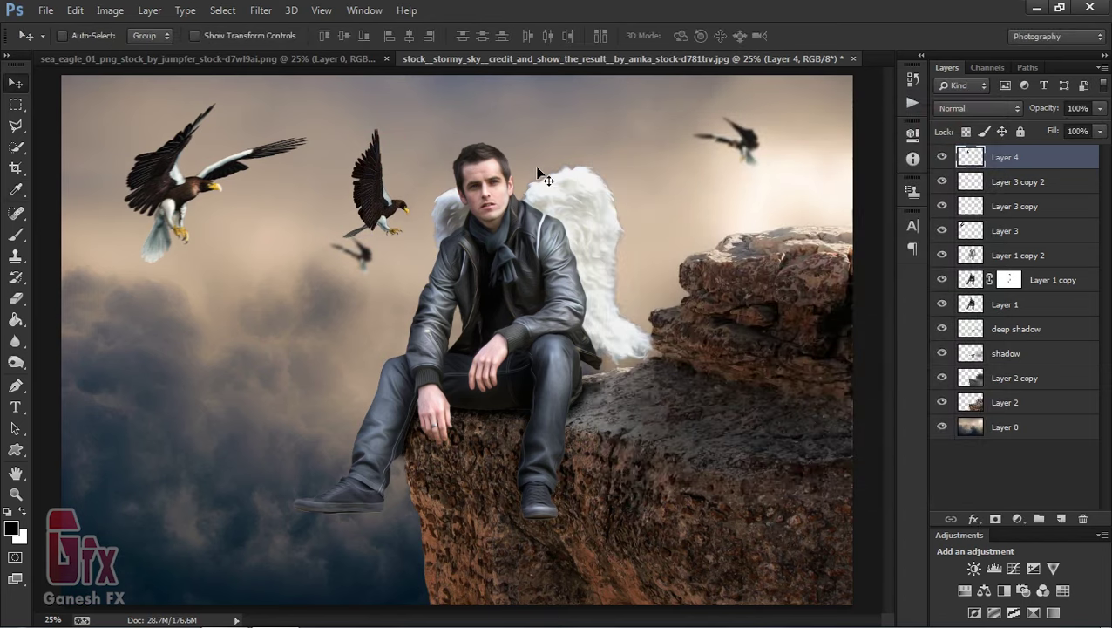
pyautogui.click(261, 12)
pyautogui.moveTo(269, 191)
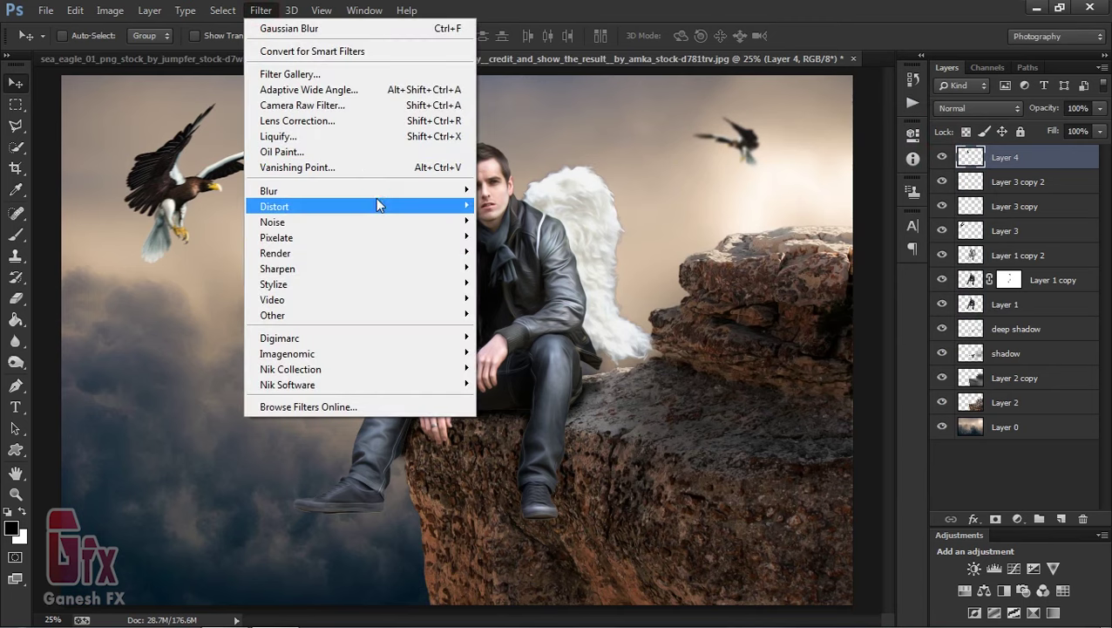
pyautogui.click(375, 194)
pyautogui.click(538, 311)
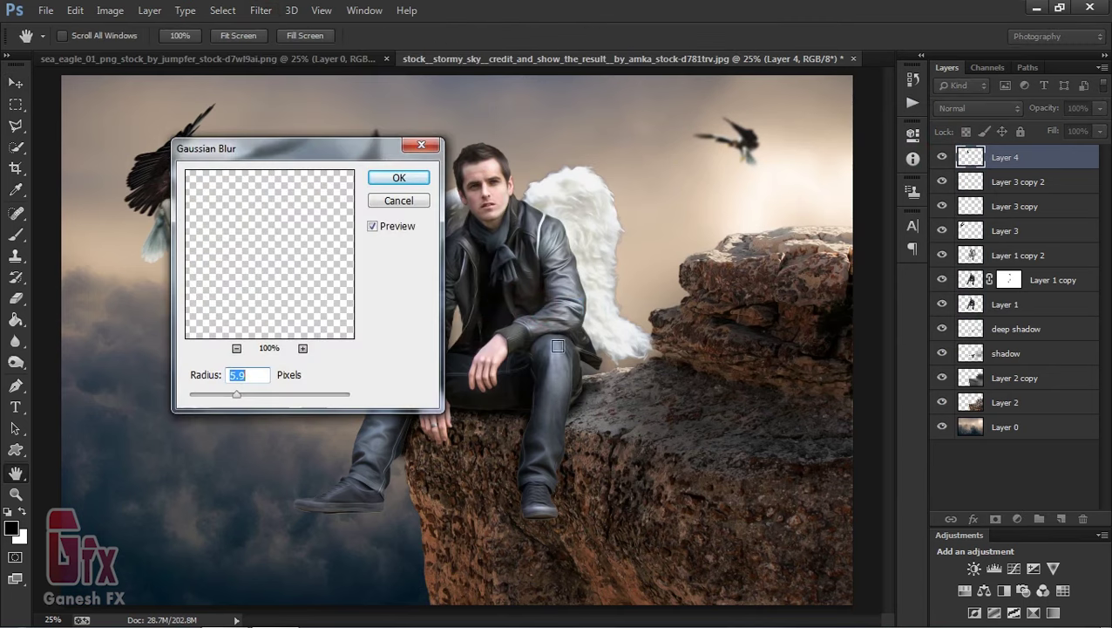
pyautogui.moveTo(329, 150); pyautogui.dragTo(666, 177)
pyautogui.click(567, 421)
pyautogui.click(737, 204)
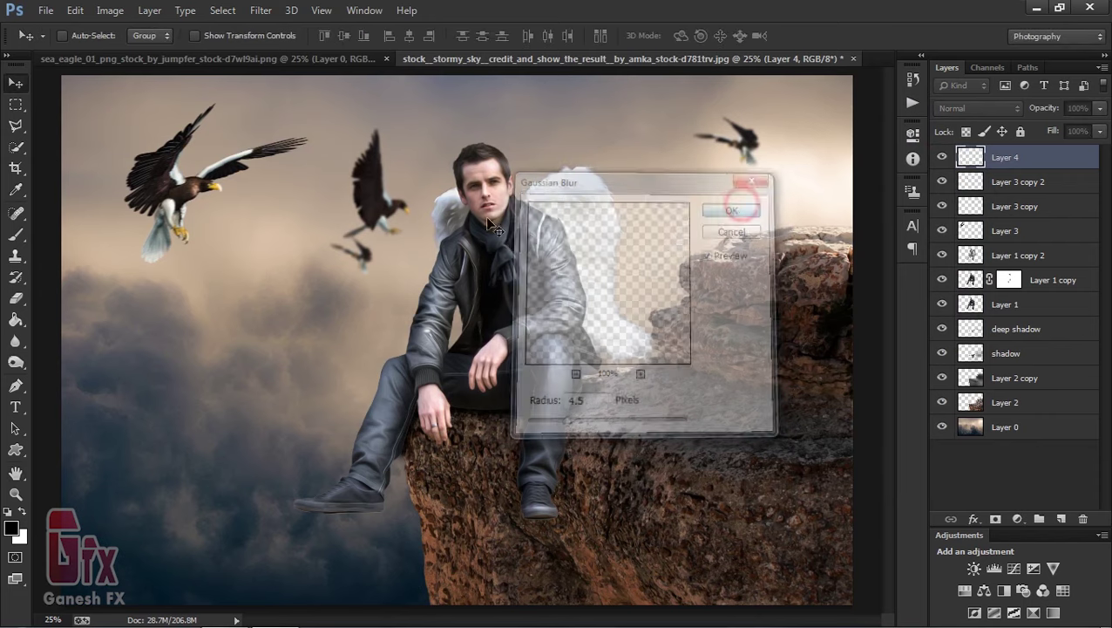
# - Move the small eagle (Layer 3 copy 2) lower-left over the dark clouds
pyautogui.rightClick(374, 262)
pyautogui.click(384, 265)
pyautogui.moveTo(375, 266); pyautogui.dragTo(236, 399)
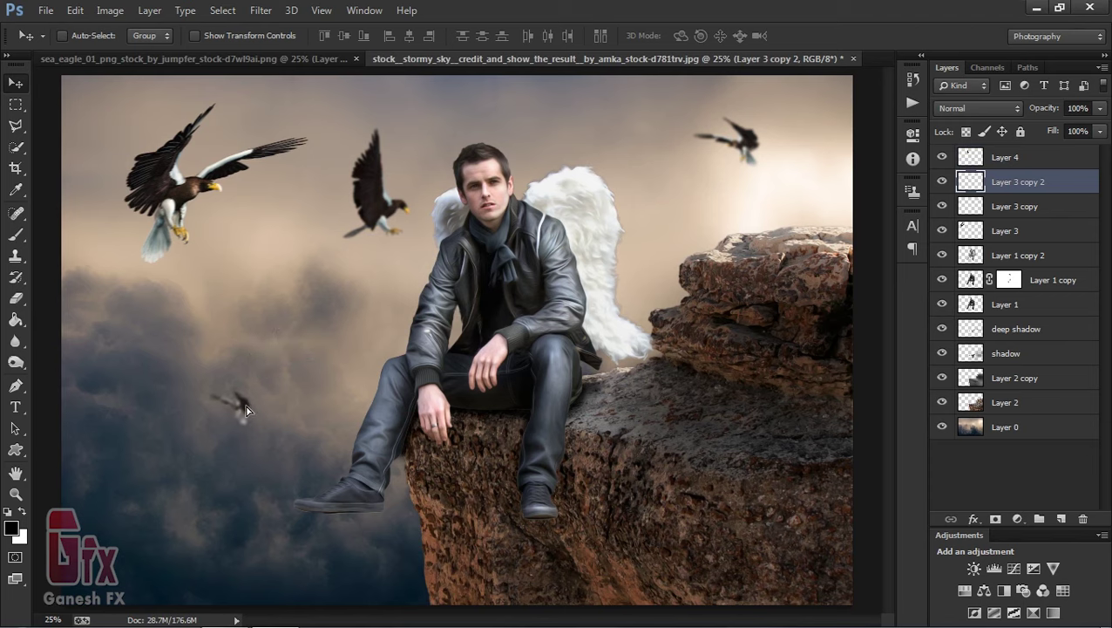
# - Tilt the Layer 4 eagle about 10°, mirror it and scale it to about 60%
pyautogui.rightClick(375, 182)
pyautogui.click(388, 201)
pyautogui.hotkey('ctrl', 't')
pyautogui.moveTo(513, 155); pyautogui.dragTo(422, 116)
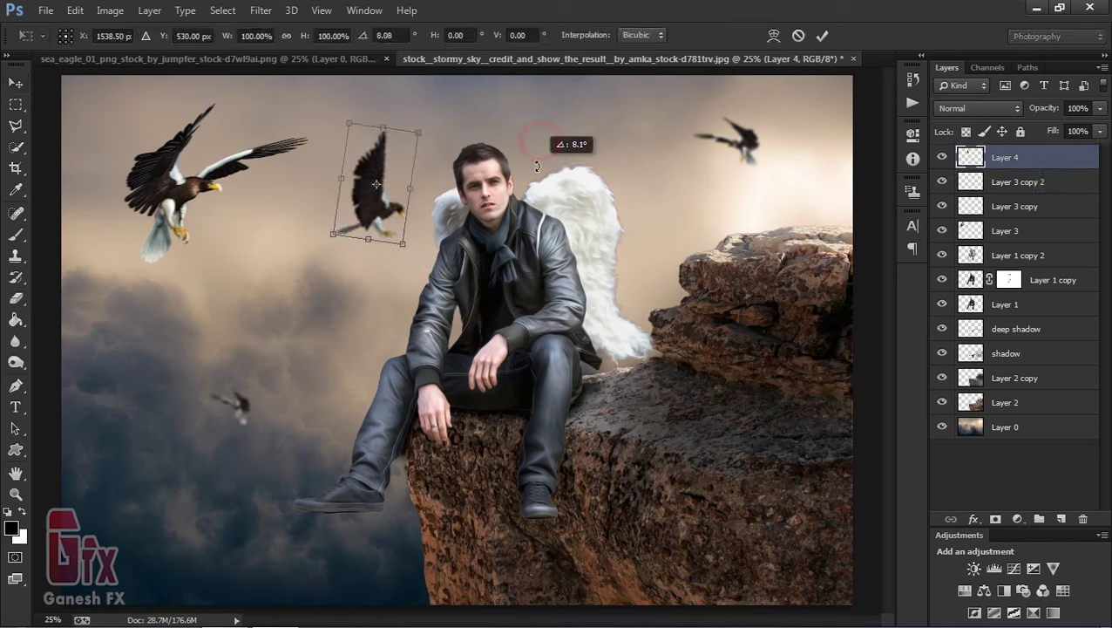
pyautogui.rightClick(403, 159)
pyautogui.click(475, 401)
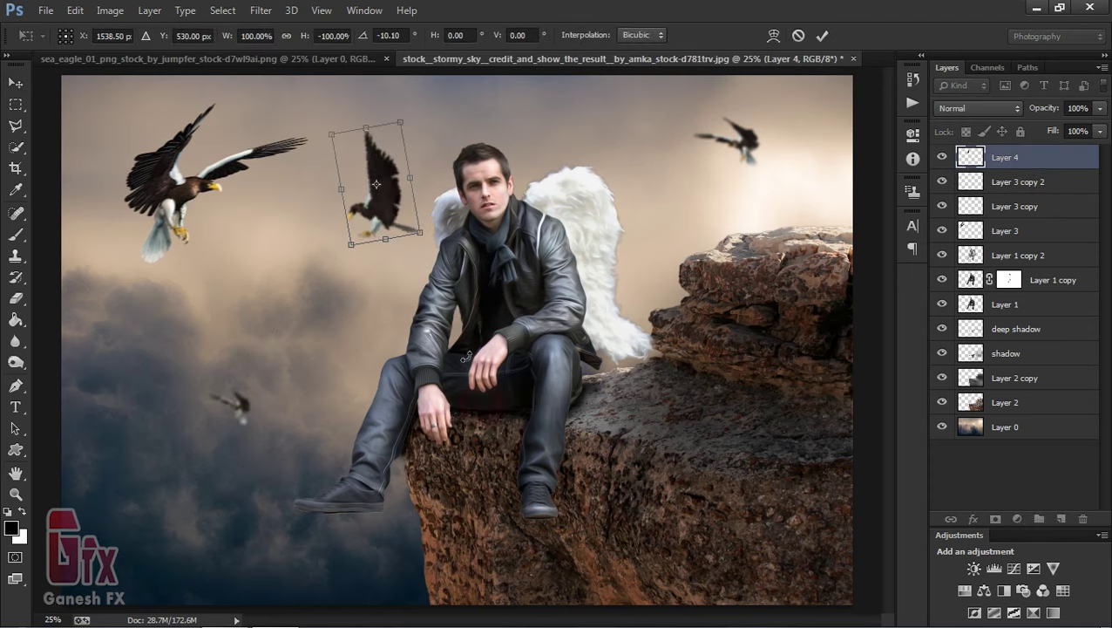
pyautogui.moveTo(405, 120)
pyautogui.mouseDown()
pyautogui.moveTo(355, 232)
pyautogui.moveTo(363, 202)
pyautogui.mouseUp()
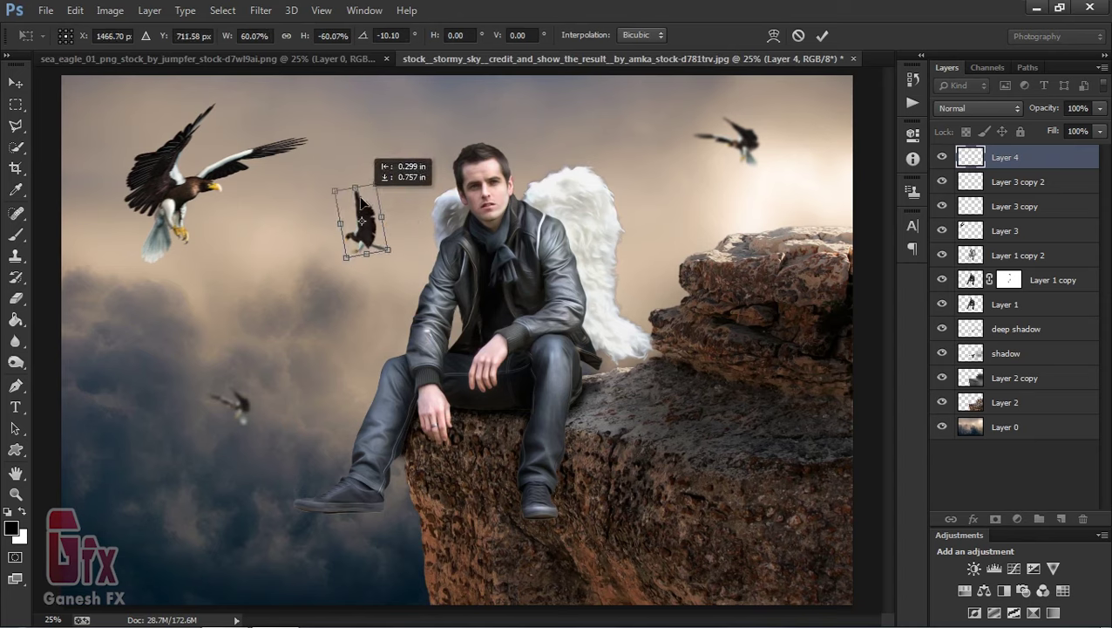
pyautogui.press('Return')
# - Nudge the large eagle slightly right, and move the second eagle down-left beside the man
pyautogui.keyDown('ctrl'); pyautogui.moveTo(182, 203); pyautogui.dragTo(200, 203); pyautogui.keyUp('ctrl')
pyautogui.rightClick(370, 229)
pyautogui.click(408, 238)
pyautogui.moveTo(360, 242); pyautogui.dragTo(342, 277)
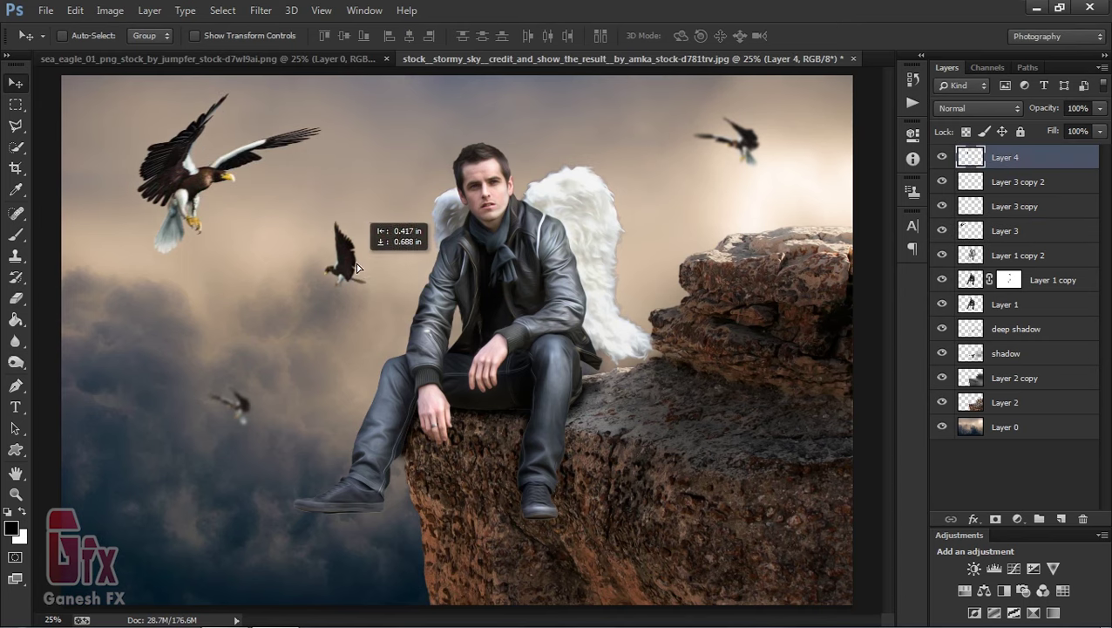
pyautogui.moveTo(358, 267); pyautogui.dragTo(357, 267)
pyautogui.scroll(-3, 540, 310)
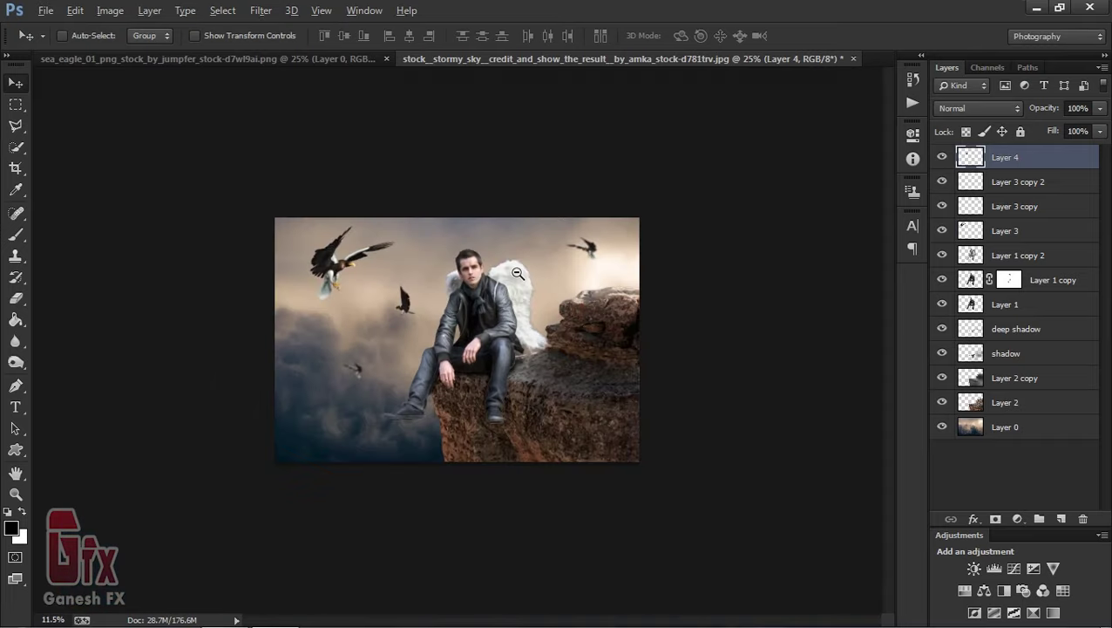
pyautogui.scroll(2, 525, 275)
# - Apply a 6.1 px Gaussian Blur to the second eagle and zoom back in
pyautogui.click(261, 11)
pyautogui.click(559, 307)
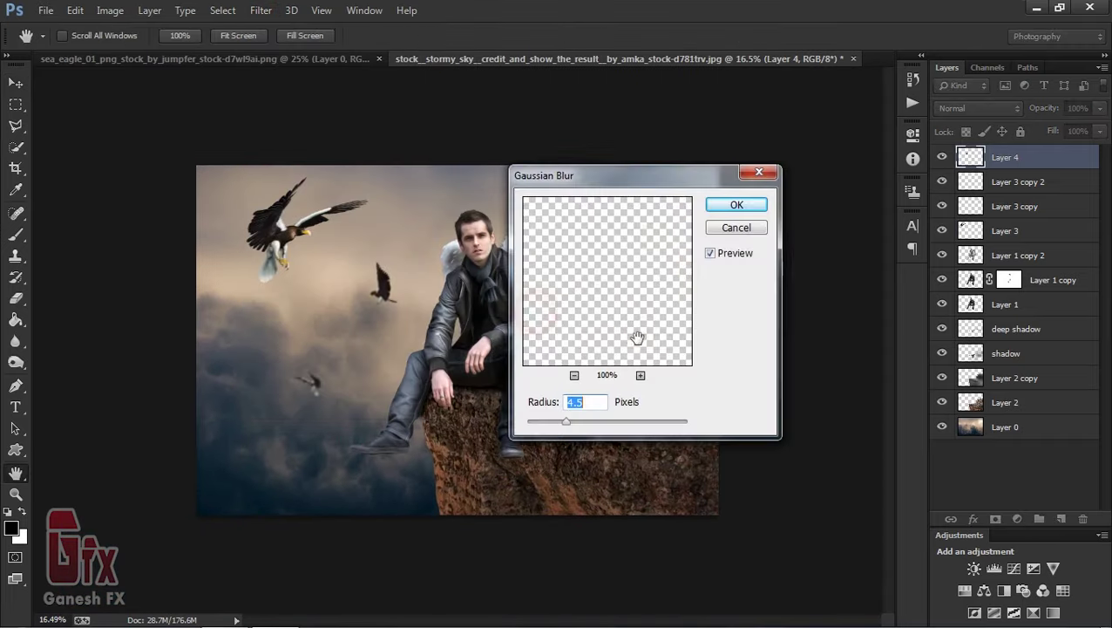
pyautogui.click(576, 425)
pyautogui.click(737, 204)
pyautogui.press('v')
pyautogui.hotkey('ctrl', '+')
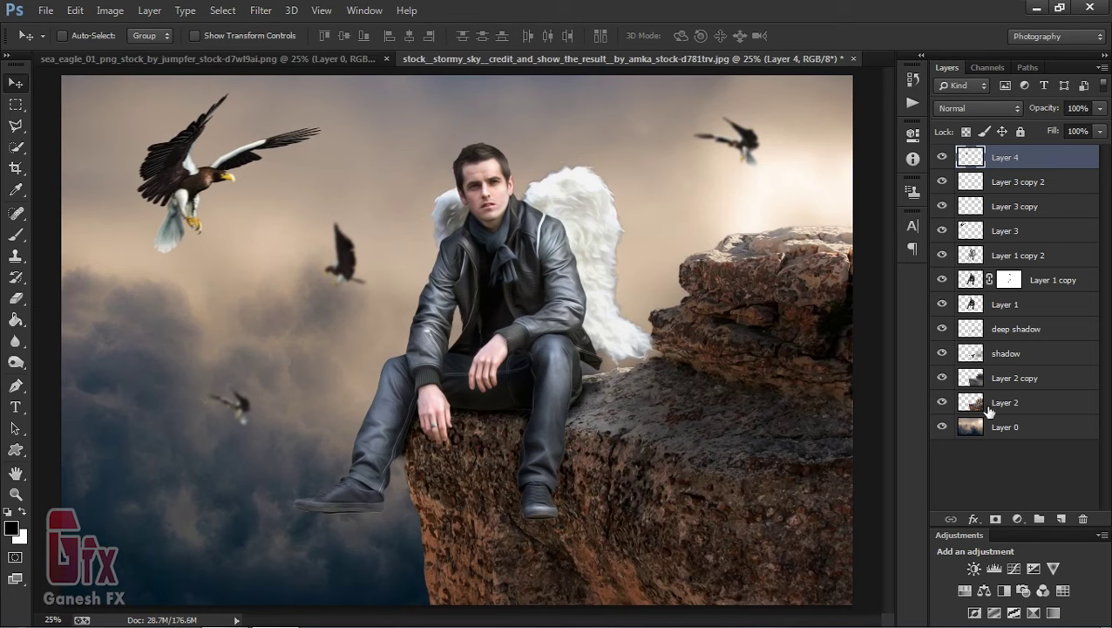
# - Toggle Layer 1 and Layer 1 copy visibility to compare the wings, then select Layer 1 copy
pyautogui.click(942, 306)
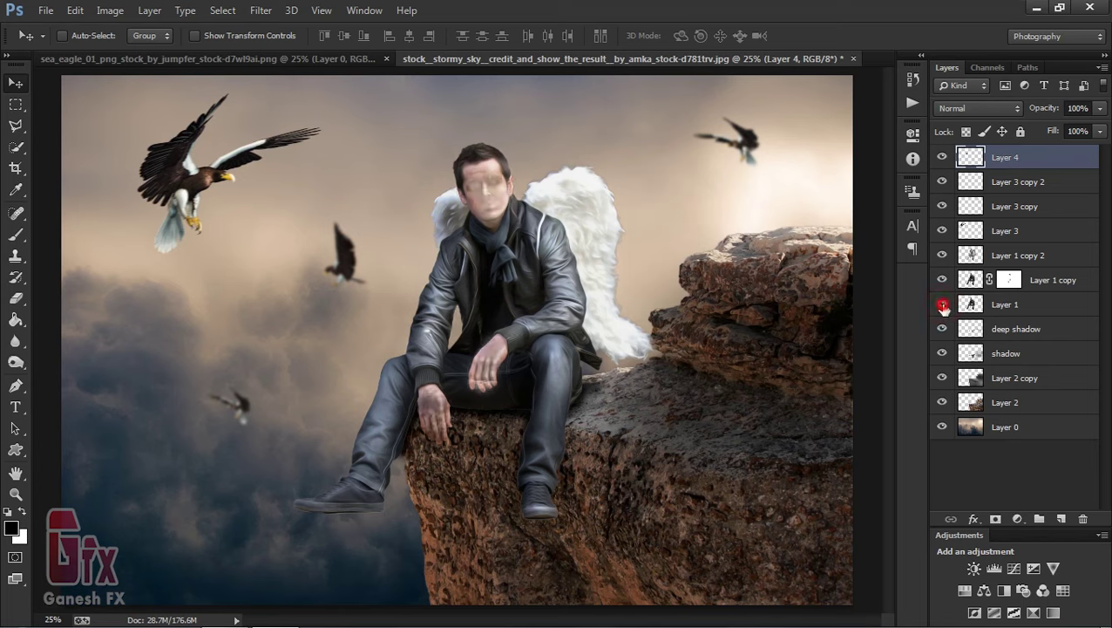
pyautogui.click(945, 282)
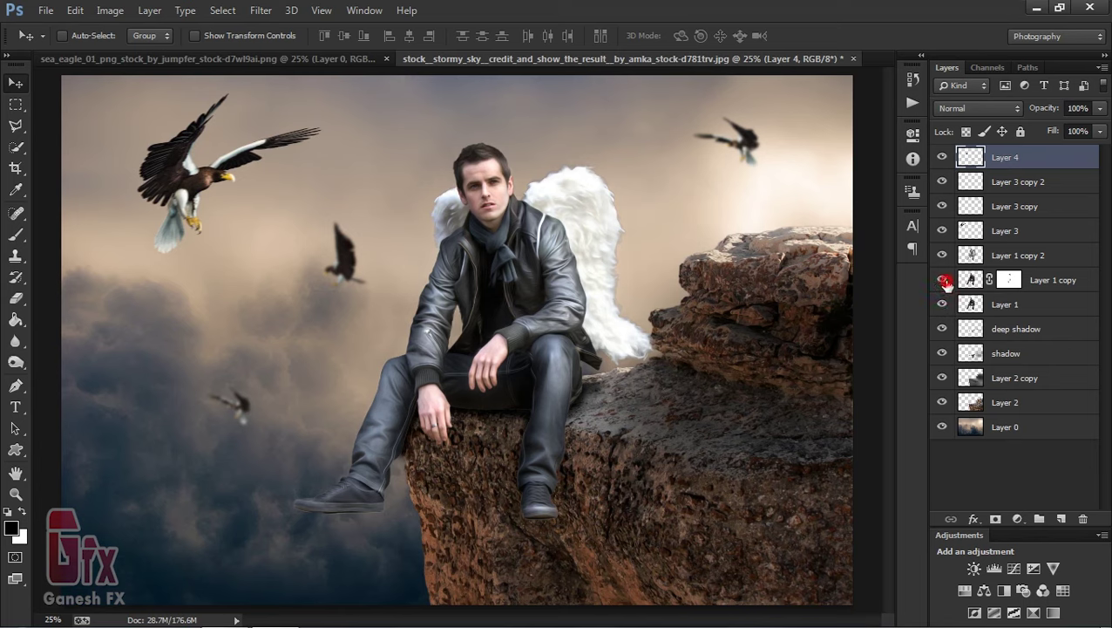
pyautogui.click(943, 280)
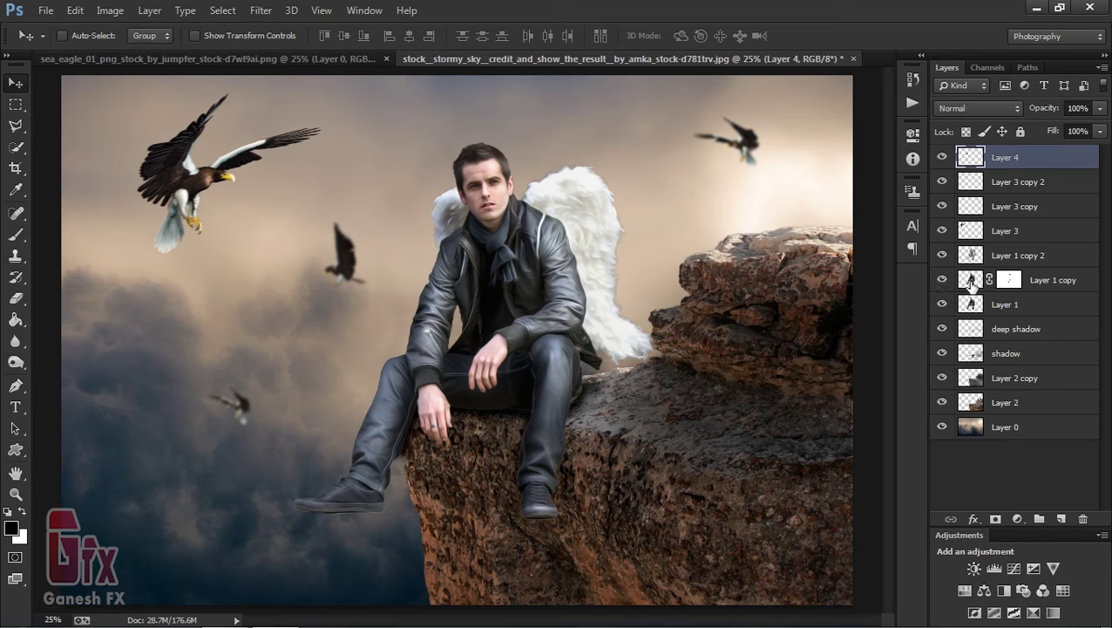
pyautogui.click(972, 281)
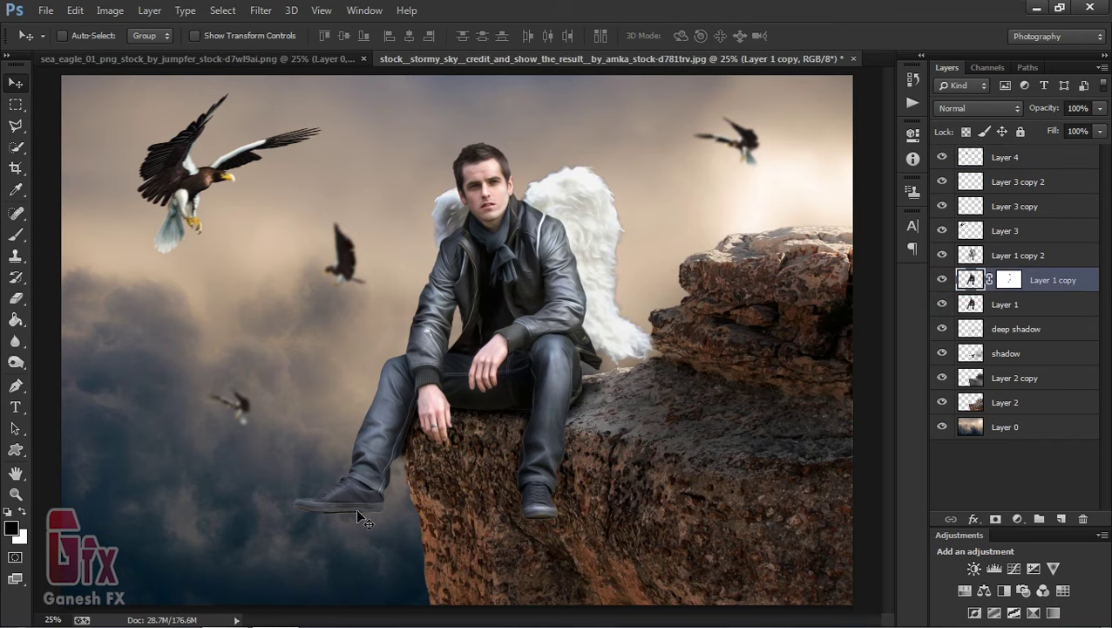
pyautogui.scroll(3, 367, 533)
pyautogui.scroll(2, 484, 506)
pyautogui.scroll(-1, 493, 436)
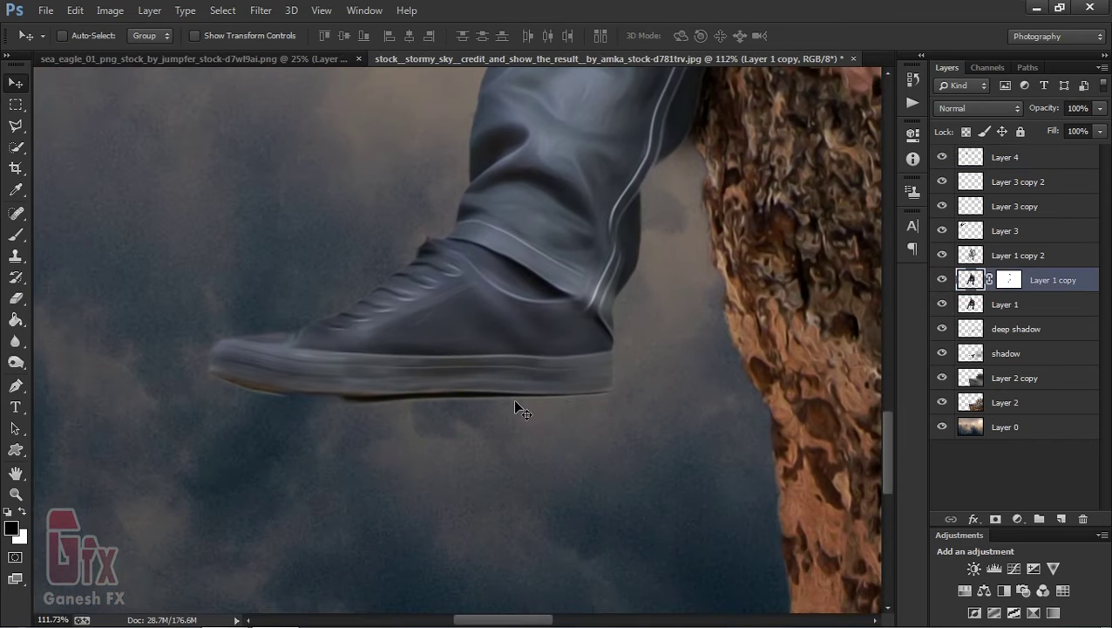
# - Trace a Pen path around the area beneath the shoe and convert it into a selection
pyautogui.press('p')
pyautogui.click(546, 399)
pyautogui.click(480, 393)
pyautogui.click(381, 398)
pyautogui.moveTo(324, 394); pyautogui.dragTo(302, 396)
pyautogui.click(204, 376)
pyautogui.click(214, 452)
pyautogui.moveTo(461, 476); pyautogui.dragTo(632, 457)
pyautogui.click(639, 428)
pyautogui.click(546, 400)
pyautogui.hotkey('ctrl', 'Return')
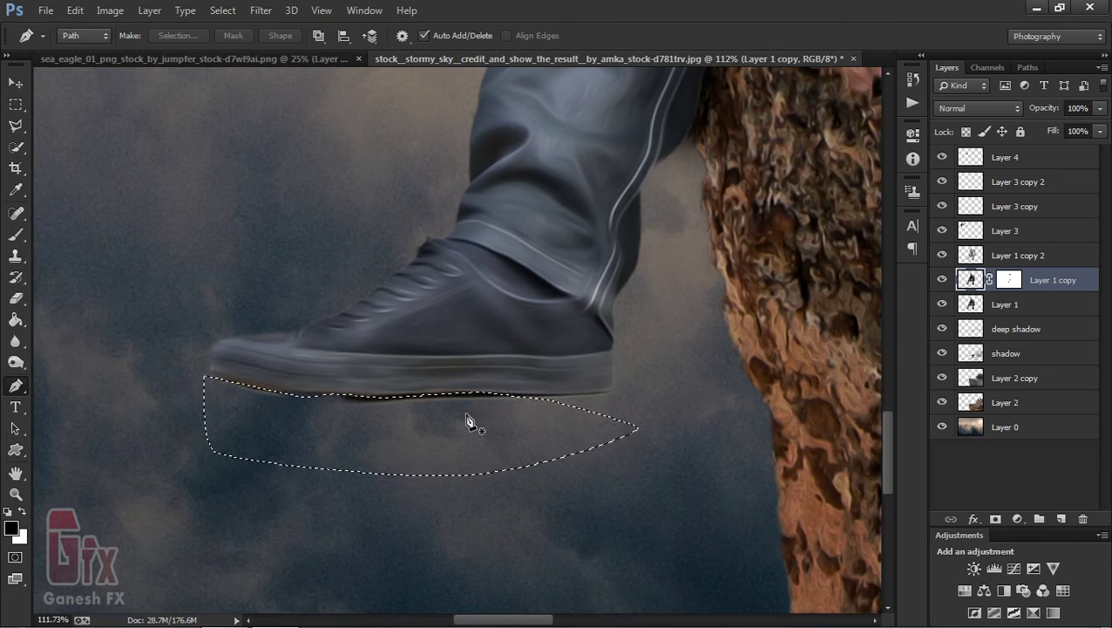
# - Try feathering the selection on Layer 1, then deselect and fit the composite on screen
pyautogui.click(986, 302)
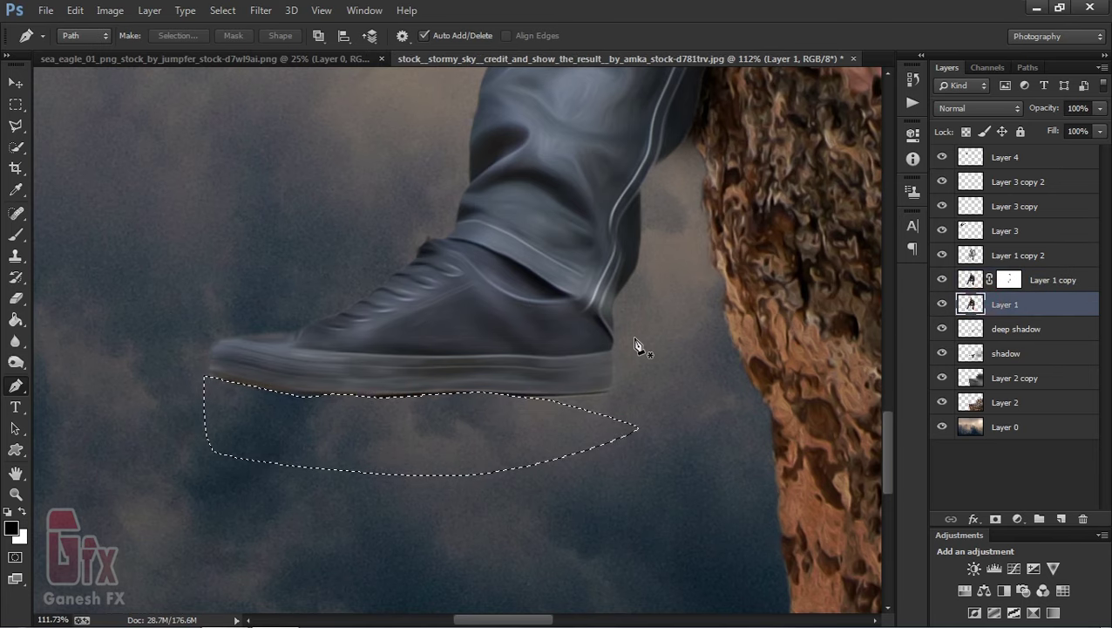
pyautogui.hotkey('shift', 'F6')
pyautogui.press('Return')
pyautogui.click(968, 281)
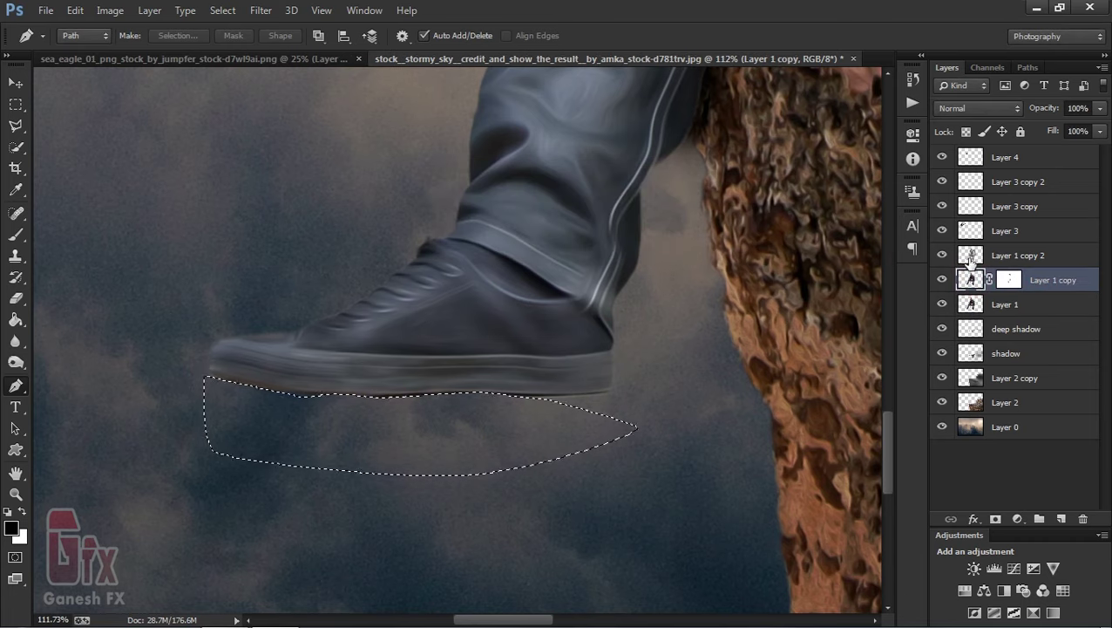
pyautogui.hotkey('alt', ']')
pyautogui.hotkey('ctrl', 'd')
pyautogui.hotkey('ctrl', '0')
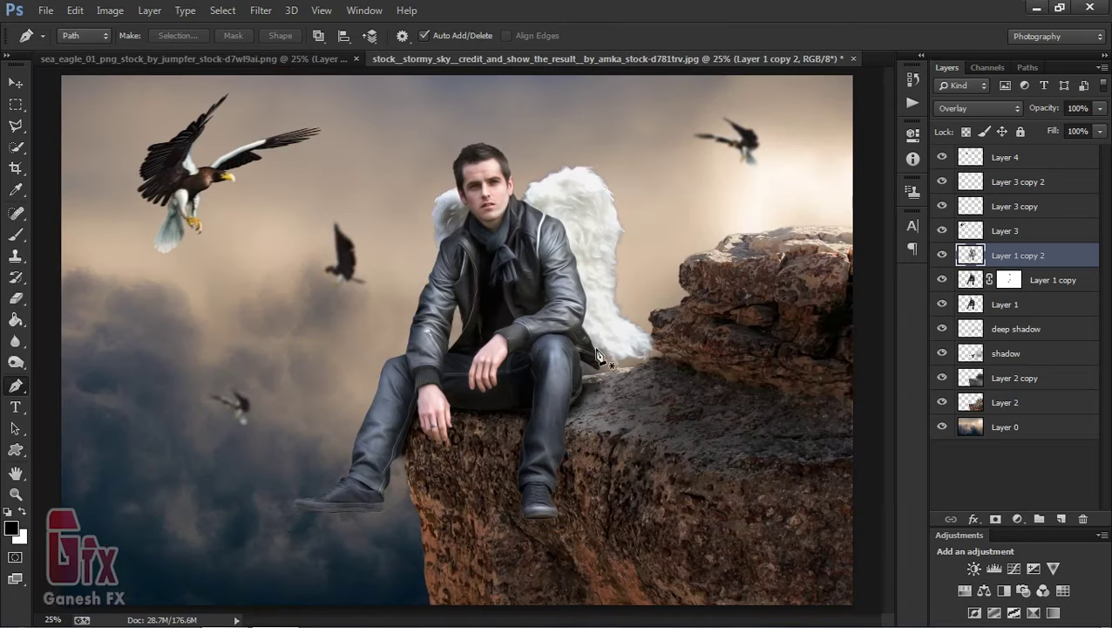
pyautogui.press('v')
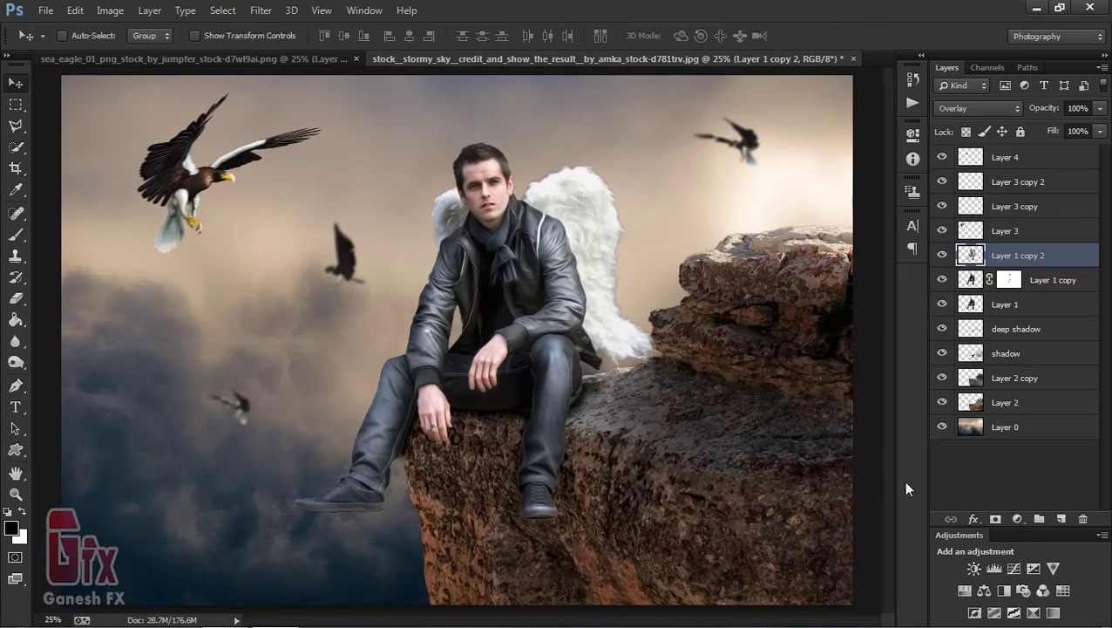
# - Add a new empty layer named 'fog' on top
pyautogui.click(1046, 473)
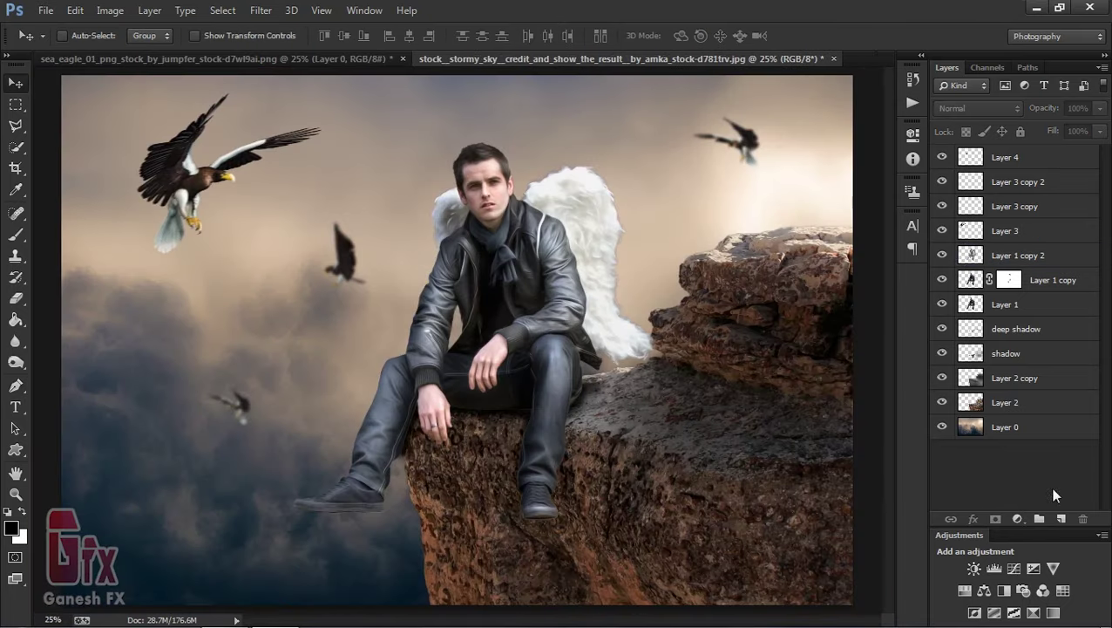
pyautogui.click(1060, 518)
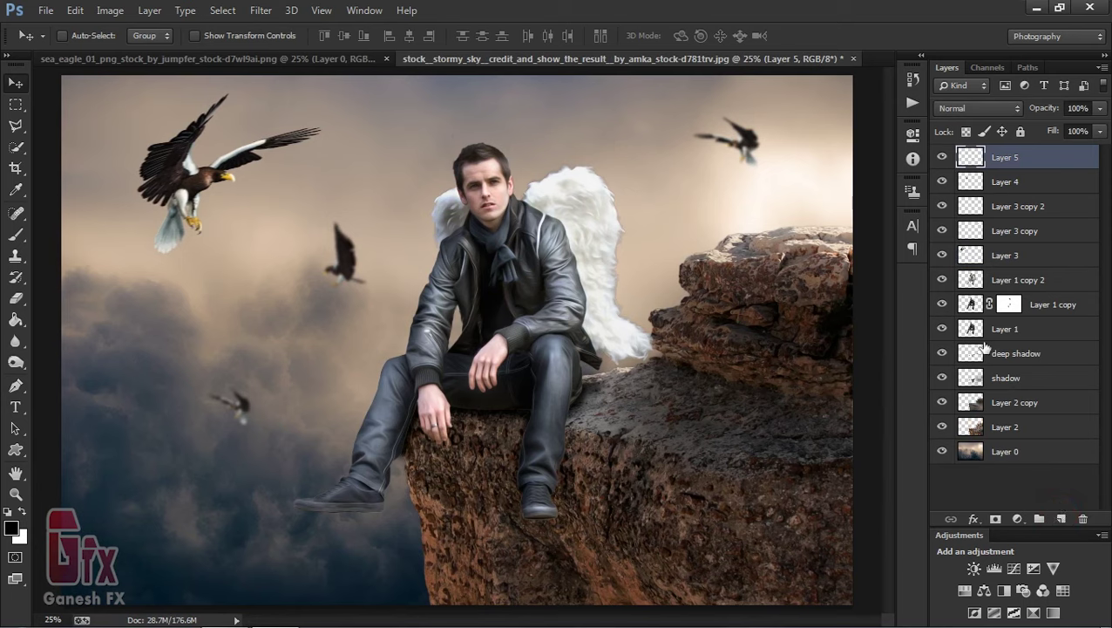
pyautogui.doubleClick(1007, 157)
pyautogui.write('fog')
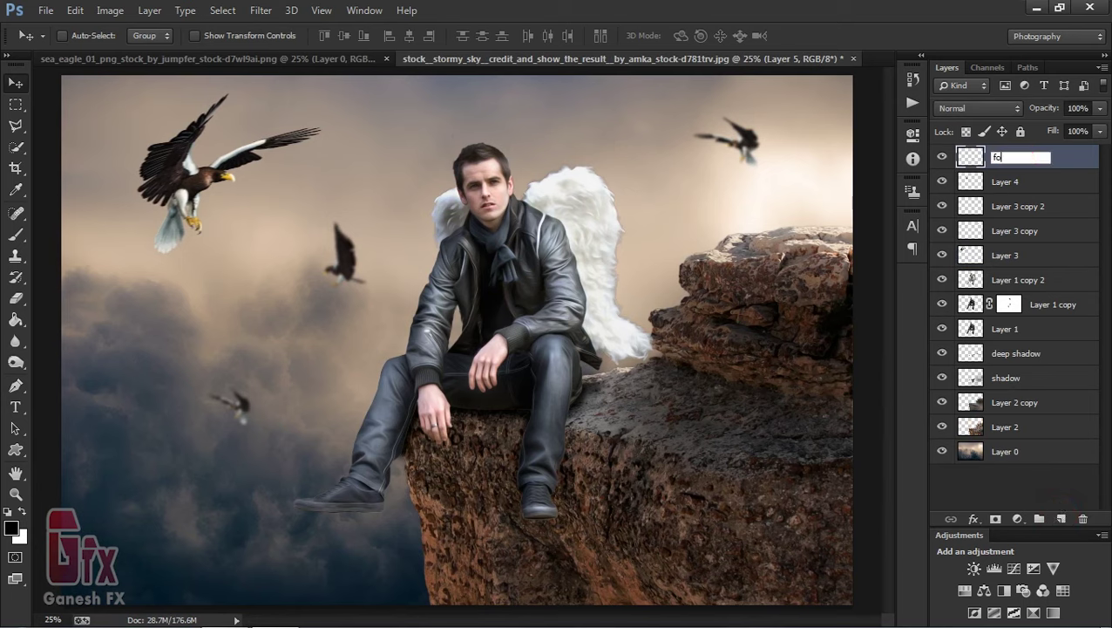
pyautogui.press('Return')
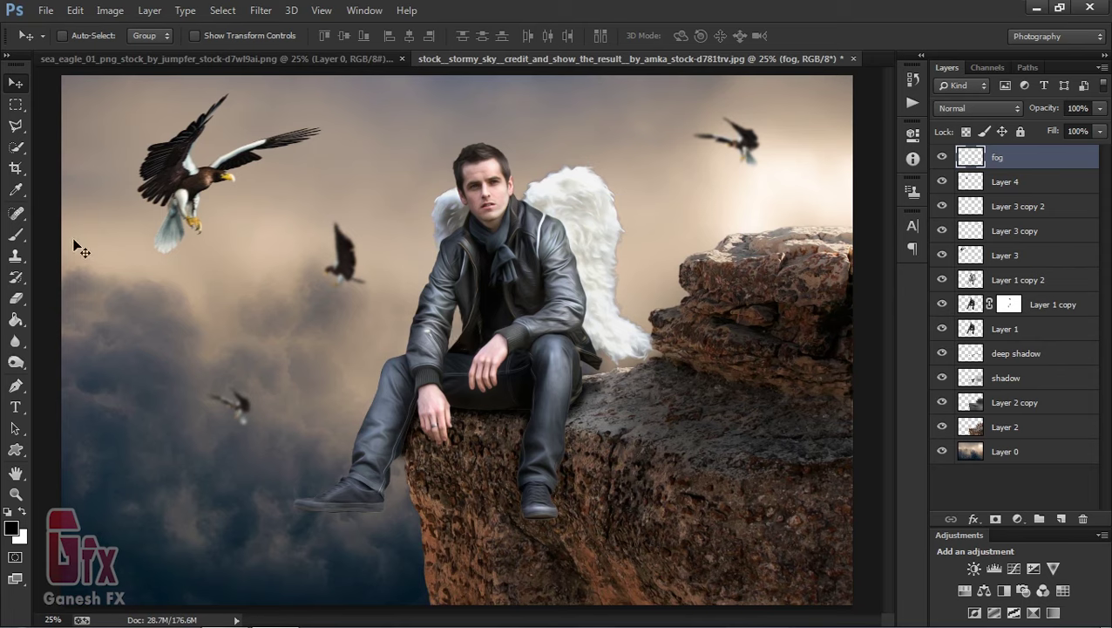
# - Set up a soft round 800 px brush at 100% with warm grey 746d68
pyautogui.click(17, 236)
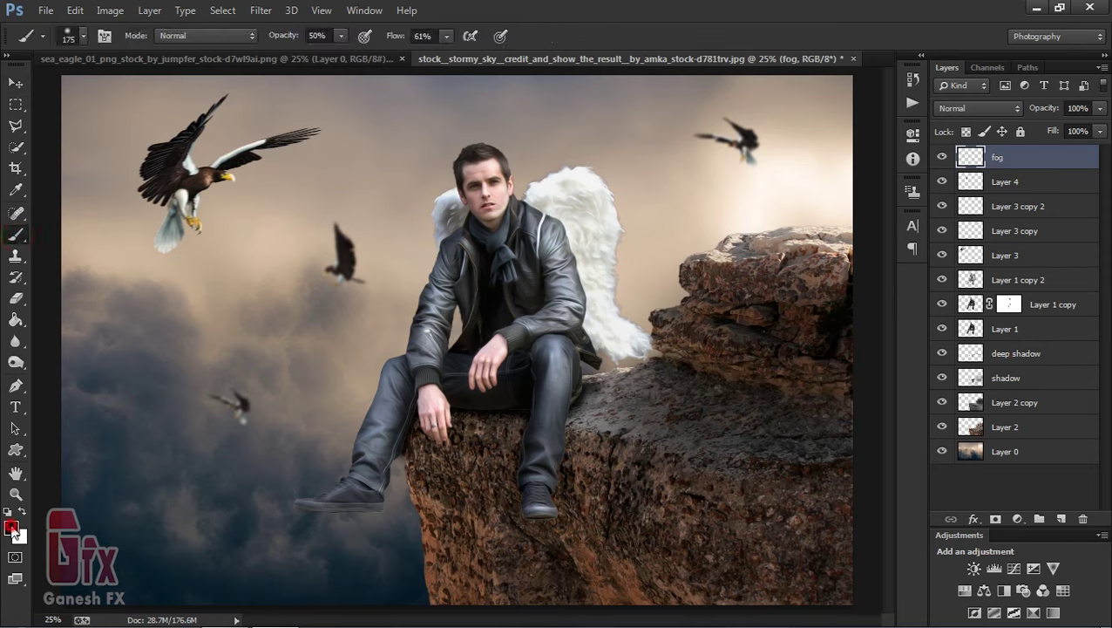
pyautogui.click(12, 528)
pyautogui.click(294, 422)
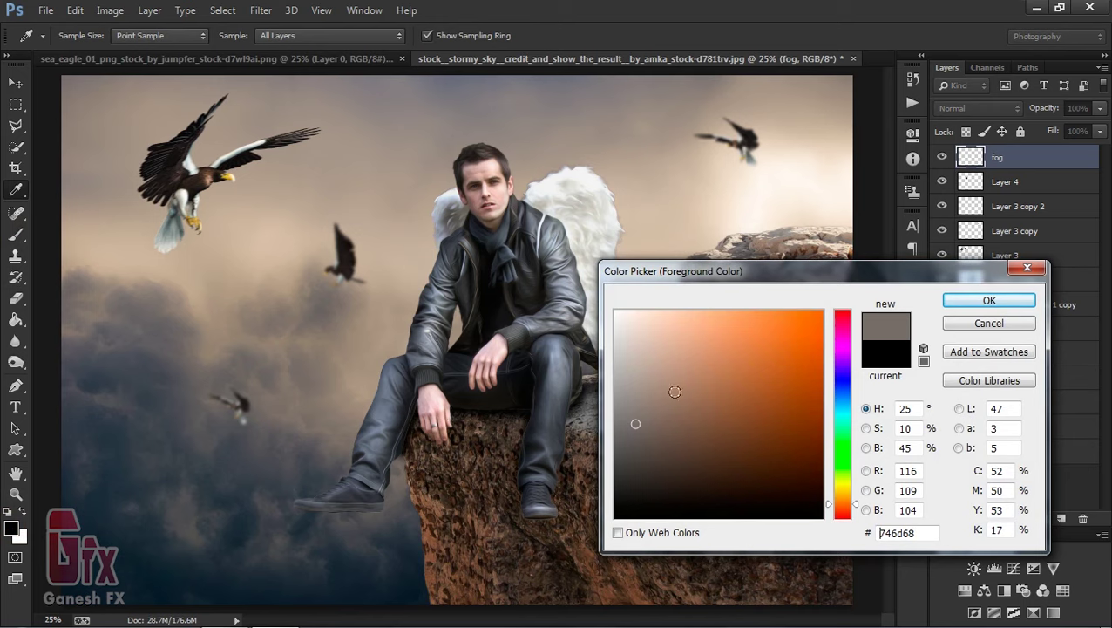
pyautogui.click(965, 301)
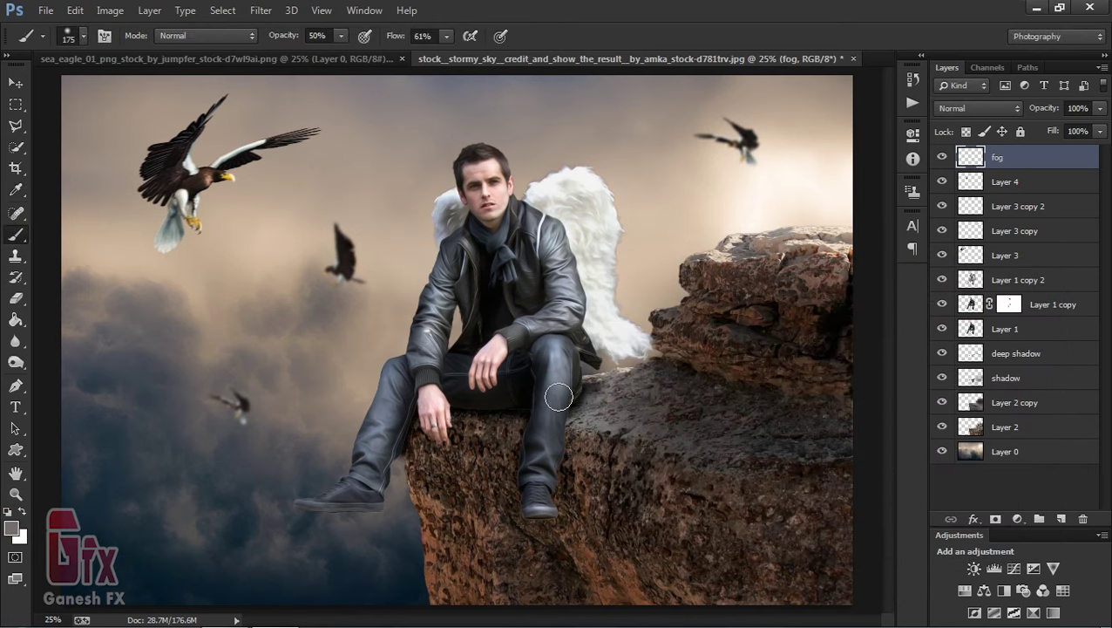
pyautogui.press(']')
pyautogui.press(']')
pyautogui.press(']')
pyautogui.rightClick(299, 249)
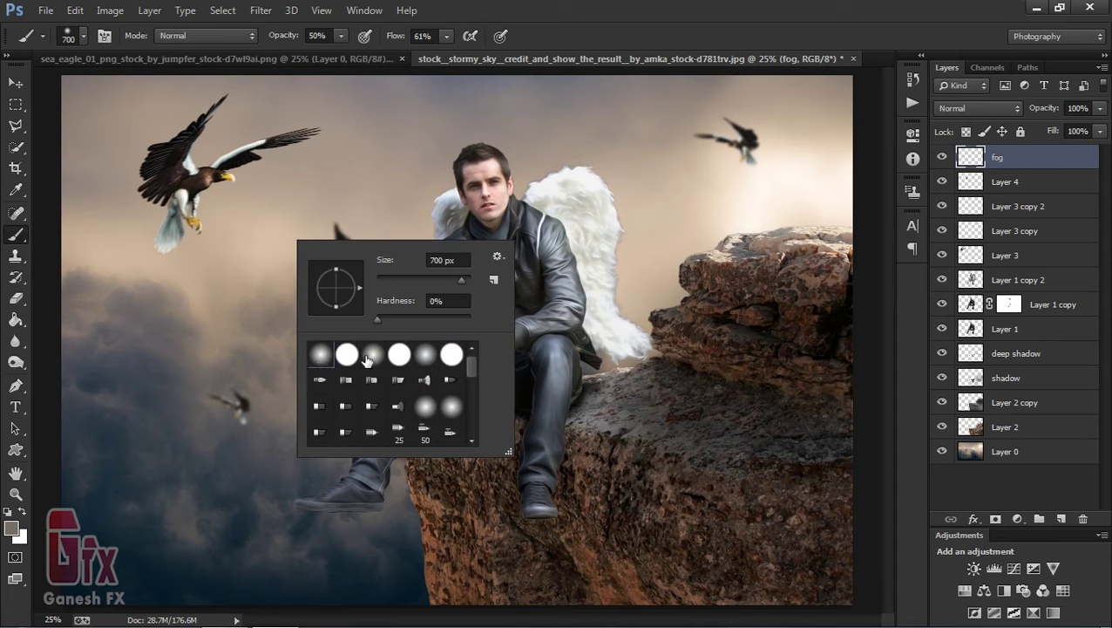
pyautogui.doubleClick(374, 354)
pyautogui.press(']')
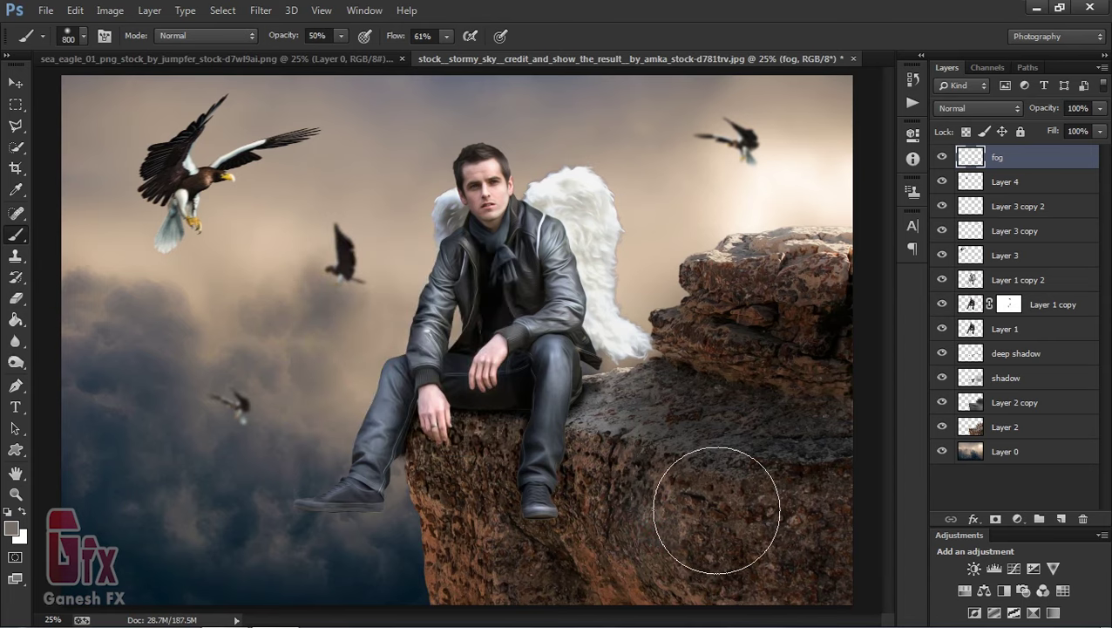
pyautogui.click(446, 36)
pyautogui.press('0')
# - Dab soft fog across the lower-right rock and along the bottom of the image
pyautogui.moveTo(706, 423); pyautogui.dragTo(759, 496)
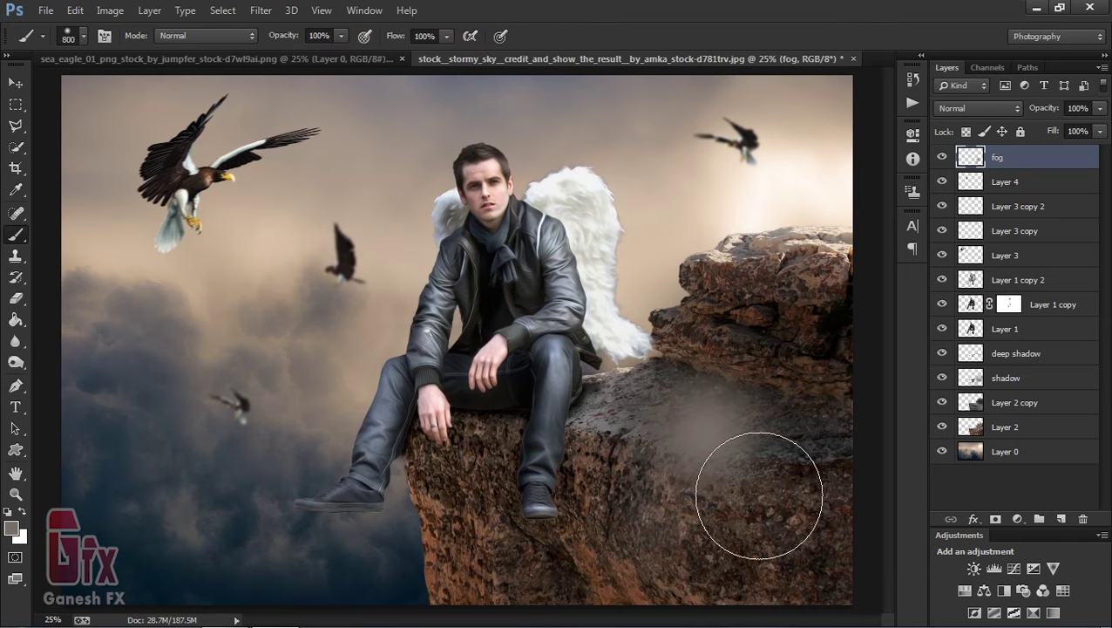
pyautogui.hotkey('ctrl', 'z')
pyautogui.click(785, 513)
pyautogui.click(637, 562)
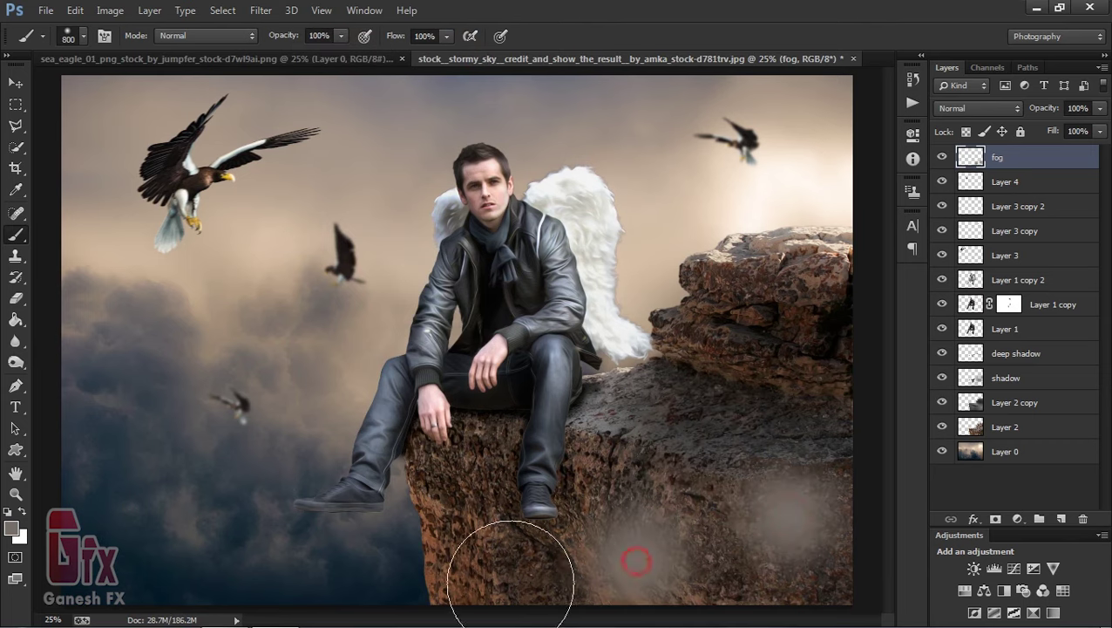
pyautogui.click(469, 458)
pyautogui.click(384, 532)
pyautogui.click(287, 556)
pyautogui.click(429, 573)
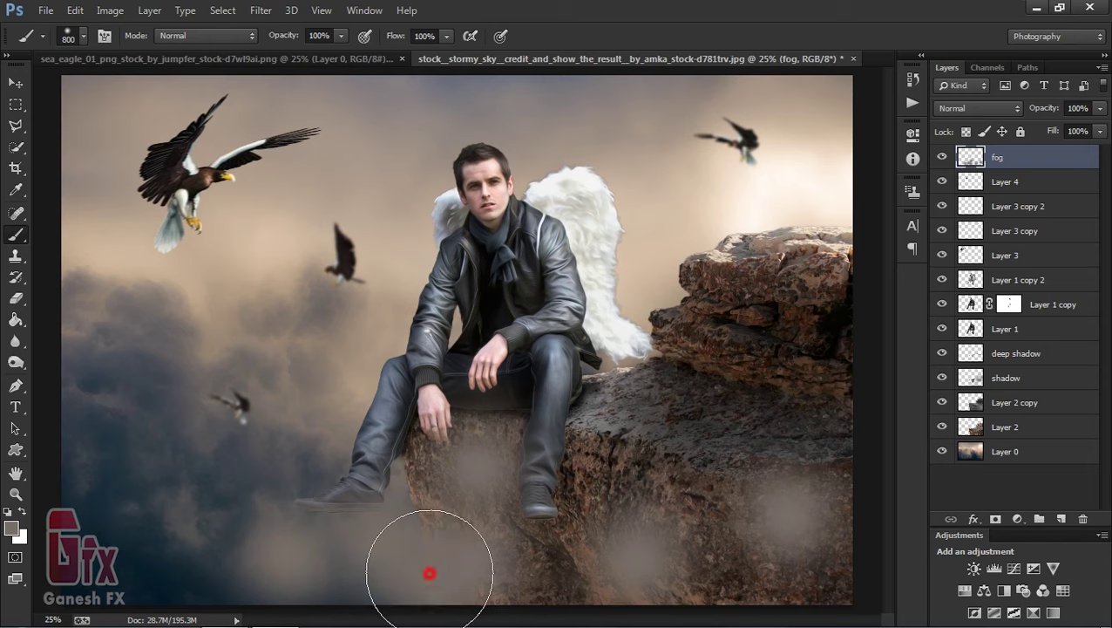
pyautogui.click(602, 484)
pyautogui.click(556, 581)
pyautogui.click(723, 593)
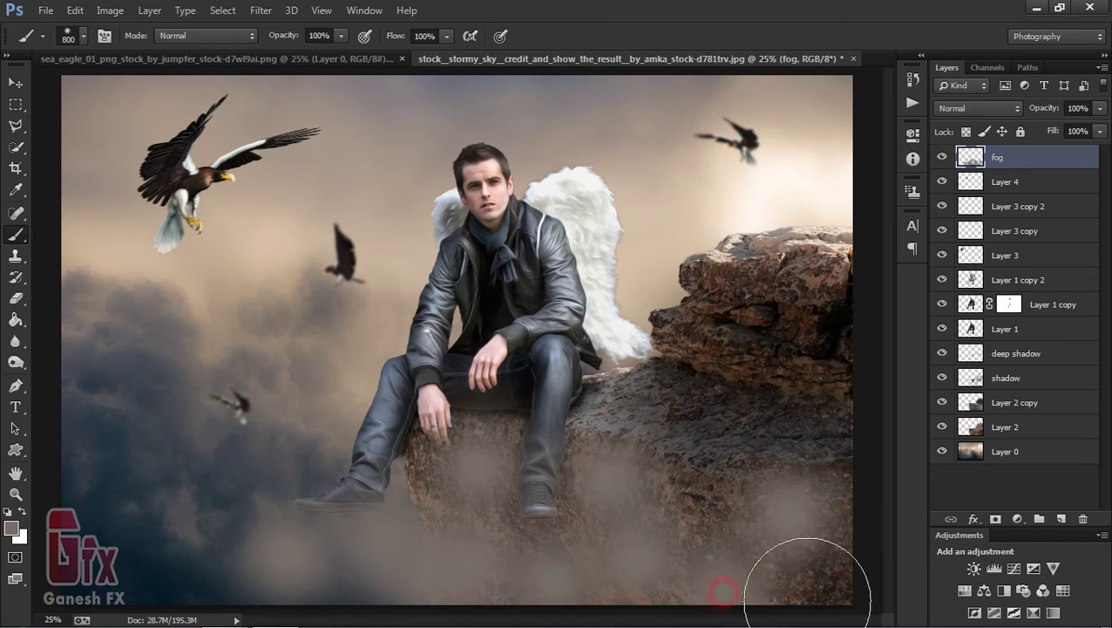
# - Cover the shins, shoes and dark lower-left clouds with more fog
pyautogui.click(422, 480)
pyautogui.click(335, 442)
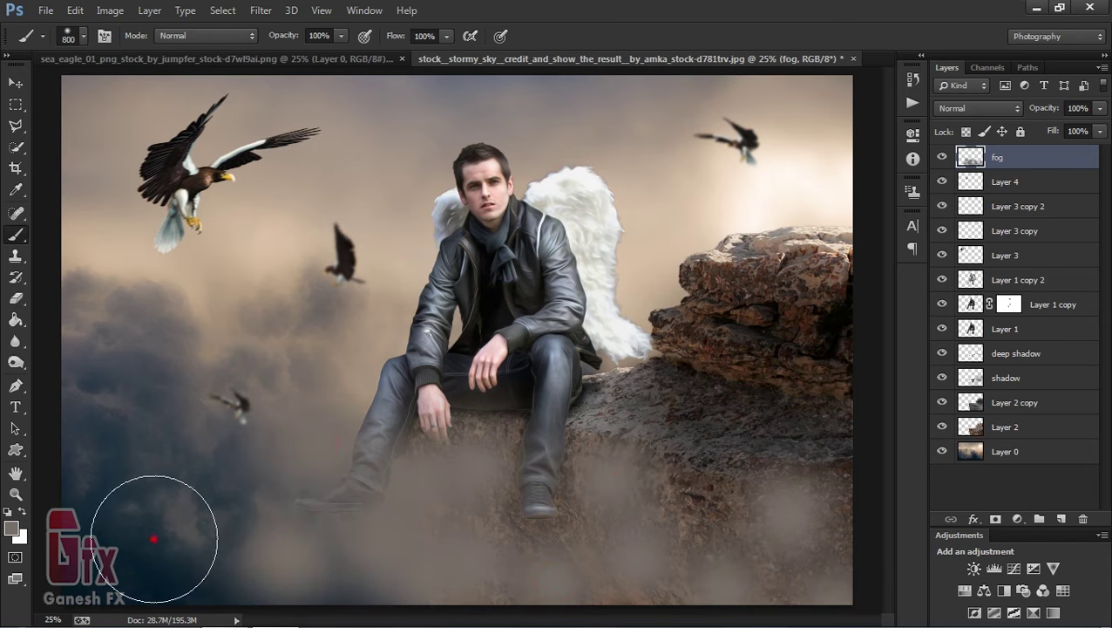
pyautogui.click(154, 538)
pyautogui.click(113, 436)
pyautogui.moveTo(241, 495); pyautogui.dragTo(231, 572)
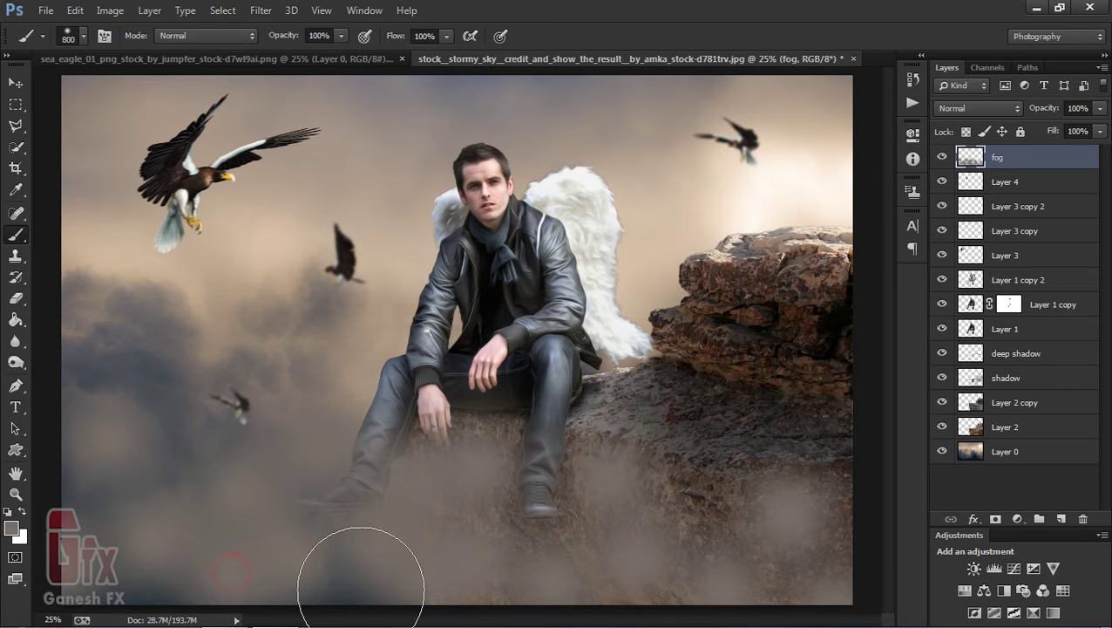
pyautogui.click(361, 589)
pyautogui.click(206, 442)
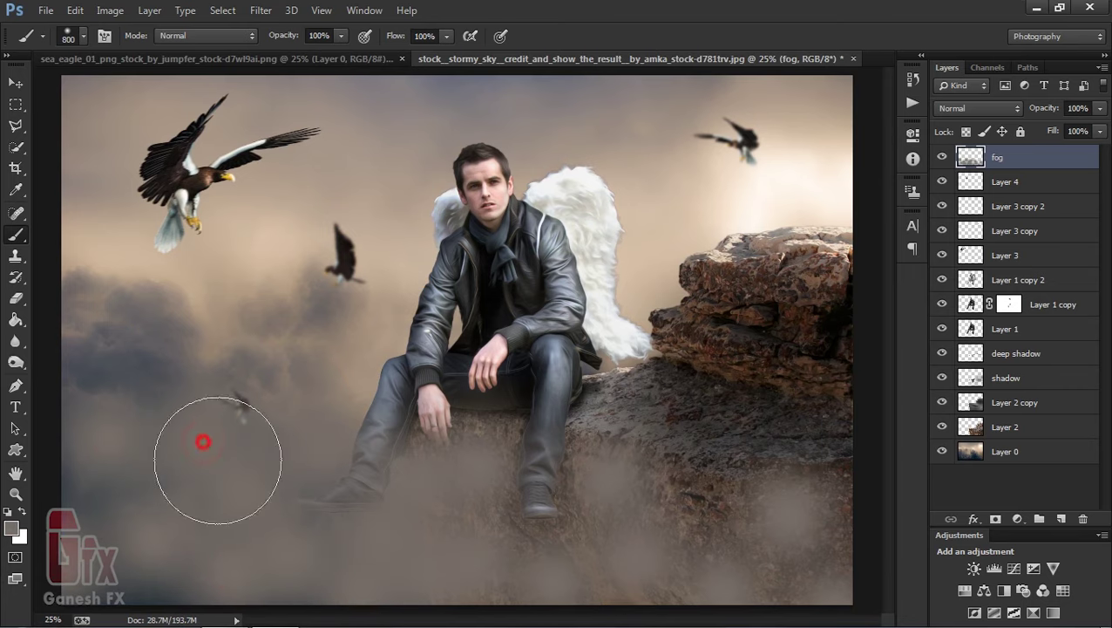
pyautogui.click(536, 558)
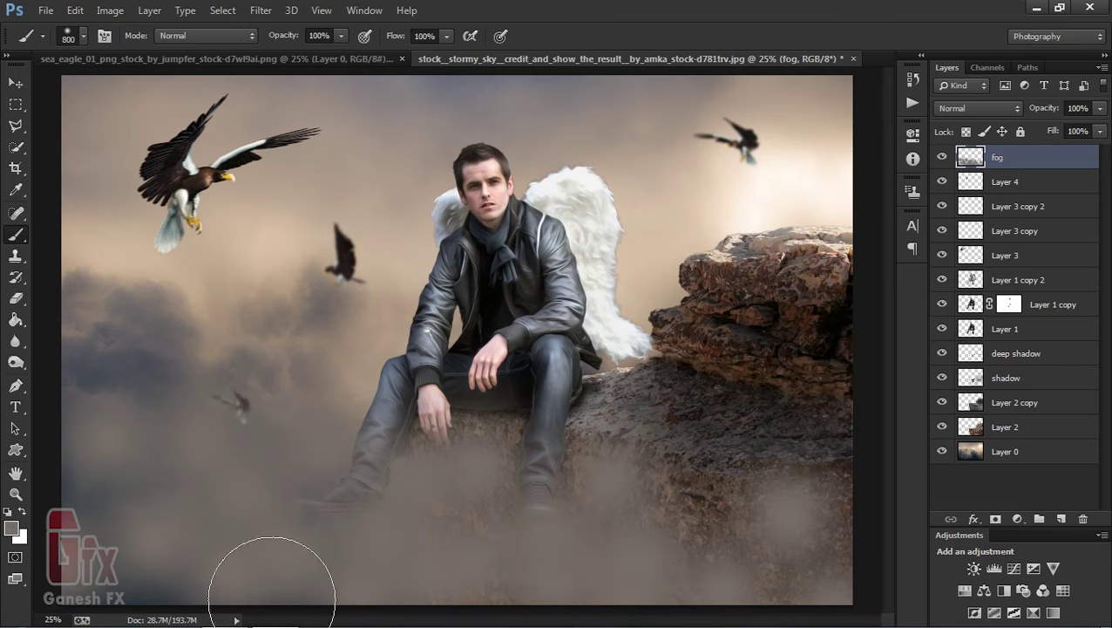
pyautogui.press('[')
pyautogui.press('[')
pyautogui.press('[')
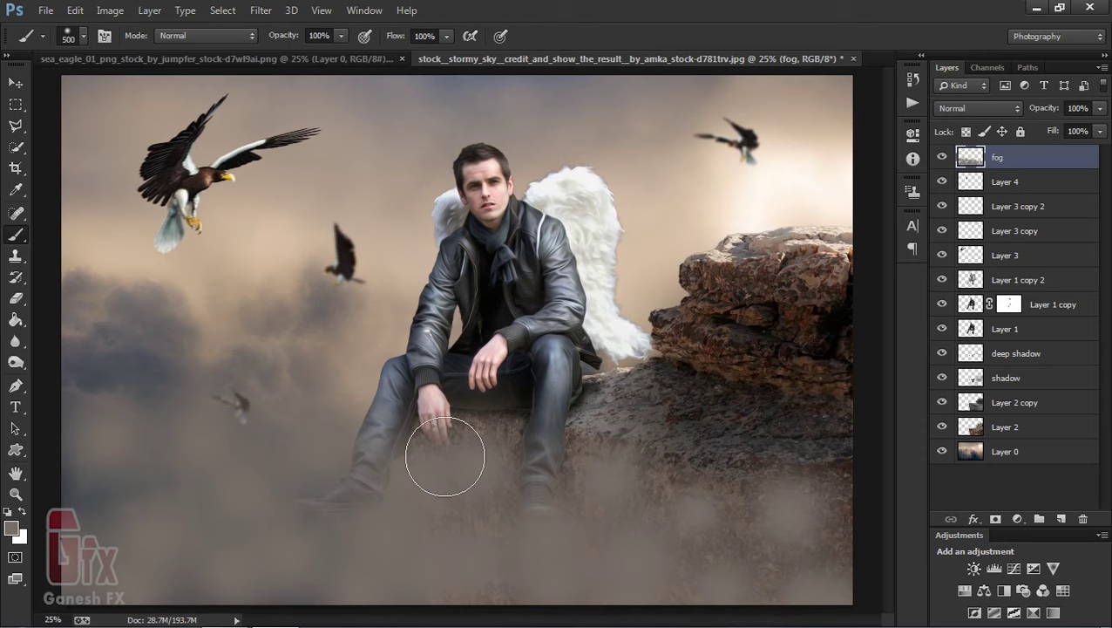
pyautogui.press('v')
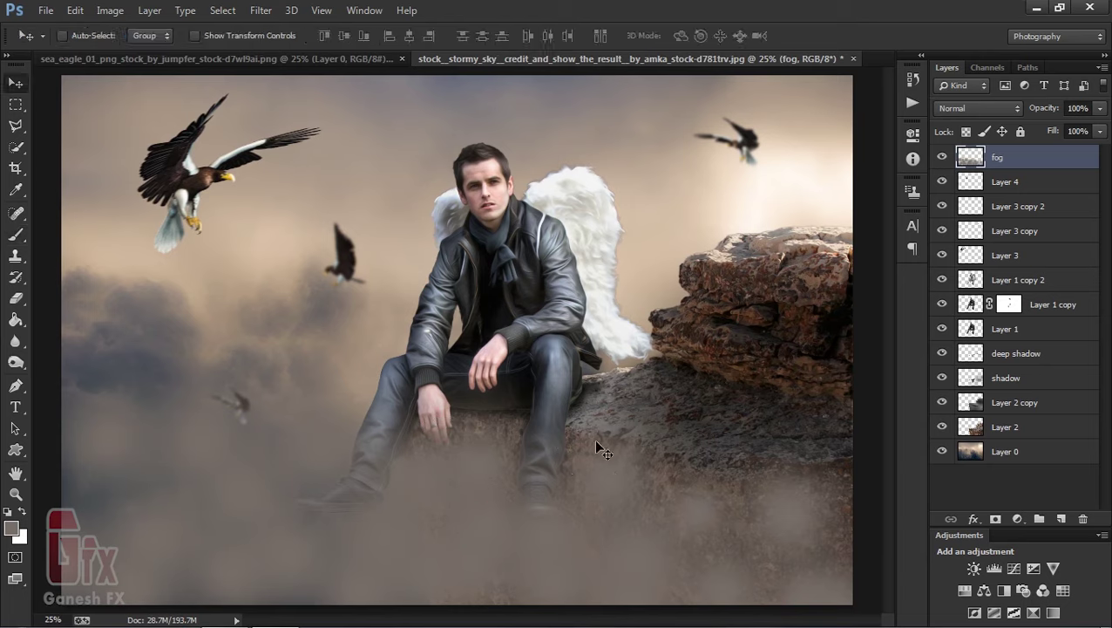
# - Apply a 92-pixel Gaussian Blur to the fog layer
pyautogui.click(261, 10)
pyautogui.moveTo(269, 191)
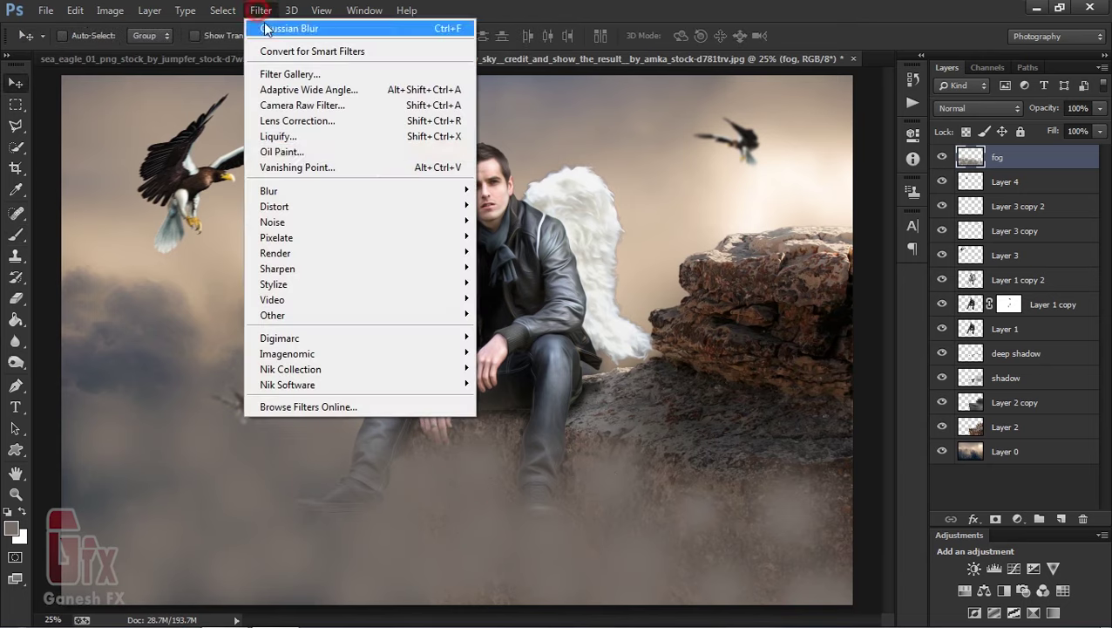
pyautogui.click(520, 307)
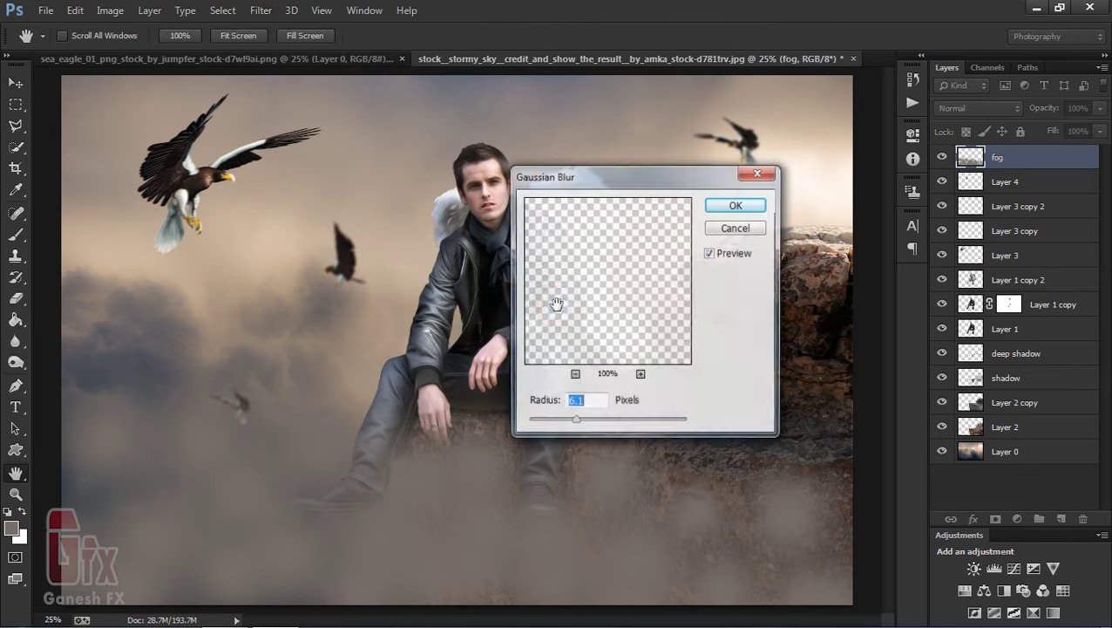
pyautogui.moveTo(605, 425); pyautogui.dragTo(628, 425)
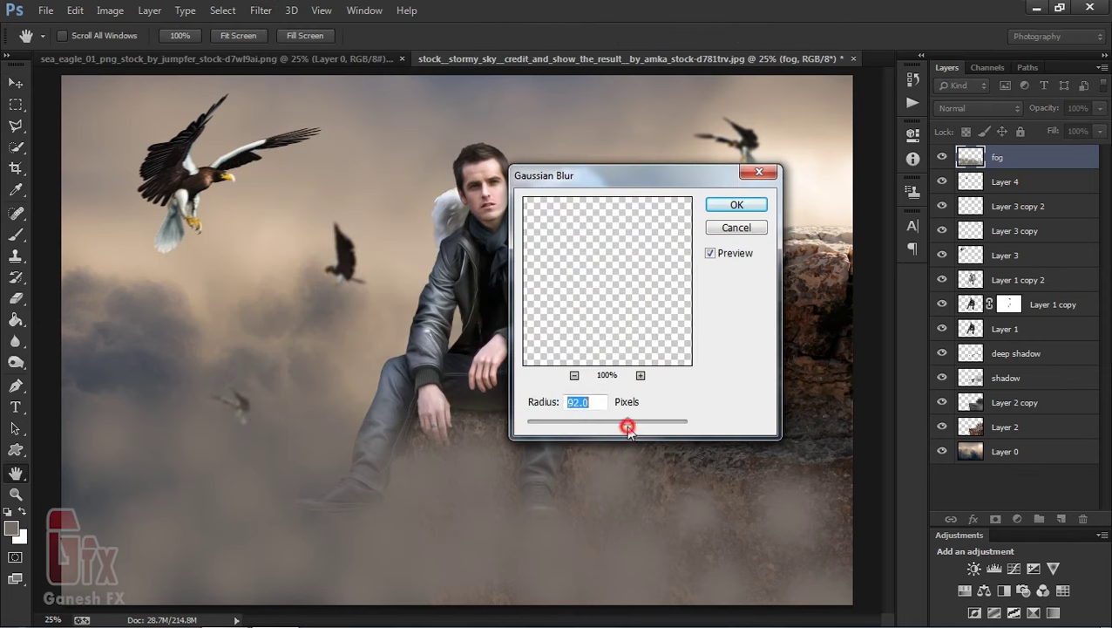
pyautogui.click(739, 206)
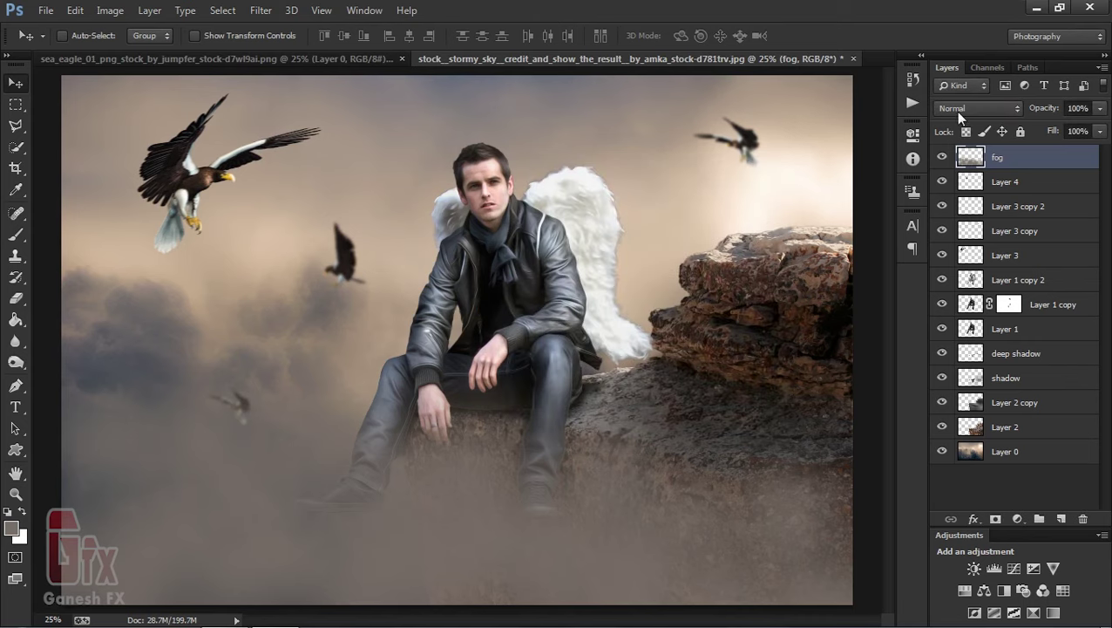
# - Set the fog layer to Exclusion blend mode at 41% opacity
pyautogui.click(958, 112)
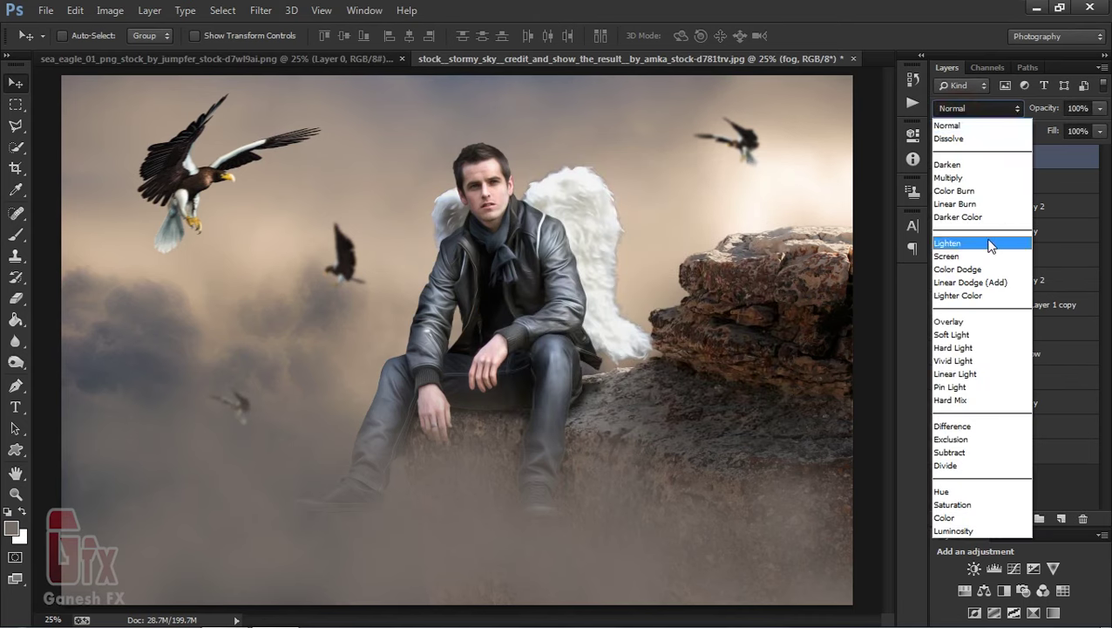
pyautogui.click(982, 440)
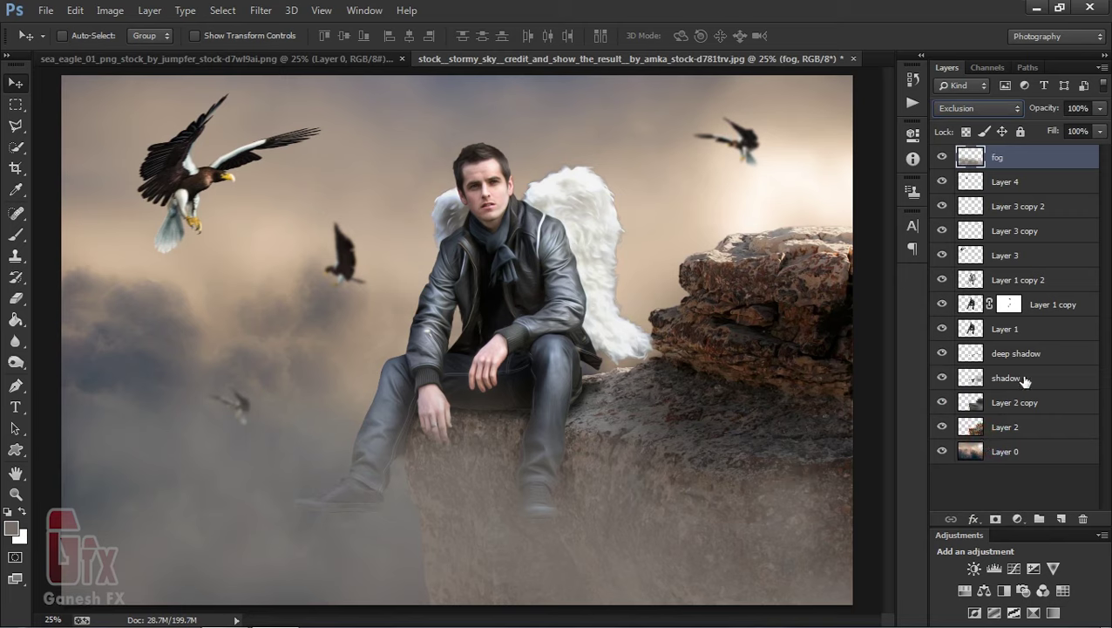
pyautogui.click(1102, 108)
pyautogui.click(1052, 126)
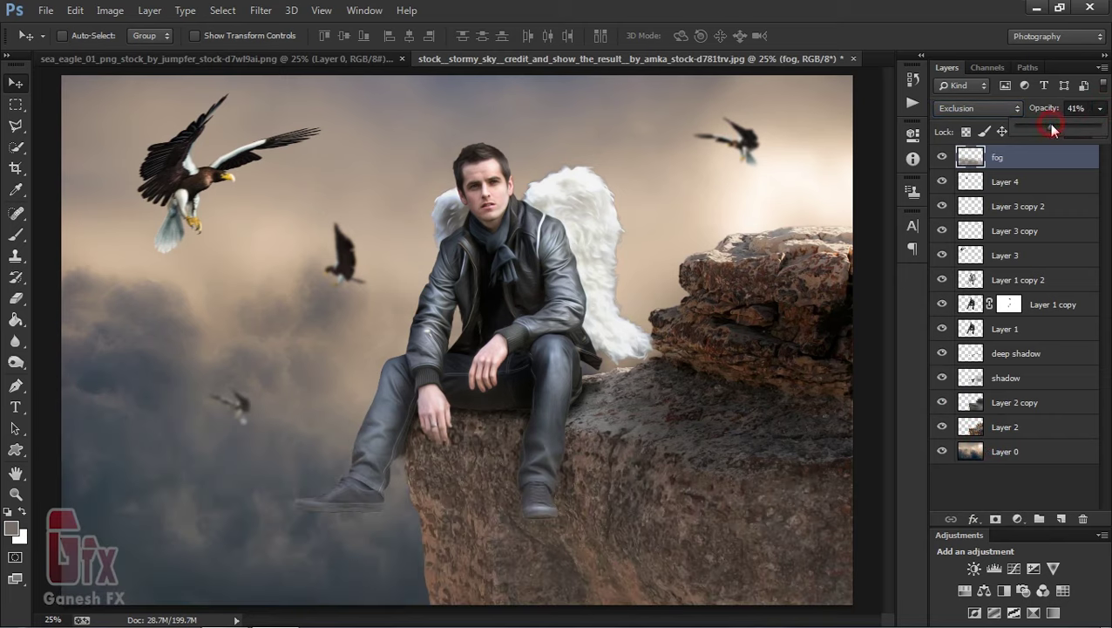
pyautogui.moveTo(1052, 127)
pyautogui.mouseDown()
pyautogui.moveTo(1012, 127)
pyautogui.moveTo(1044, 128)
pyautogui.mouseUp()
pyautogui.click(646, 310)
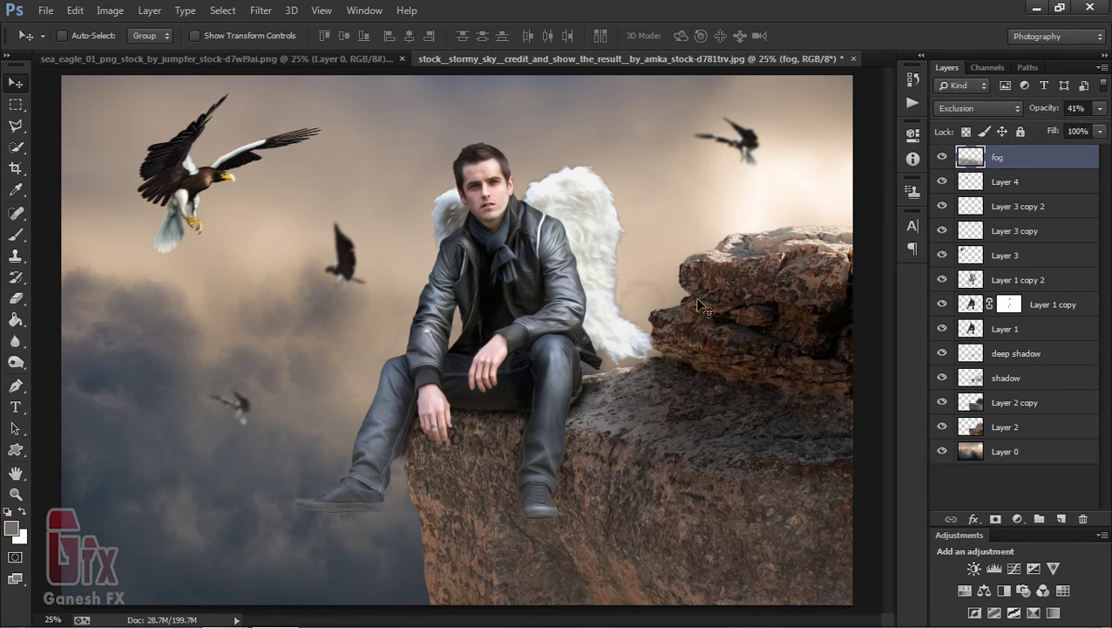
pyautogui.click(1023, 457)
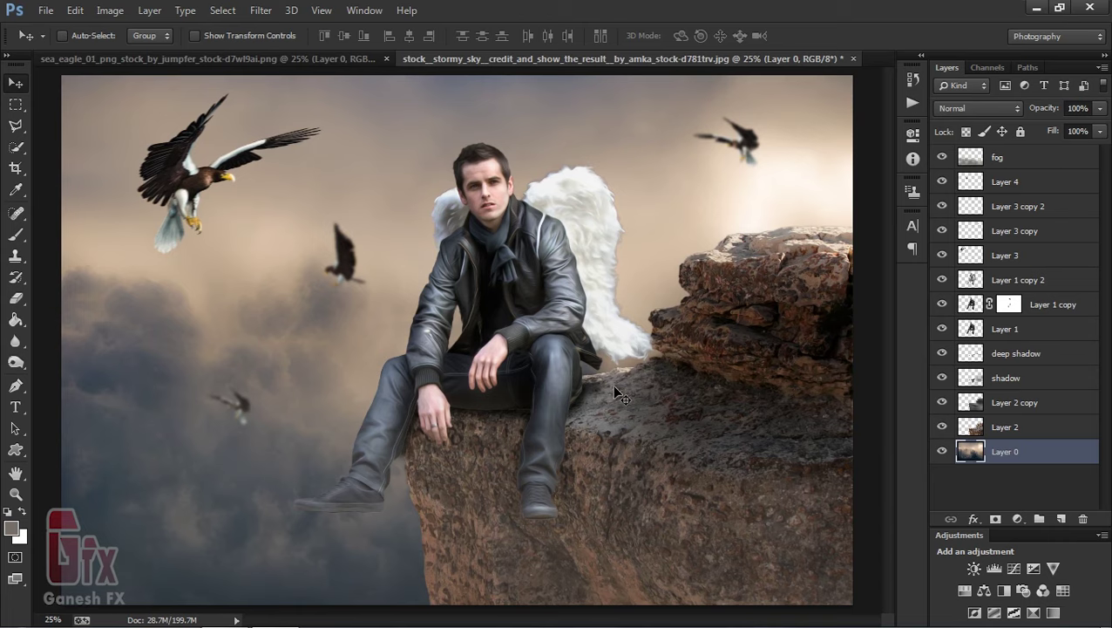
# - Gaussian-blur Layer 0 by 12.7 px and add a new empty layer above fog
pyautogui.click(256, 12)
pyautogui.moveTo(345, 191)
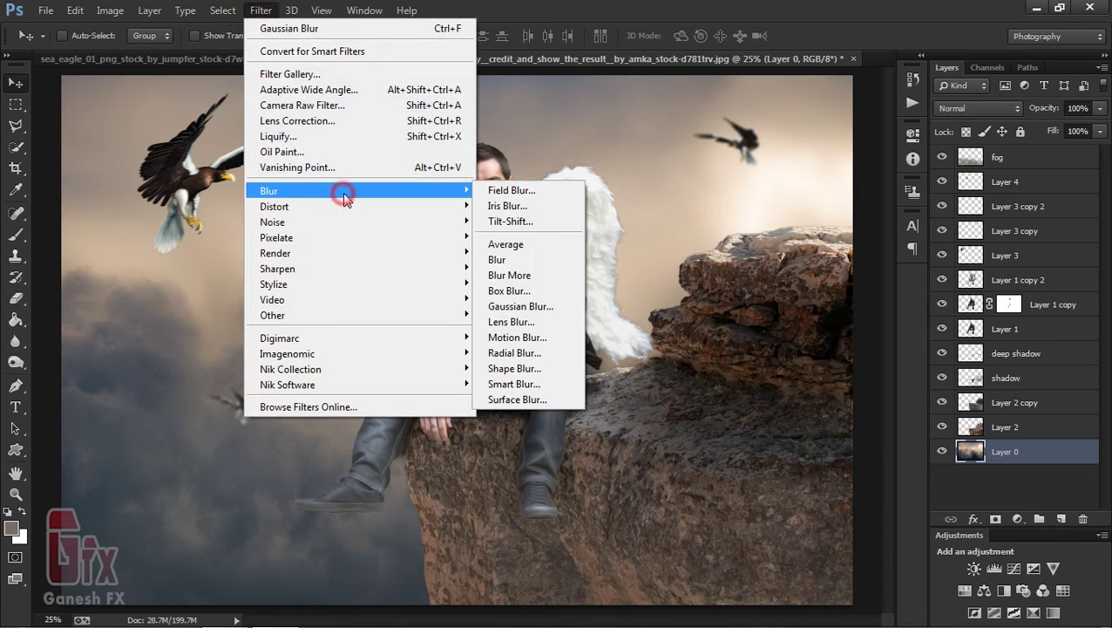
pyautogui.click(518, 306)
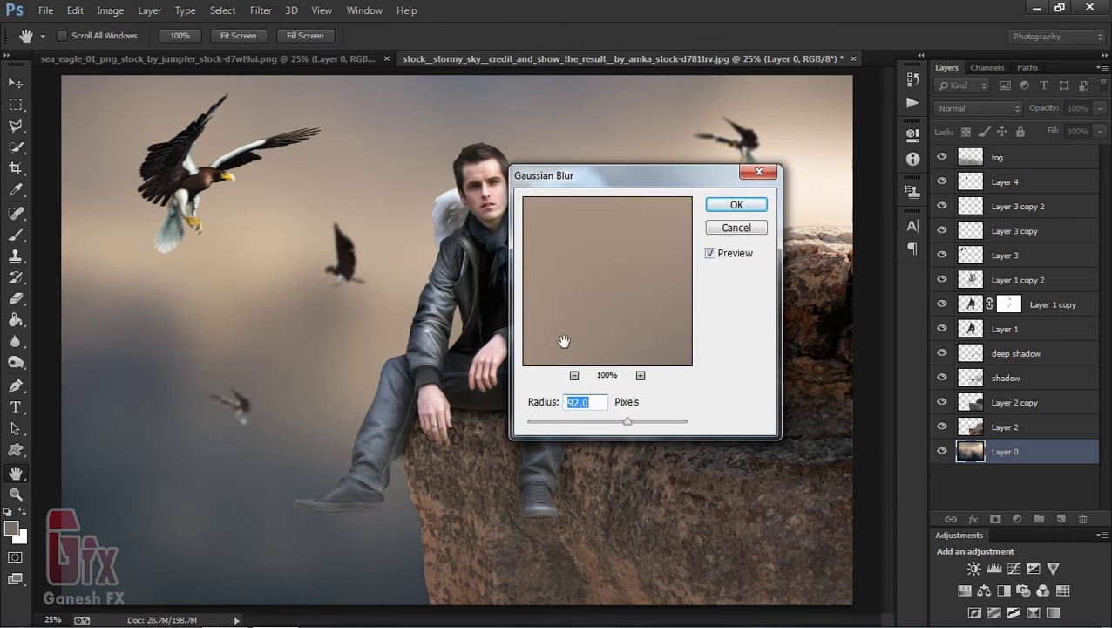
pyautogui.click(579, 423)
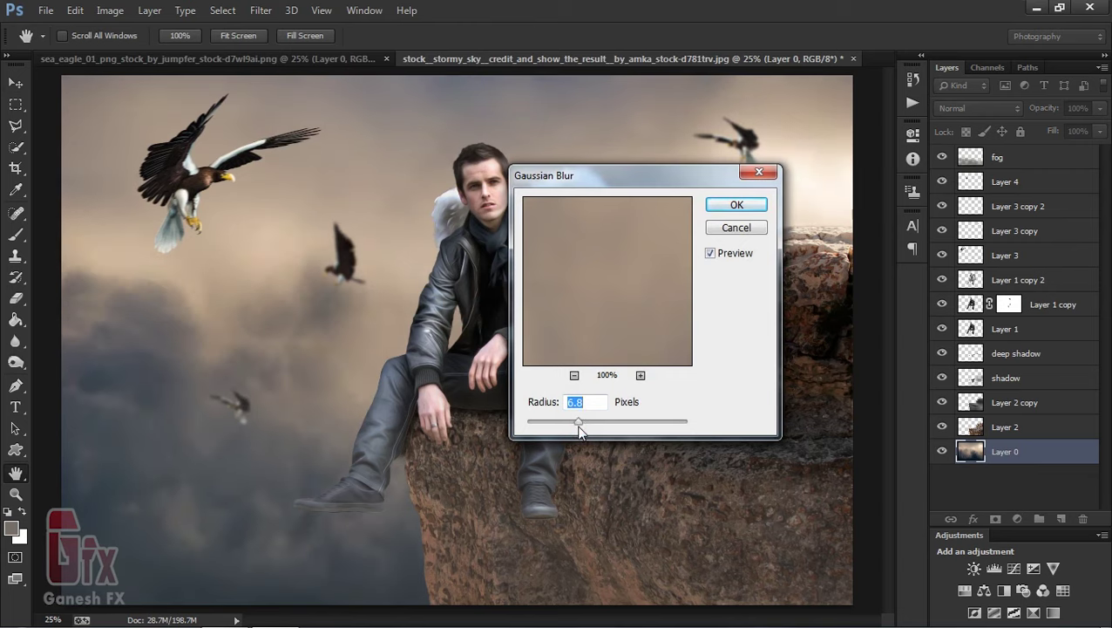
pyautogui.click(529, 422)
pyautogui.click(580, 423)
pyautogui.click(594, 422)
pyautogui.click(593, 422)
pyautogui.click(737, 204)
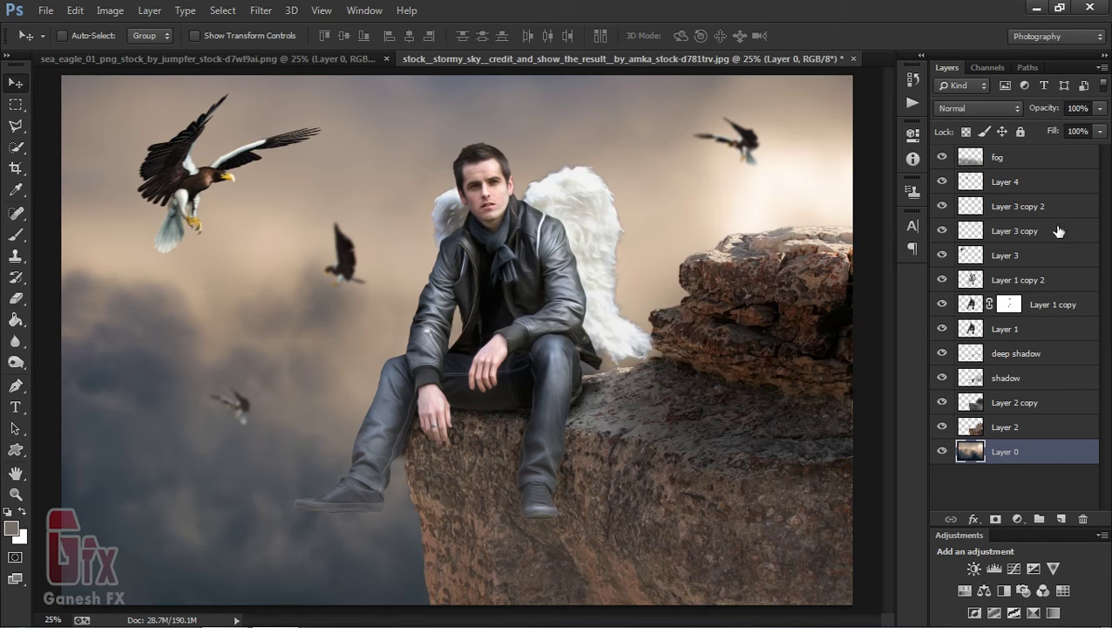
pyautogui.click(1035, 153)
pyautogui.click(1061, 518)
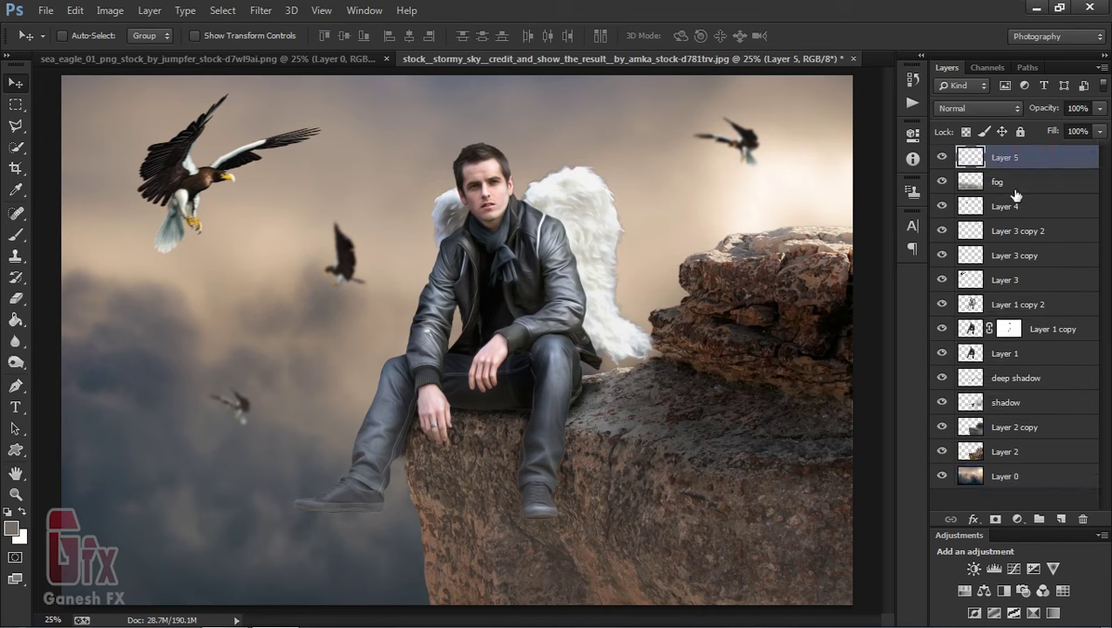
# - Rename the new layer to 'Sunset' and set the foreground colour to a warm orange
pyautogui.doubleClick(1005, 157)
pyautogui.write('Su')
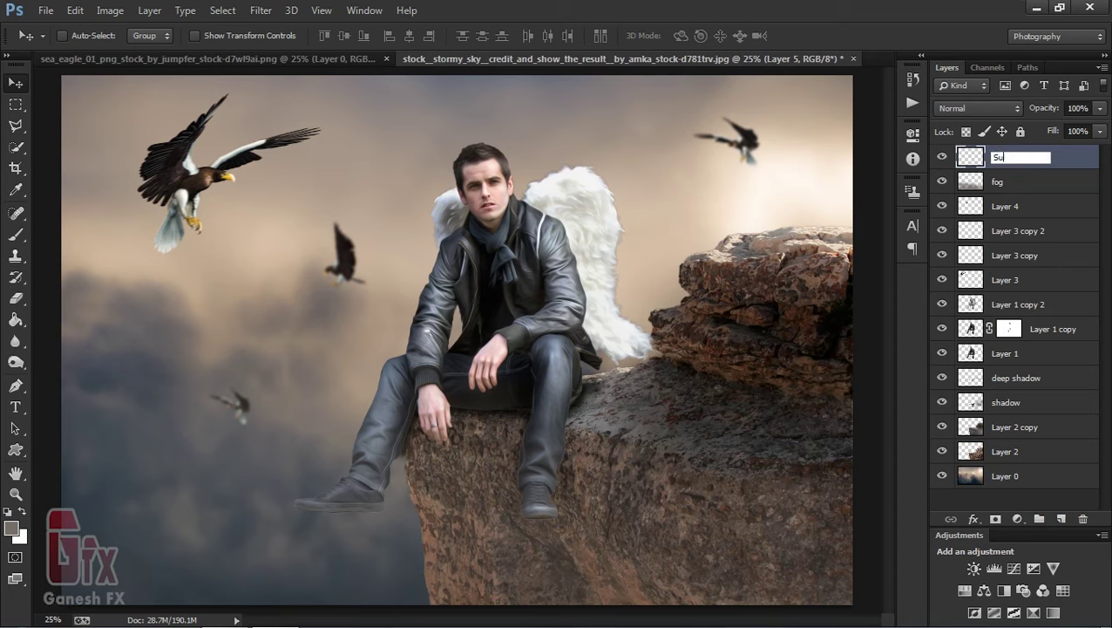
pyautogui.write('nset')
pyautogui.press('Return')
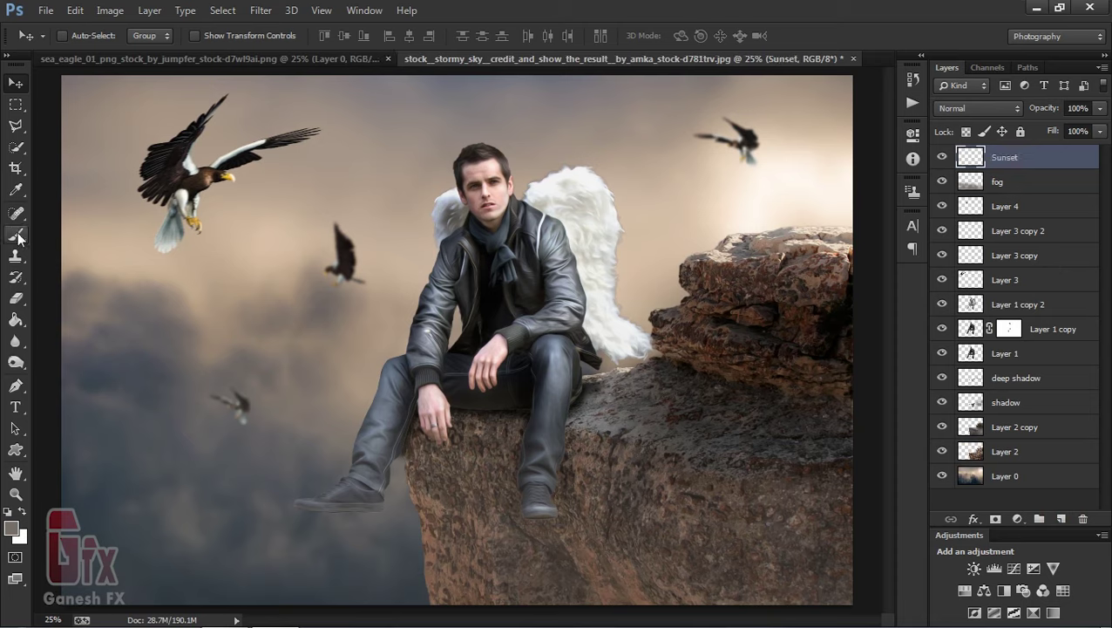
pyautogui.click(16, 255)
pyautogui.click(11, 528)
pyautogui.moveTo(678, 391)
pyautogui.mouseDown()
pyautogui.moveTo(723, 397)
pyautogui.moveTo(844, 307)
pyautogui.mouseUp()
pyautogui.moveTo(844, 508); pyautogui.dragTo(844, 502)
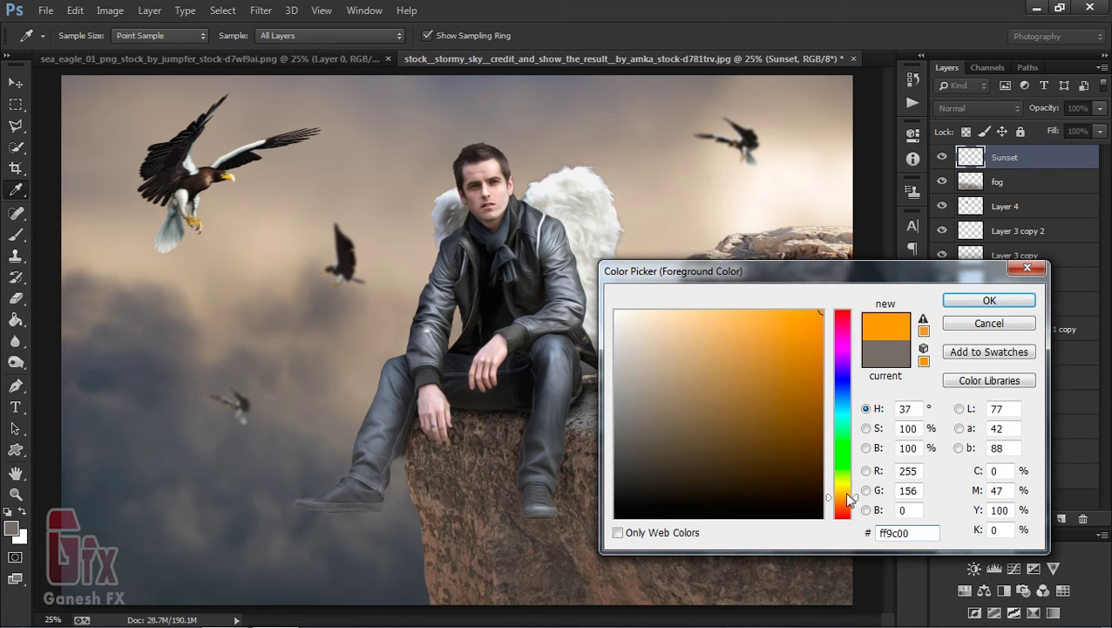
pyautogui.click(989, 299)
# - Paint a soft orange glow over the man's chest with a large soft round brush
pyautogui.press('b')
pyautogui.rightClick(404, 220)
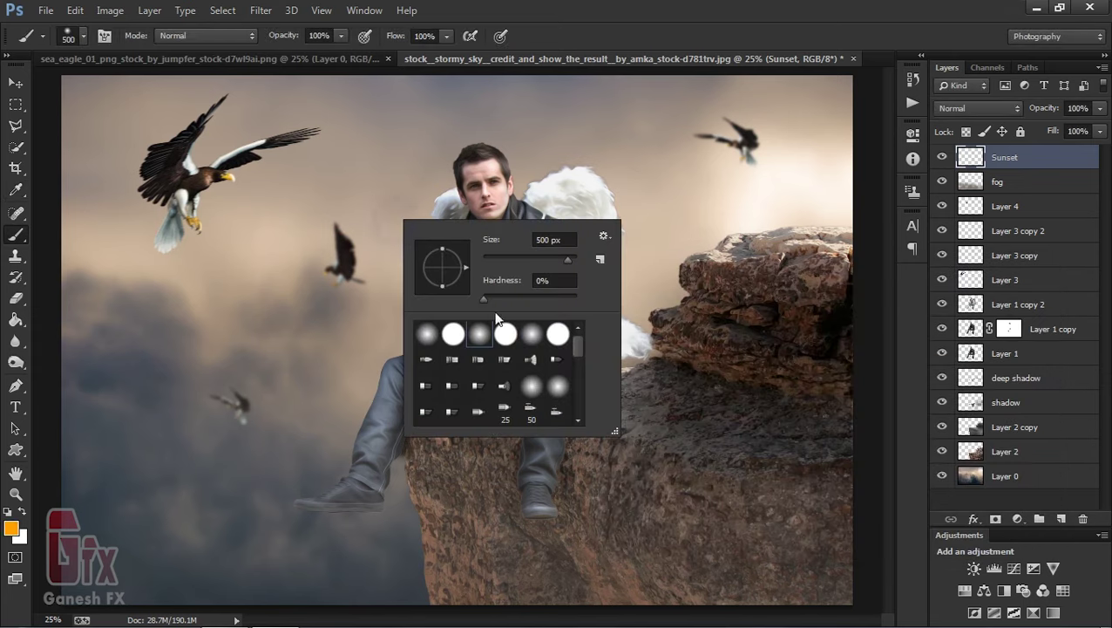
pyautogui.click(532, 339)
pyautogui.press('Return')
pyautogui.press(']')
pyautogui.press(']')
pyautogui.press(']')
pyautogui.press(']')
pyautogui.press(']')
pyautogui.press(']')
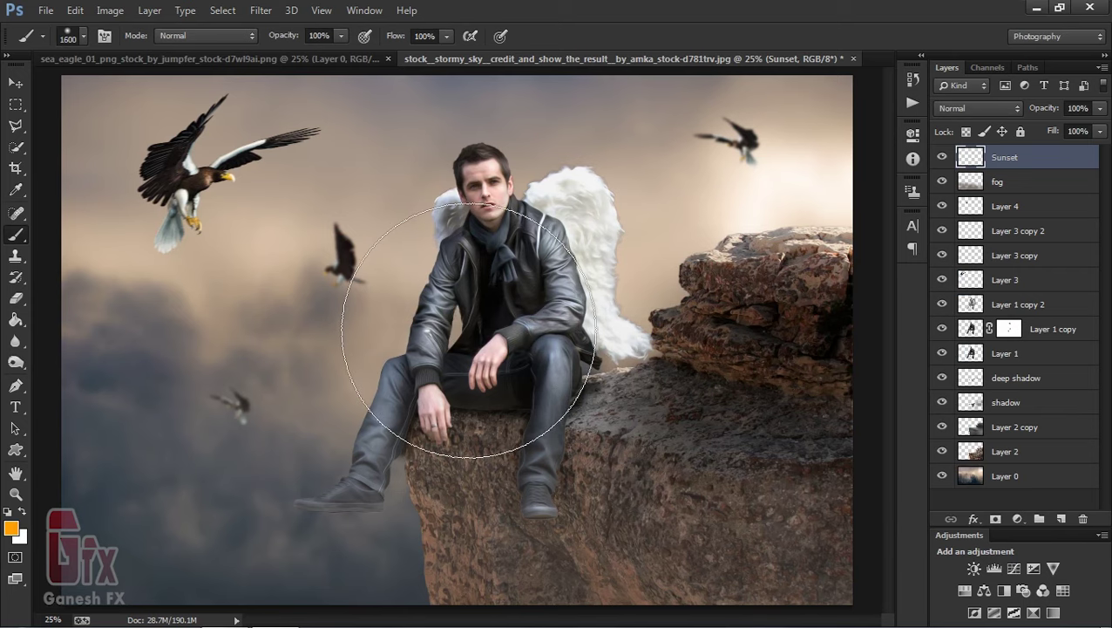
pyautogui.click(469, 330)
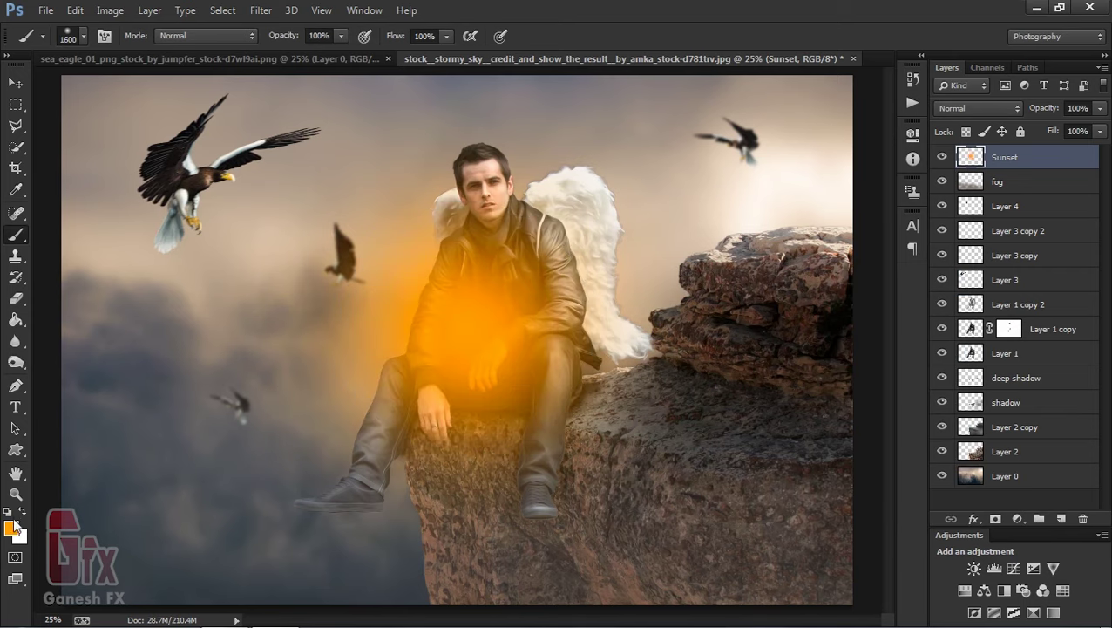
# - Add a bright light-peach centre to the glow with a 300 px brush
pyautogui.click(12, 525)
pyautogui.moveTo(690, 347); pyautogui.dragTo(673, 310)
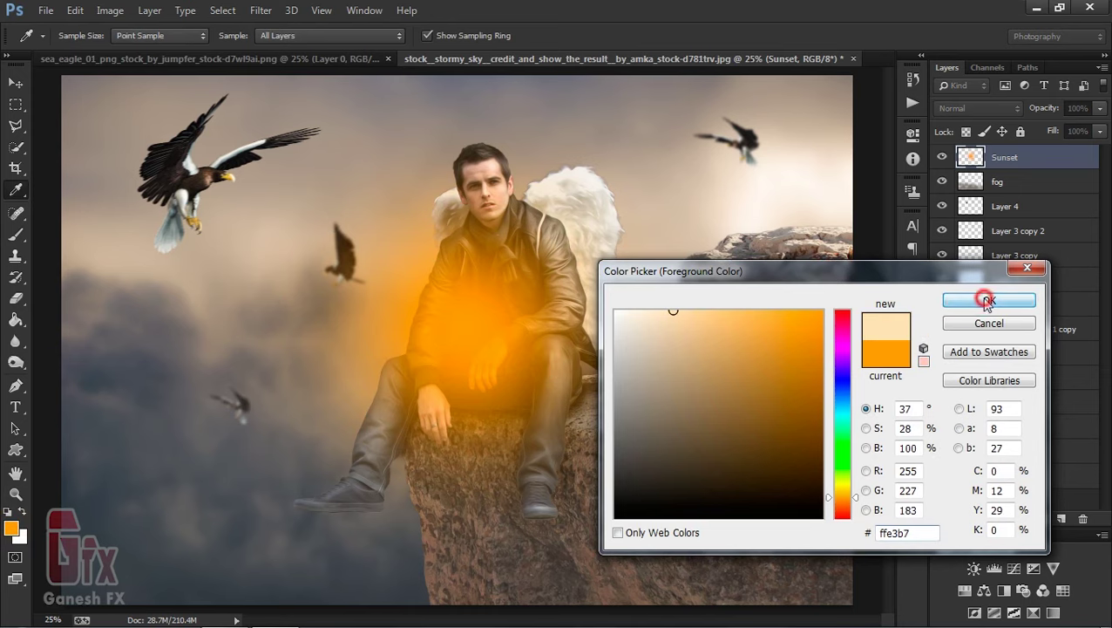
pyautogui.click(987, 301)
pyautogui.press('[')
pyautogui.press('[')
pyautogui.press('[')
pyautogui.press('[')
pyautogui.press('[')
pyautogui.press('[')
pyautogui.press('[')
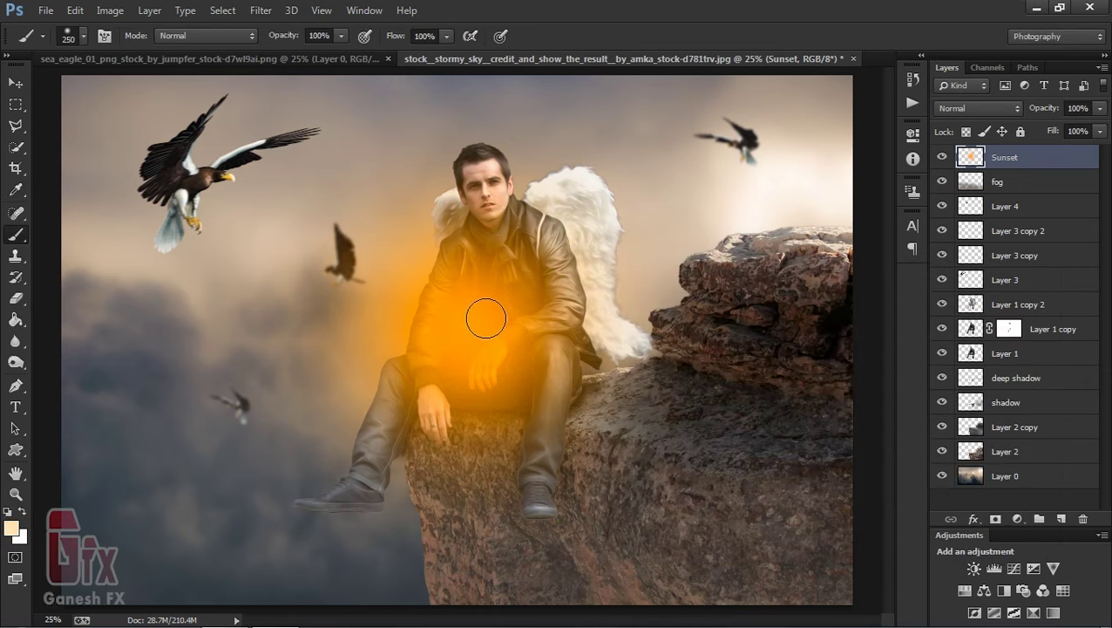
pyautogui.press(']')
pyautogui.click(486, 319)
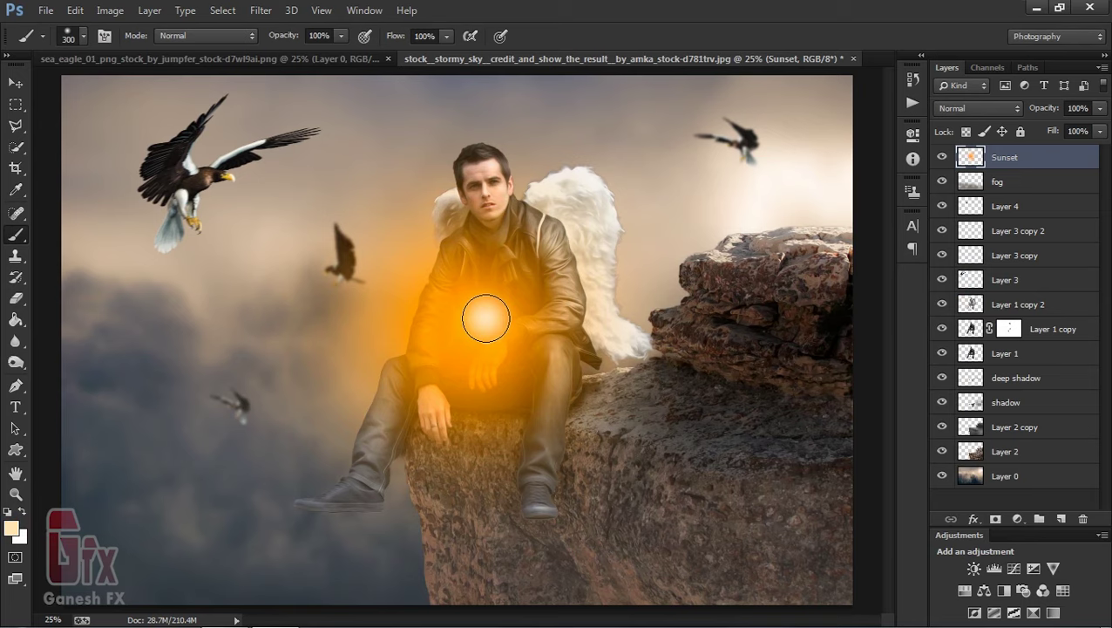
pyautogui.click(261, 10)
pyautogui.moveTo(269, 191)
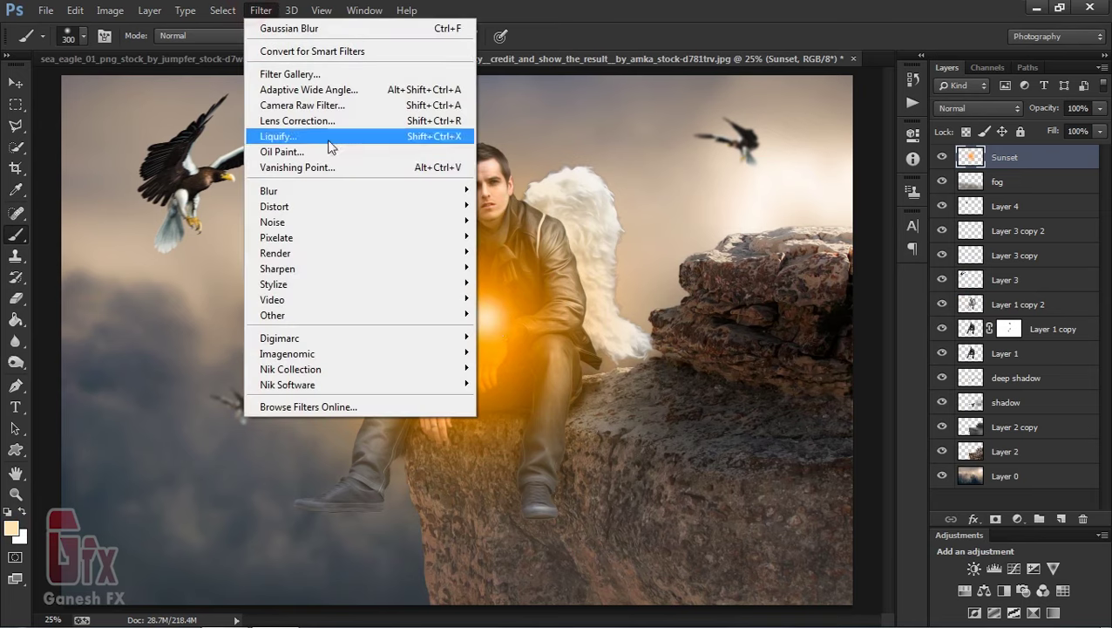
# - Diffuse the Sunset glow with a 42.8-pixel Gaussian Blur
pyautogui.click(357, 192)
pyautogui.click(520, 306)
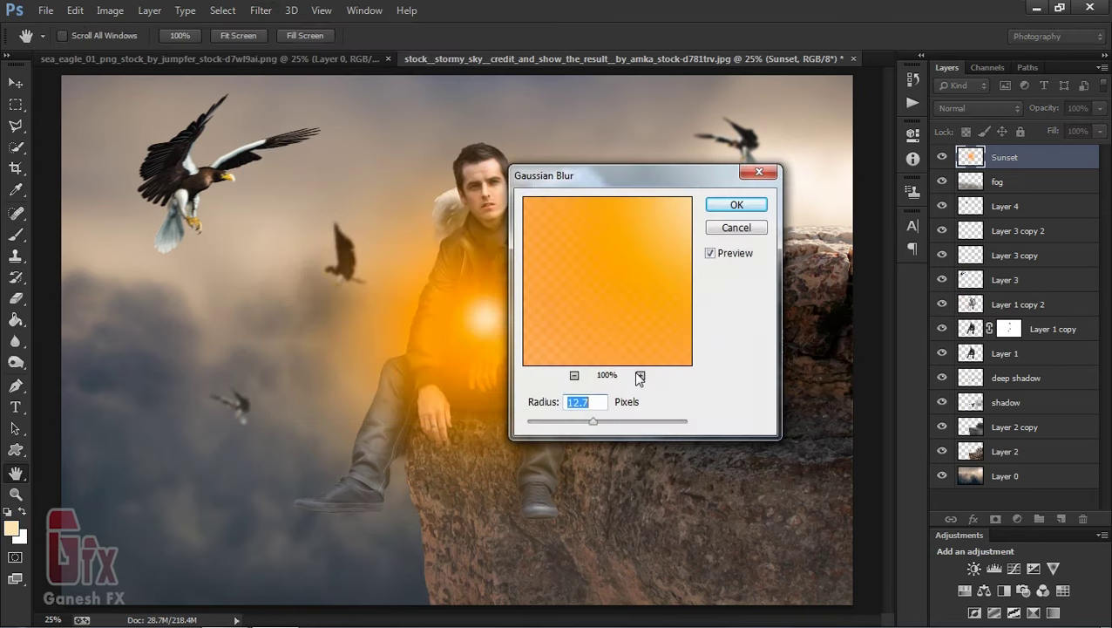
pyautogui.moveTo(623, 181); pyautogui.dragTo(778, 162)
pyautogui.moveTo(764, 404); pyautogui.dragTo(768, 407)
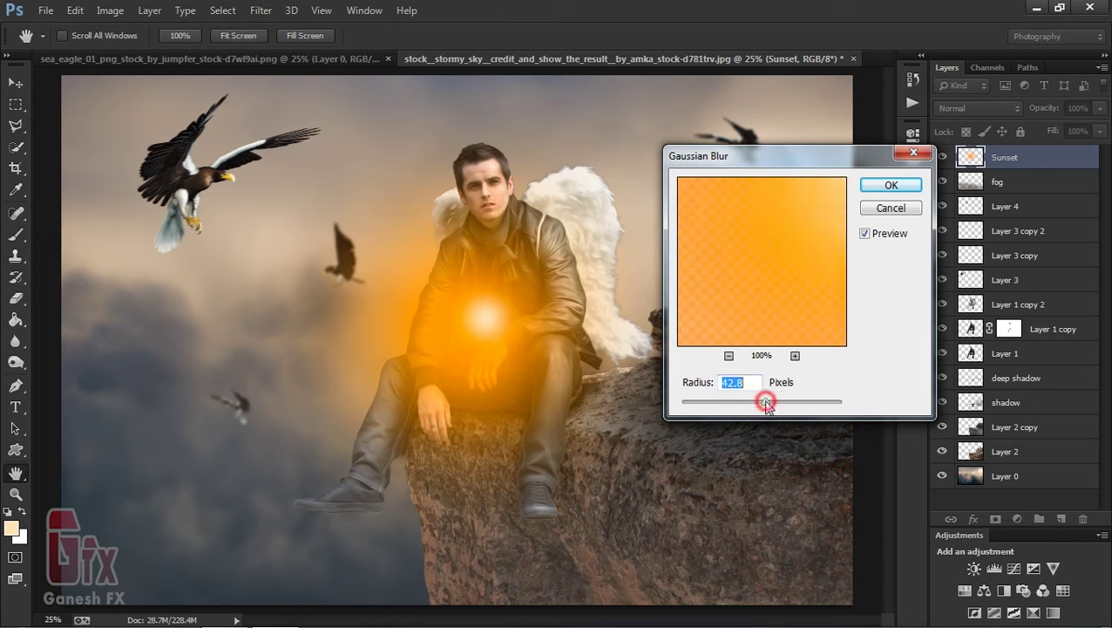
pyautogui.click(892, 185)
# - Move the orange glow to the top-right and scale it to about double size
pyautogui.press('b')
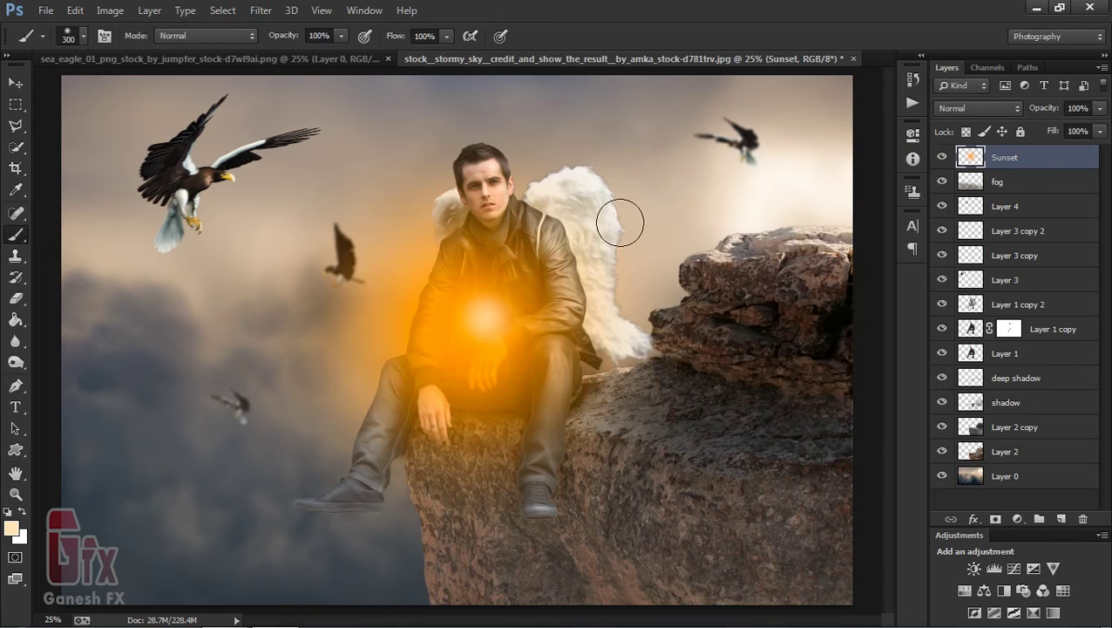
pyautogui.click(18, 84)
pyautogui.moveTo(471, 379)
pyautogui.mouseDown()
pyautogui.moveTo(706, 198)
pyautogui.moveTo(707, 183)
pyautogui.mouseUp()
pyautogui.scroll(-2, 596, 248)
pyautogui.hotkey('ctrl', 't')
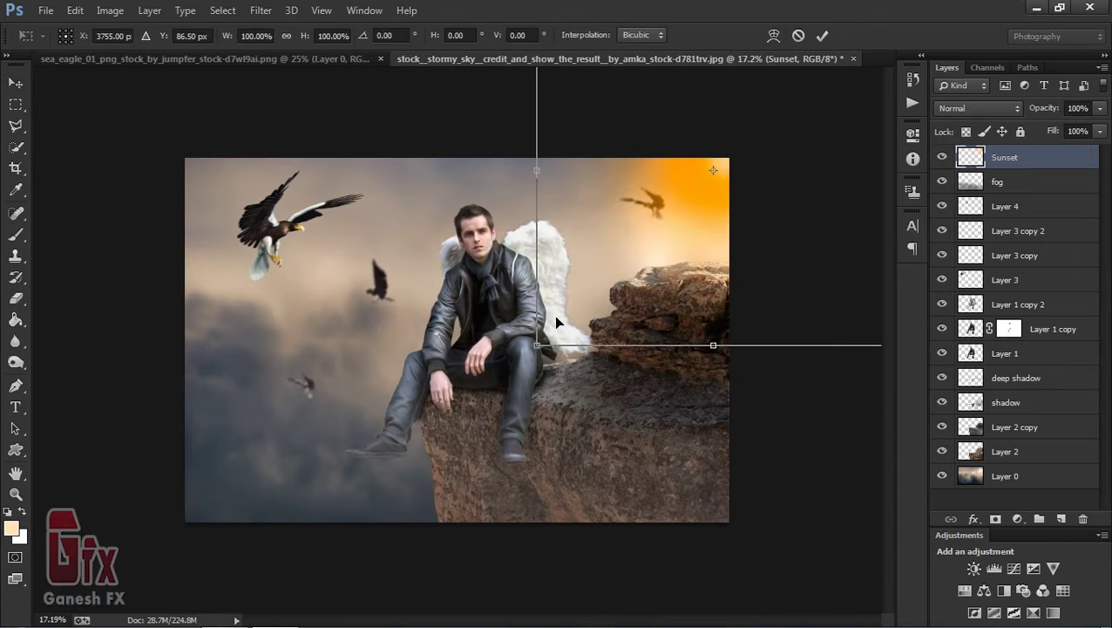
pyautogui.moveTo(542, 342); pyautogui.dragTo(359, 421)
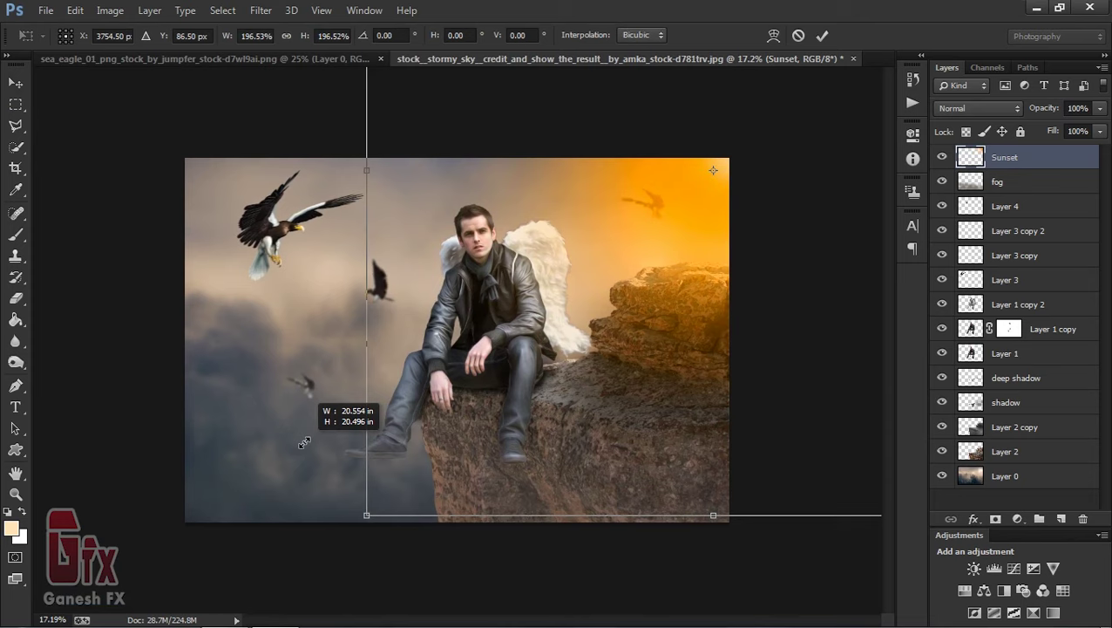
pyautogui.press('Return')
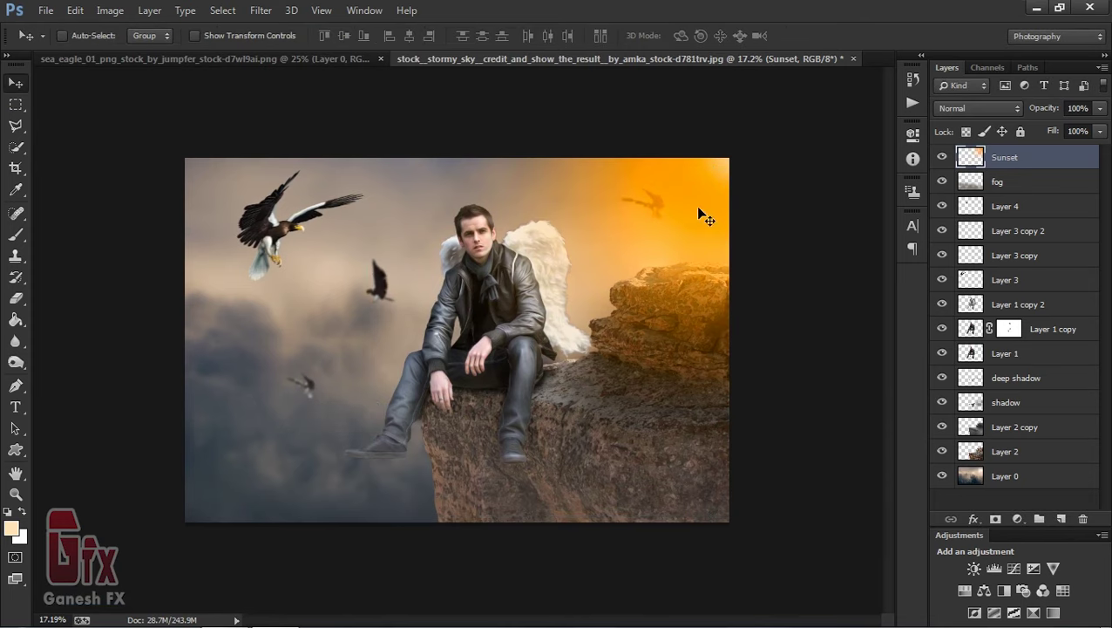
pyautogui.hotkey('ctrl', '+')
# - Set the Sunset layer to Screen blend mode and review the whole scene
pyautogui.click(942, 112)
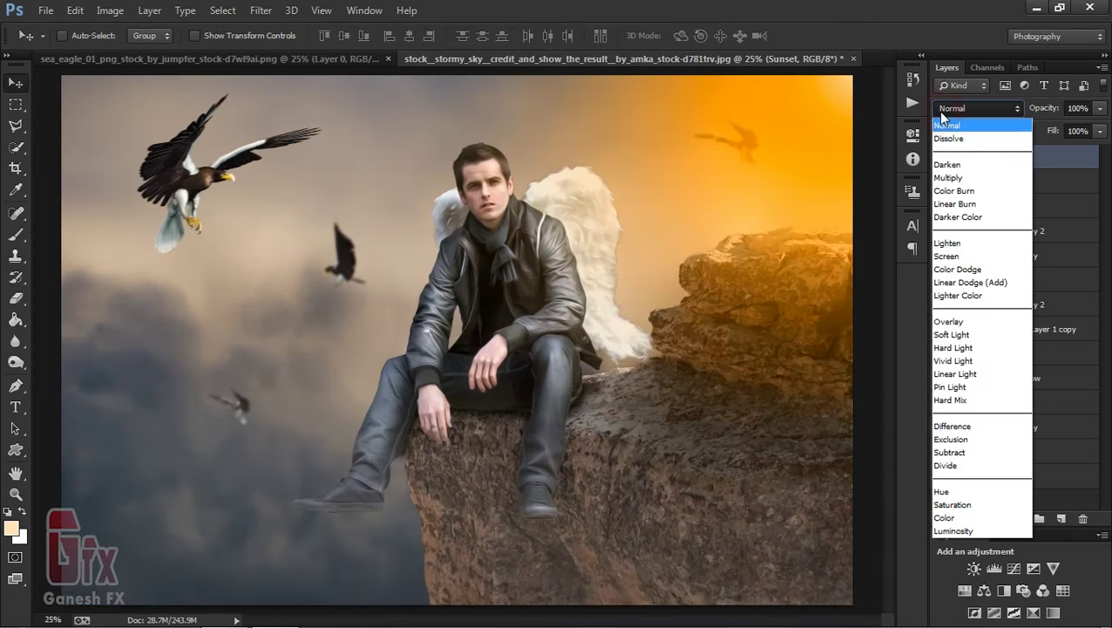
pyautogui.click(969, 256)
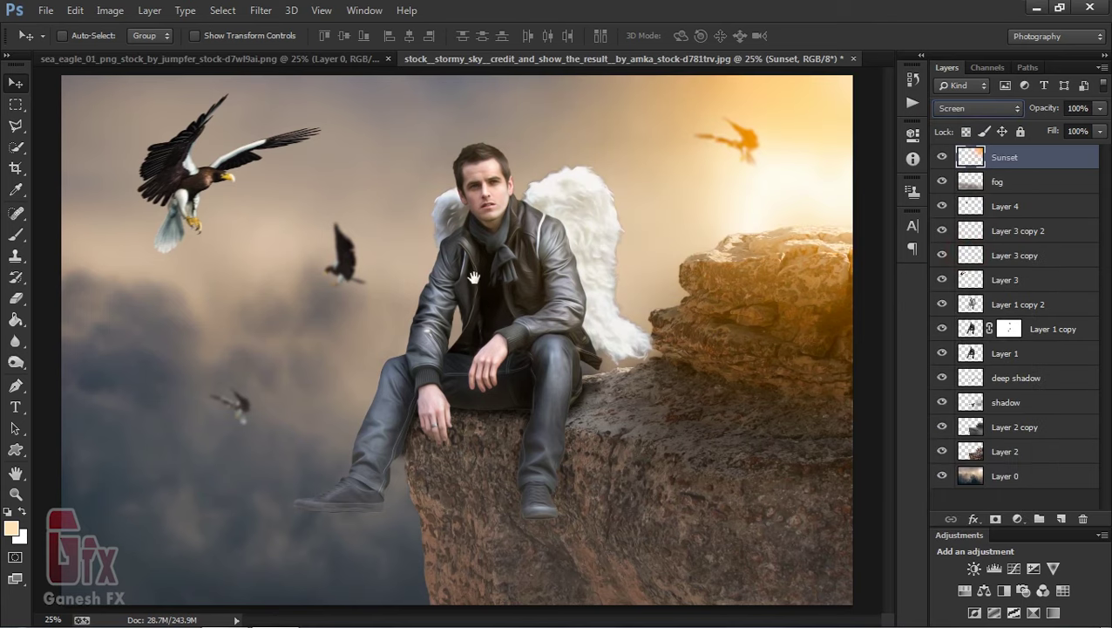
pyautogui.hotkey('ctrl', '-')
pyautogui.hotkey('ctrl', '+')
pyautogui.click(1027, 303)
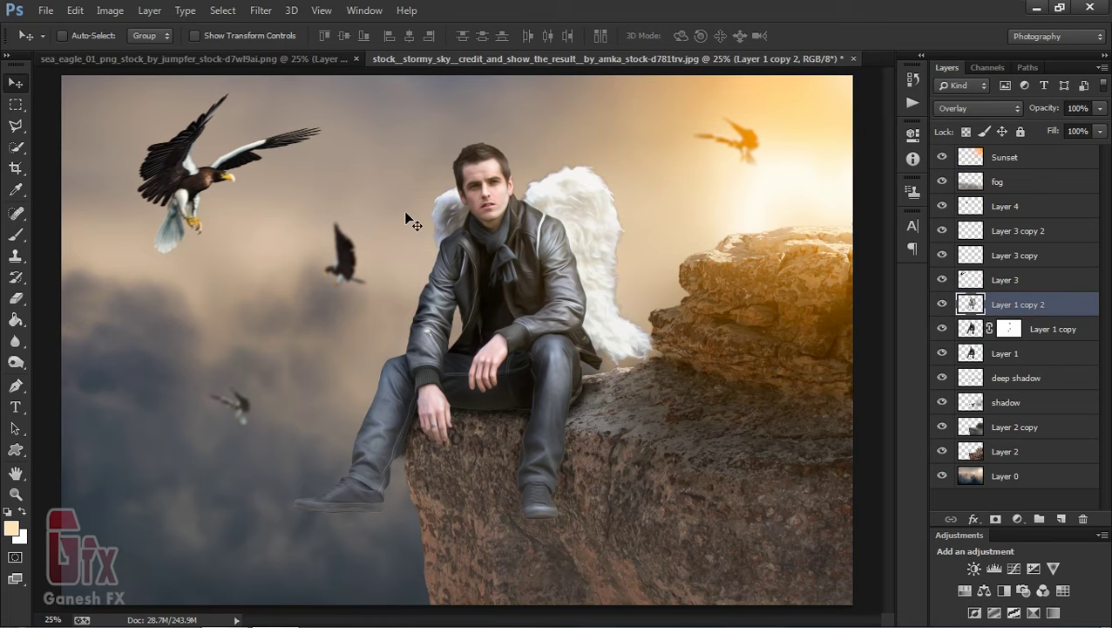
# - Burn the edge of the man's hair darker, undoing the trial darkening on the nose
pyautogui.click(17, 363)
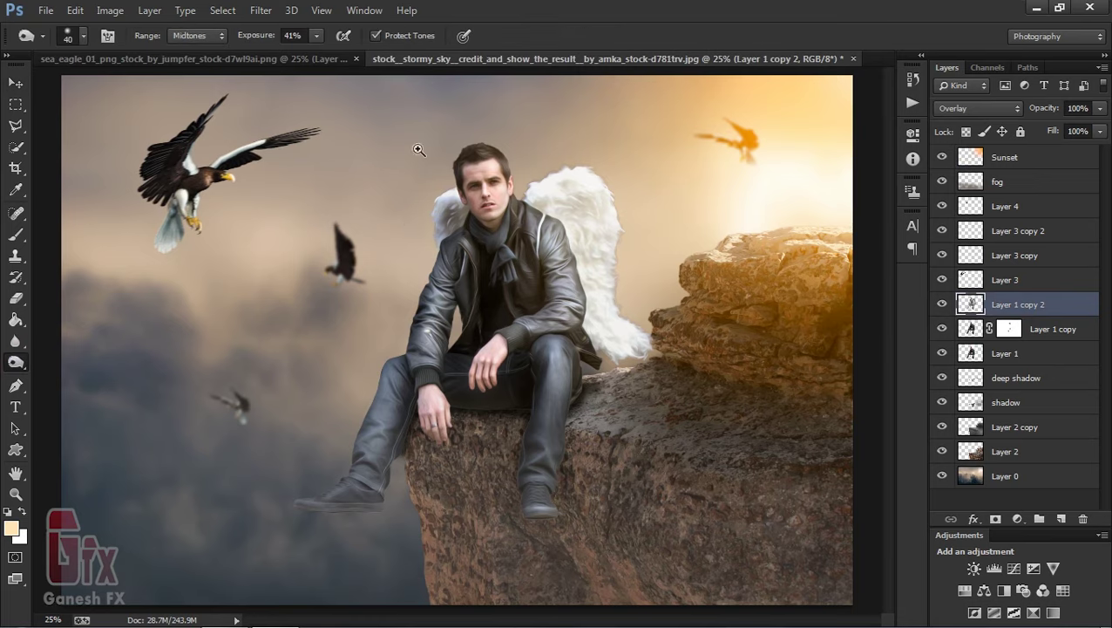
pyautogui.click(463, 133)
pyautogui.press(']')
pyautogui.press(']')
pyautogui.press(']')
pyautogui.moveTo(477, 201)
pyautogui.mouseDown()
pyautogui.moveTo(470, 336)
pyautogui.moveTo(489, 365)
pyautogui.mouseUp()
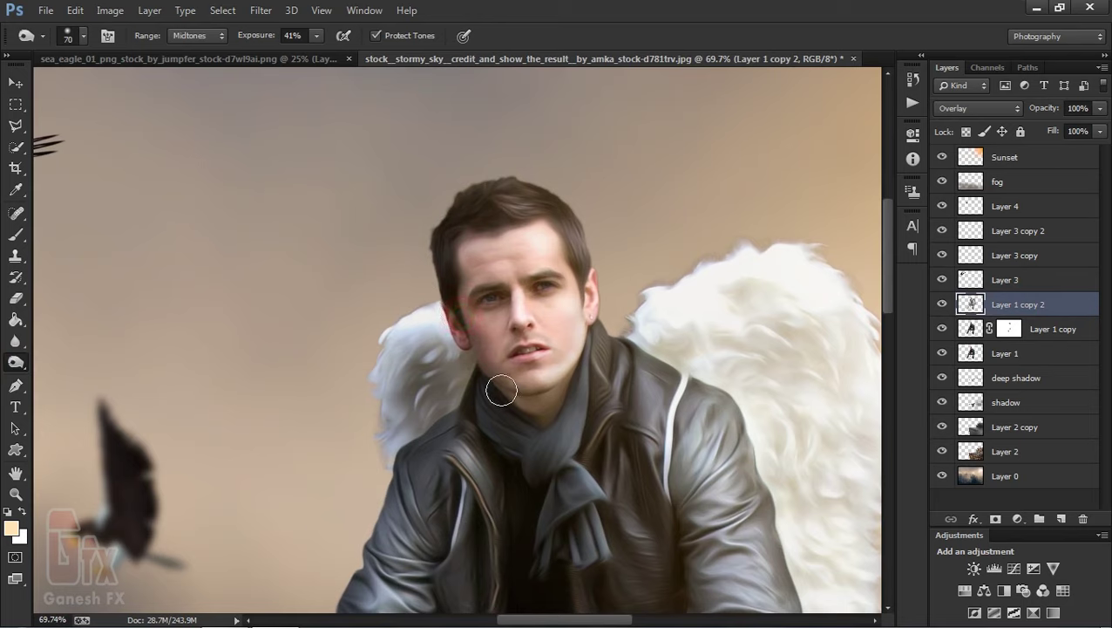
pyautogui.press('[')
pyautogui.press('[')
pyautogui.press('[')
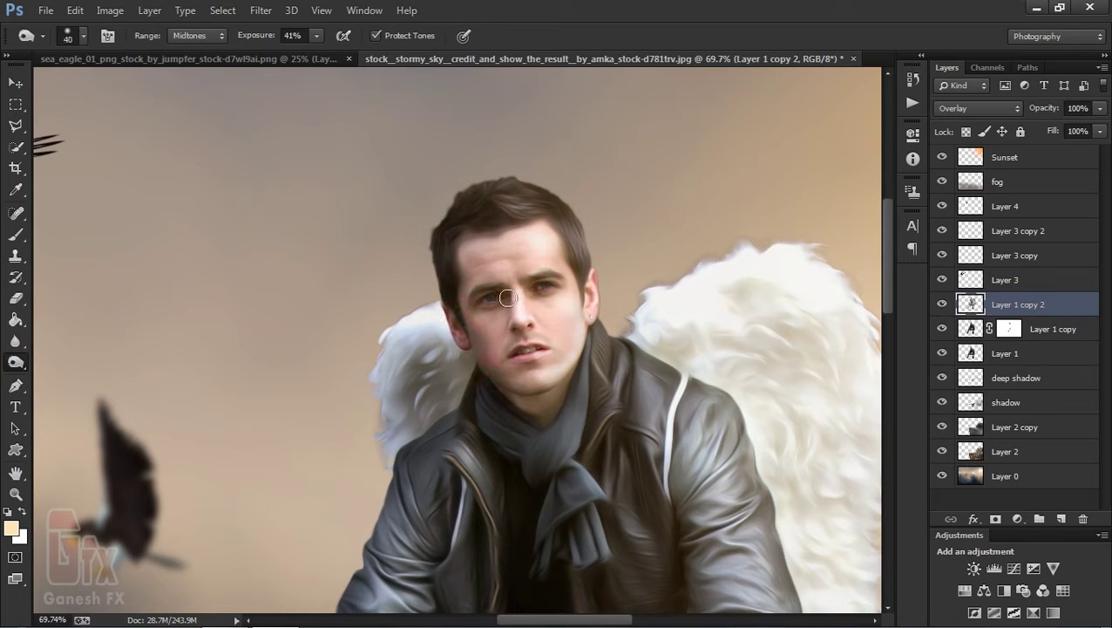
pyautogui.moveTo(508, 299); pyautogui.dragTo(513, 332)
pyautogui.hotkey('ctrl', 'z')
pyautogui.hotkey('ctrl', 'alt', 'z')
# - Burn the neck, scarf and top of the hair darker, undoing the lip stroke
pyautogui.click(519, 360)
pyautogui.hotkey('ctrl', 'z')
pyautogui.click(494, 385)
pyautogui.click(518, 402)
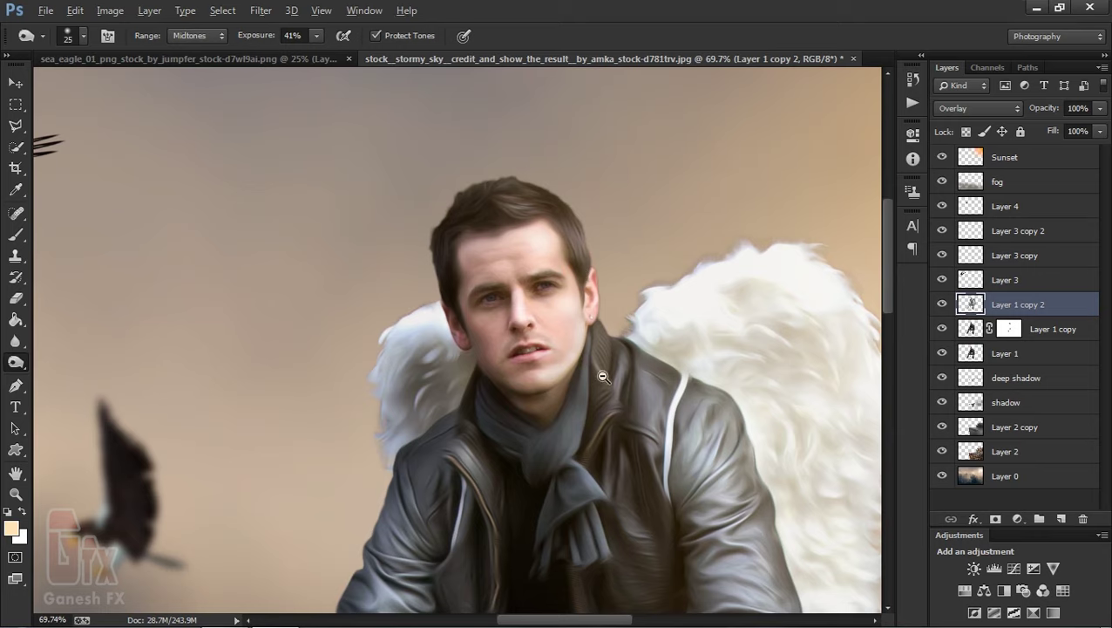
pyautogui.scroll(-2, 558, 317)
pyautogui.click(524, 252)
pyautogui.click(514, 257)
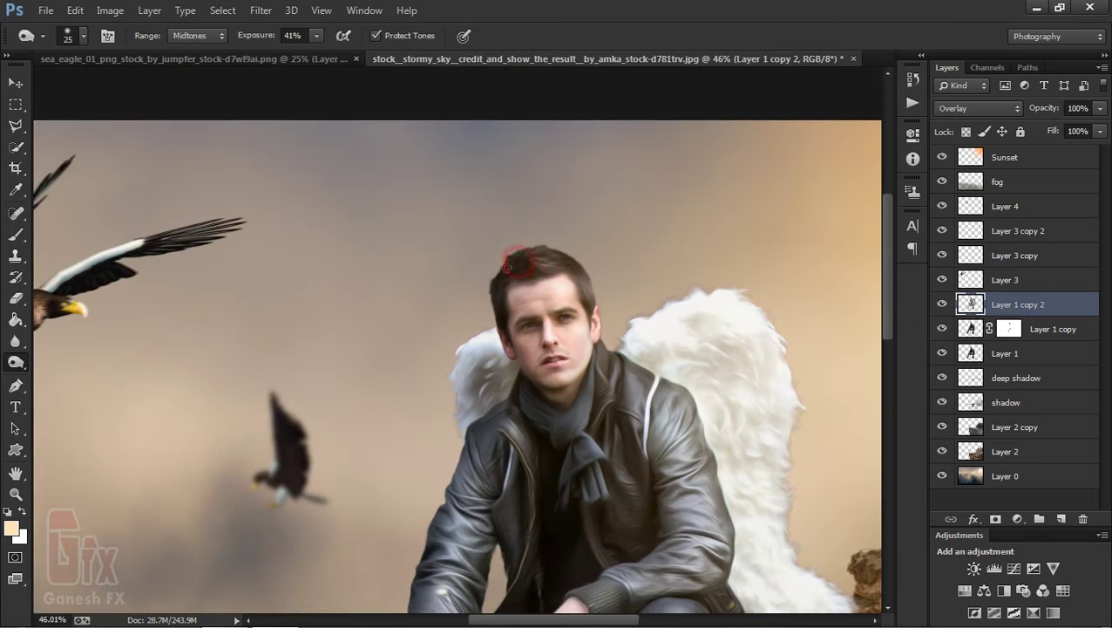
pyautogui.scroll(-3, 525, 363)
pyautogui.scroll(-1, 525, 364)
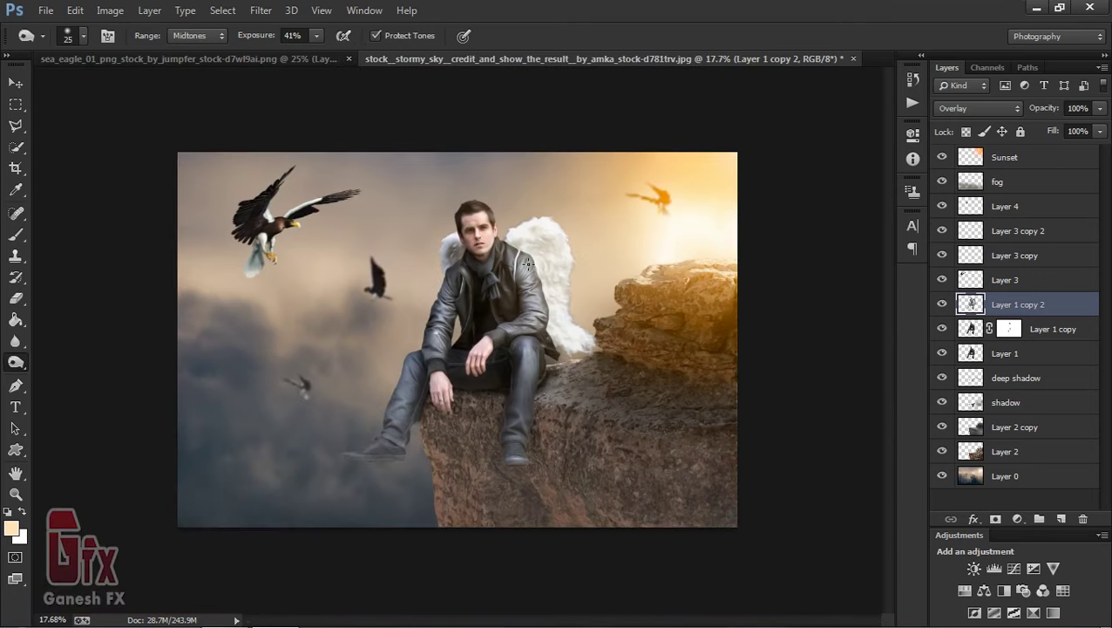
# - Lower Layer 1 copy 2 to 88% opacity
pyautogui.press('v')
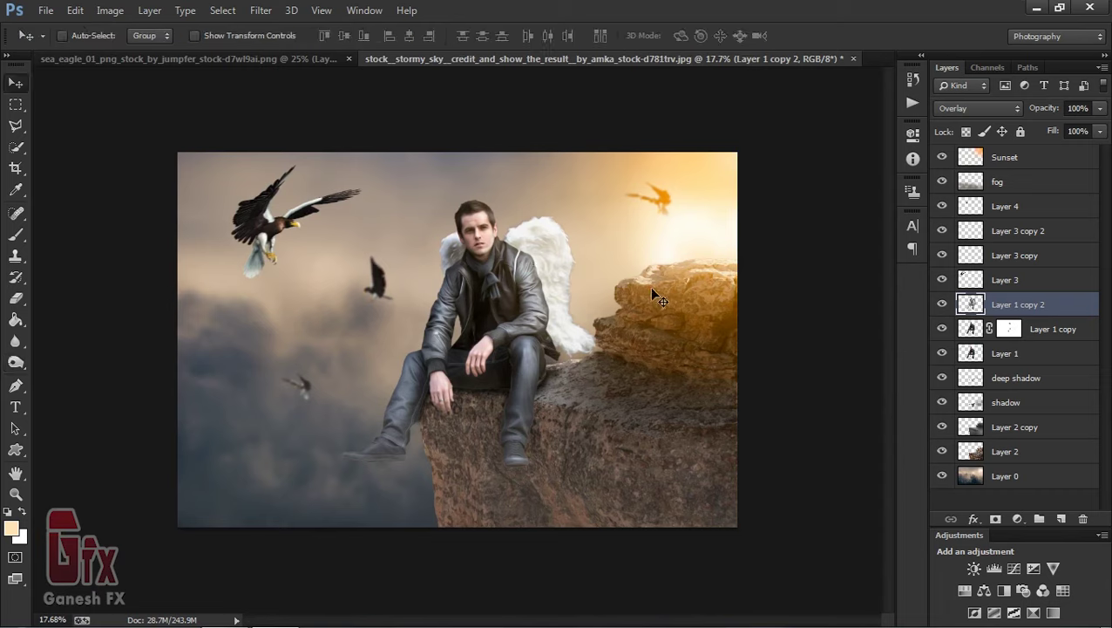
pyautogui.click(1099, 109)
pyautogui.moveTo(1098, 119); pyautogui.dragTo(1092, 128)
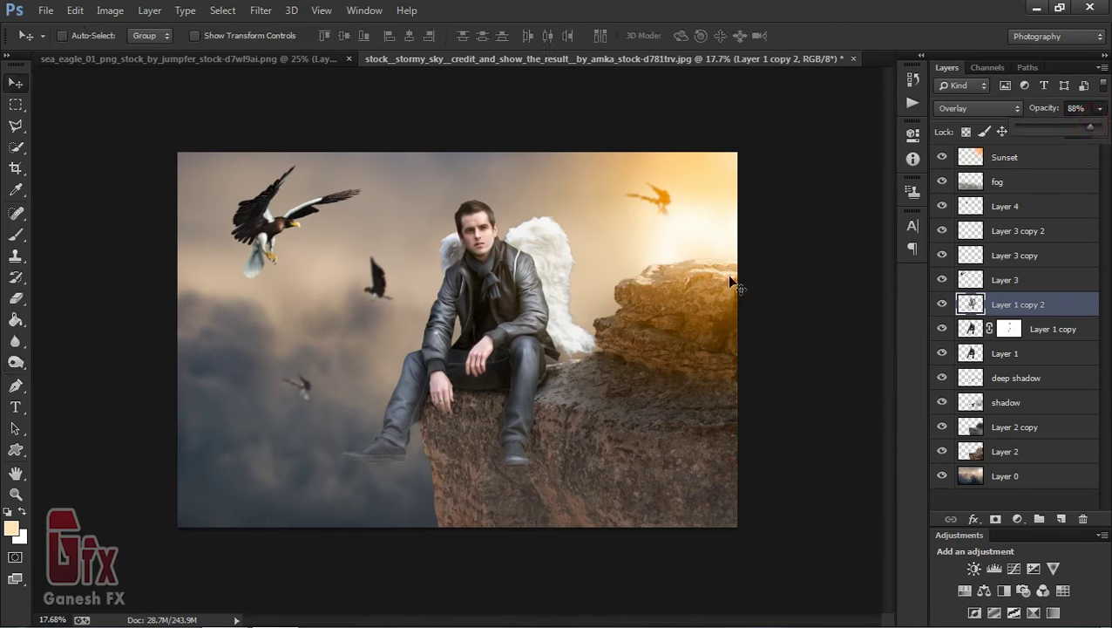
pyautogui.hotkey('ctrl', '+')
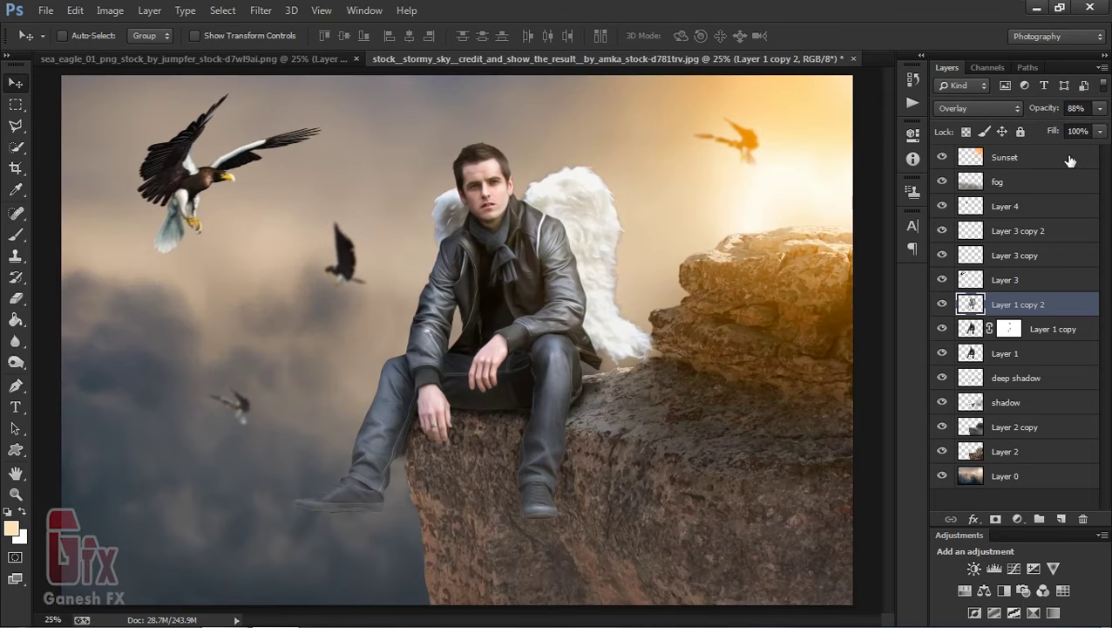
# - Set the shadow layer to about 76% opacity and add an empty layer above Sunset
pyautogui.click(1030, 403)
pyautogui.moveTo(1100, 108); pyautogui.dragTo(1098, 131)
pyautogui.moveTo(1093, 131)
pyautogui.mouseDown()
pyautogui.moveTo(1074, 130)
pyautogui.moveTo(1085, 130)
pyautogui.mouseUp()
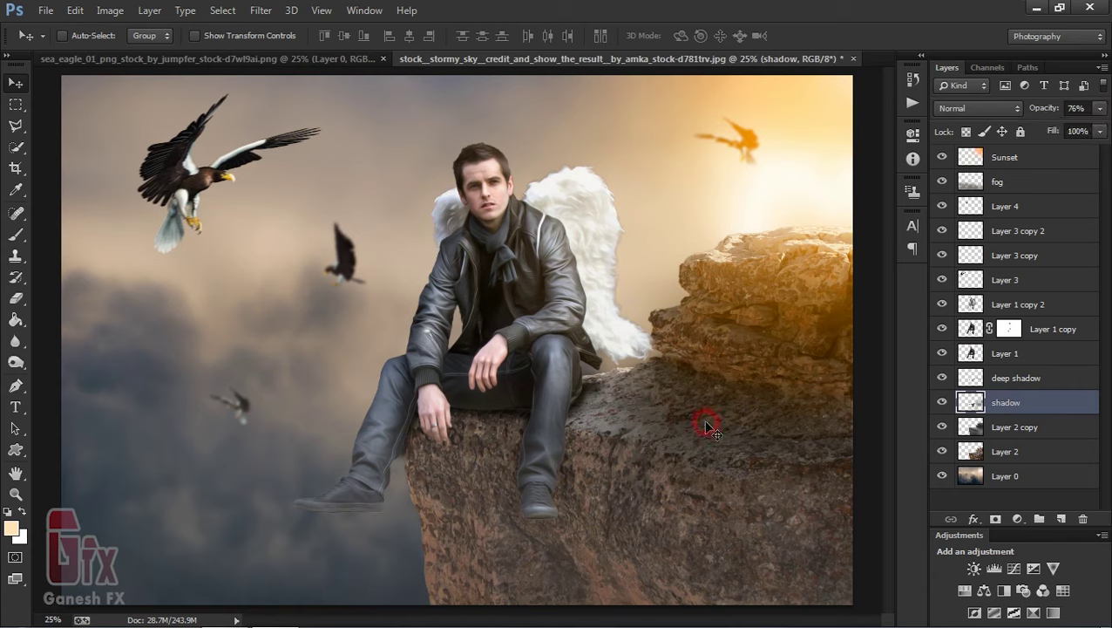
pyautogui.click(1036, 166)
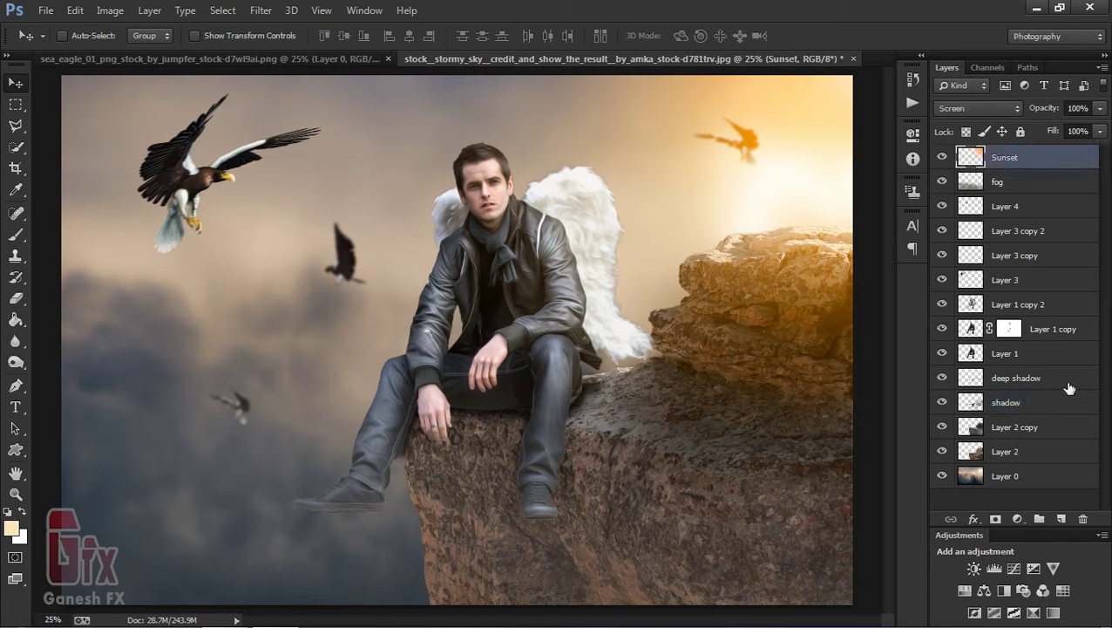
pyautogui.click(1063, 518)
# - Use Apply Image to stamp the merged composite onto Layer 5 with Normal blending
pyautogui.click(110, 10)
pyautogui.click(131, 241)
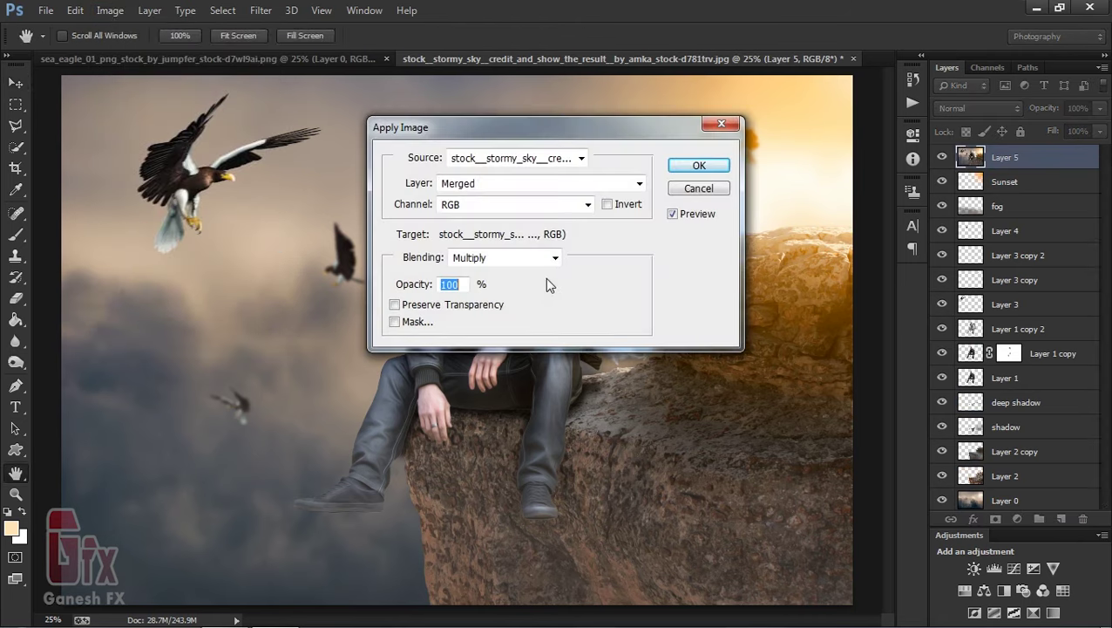
pyautogui.click(556, 257)
pyautogui.click(490, 10)
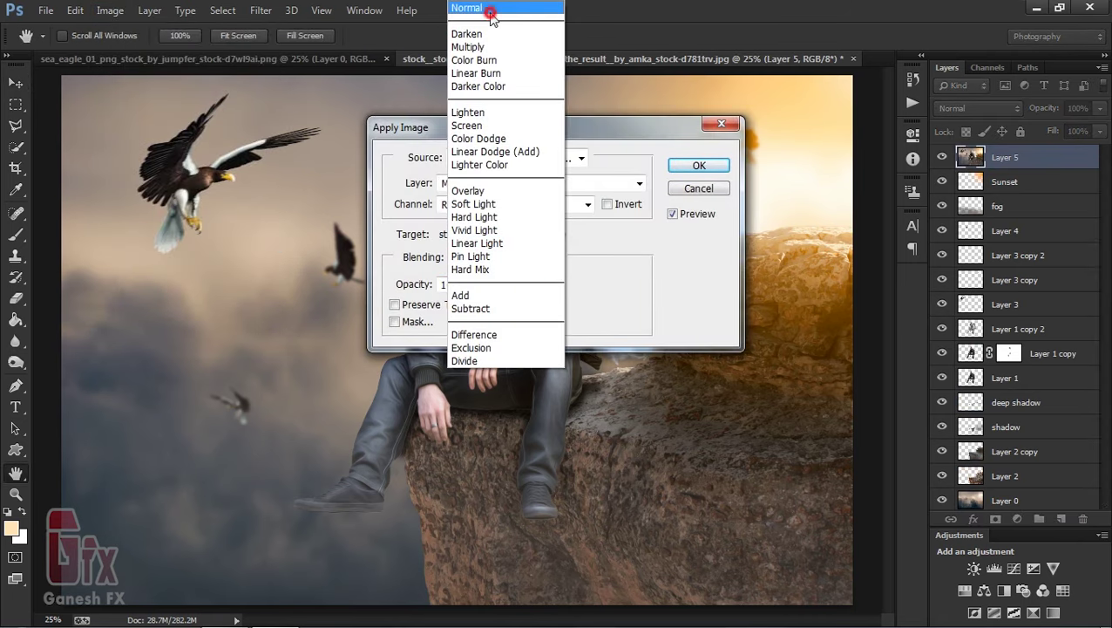
pyautogui.moveTo(606, 122); pyautogui.dragTo(663, 237)
pyautogui.click(772, 285)
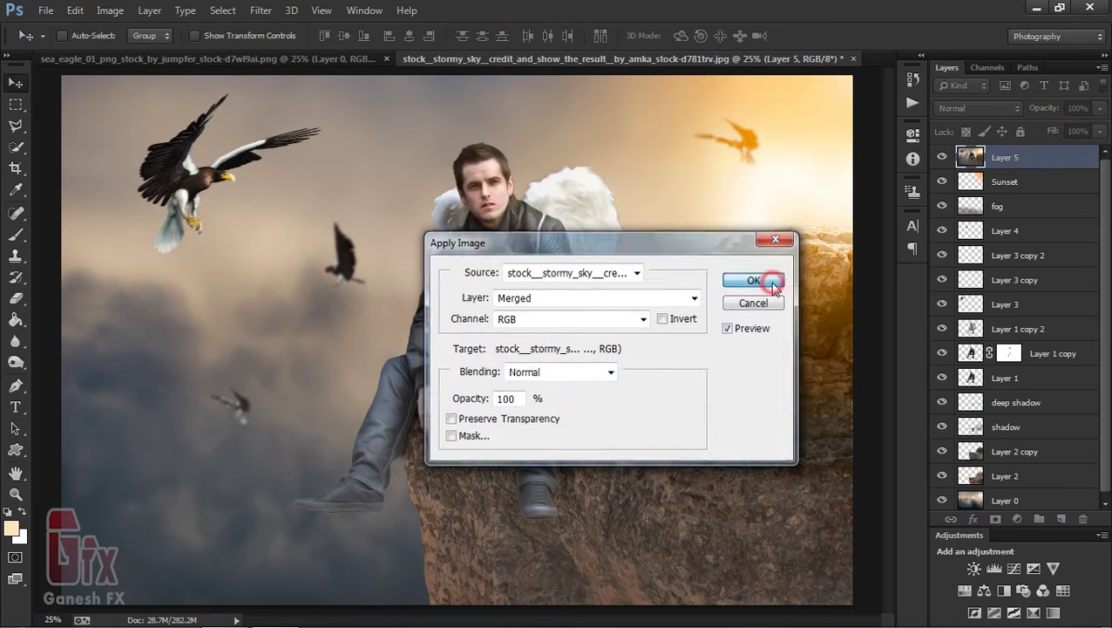
# - Hide every layer beneath Layer 5, then launch the Color Efex Pro 4 filter
pyautogui.click(943, 157)
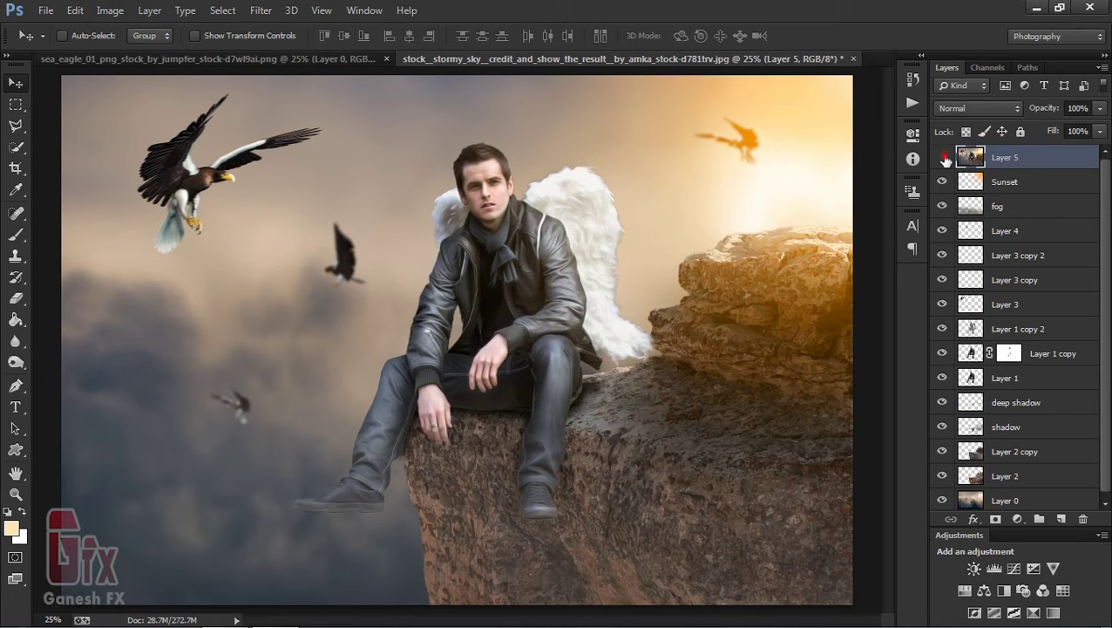
pyautogui.moveTo(941, 181); pyautogui.dragTo(942, 254)
pyautogui.moveTo(941, 402); pyautogui.dragTo(942, 450)
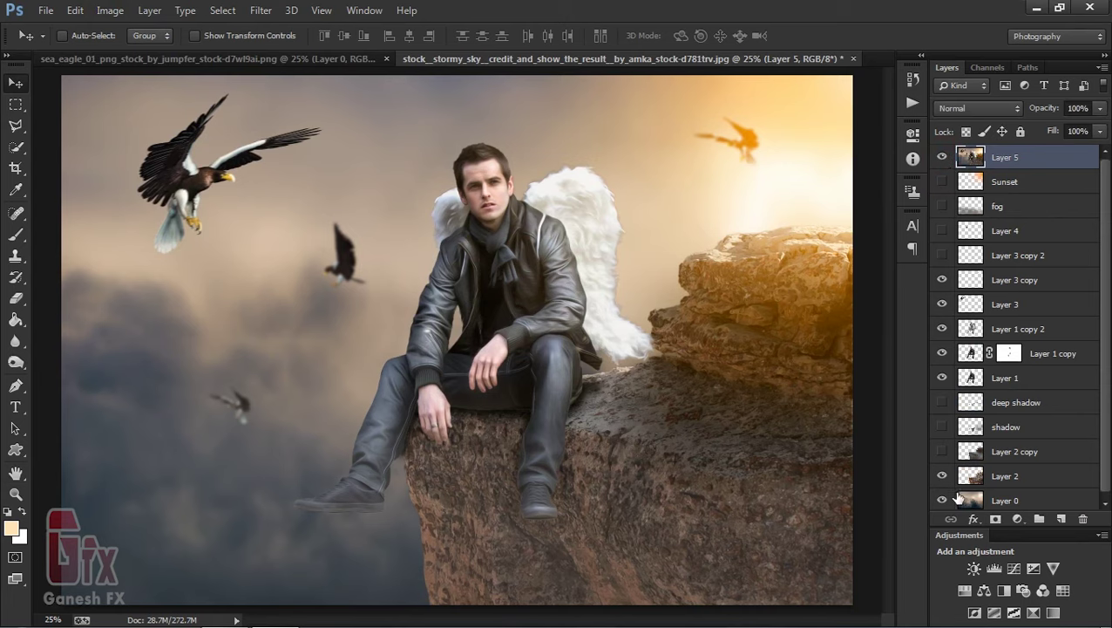
pyautogui.moveTo(941, 279); pyautogui.dragTo(944, 503)
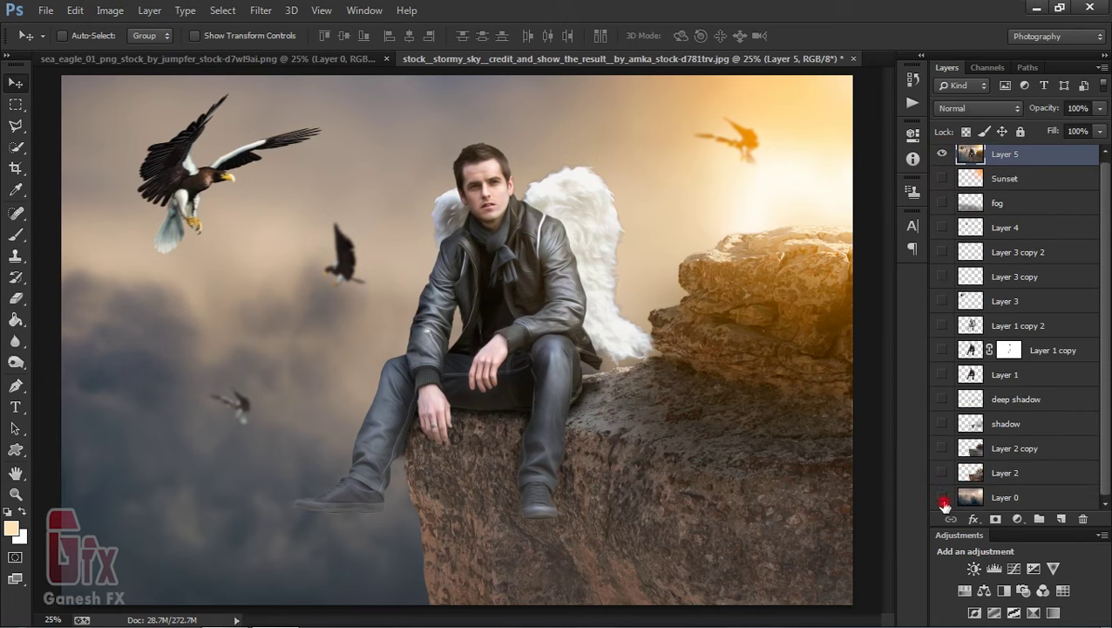
pyautogui.scroll(1, 999, 263)
pyautogui.click(944, 157)
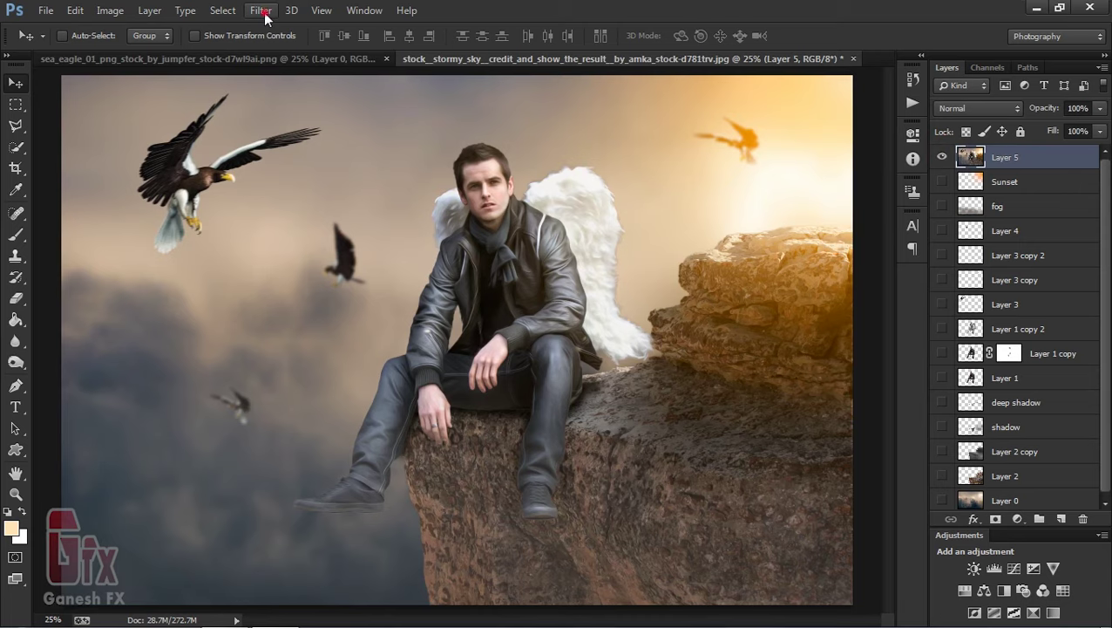
pyautogui.click(261, 10)
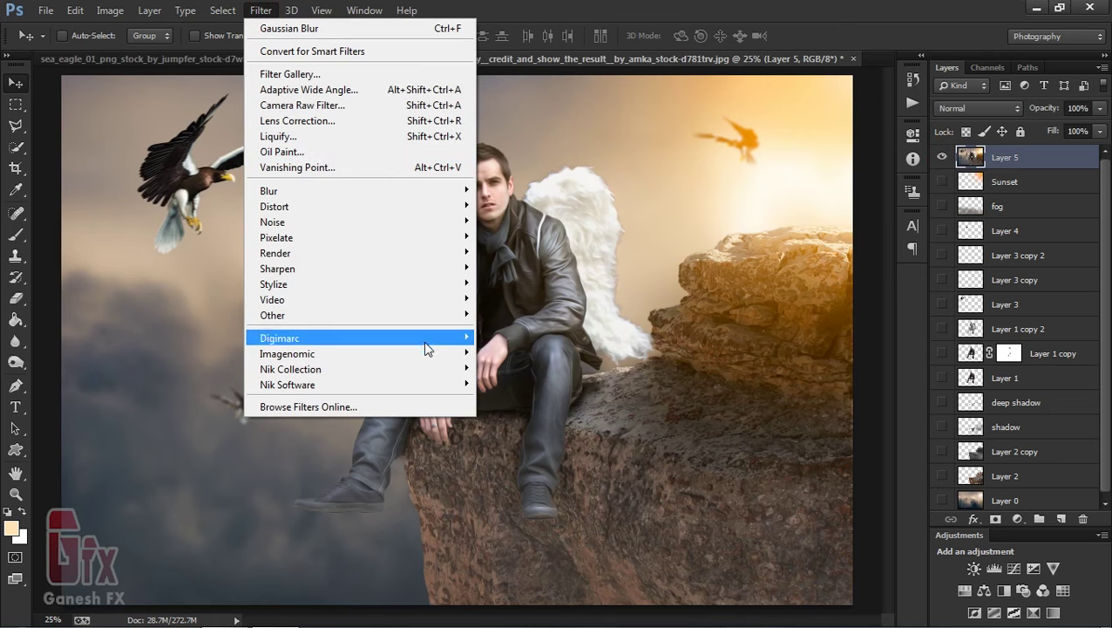
pyautogui.moveTo(290, 369)
pyautogui.click(614, 368)
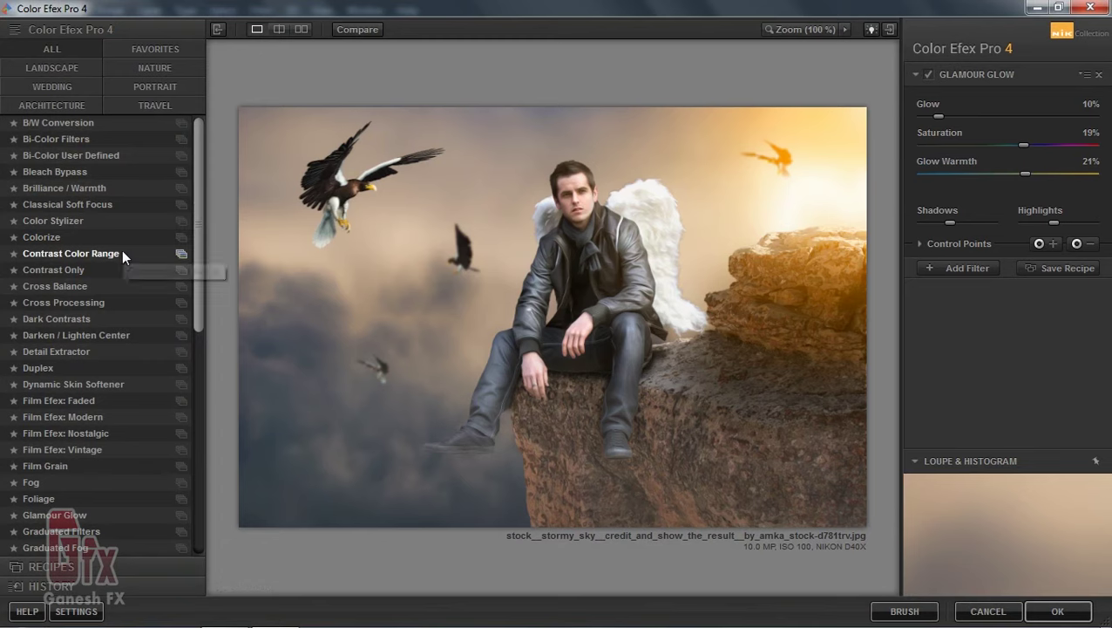
# - Apply Detail Extractor with 34% contrast and 11% saturation, then add an empty filter slot
pyautogui.click(106, 351)
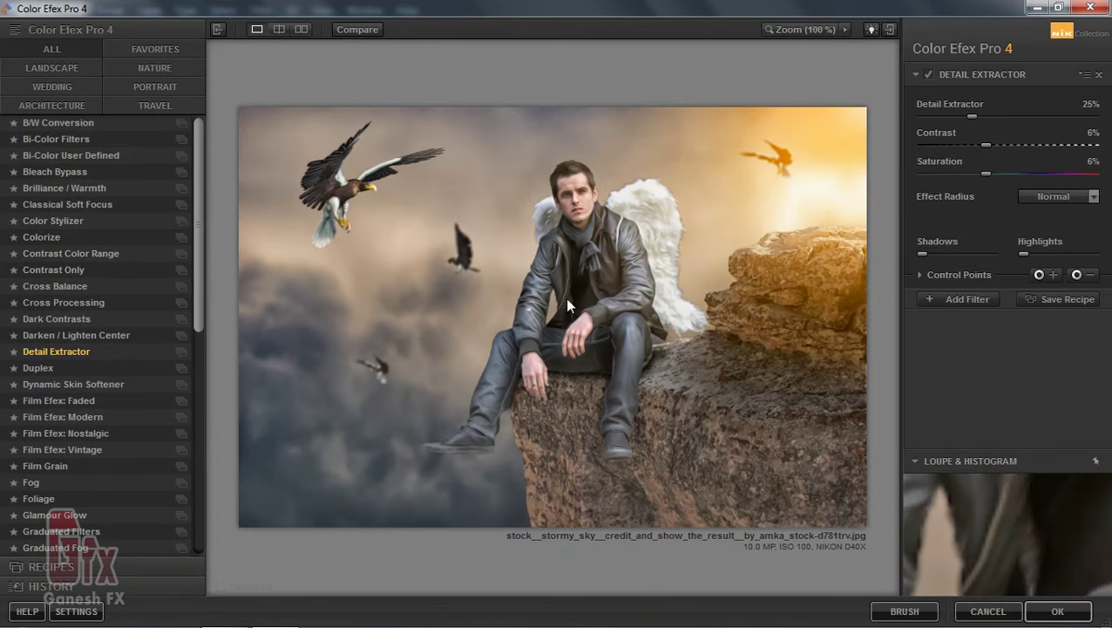
pyautogui.click(1017, 145)
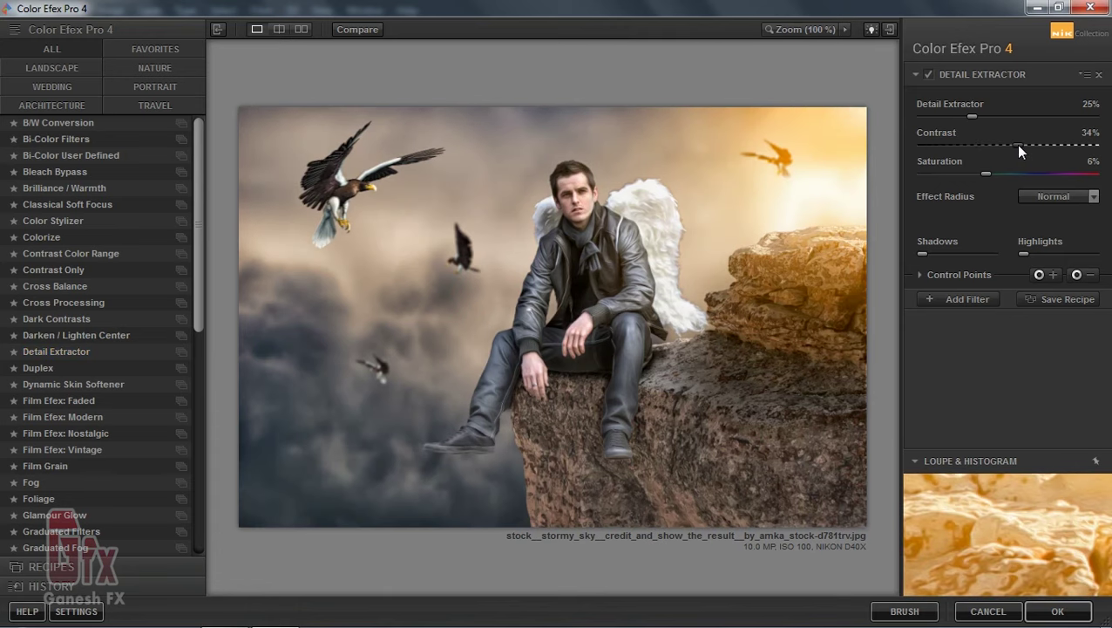
pyautogui.click(1016, 174)
pyautogui.click(992, 174)
pyautogui.click(963, 298)
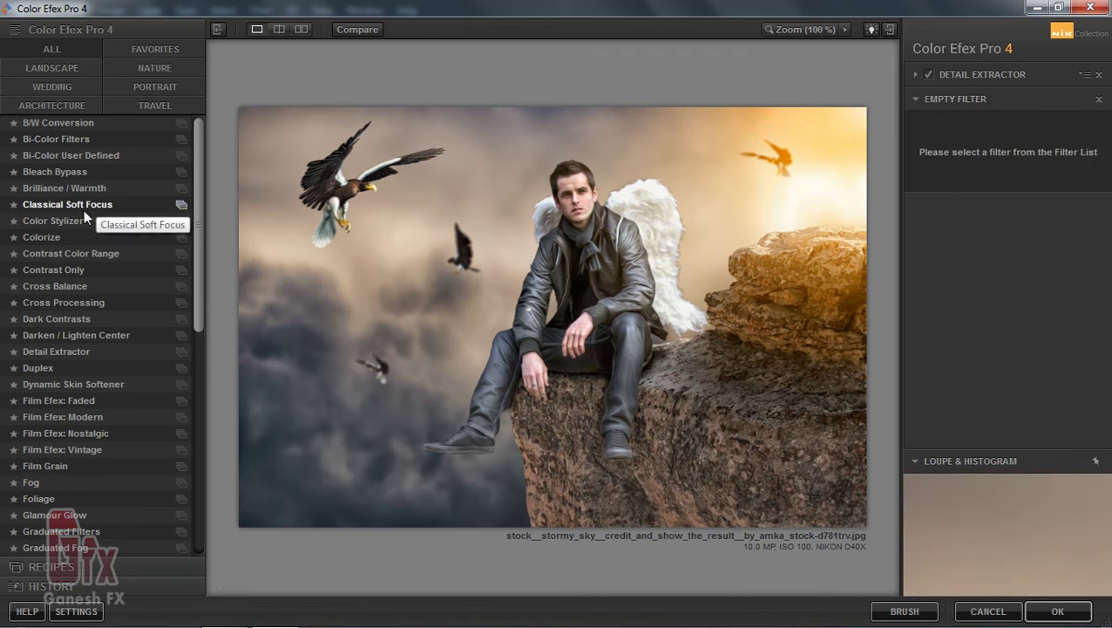
# - Stack Cross Processing using method C04 at about 21% strength, then add a third slot
pyautogui.click(90, 305)
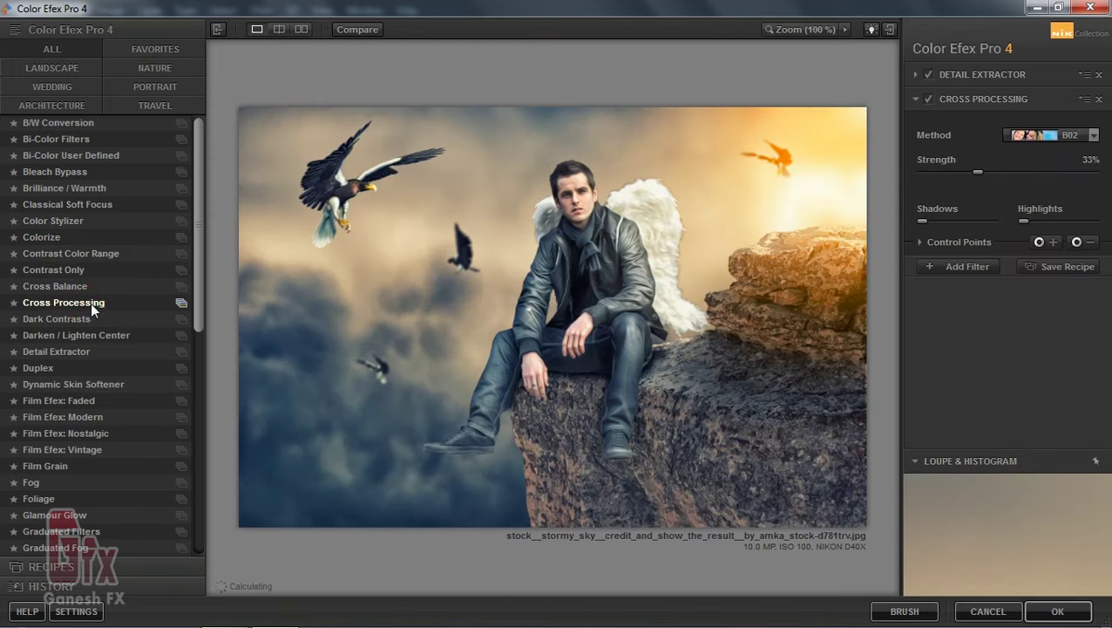
pyautogui.click(1059, 137)
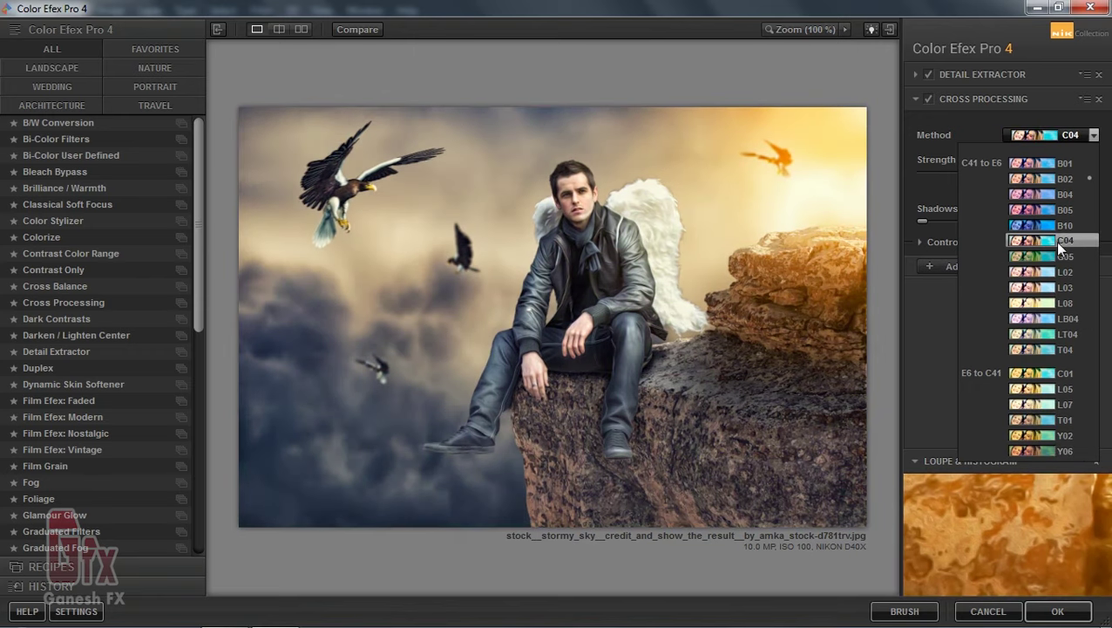
pyautogui.click(1057, 243)
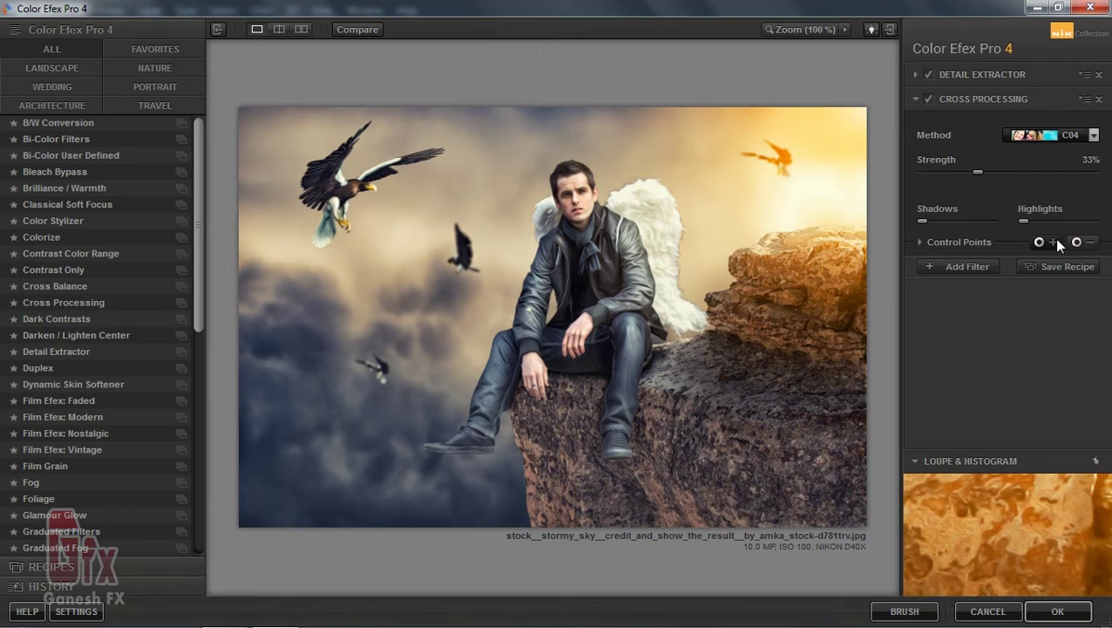
pyautogui.moveTo(931, 173)
pyautogui.mouseDown()
pyautogui.moveTo(994, 177)
pyautogui.moveTo(959, 176)
pyautogui.mouseUp()
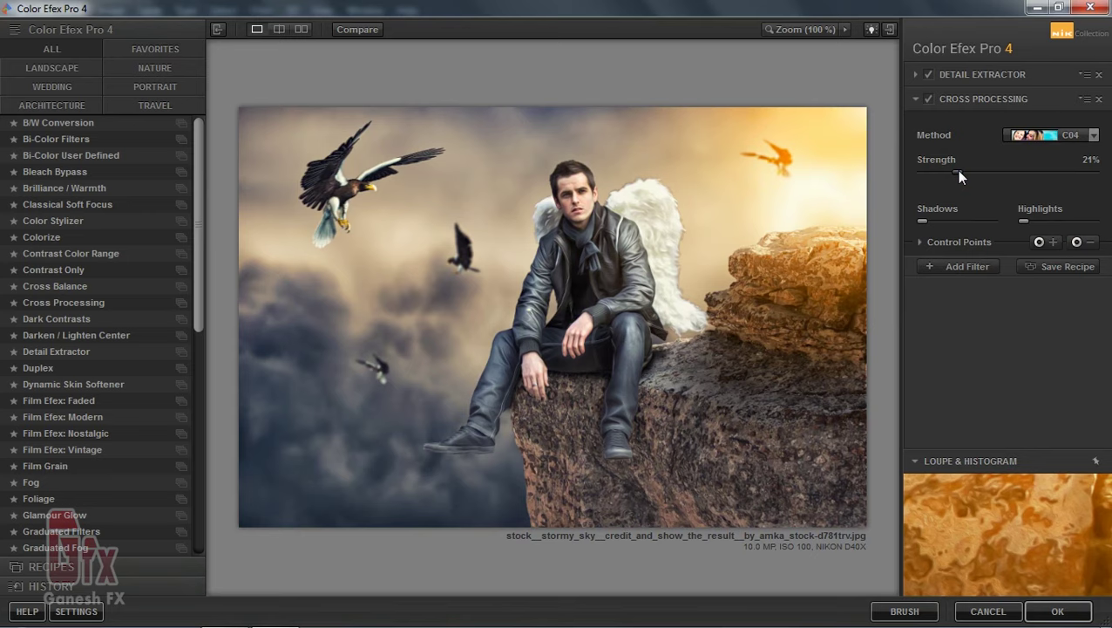
pyautogui.click(970, 265)
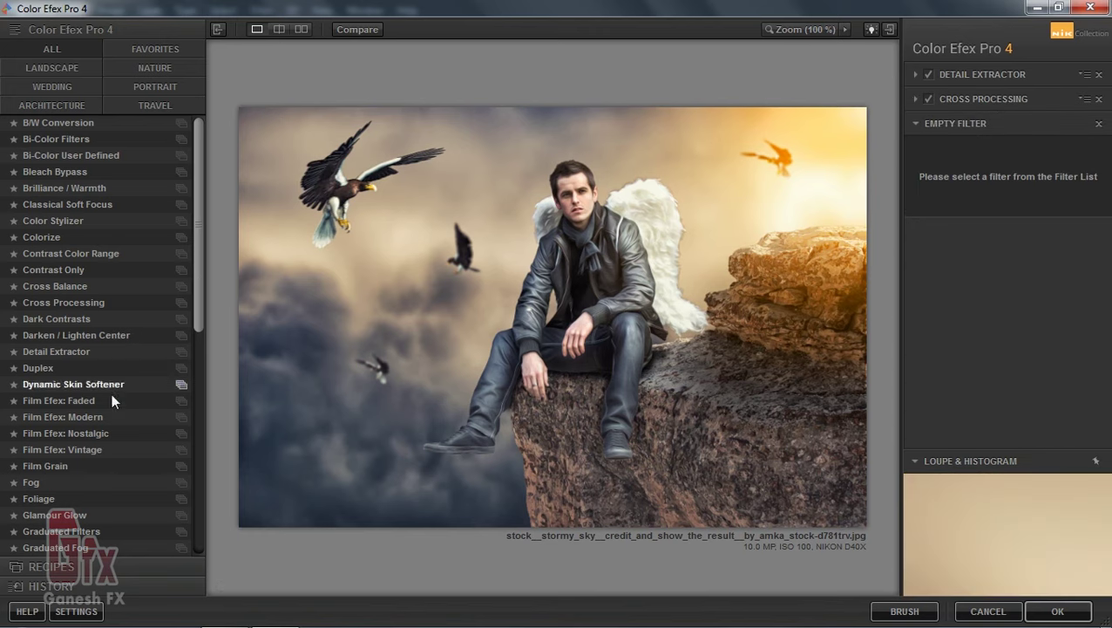
# - Add Glamour Glow at 19% glow and apply the filter stack back into Photoshop
pyautogui.click(63, 515)
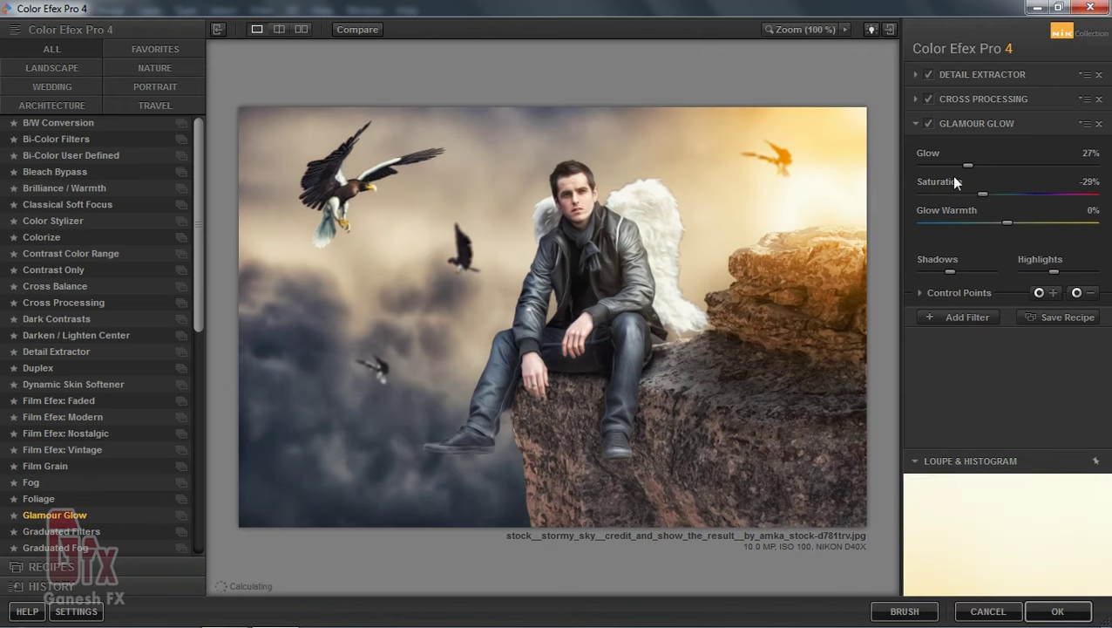
pyautogui.click(999, 164)
pyautogui.click(926, 166)
pyautogui.click(955, 165)
pyautogui.click(1057, 611)
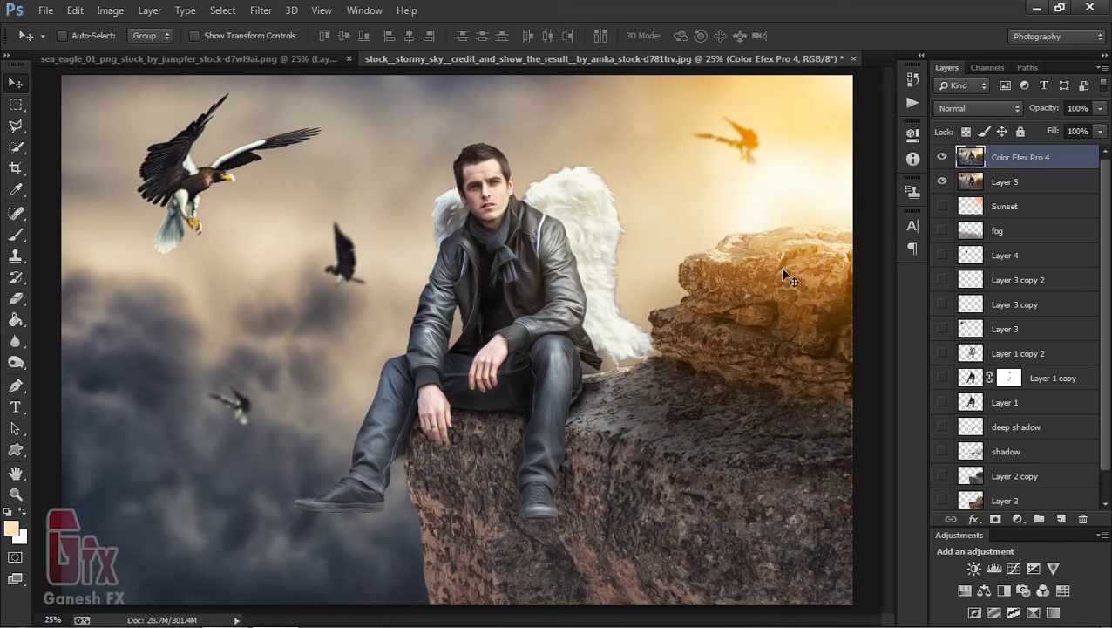
# - Burn the trousers beside both hands with an enlarged Midtones brush at 41% exposure
pyautogui.click(942, 157)
pyautogui.moveTo(492, 401); pyautogui.dragTo(556, 458)
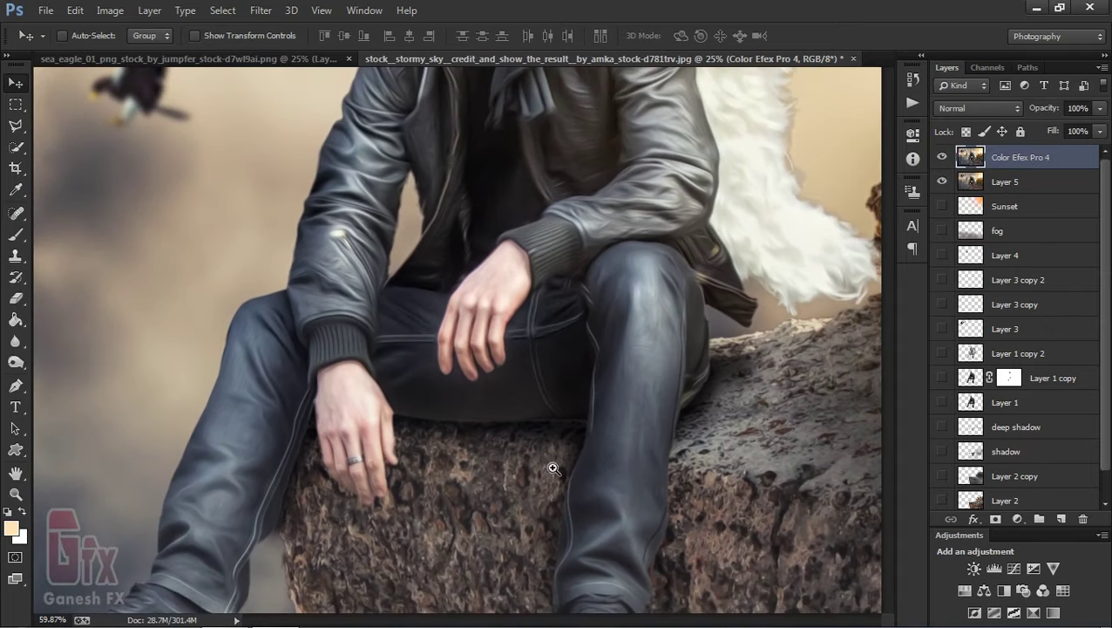
pyautogui.click(16, 362)
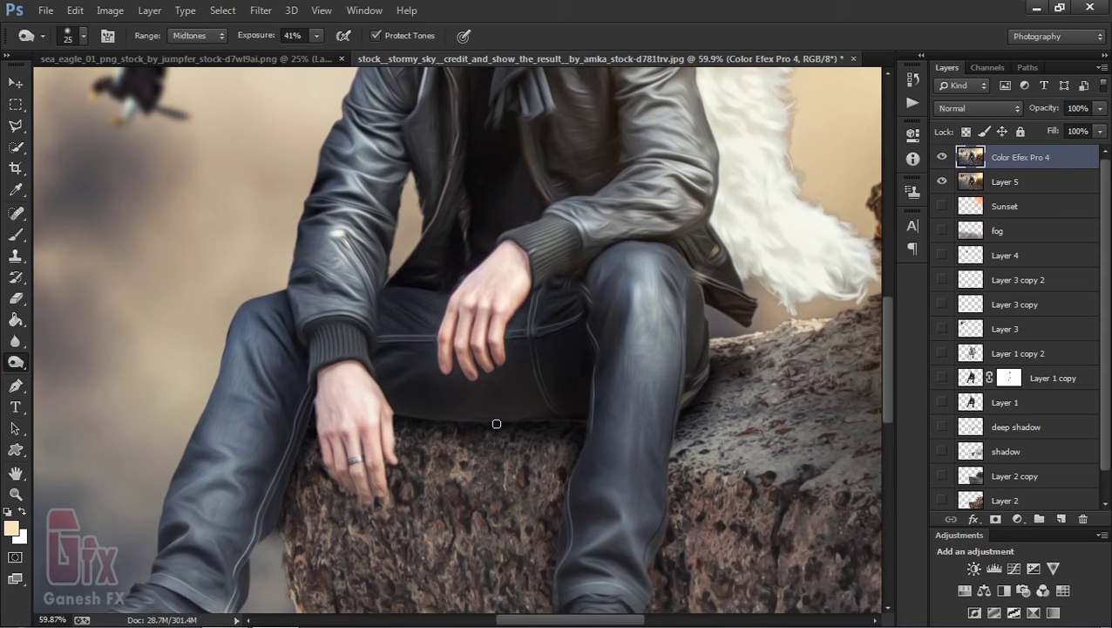
pyautogui.press(']')
pyautogui.press(']')
pyautogui.press(']')
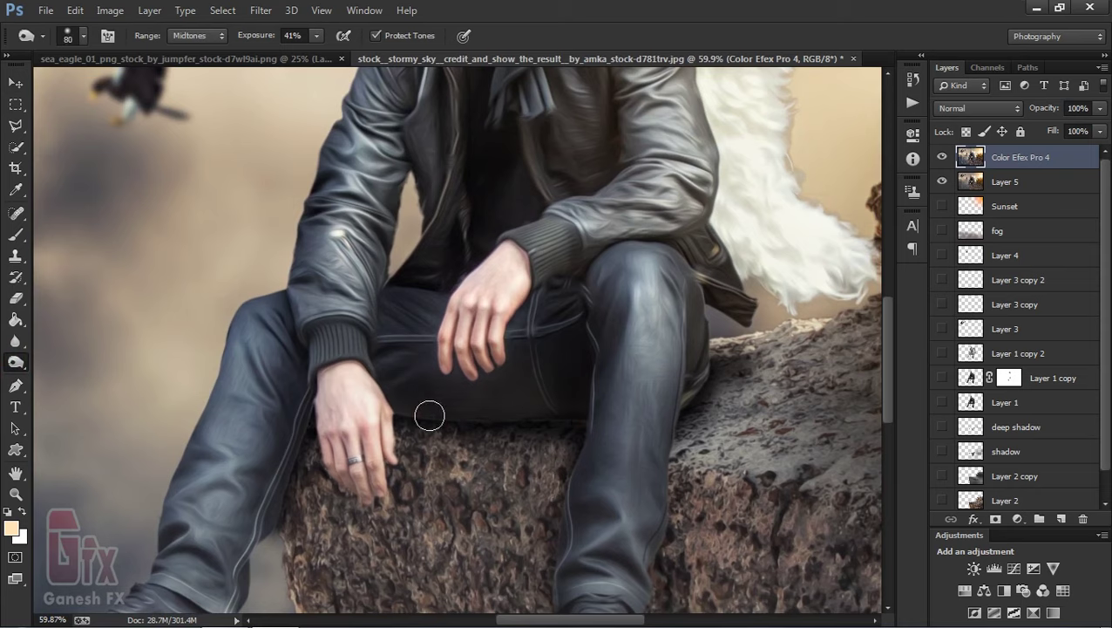
pyautogui.press(']')
pyautogui.press(']')
pyautogui.moveTo(567, 410); pyautogui.dragTo(507, 412)
pyautogui.click(411, 410)
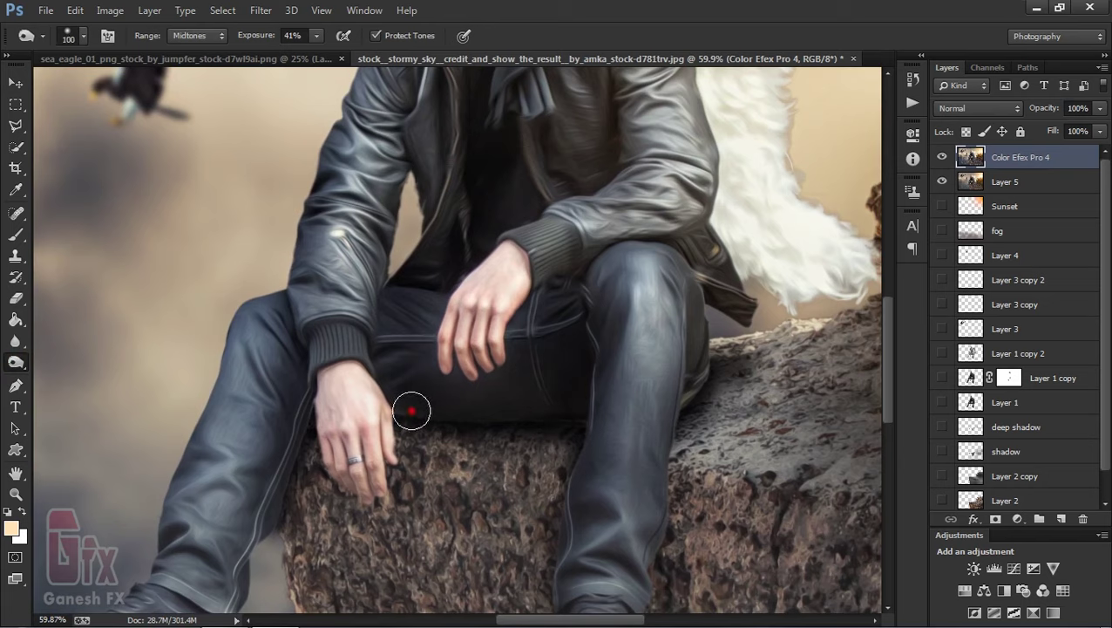
pyautogui.click(527, 352)
pyautogui.click(523, 340)
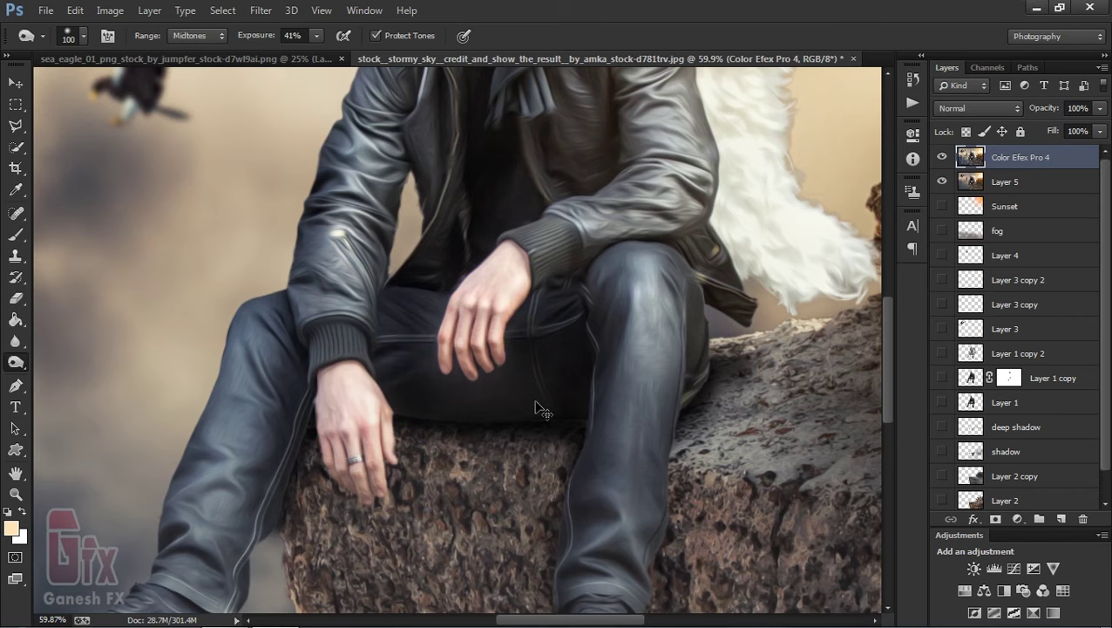
pyautogui.hotkey('ctrl', '-')
pyautogui.hotkey('ctrl', '-')
pyautogui.hotkey('ctrl', '-')
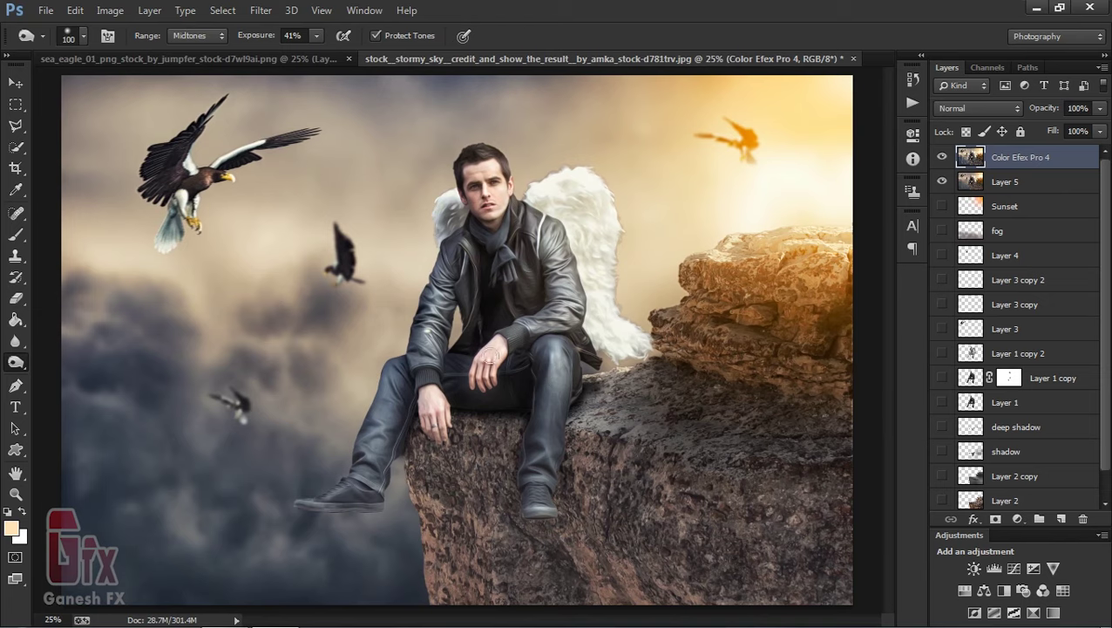
pyautogui.click(261, 9)
# - In Camera Raw, set Temperature +7, Contrast +13, Highlights -2, Shadows +13 and Whites +19
pyautogui.click(337, 105)
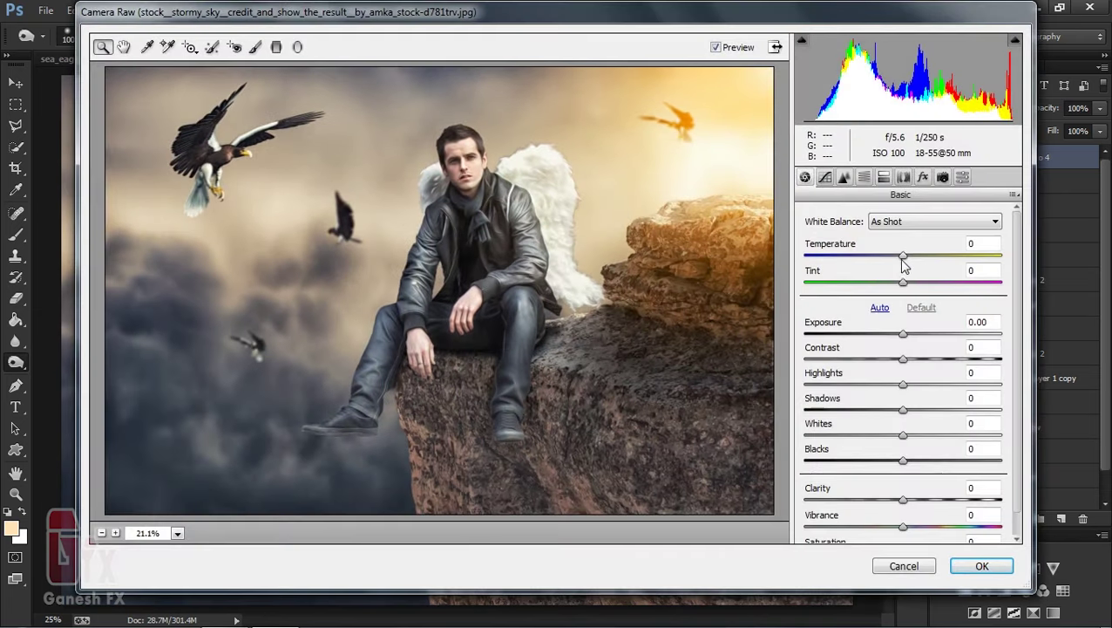
pyautogui.moveTo(904, 257); pyautogui.dragTo(912, 258)
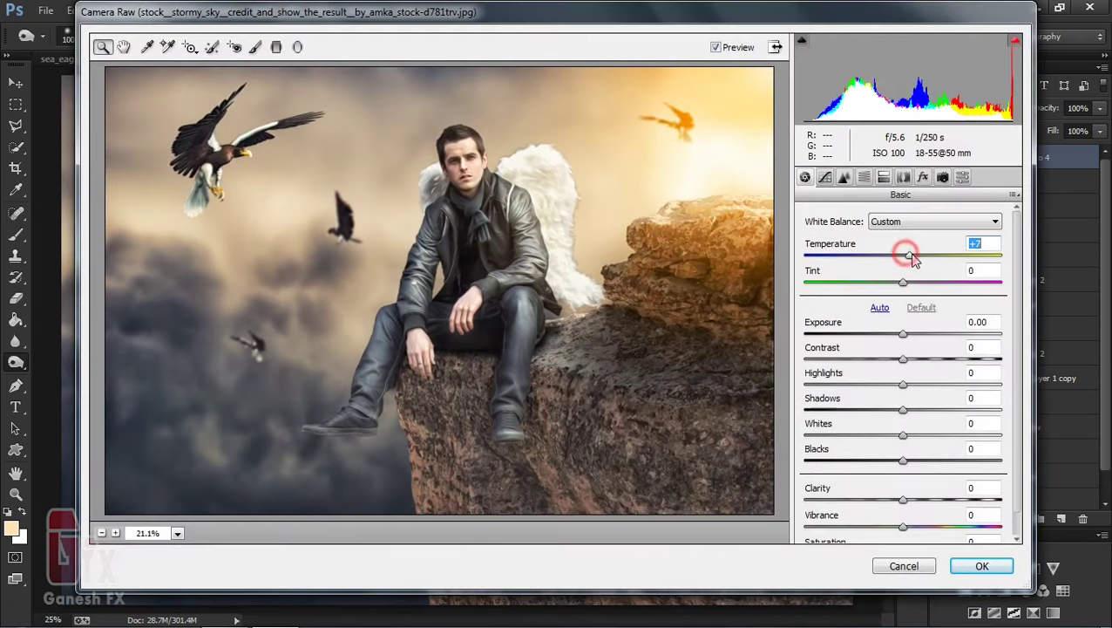
pyautogui.moveTo(904, 358)
pyautogui.mouseDown()
pyautogui.moveTo(918, 366)
pyautogui.moveTo(809, 381)
pyautogui.moveTo(914, 388)
pyautogui.mouseUp()
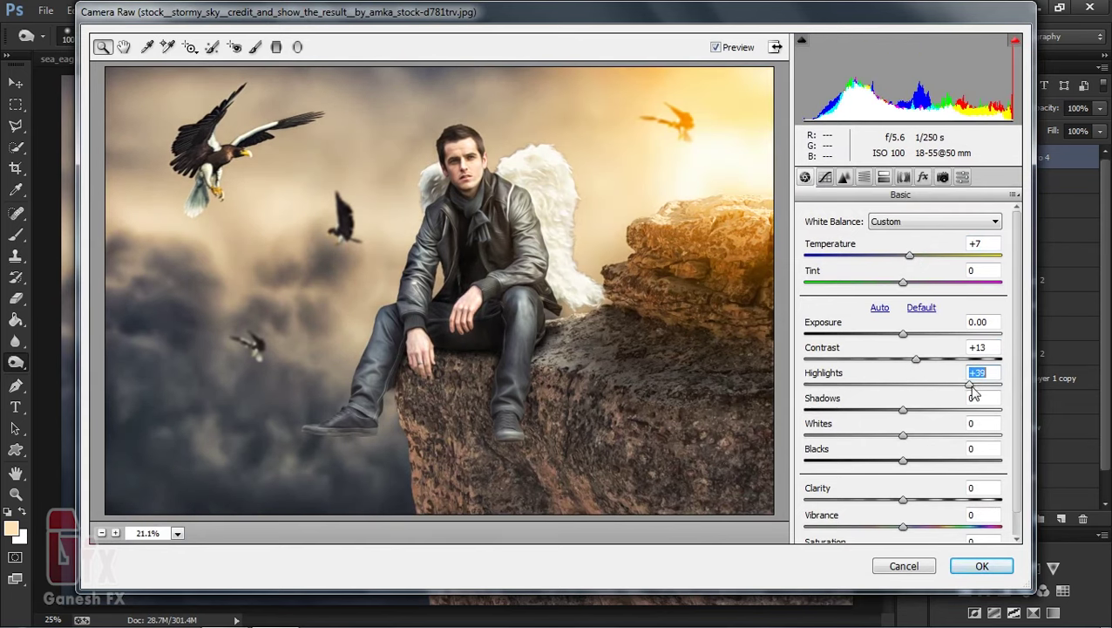
pyautogui.moveTo(903, 410)
pyautogui.mouseDown()
pyautogui.moveTo(874, 410)
pyautogui.moveTo(920, 415)
pyautogui.moveTo(899, 391)
pyautogui.mouseUp()
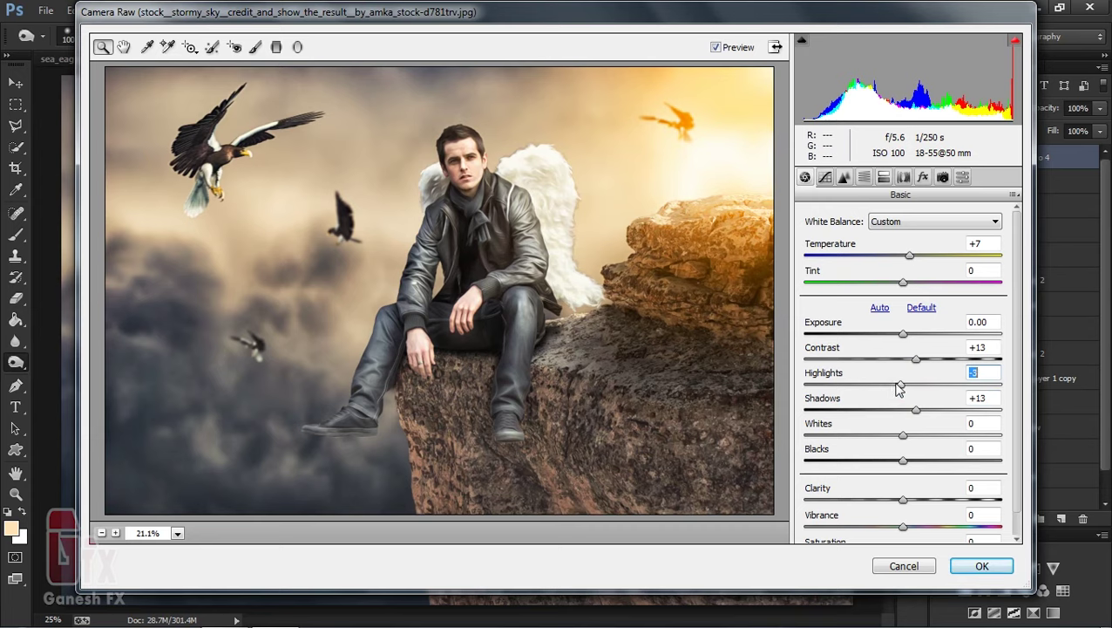
pyautogui.moveTo(903, 435)
pyautogui.mouseDown()
pyautogui.moveTo(961, 435)
pyautogui.moveTo(884, 435)
pyautogui.moveTo(923, 435)
pyautogui.mouseUp()
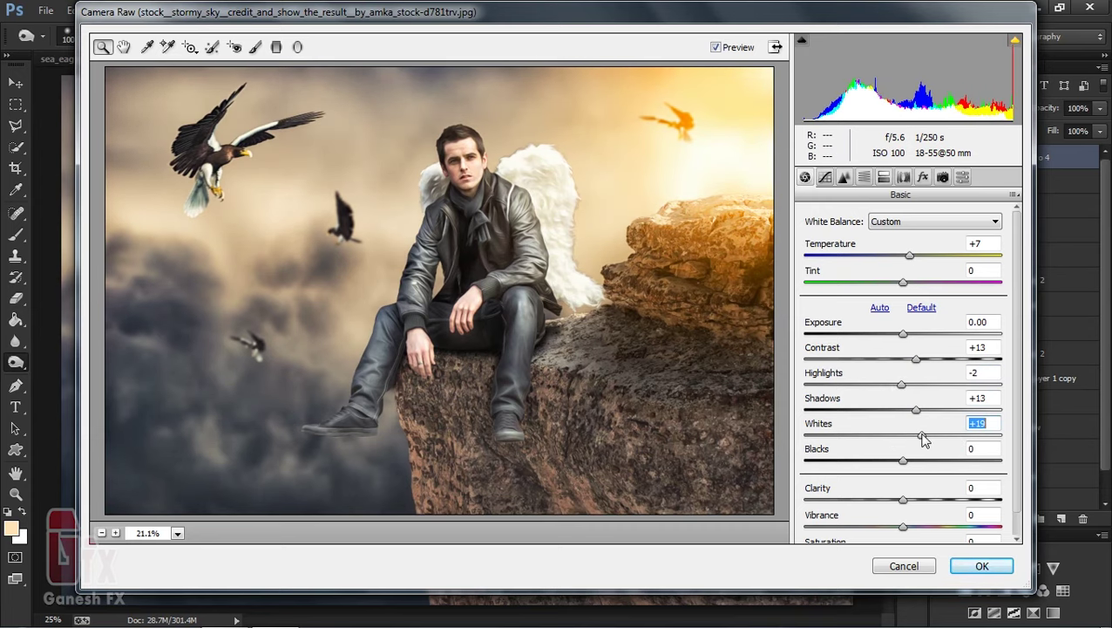
# - Set Blacks -53 and Clarity +13, adjust saturation, and apply the Camera Raw grade
pyautogui.moveTo(903, 460); pyautogui.dragTo(845, 460)
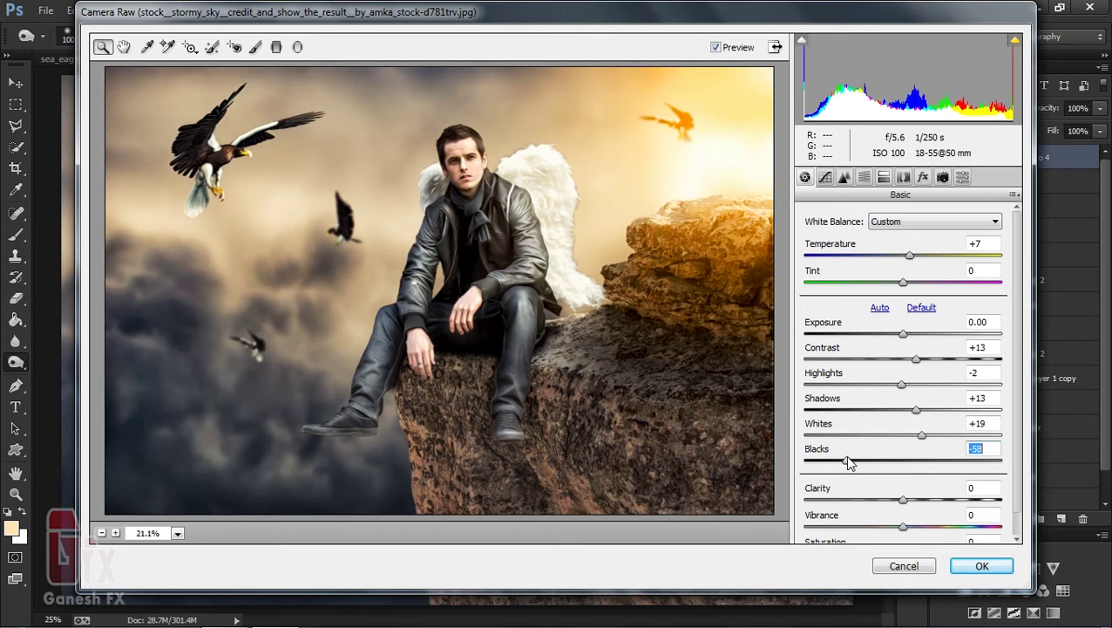
pyautogui.moveTo(846, 459); pyautogui.dragTo(850, 460)
pyautogui.moveTo(903, 500)
pyautogui.mouseDown()
pyautogui.moveTo(874, 502)
pyautogui.moveTo(923, 502)
pyautogui.mouseUp()
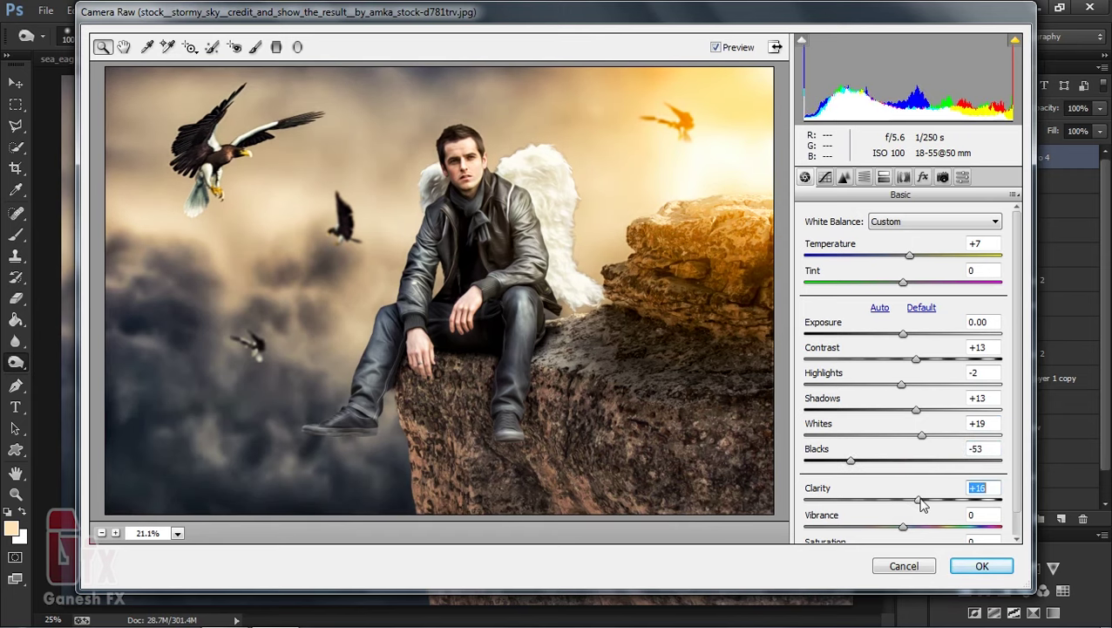
pyautogui.moveTo(928, 499)
pyautogui.mouseDown()
pyautogui.moveTo(916, 504)
pyautogui.moveTo(951, 527)
pyautogui.moveTo(888, 525)
pyautogui.mouseUp()
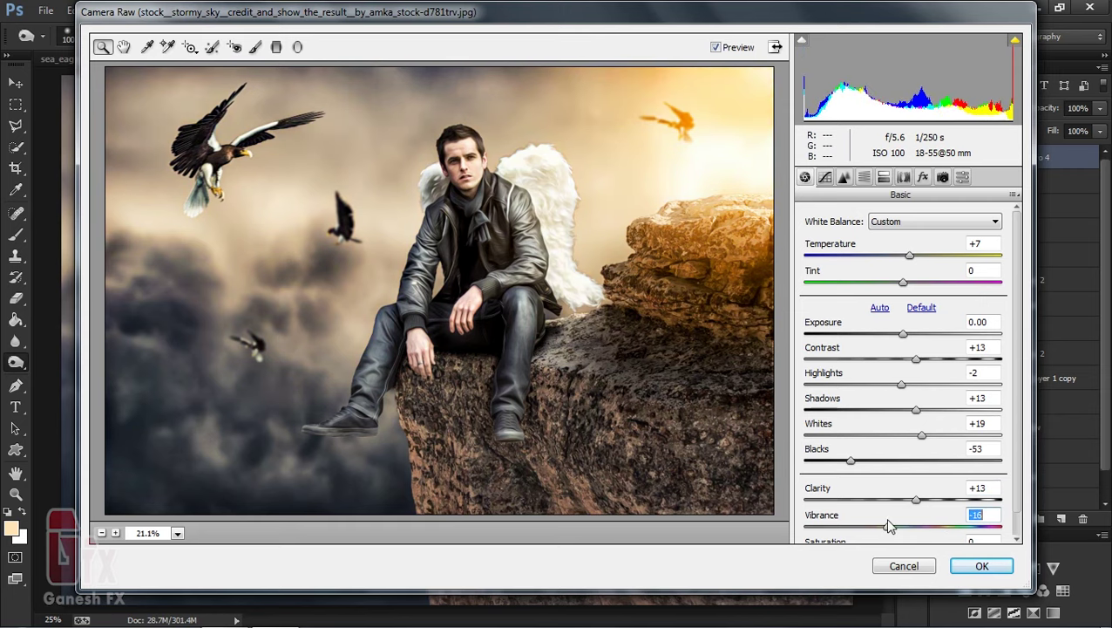
pyautogui.scroll(-1, 920, 439)
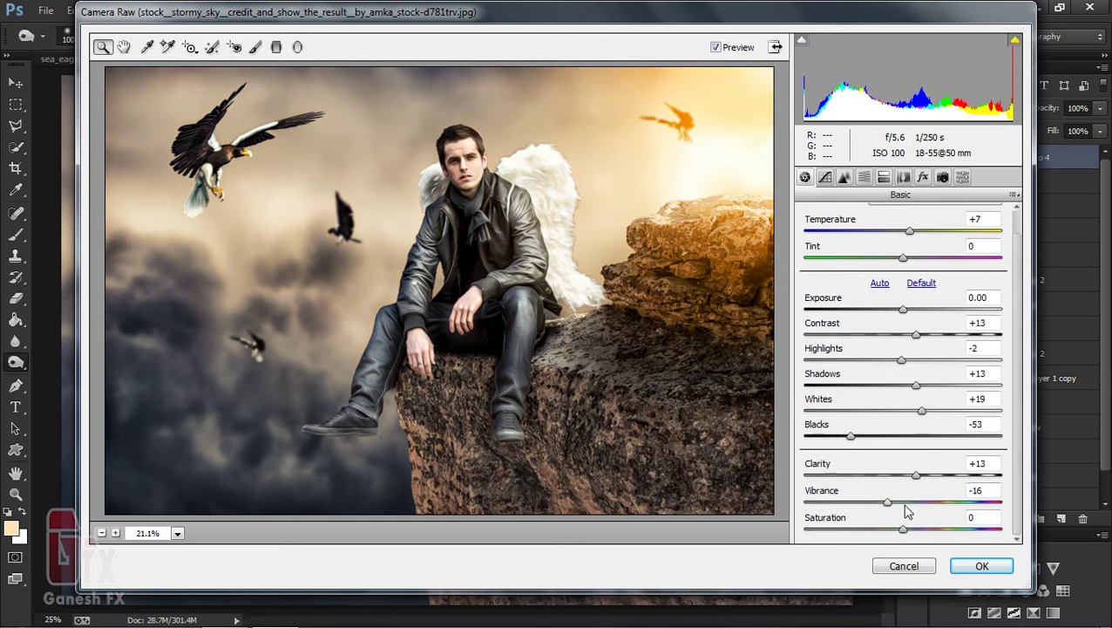
pyautogui.moveTo(899, 529)
pyautogui.mouseDown()
pyautogui.moveTo(922, 536)
pyautogui.moveTo(898, 541)
pyautogui.mouseUp()
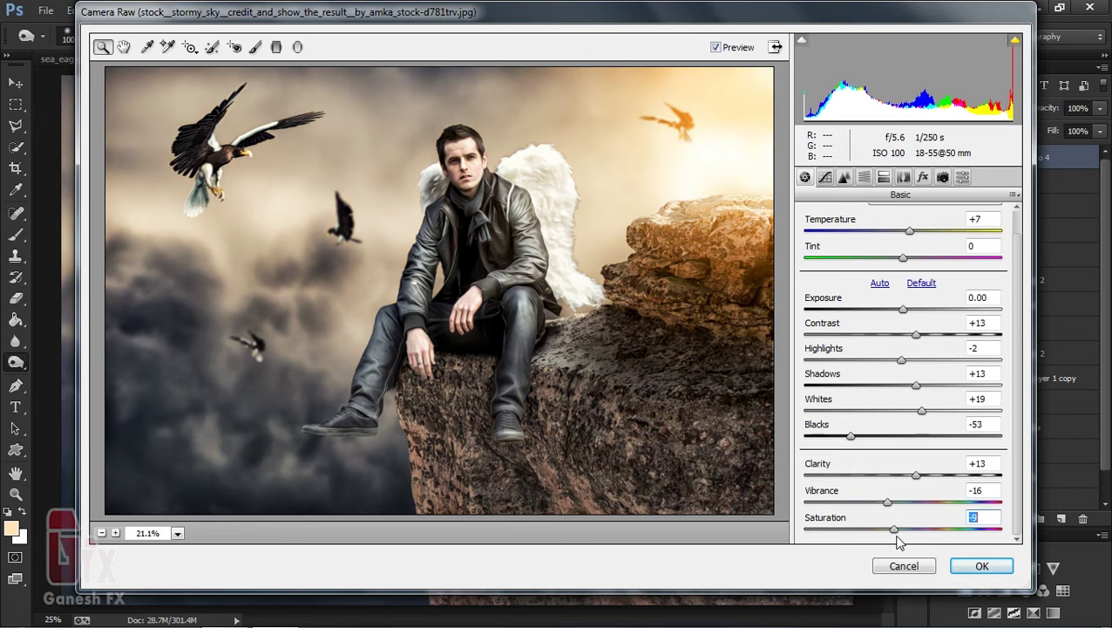
pyautogui.click(981, 567)
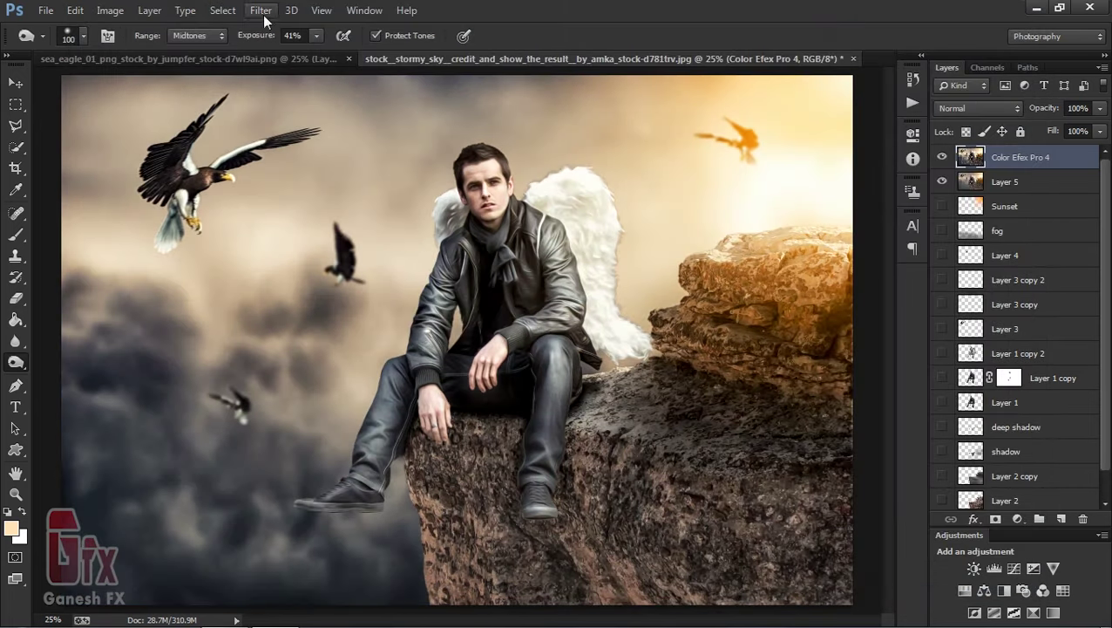
# - Reopen Camera Raw and place a Radial Filter ellipse around the seated man
pyautogui.click(260, 9)
pyautogui.press('Escape')
pyautogui.hotkey('ctrl', 'shift', 'a')
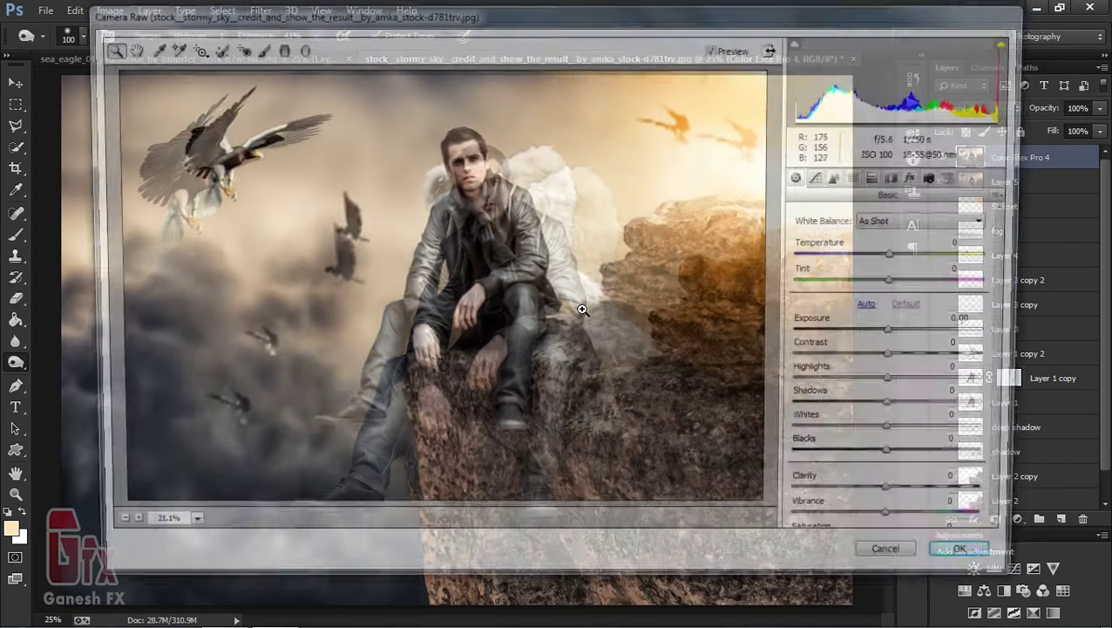
pyautogui.click(298, 47)
pyautogui.moveTo(416, 218); pyautogui.dragTo(689, 385)
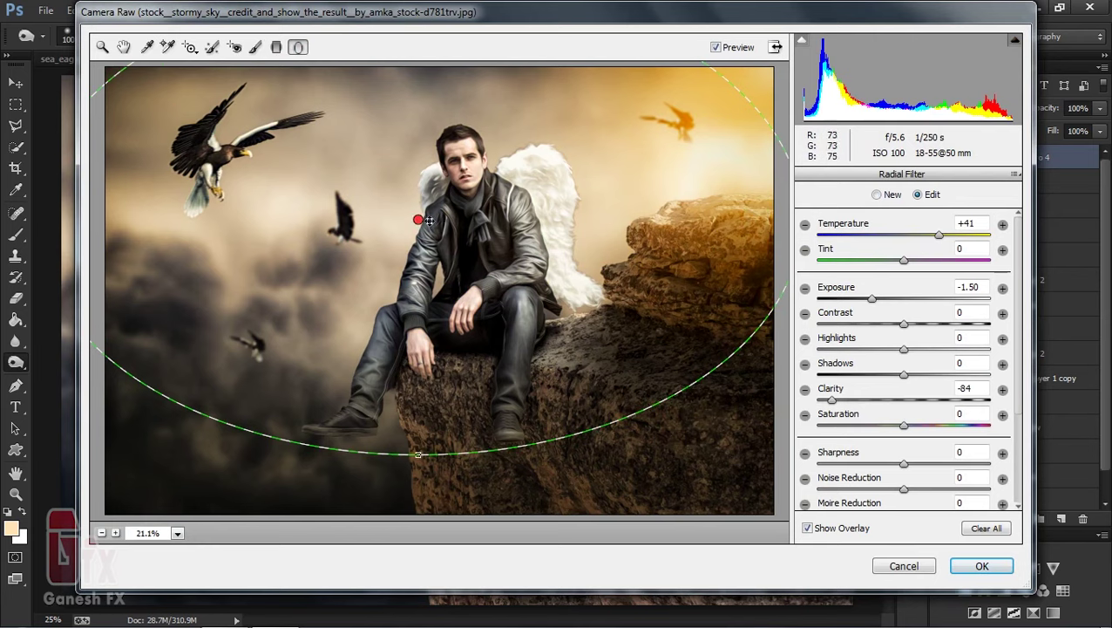
pyautogui.moveTo(418, 219); pyautogui.dragTo(485, 233)
pyautogui.moveTo(490, 468); pyautogui.dragTo(493, 477)
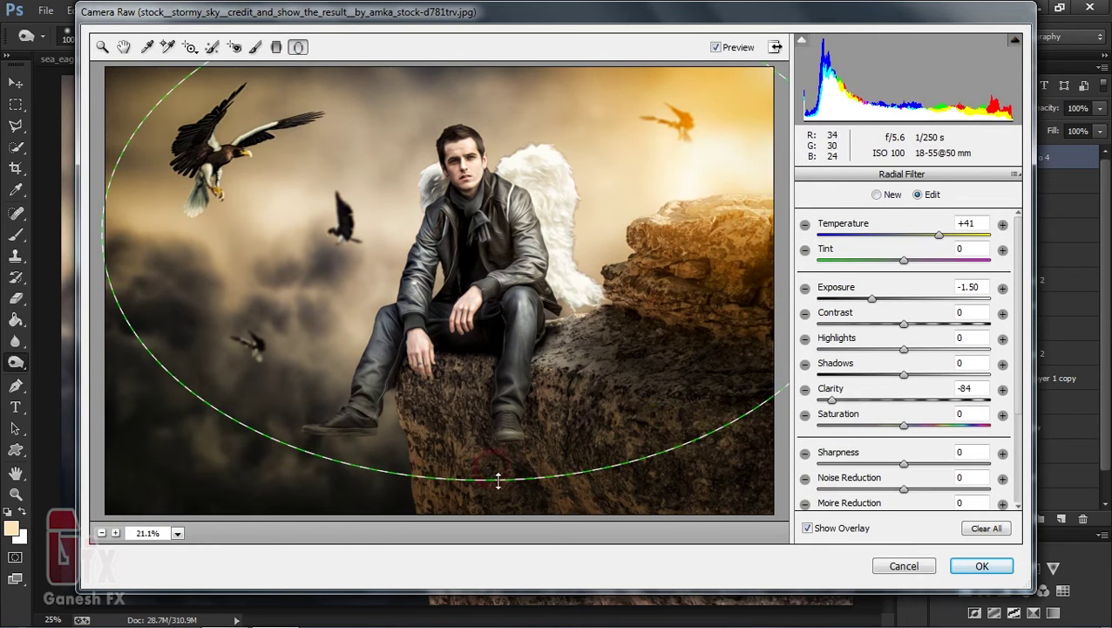
pyautogui.moveTo(486, 234)
pyautogui.mouseDown()
pyautogui.moveTo(518, 241)
pyautogui.moveTo(510, 229)
pyautogui.mouseUp()
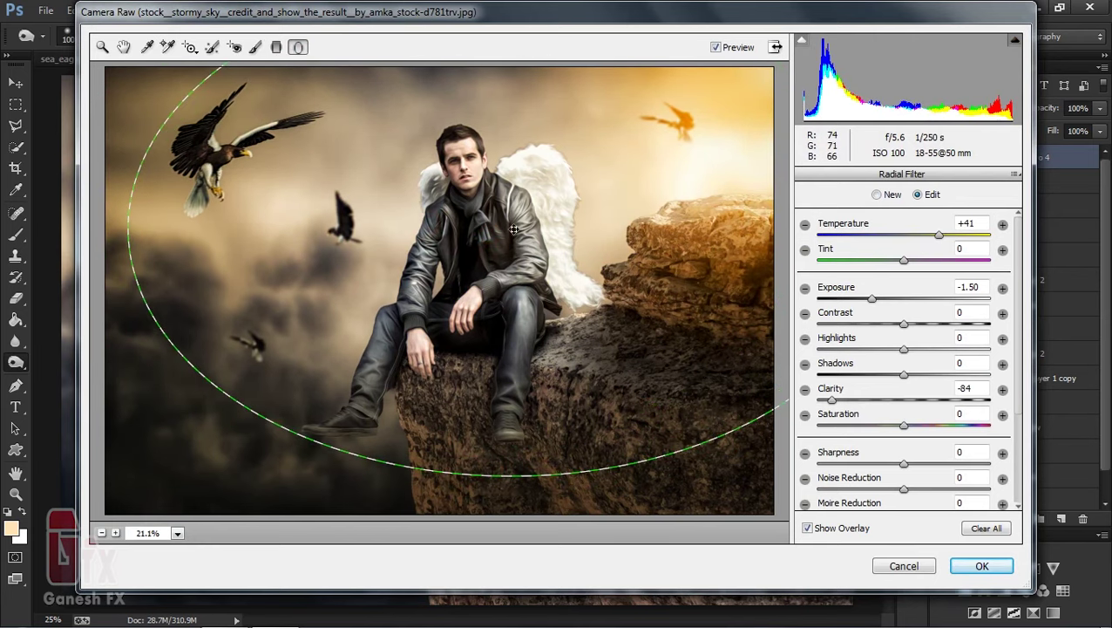
# - Give the outer area Exposure -0.95, Clarity -100, Contrast +3, Temperature +26, Saturation +28, and apply
pyautogui.moveTo(872, 299); pyautogui.dragTo(886, 299)
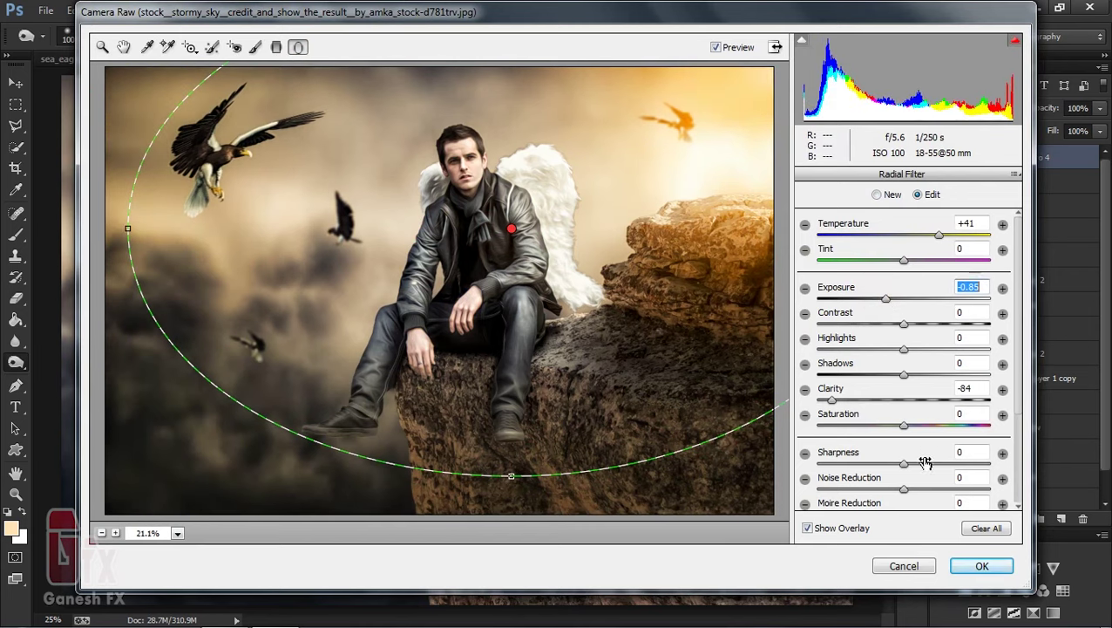
pyautogui.moveTo(832, 402); pyautogui.dragTo(819, 399)
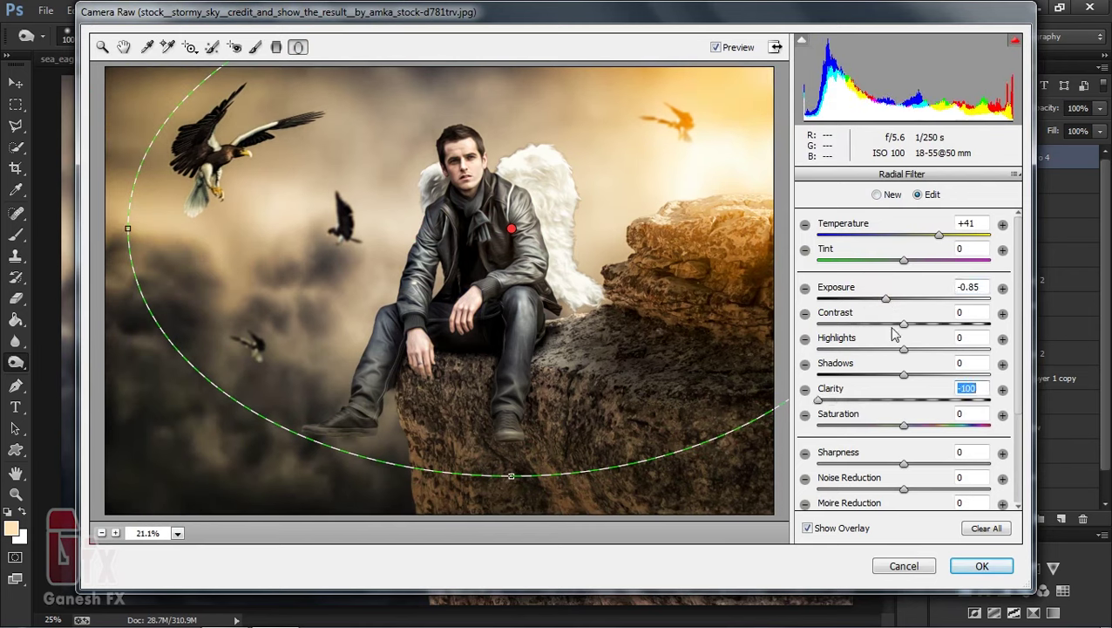
pyautogui.moveTo(904, 324)
pyautogui.mouseDown()
pyautogui.moveTo(940, 324)
pyautogui.moveTo(907, 324)
pyautogui.moveTo(885, 301)
pyautogui.mouseUp()
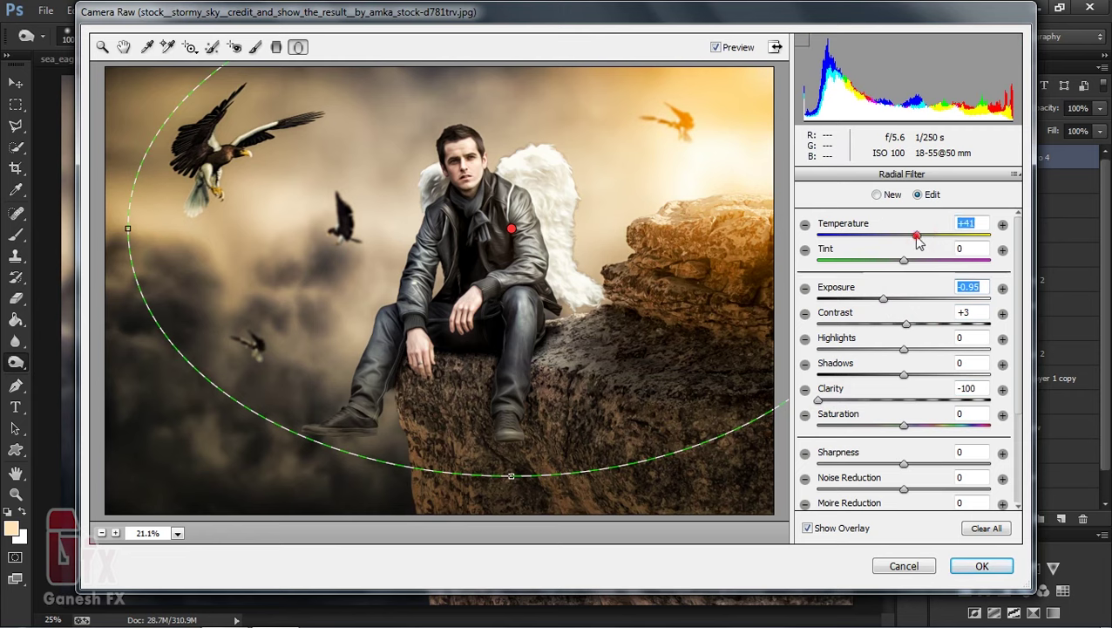
pyautogui.moveTo(918, 235); pyautogui.dragTo(927, 236)
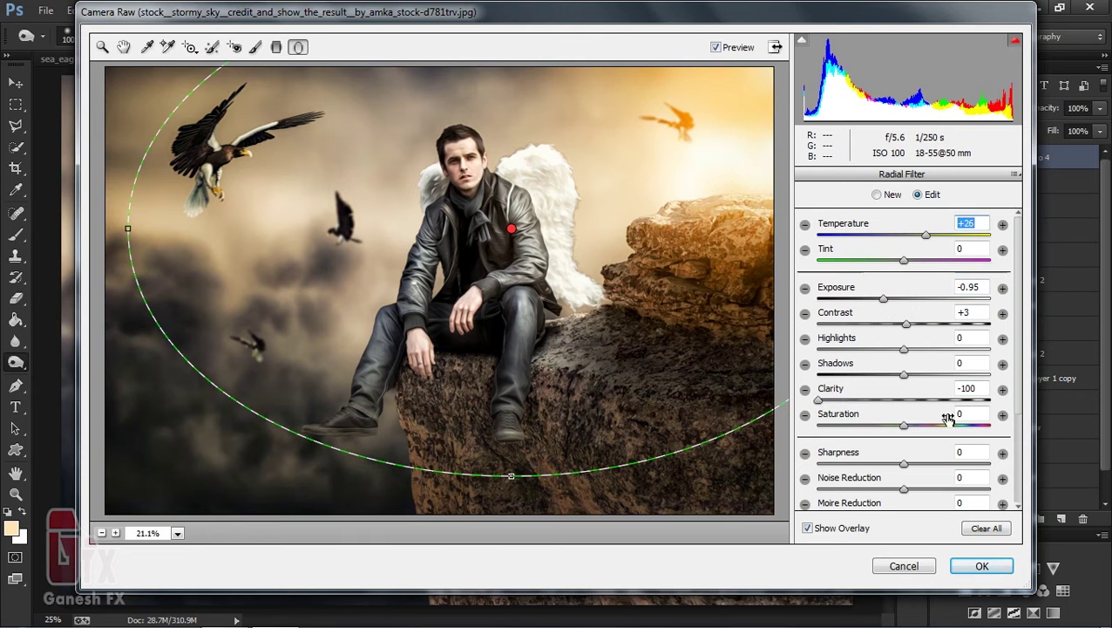
pyautogui.moveTo(904, 425); pyautogui.dragTo(929, 429)
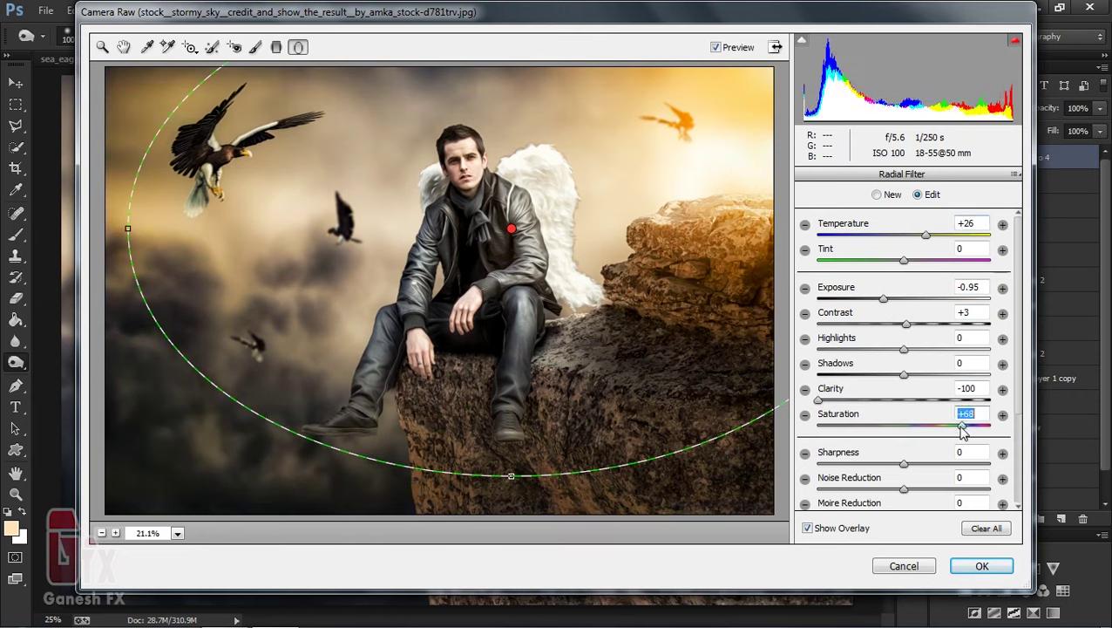
pyautogui.click(984, 566)
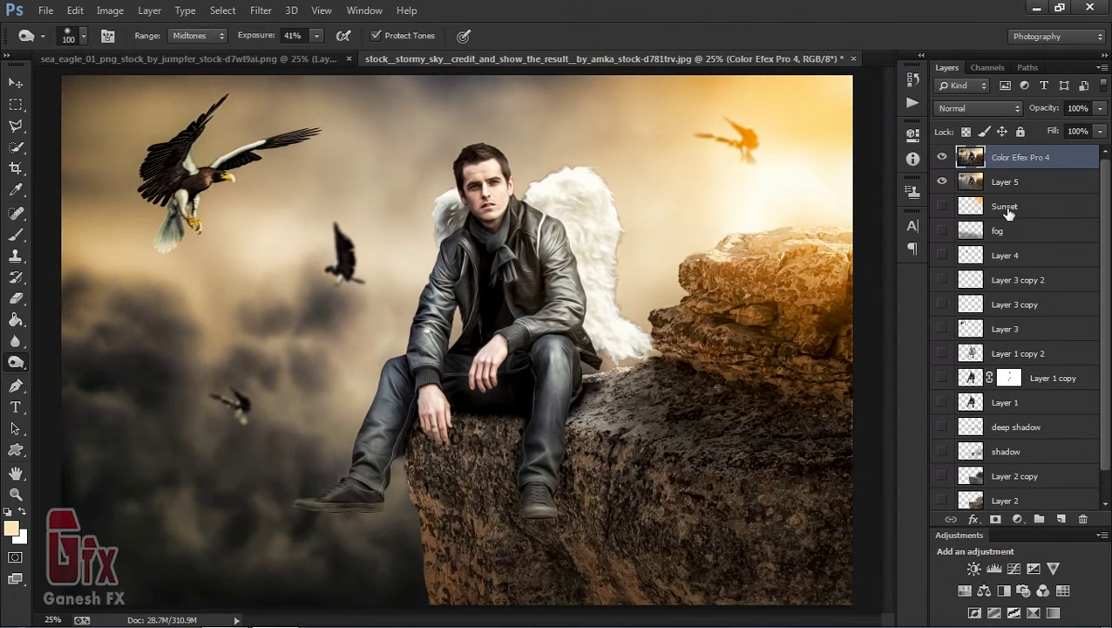
# - Move the Sunset layer to the top, make it visible, and set it to Screen blending
pyautogui.moveTo(1018, 208); pyautogui.dragTo(1013, 152)
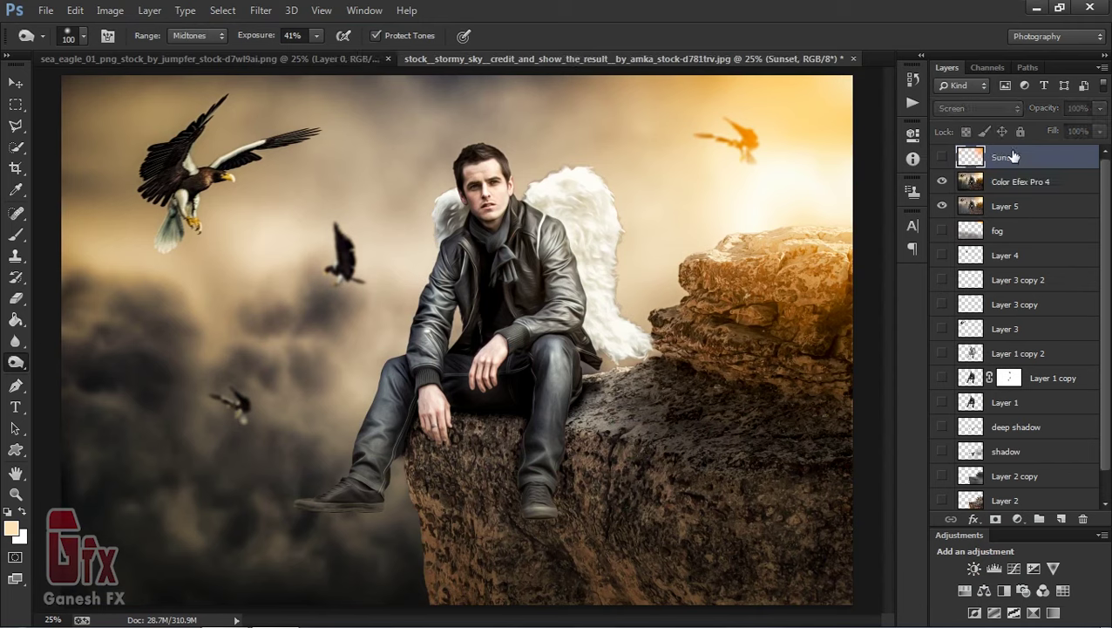
pyautogui.click(940, 158)
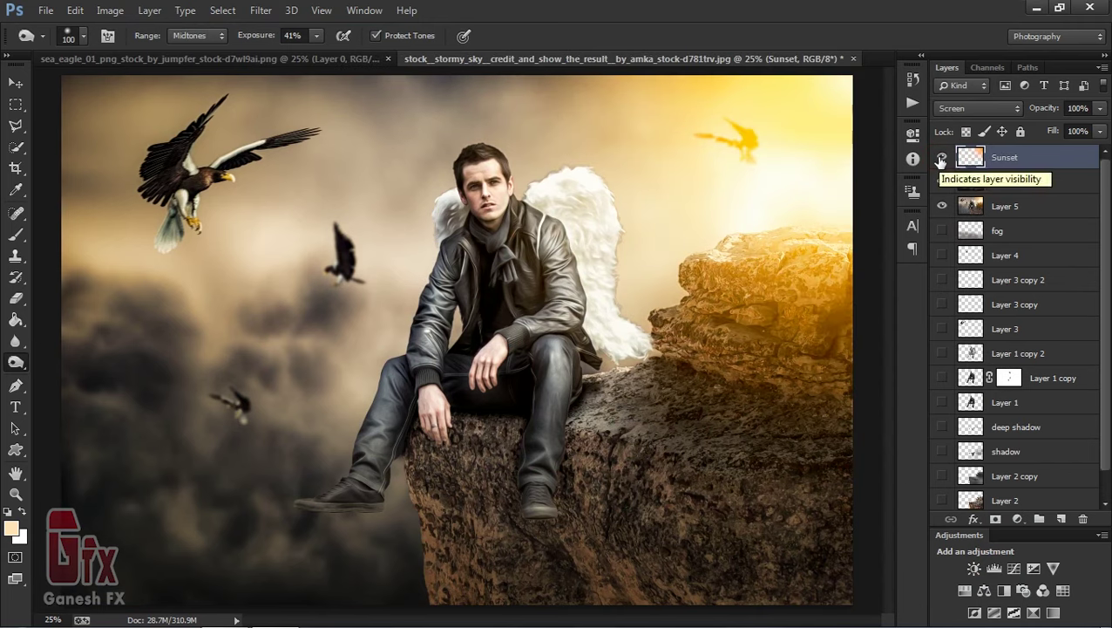
pyautogui.click(978, 108)
pyautogui.click(976, 338)
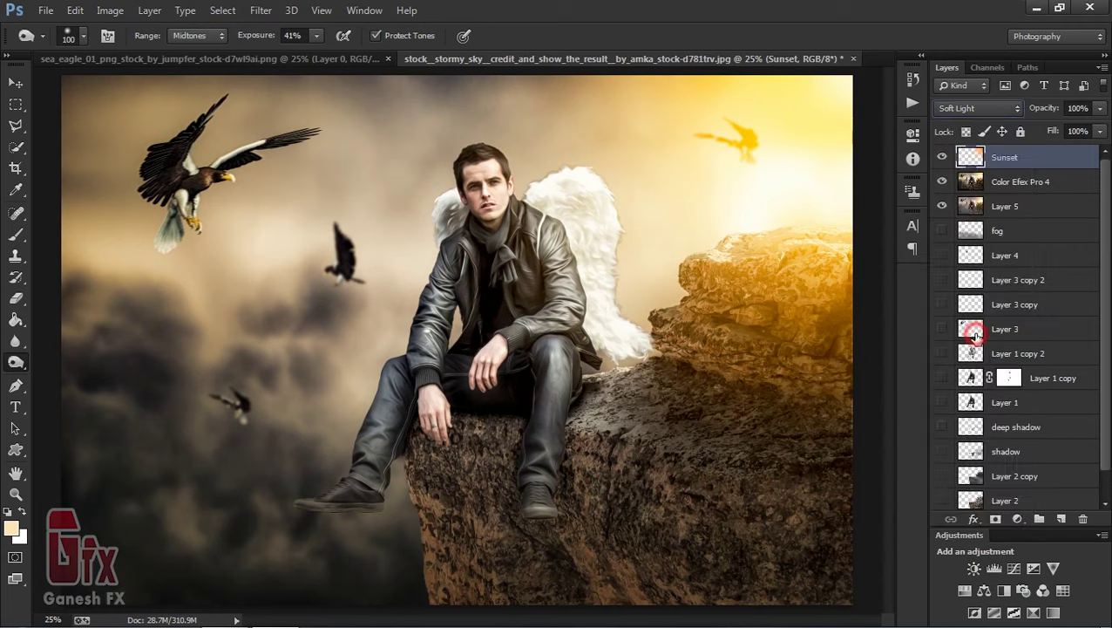
pyautogui.click(977, 108)
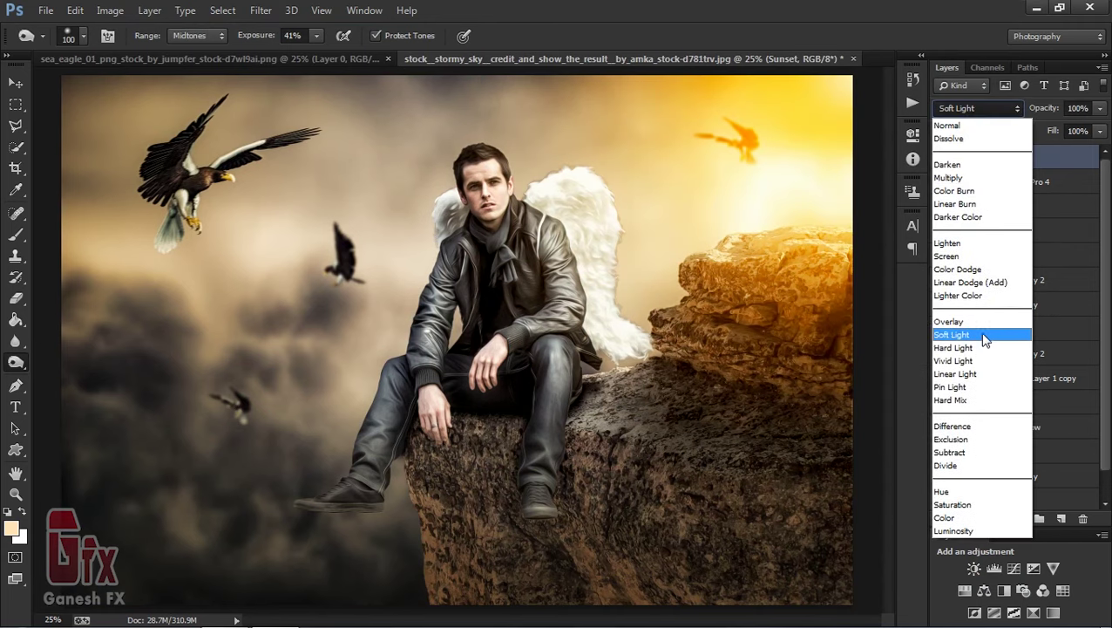
pyautogui.click(982, 346)
pyautogui.click(968, 109)
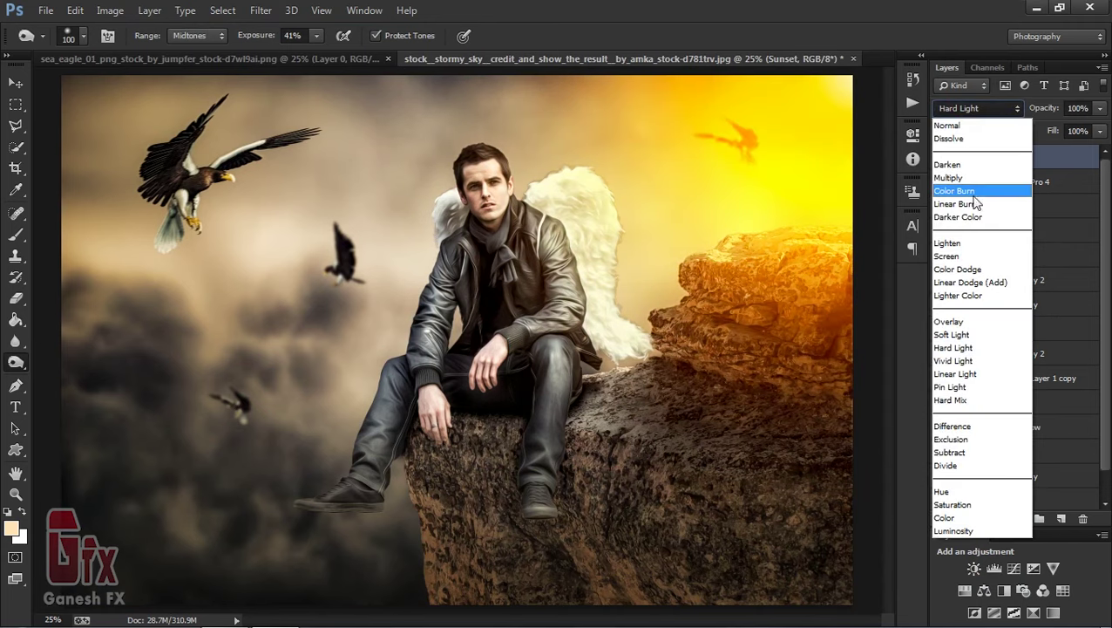
pyautogui.click(970, 245)
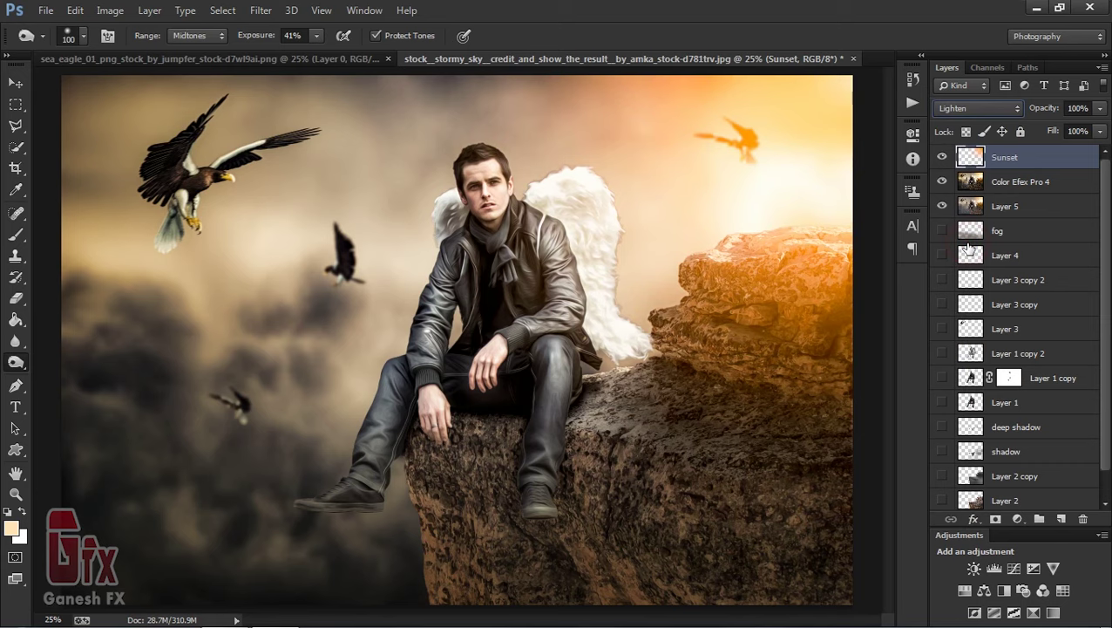
pyautogui.click(977, 108)
pyautogui.click(980, 258)
# - Lower the Sunset layer's opacity to 75%
pyautogui.click(1101, 109)
pyautogui.click(1079, 129)
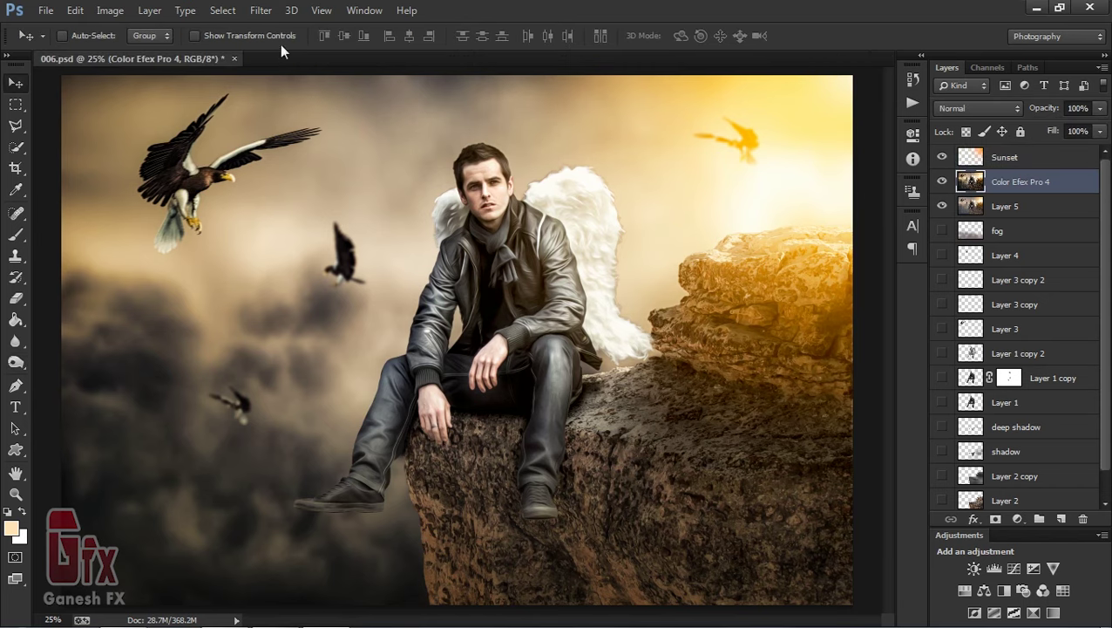
pyautogui.click(261, 10)
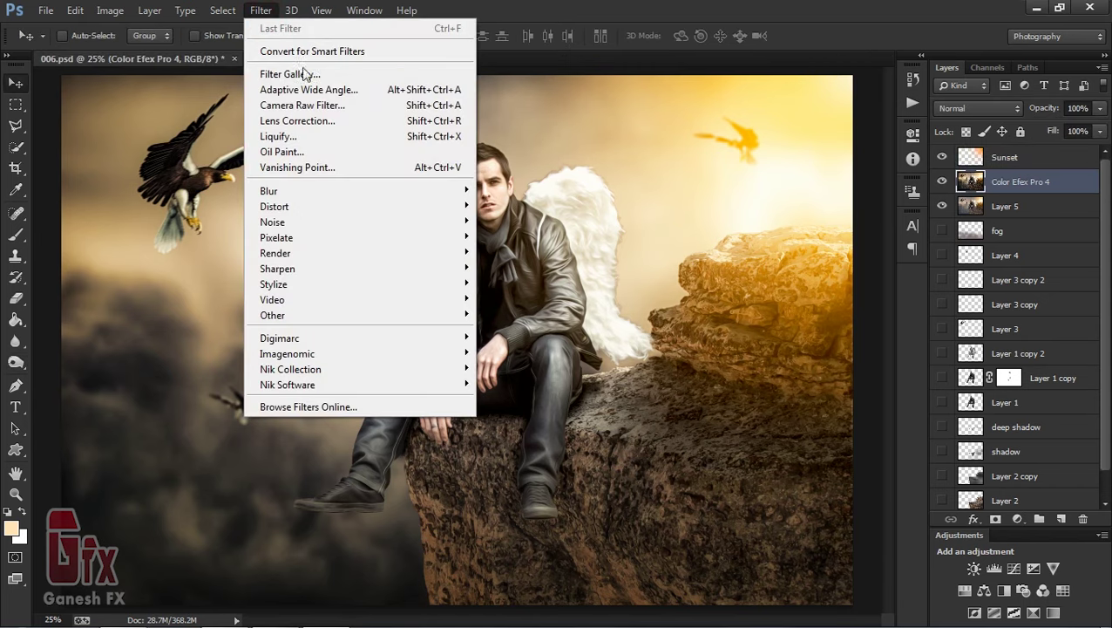
# - Run Camera Raw on the Color Efex Pro 4 layer with Contrast +9 and Highlights +8
pyautogui.click(350, 107)
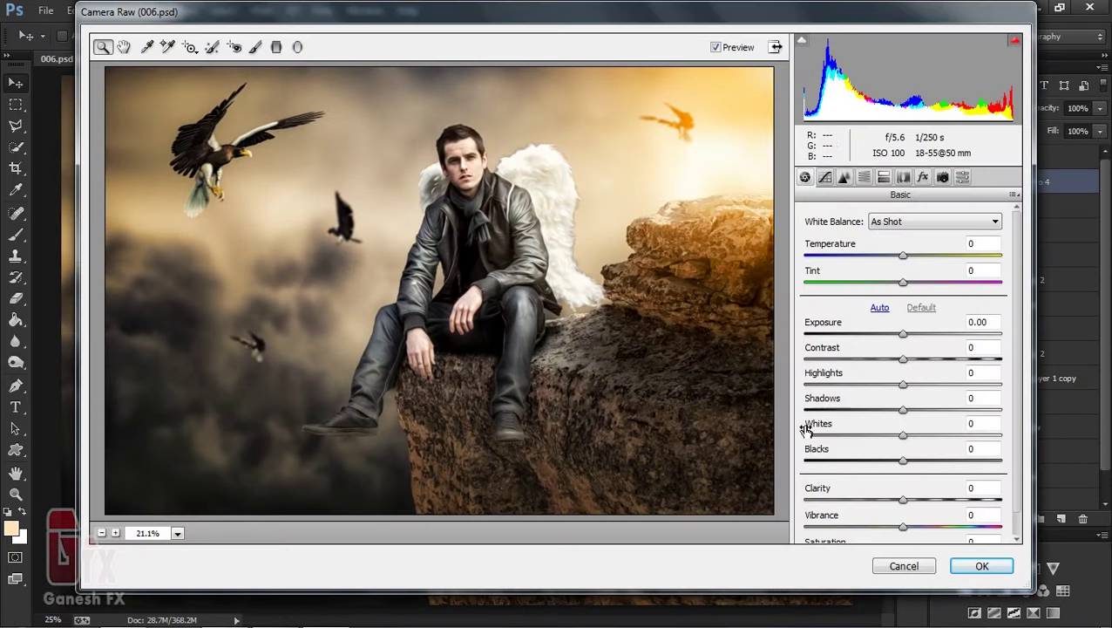
pyautogui.moveTo(928, 360); pyautogui.dragTo(933, 359)
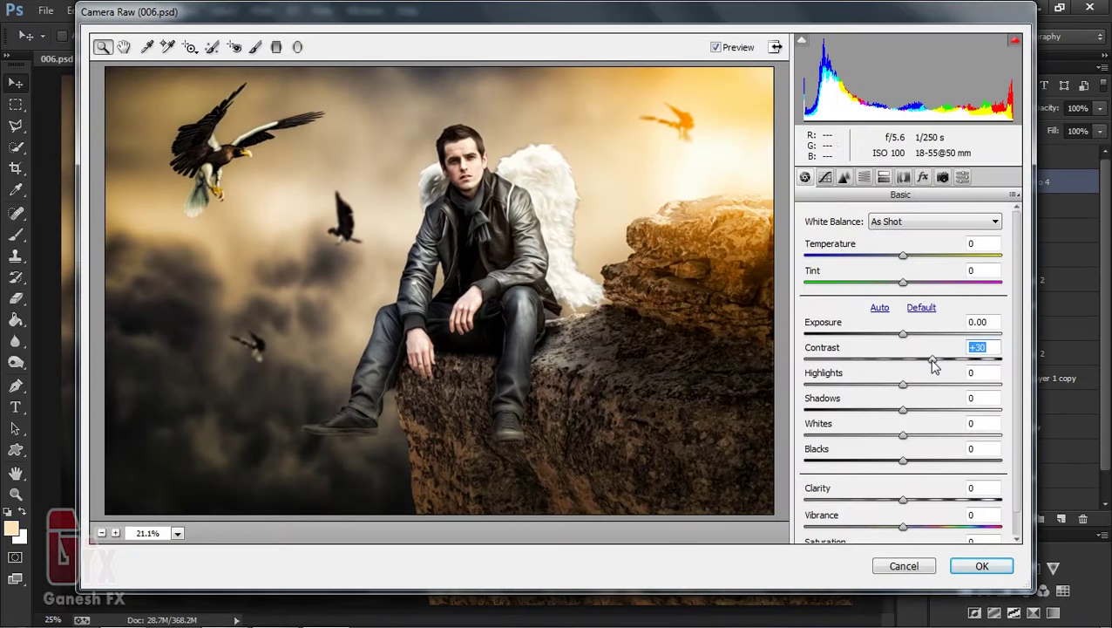
pyautogui.click(913, 361)
pyautogui.moveTo(924, 385); pyautogui.dragTo(944, 385)
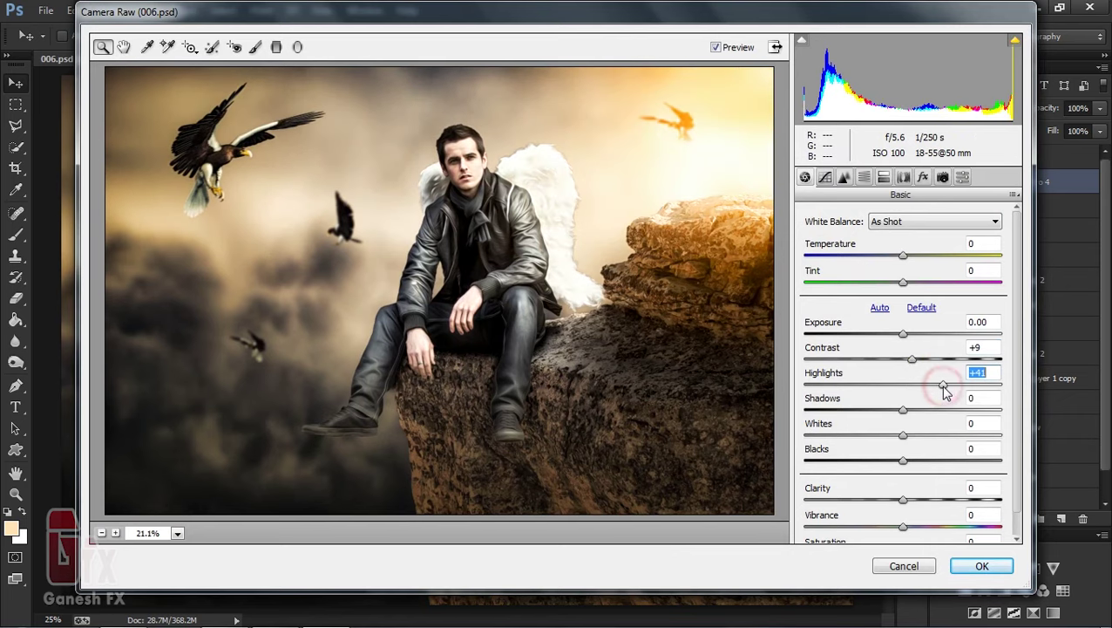
pyautogui.click(911, 385)
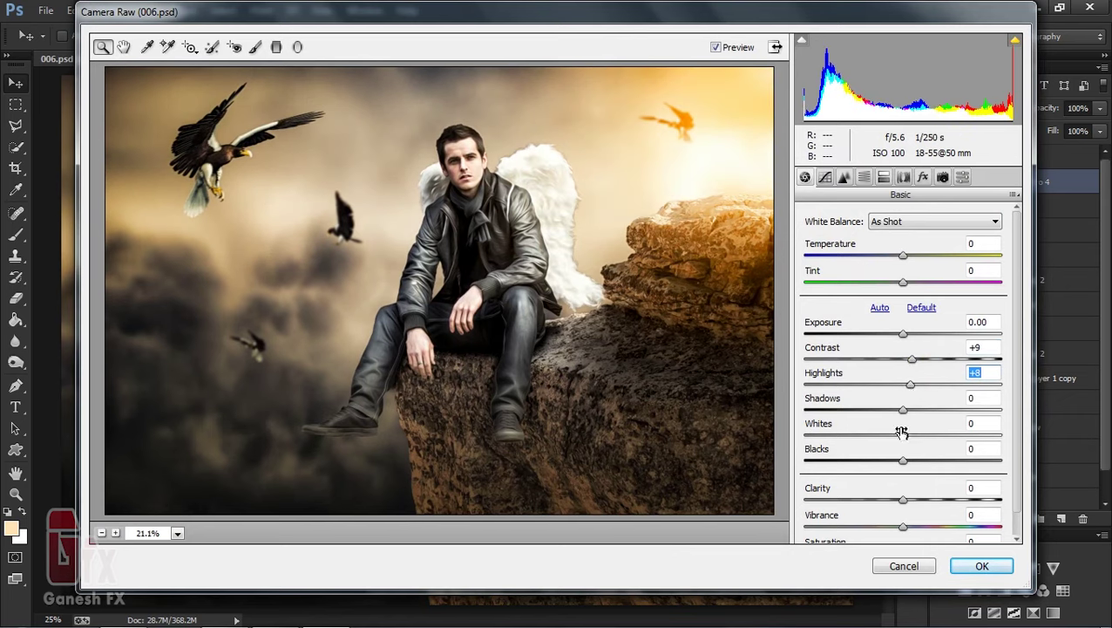
# - Set Temperature +11, Vibrance +14 and Saturation +32, then apply the Camera Raw grade
pyautogui.click(913, 254)
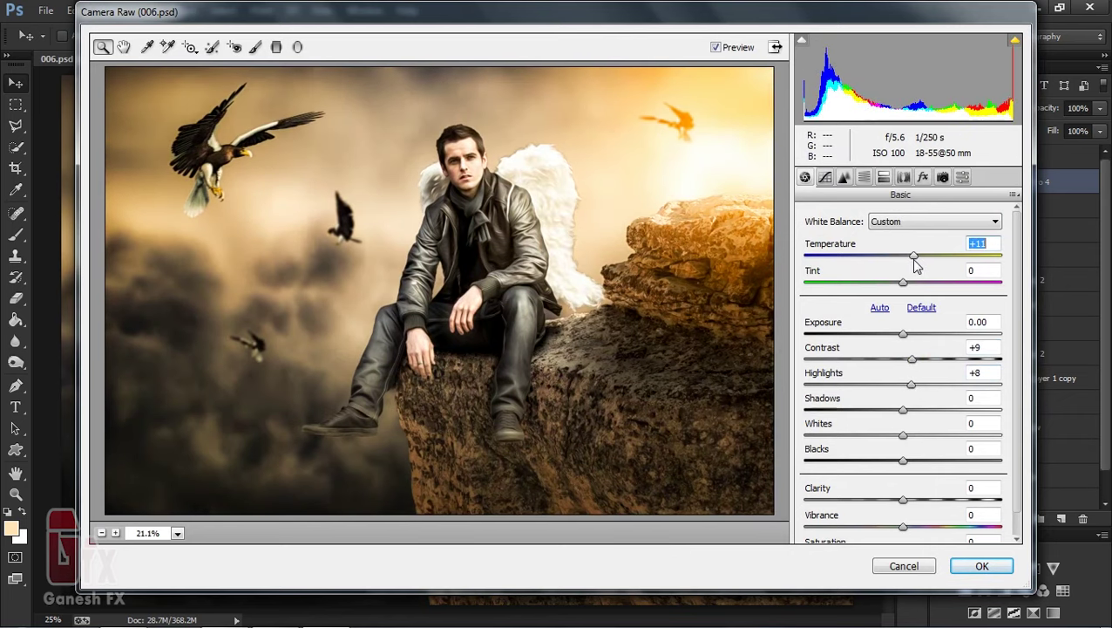
pyautogui.click(928, 526)
pyautogui.moveTo(927, 526); pyautogui.dragTo(876, 529)
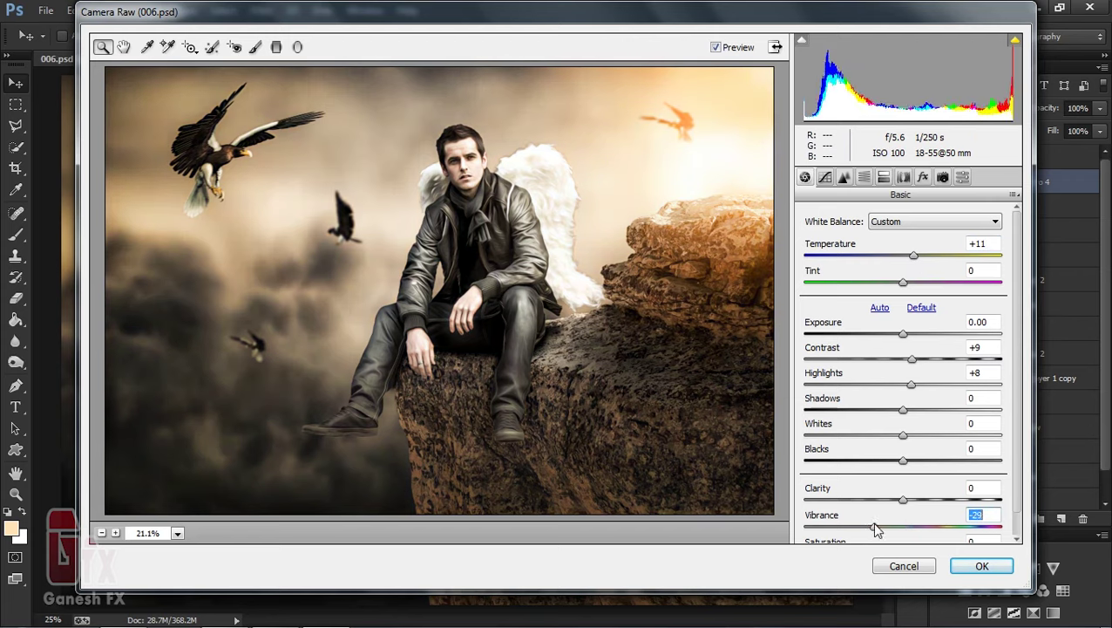
pyautogui.moveTo(893, 533)
pyautogui.mouseDown()
pyautogui.moveTo(934, 541)
pyautogui.moveTo(917, 529)
pyautogui.mouseUp()
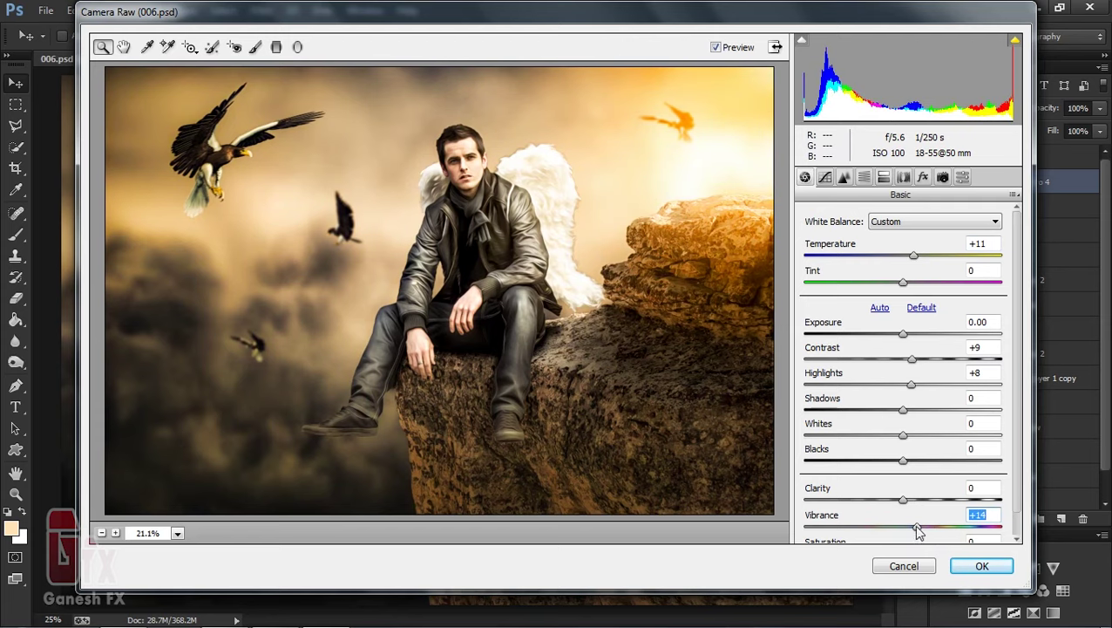
pyautogui.scroll(-1, 922, 418)
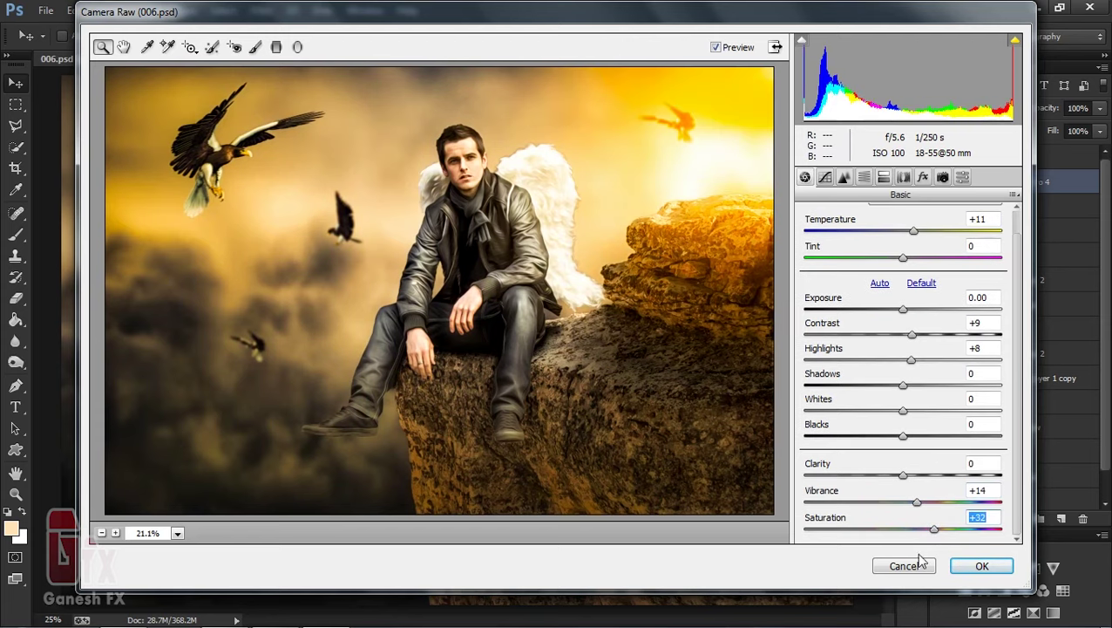
pyautogui.click(902, 565)
pyautogui.click(261, 9)
pyautogui.moveTo(291, 369)
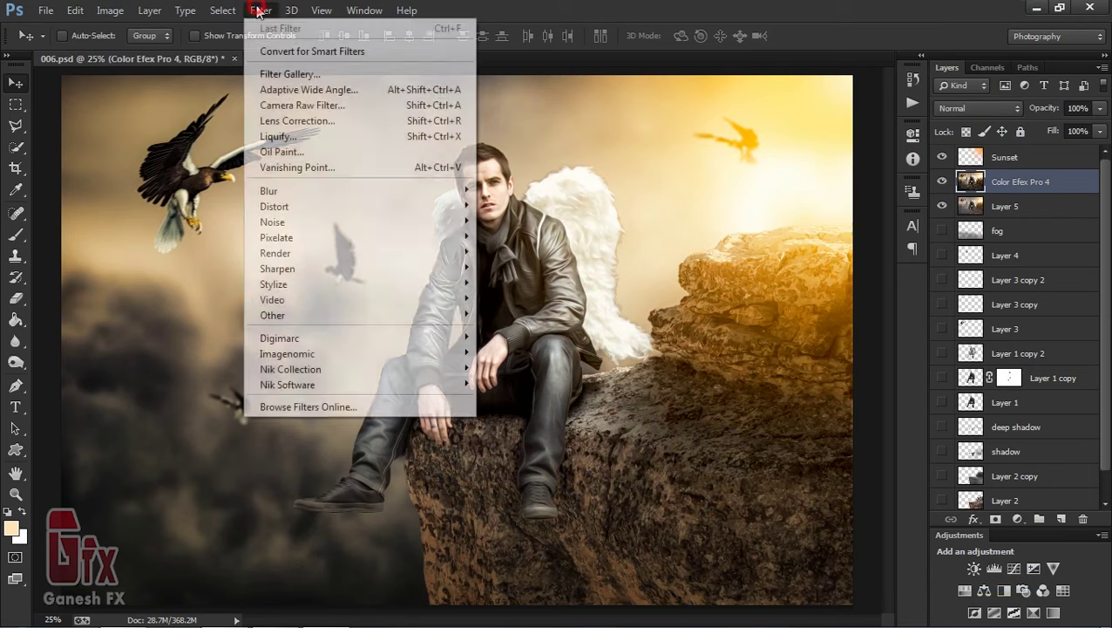
# - Launch Color Efex Pro 4 and preview the Color Stylizer sepia and Colorize looks
pyautogui.click(592, 368)
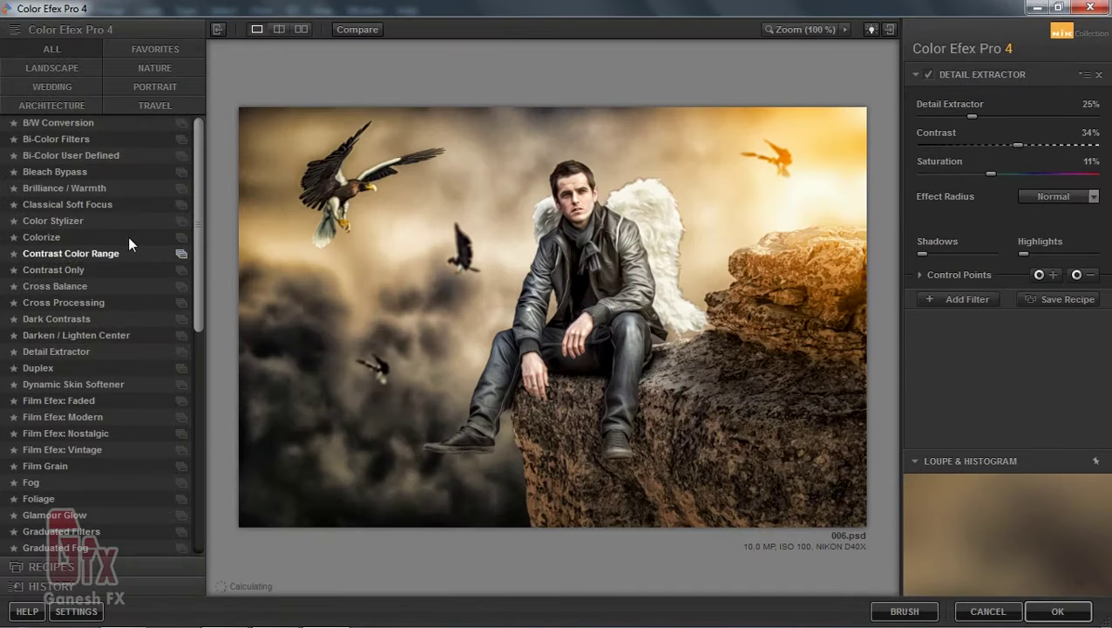
pyautogui.click(54, 172)
pyautogui.click(58, 223)
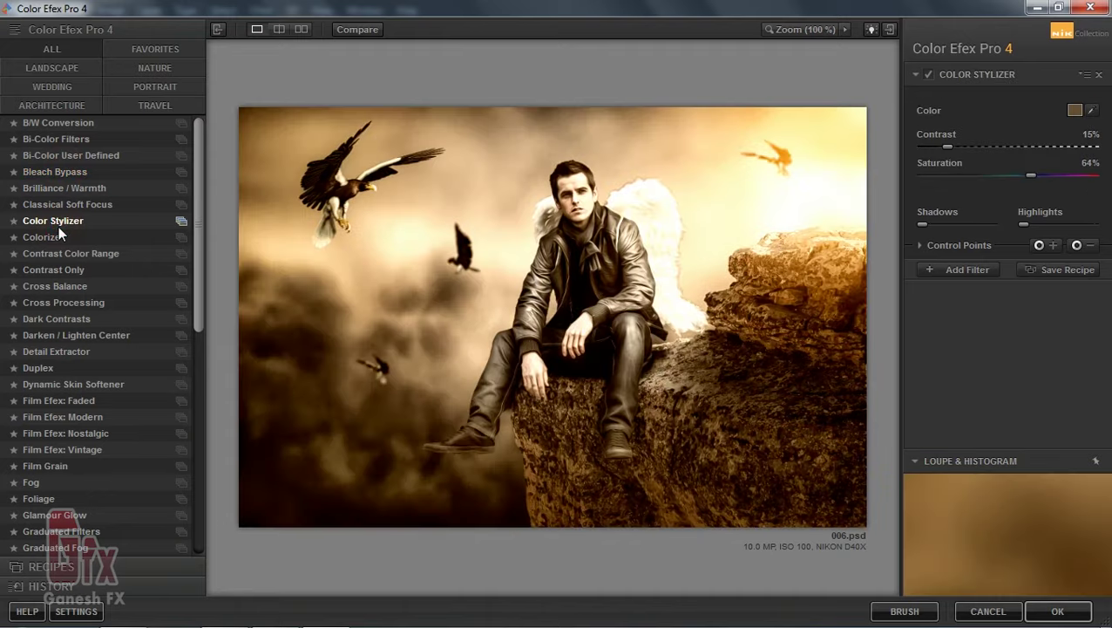
pyautogui.click(55, 236)
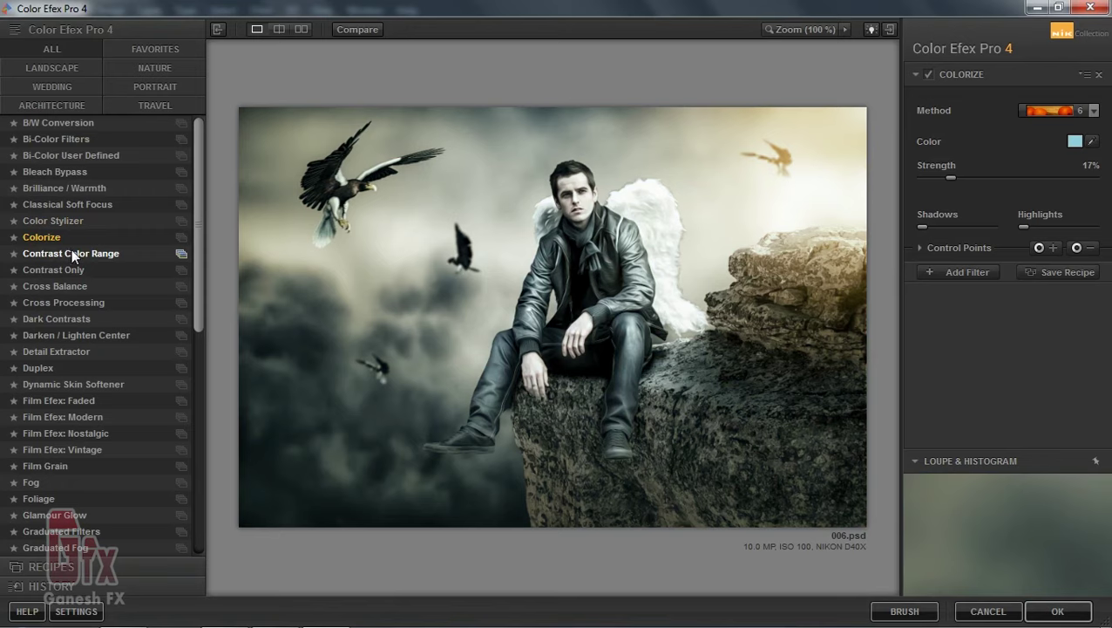
pyautogui.click(1075, 114)
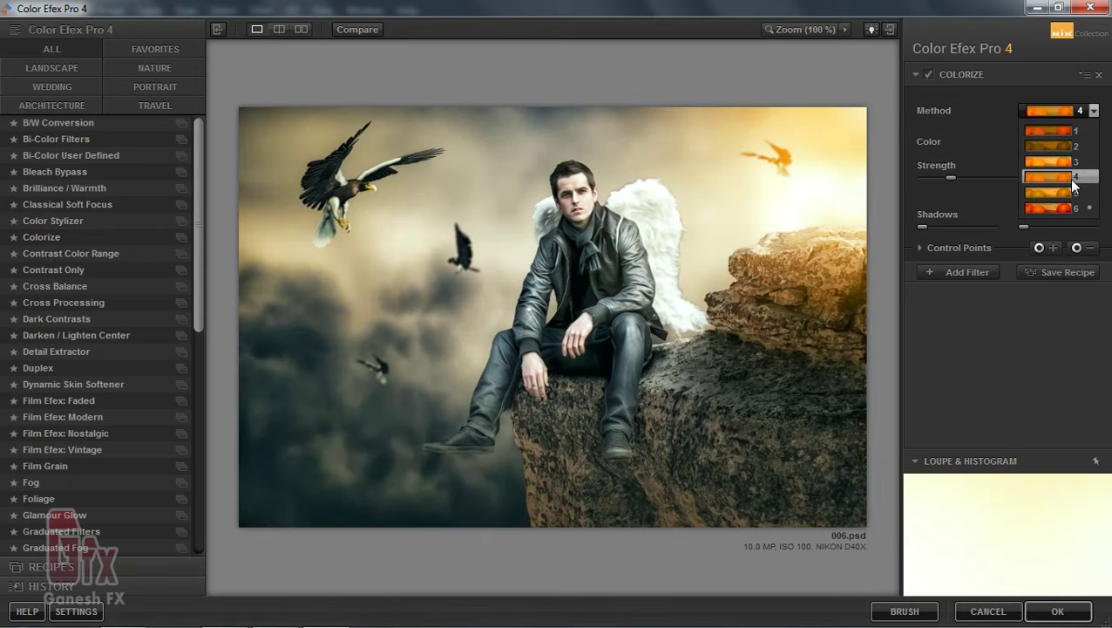
pyautogui.click(1071, 210)
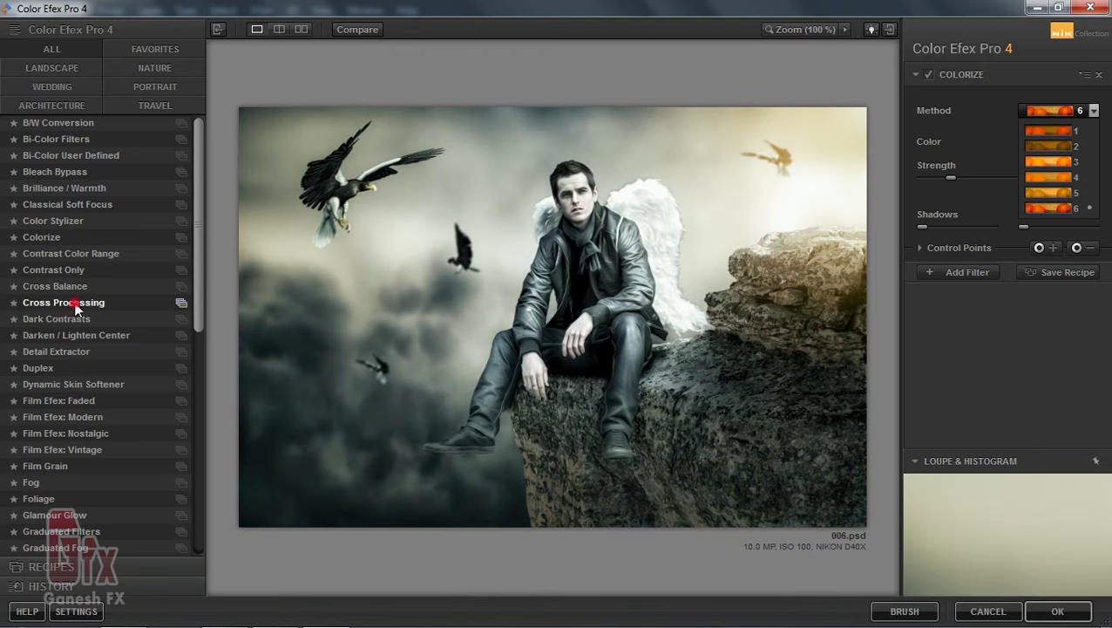
# - Preview the Cross Processing filter using method B02
pyautogui.click(82, 302)
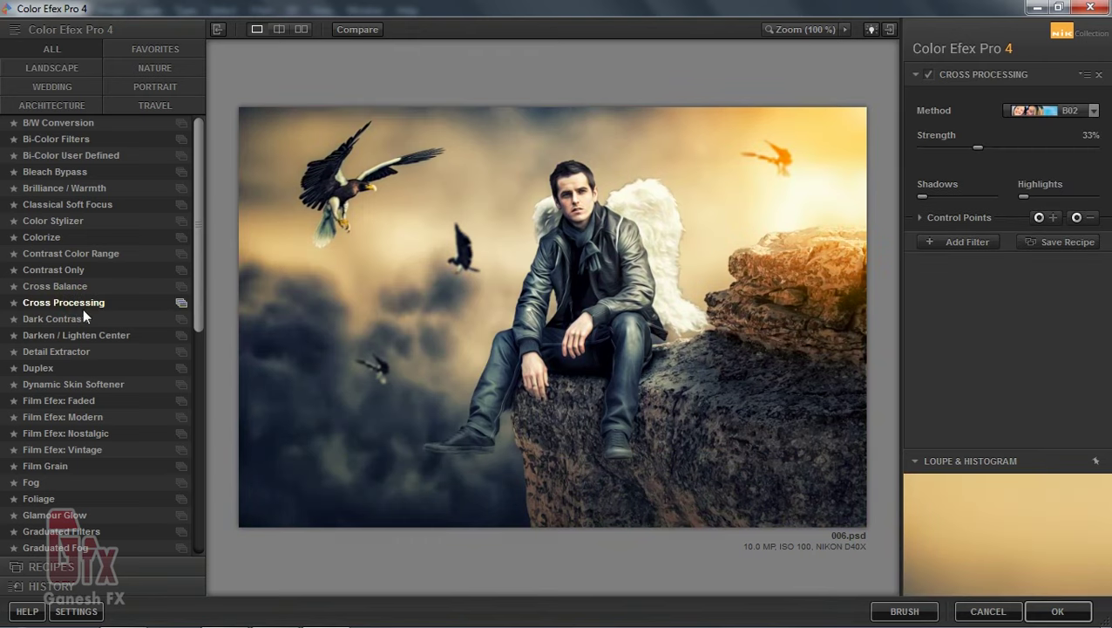
pyautogui.click(1051, 112)
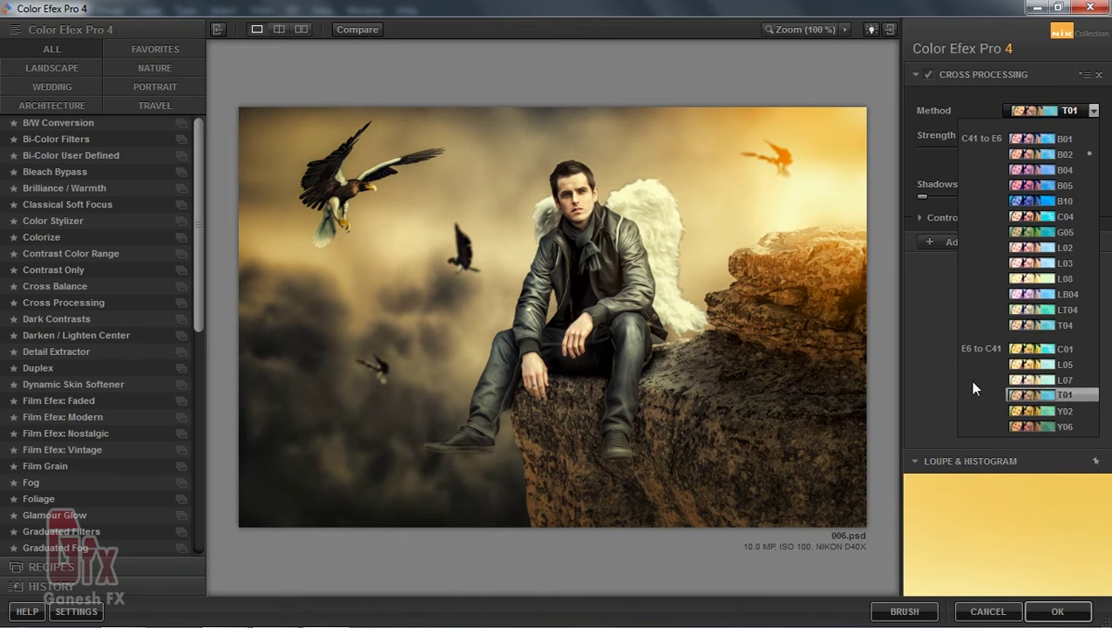
pyautogui.click(929, 353)
# - Preview Detail Extractor, Duplex, Dynamic Skin Softener and Film Efex: Faded, then select Glamour Glow
pyautogui.click(50, 353)
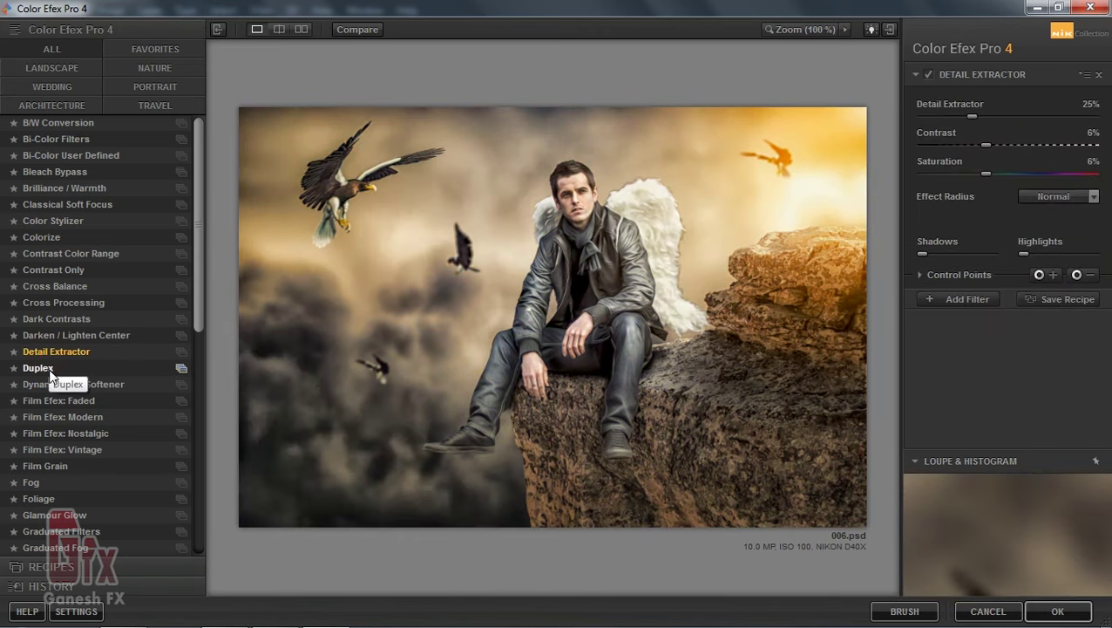
pyautogui.click(50, 370)
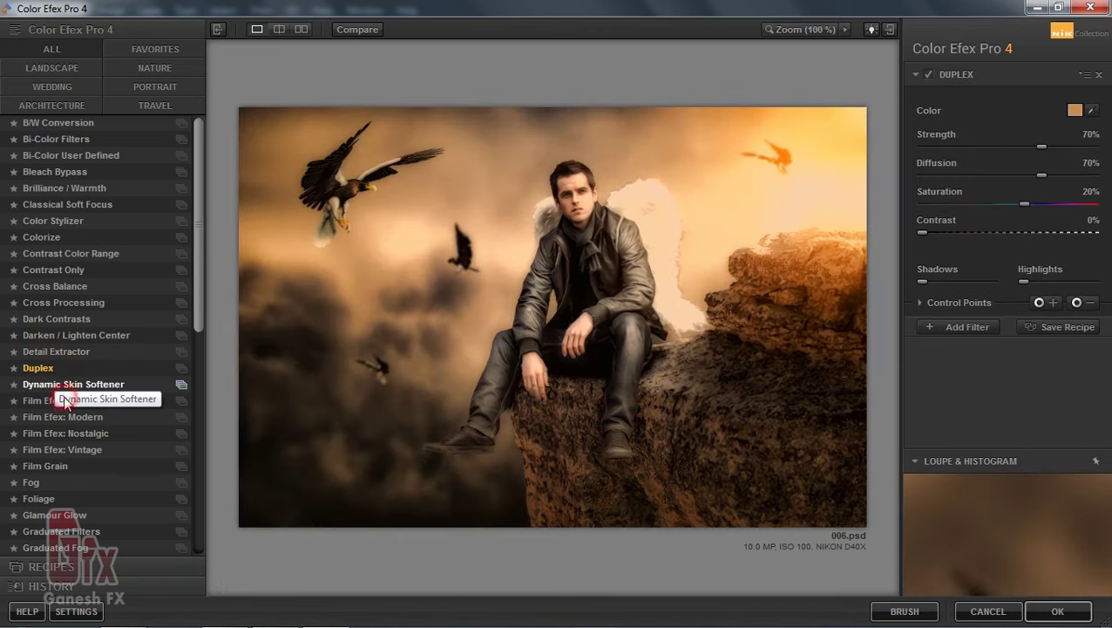
pyautogui.click(32, 389)
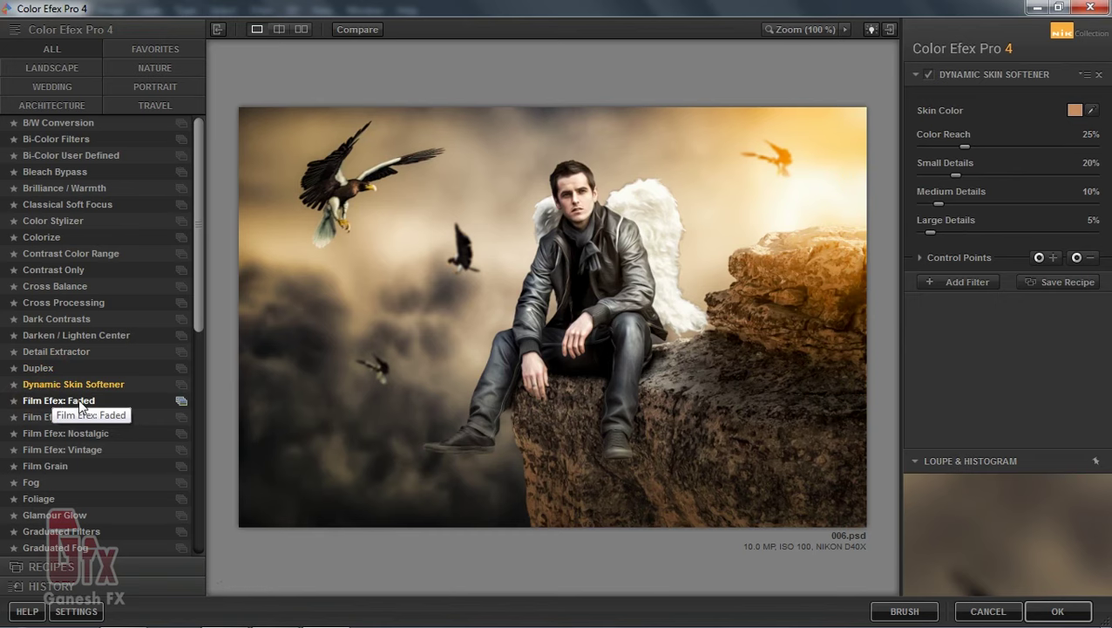
pyautogui.click(78, 401)
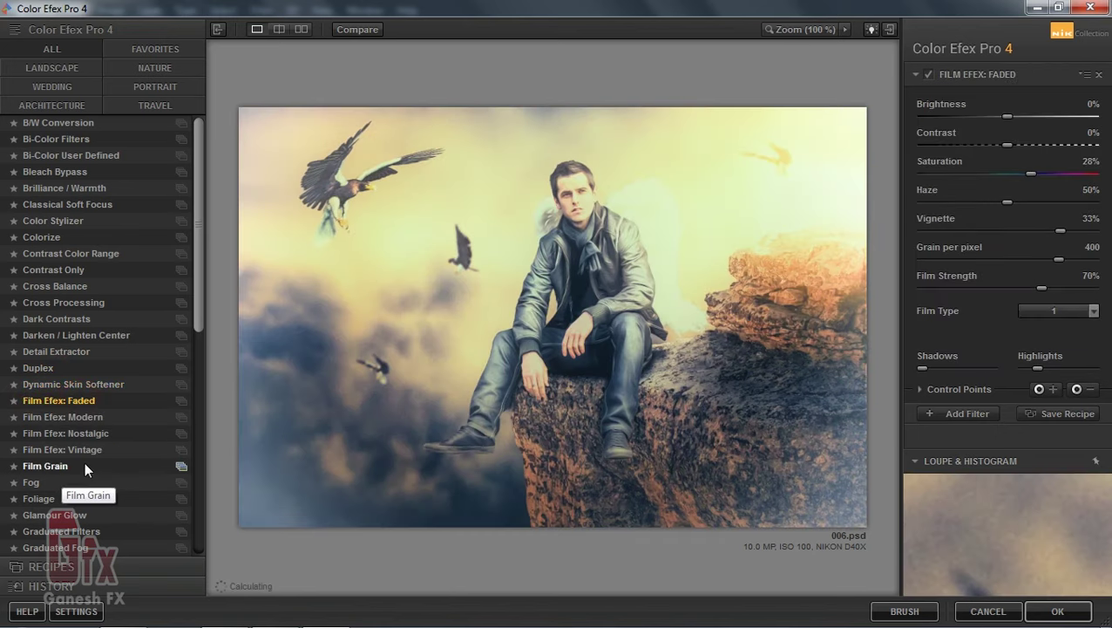
pyautogui.click(58, 512)
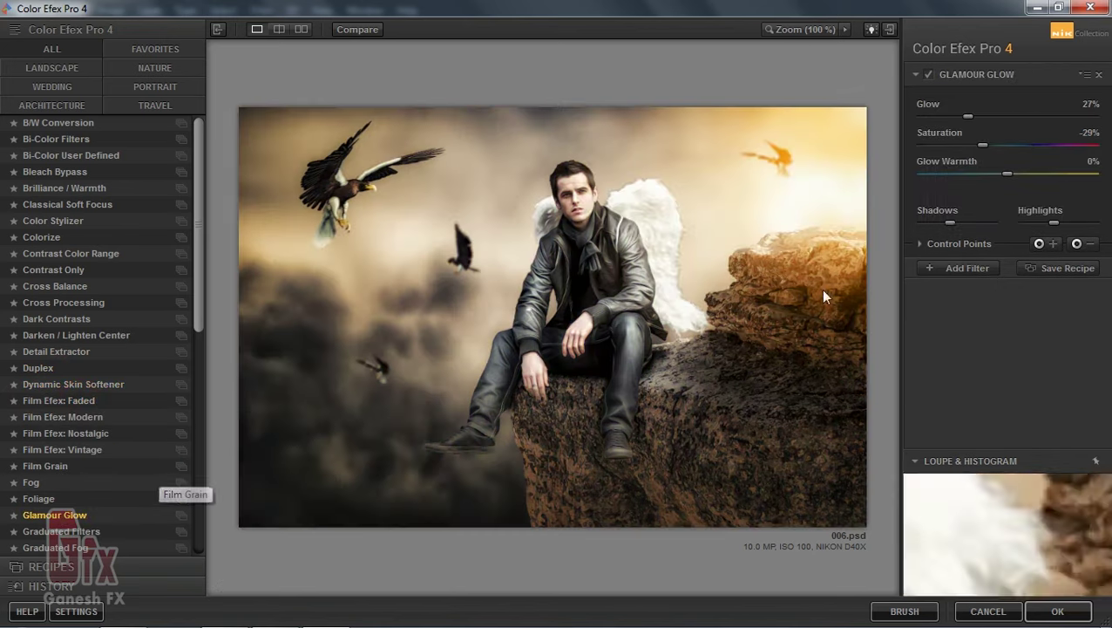
# - Apply Glamour Glow with 29% glow, 12% saturation and -56% warmth
pyautogui.moveTo(983, 145); pyautogui.dragTo(1017, 145)
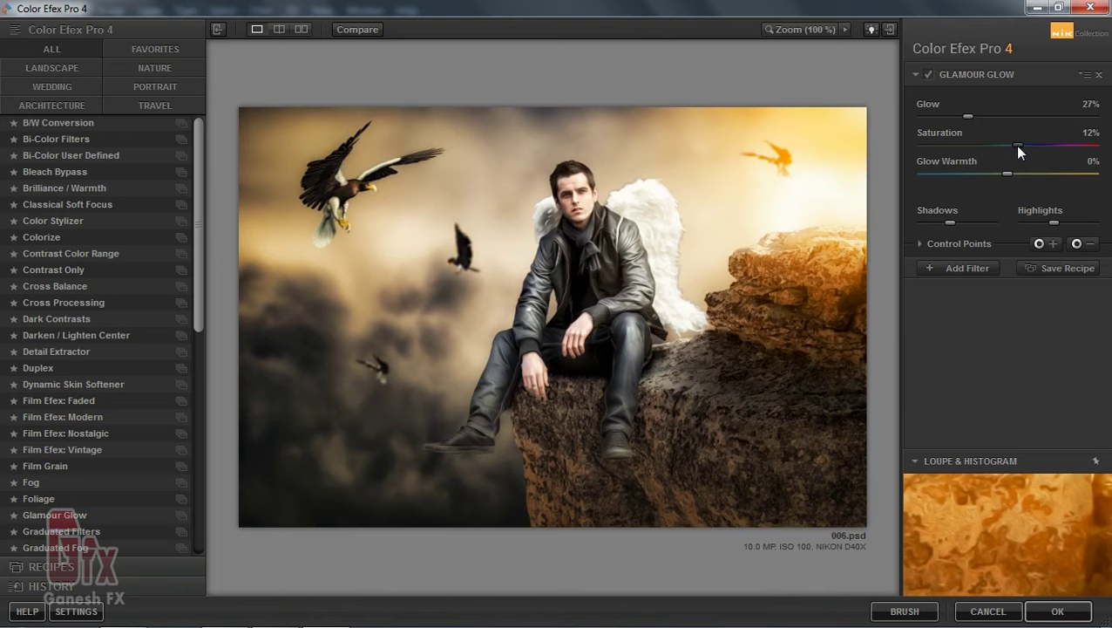
pyautogui.click(948, 175)
pyautogui.moveTo(947, 175)
pyautogui.mouseDown()
pyautogui.moveTo(1051, 175)
pyautogui.moveTo(939, 174)
pyautogui.mouseUp()
pyautogui.click(949, 116)
pyautogui.click(1017, 116)
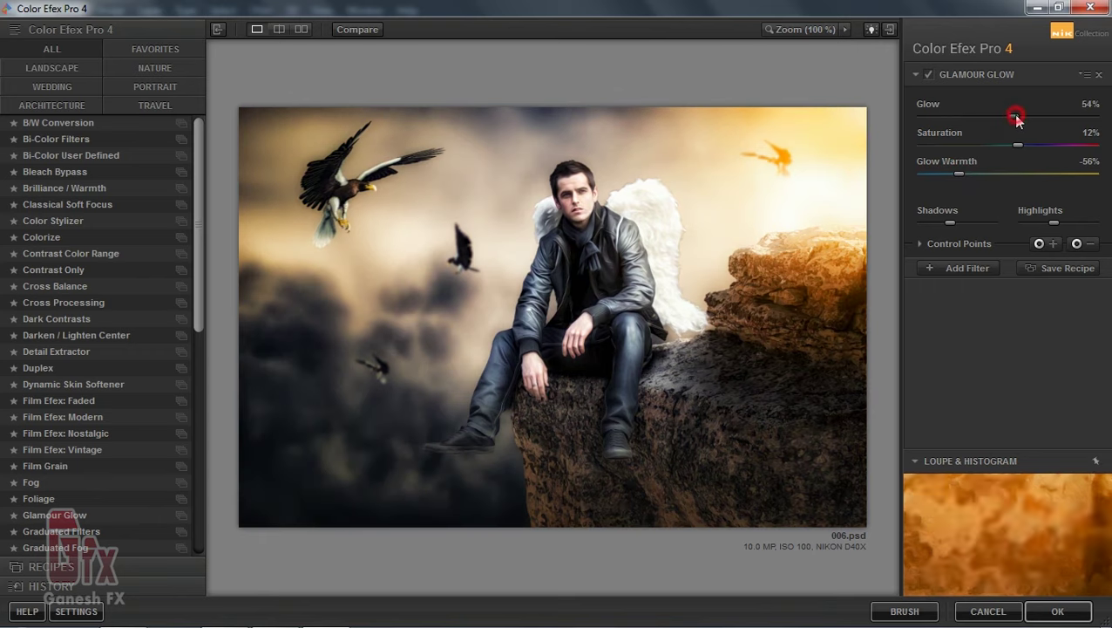
pyautogui.click(926, 75)
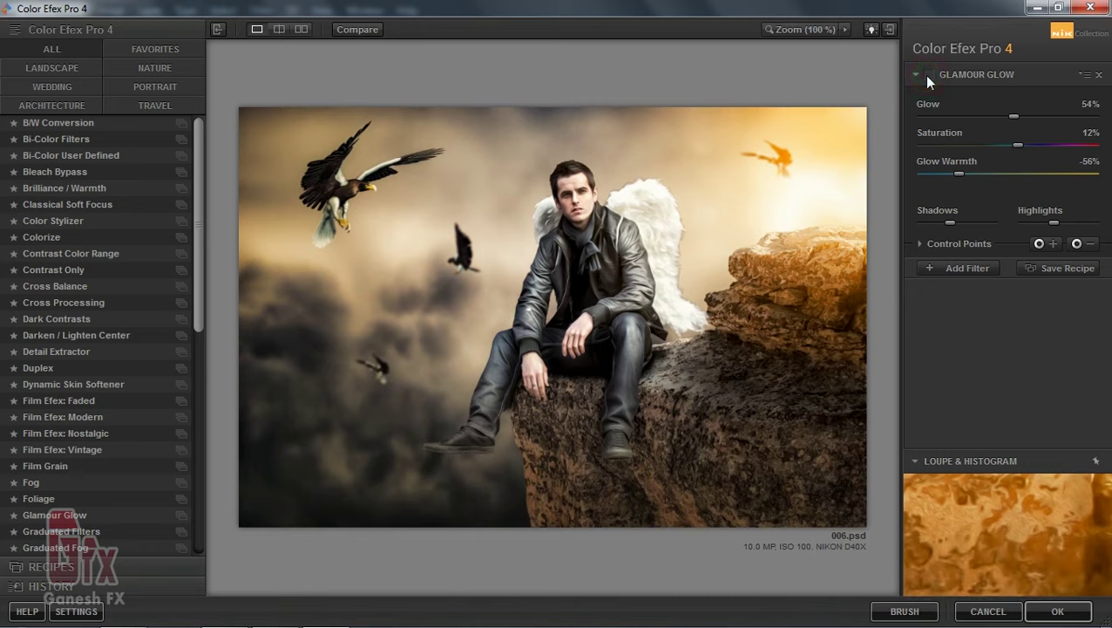
pyautogui.click(974, 117)
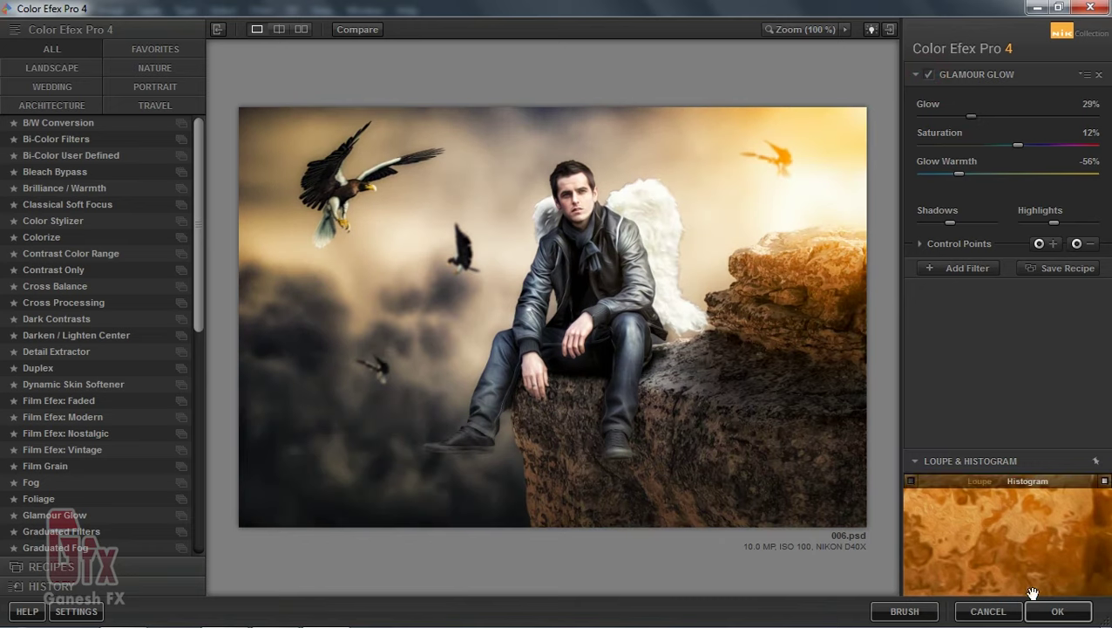
pyautogui.click(1057, 611)
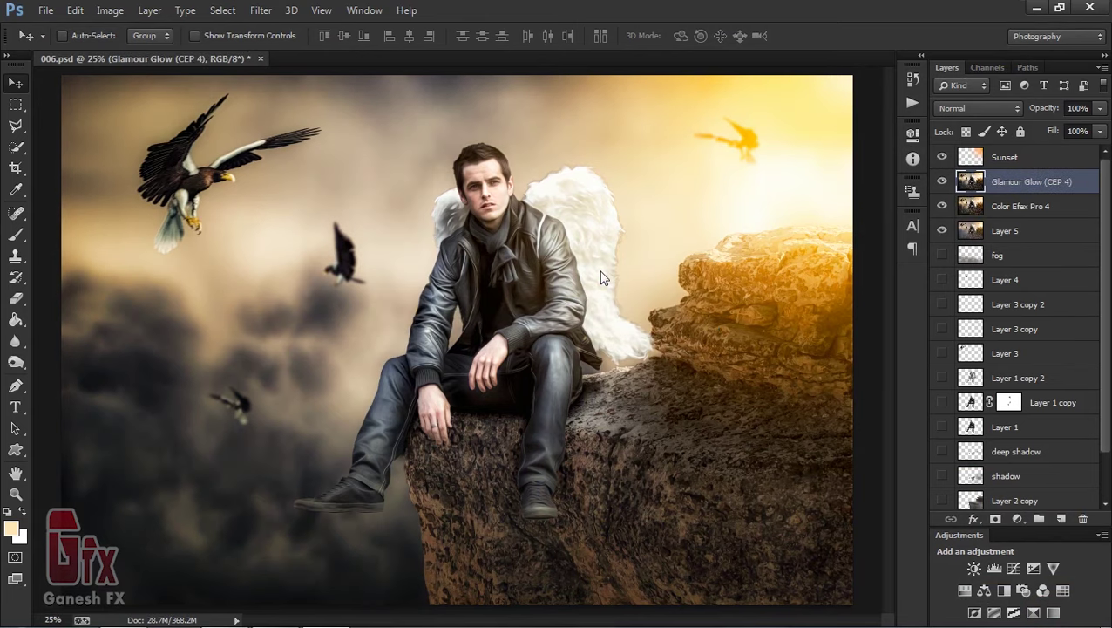
# - In the Camera Raw Filter, set Whites +3, Shadows +48 and Blacks -45
pyautogui.click(260, 11)
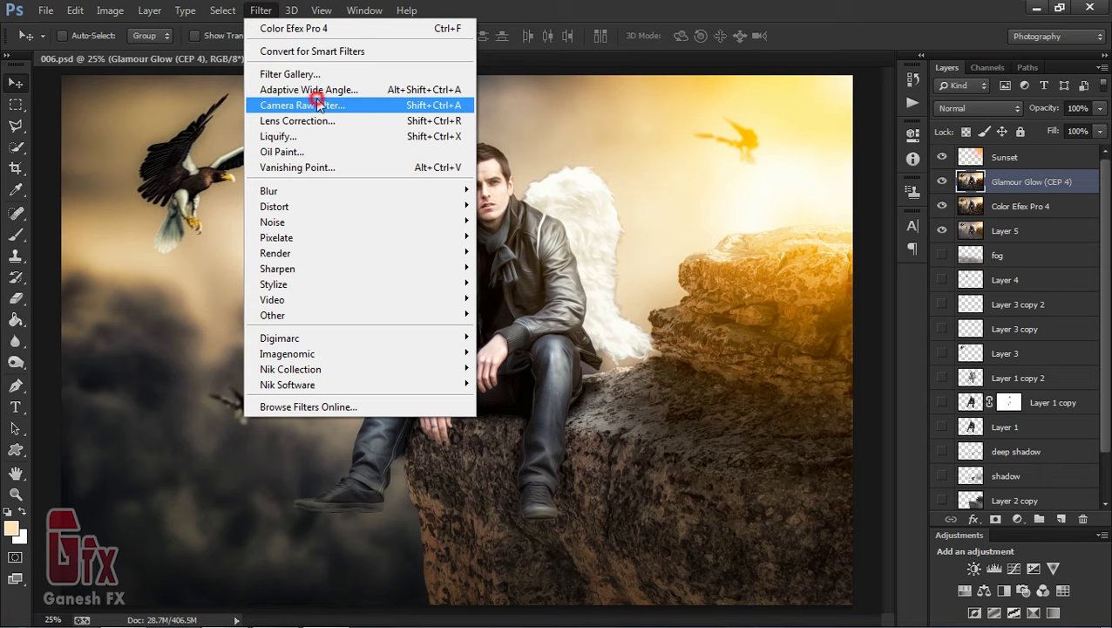
pyautogui.click(318, 105)
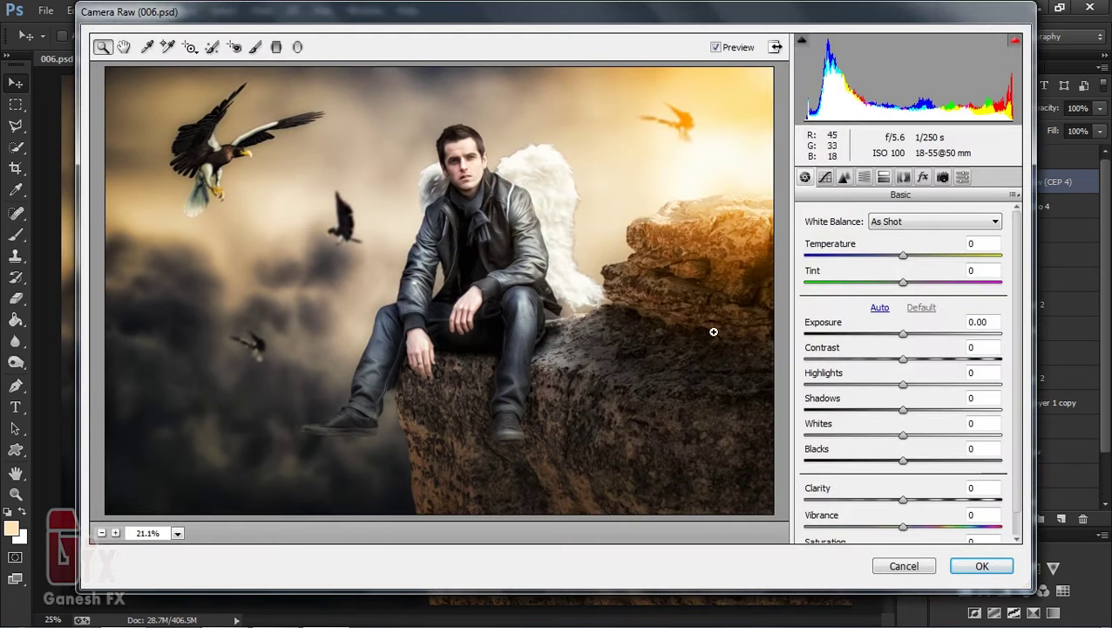
pyautogui.moveTo(930, 444)
pyautogui.mouseDown()
pyautogui.moveTo(966, 442)
pyautogui.moveTo(906, 449)
pyautogui.moveTo(937, 465)
pyautogui.moveTo(869, 465)
pyautogui.moveTo(896, 464)
pyautogui.mouseUp()
pyautogui.doubleClick(894, 465)
pyautogui.moveTo(904, 409)
pyautogui.mouseDown()
pyautogui.moveTo(956, 409)
pyautogui.moveTo(943, 424)
pyautogui.moveTo(952, 418)
pyautogui.mouseUp()
pyautogui.moveTo(903, 460); pyautogui.dragTo(859, 468)
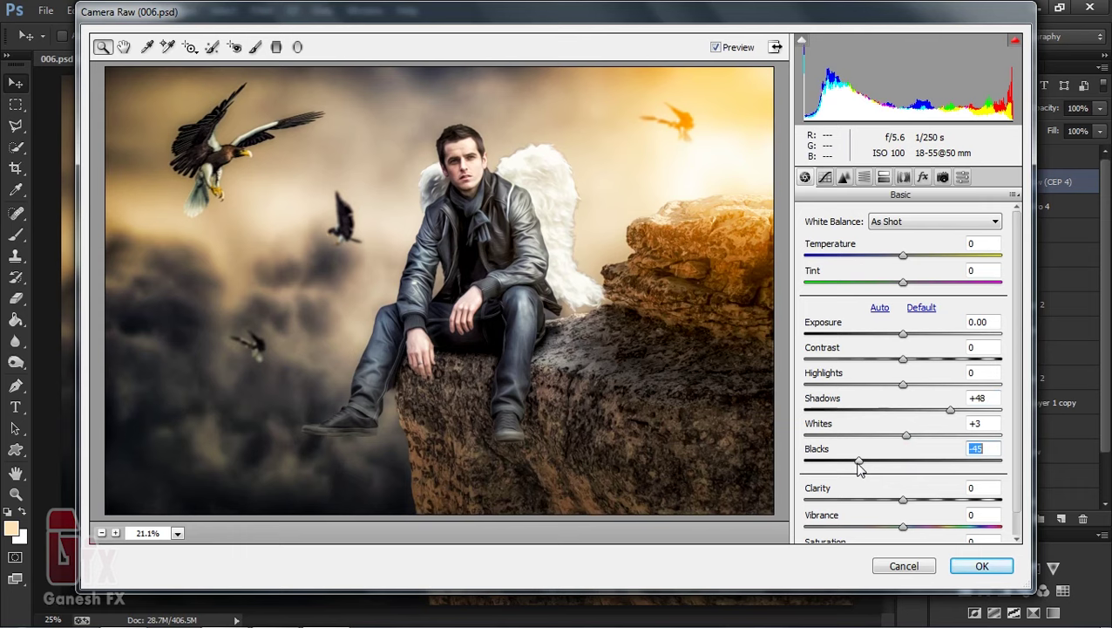
# - Set Temperature +3, Clarity +7, Vibrance +5 and Saturation 0, and apply
pyautogui.moveTo(903, 255); pyautogui.dragTo(909, 267)
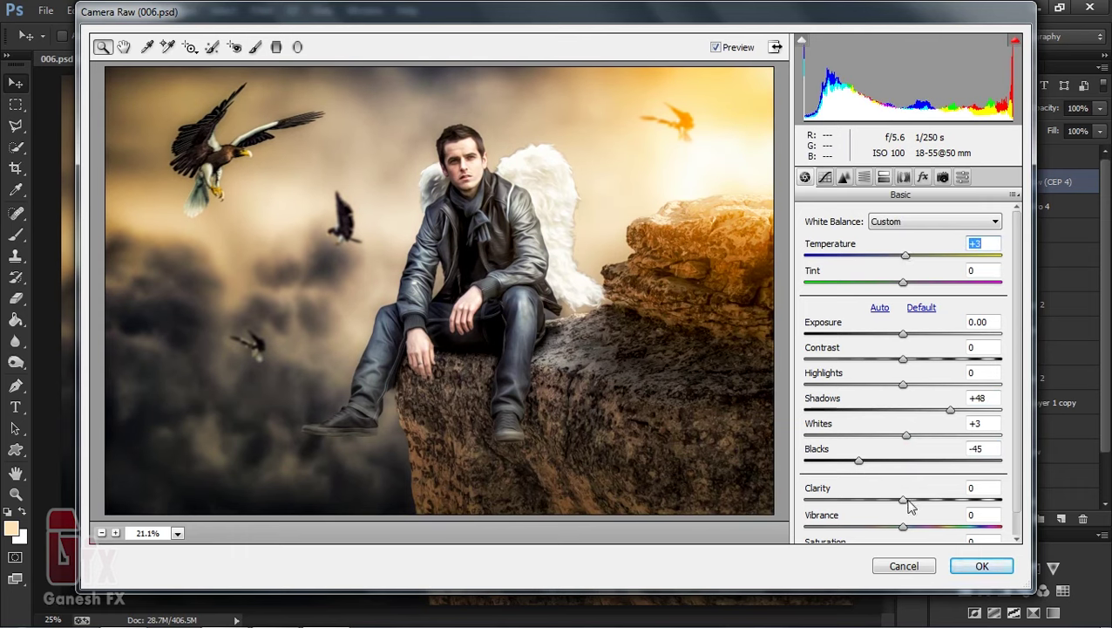
pyautogui.moveTo(903, 499)
pyautogui.mouseDown()
pyautogui.moveTo(968, 497)
pyautogui.moveTo(916, 500)
pyautogui.moveTo(932, 527)
pyautogui.moveTo(901, 527)
pyautogui.mouseUp()
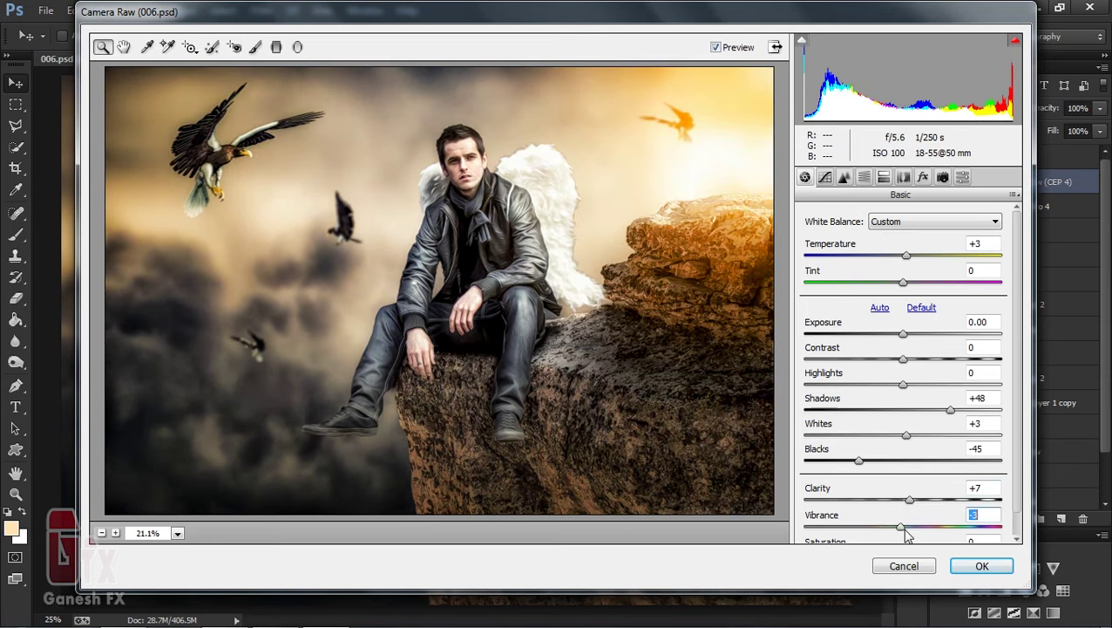
pyautogui.scroll(-1, 937, 446)
pyautogui.moveTo(903, 528); pyautogui.dragTo(868, 530)
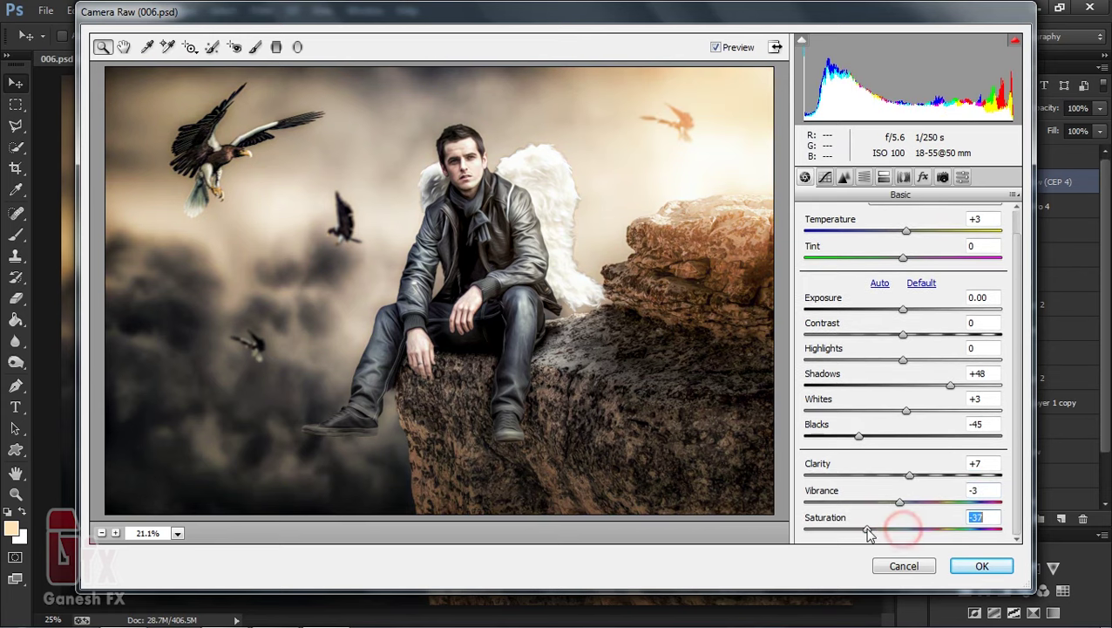
pyautogui.moveTo(900, 503)
pyautogui.mouseDown()
pyautogui.moveTo(917, 504)
pyautogui.moveTo(911, 538)
pyautogui.moveTo(944, 508)
pyautogui.moveTo(896, 510)
pyautogui.moveTo(919, 536)
pyautogui.moveTo(892, 533)
pyautogui.mouseUp()
pyautogui.doubleClick(889, 529)
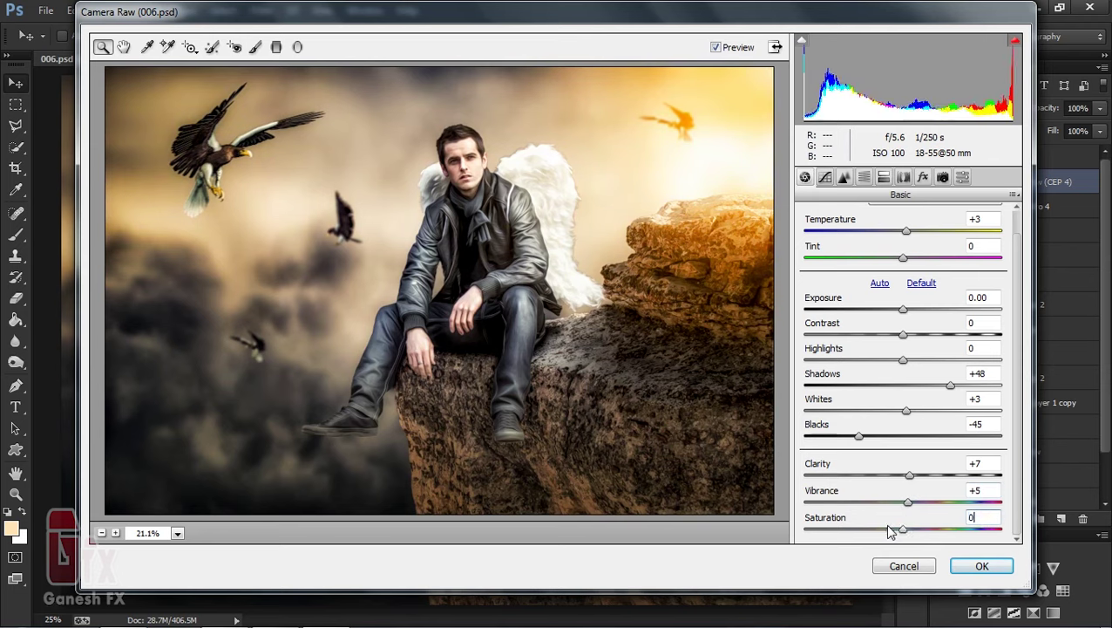
pyautogui.click(976, 565)
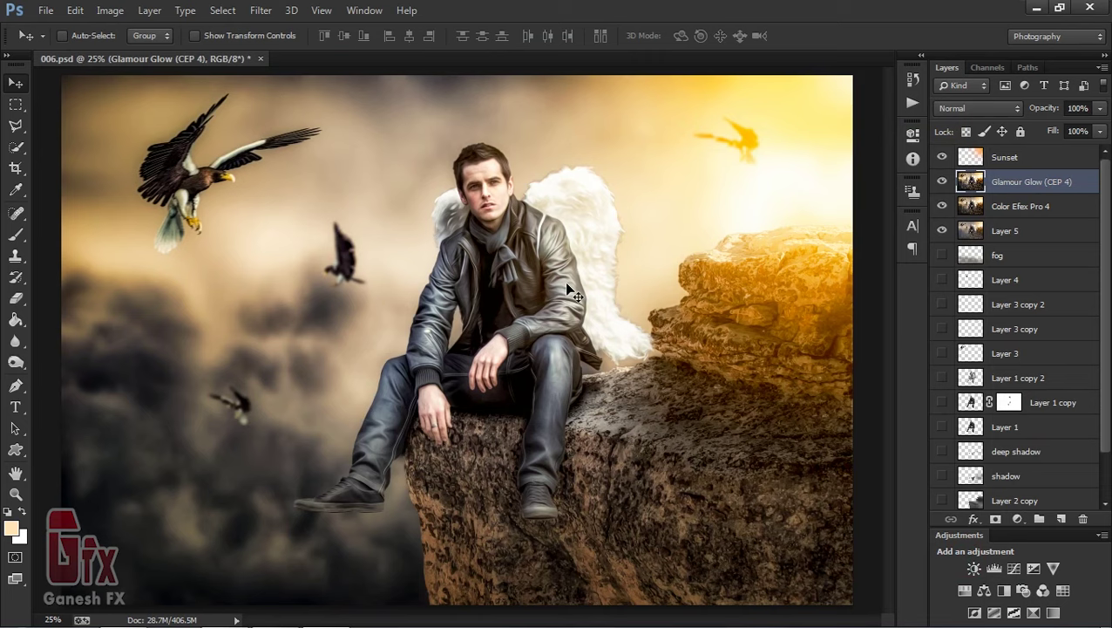
pyautogui.click(943, 184)
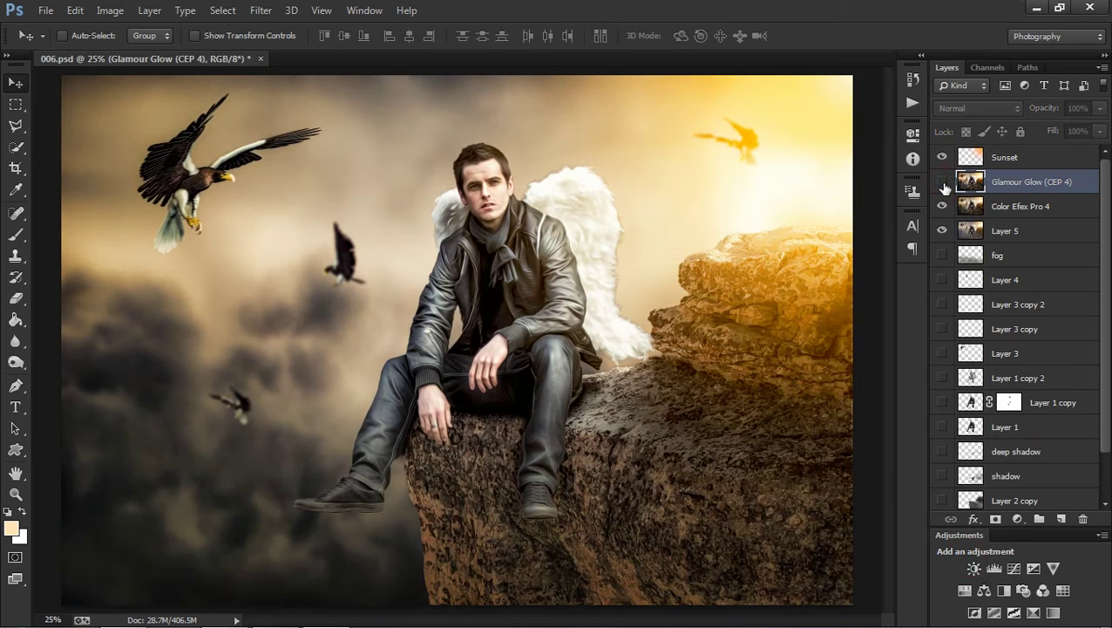
pyautogui.click(943, 184)
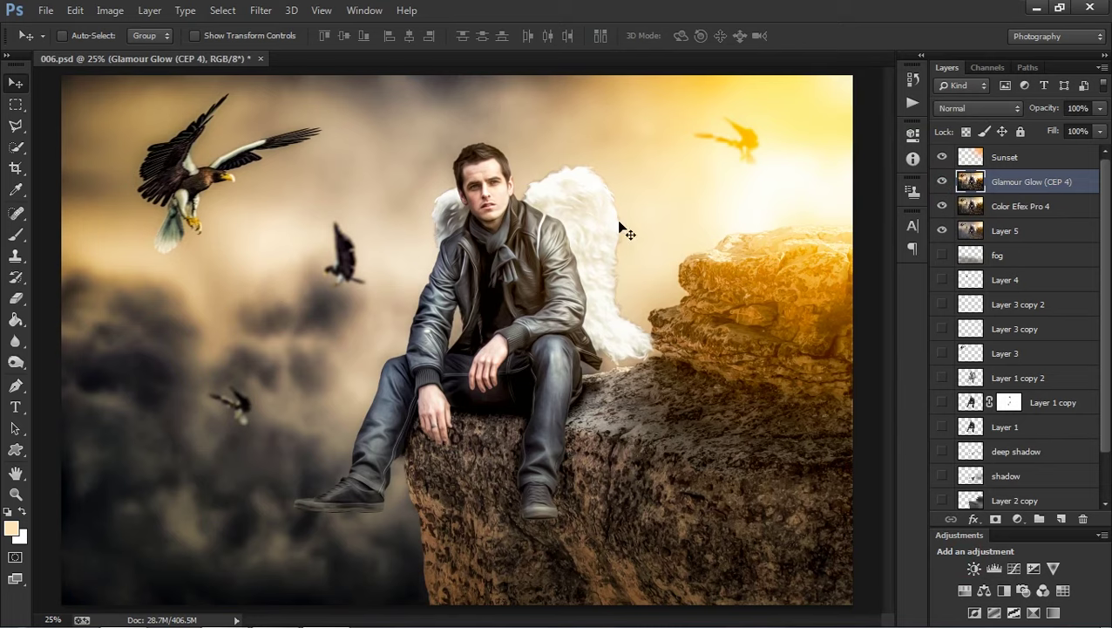